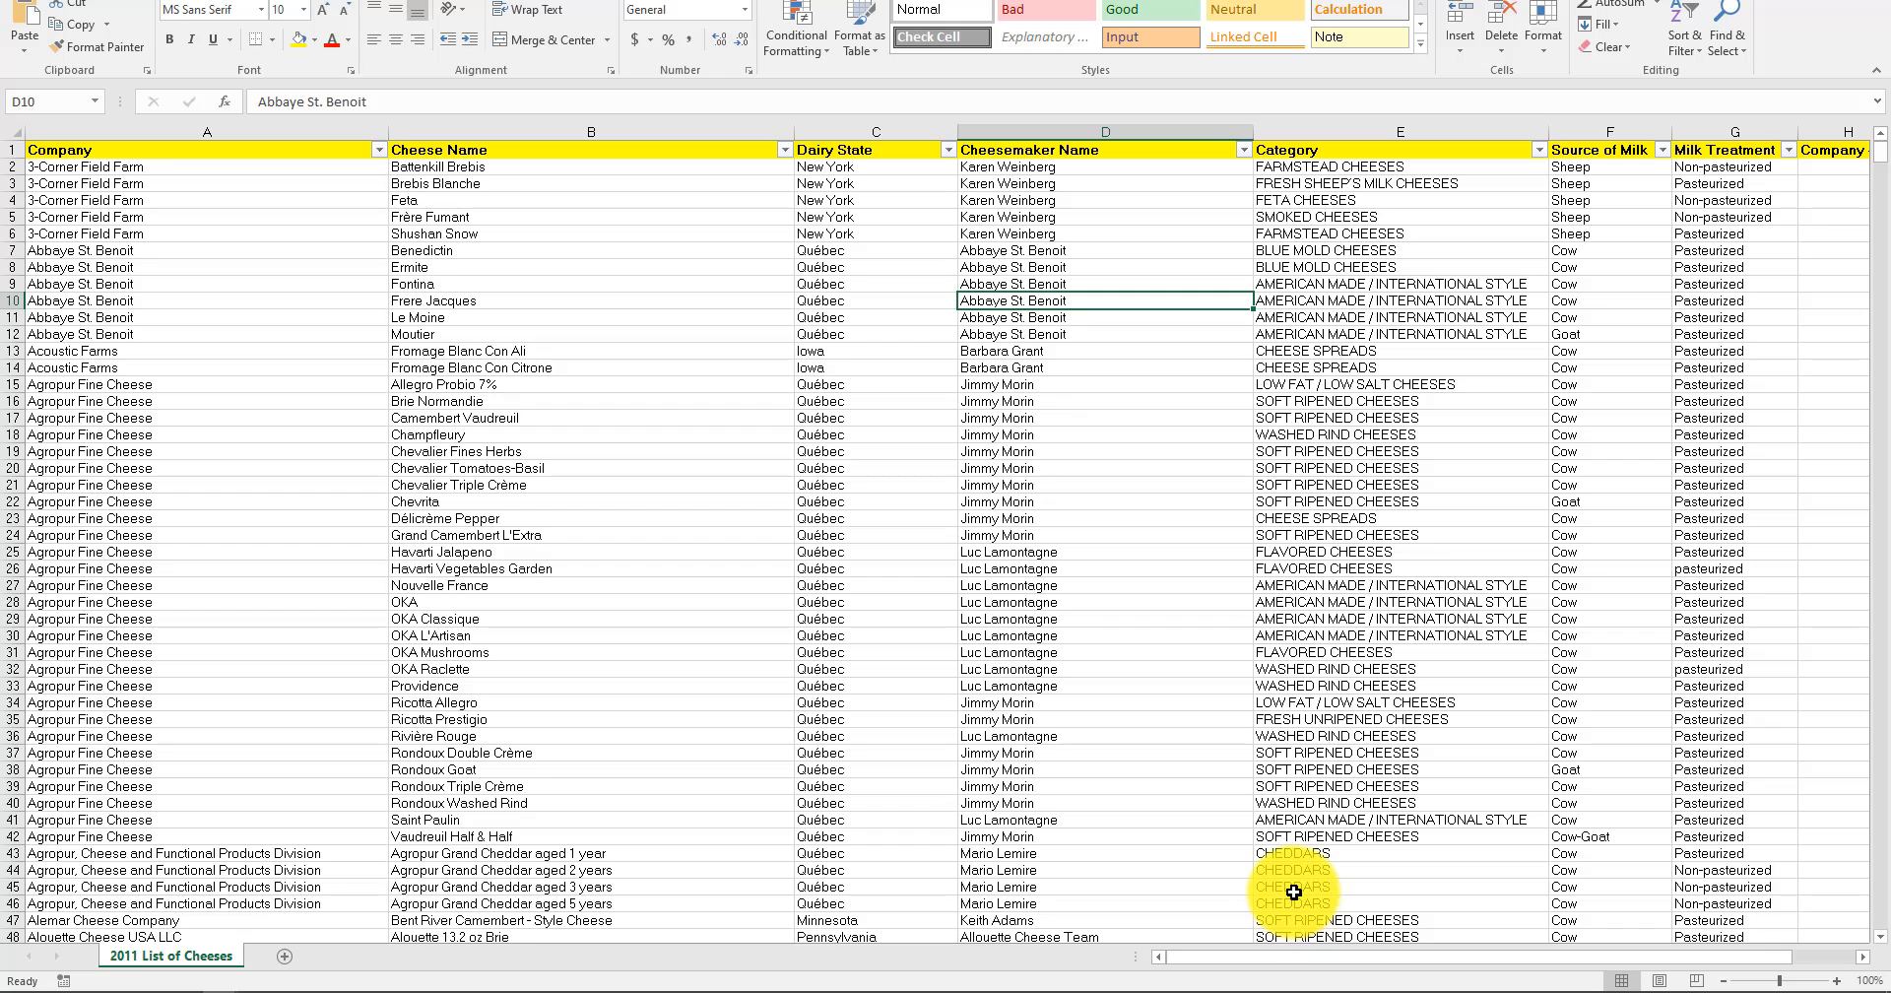
Examine the cheese list's columns and header row from Company across to Placement.
scroll(1301, 954, right, 3)
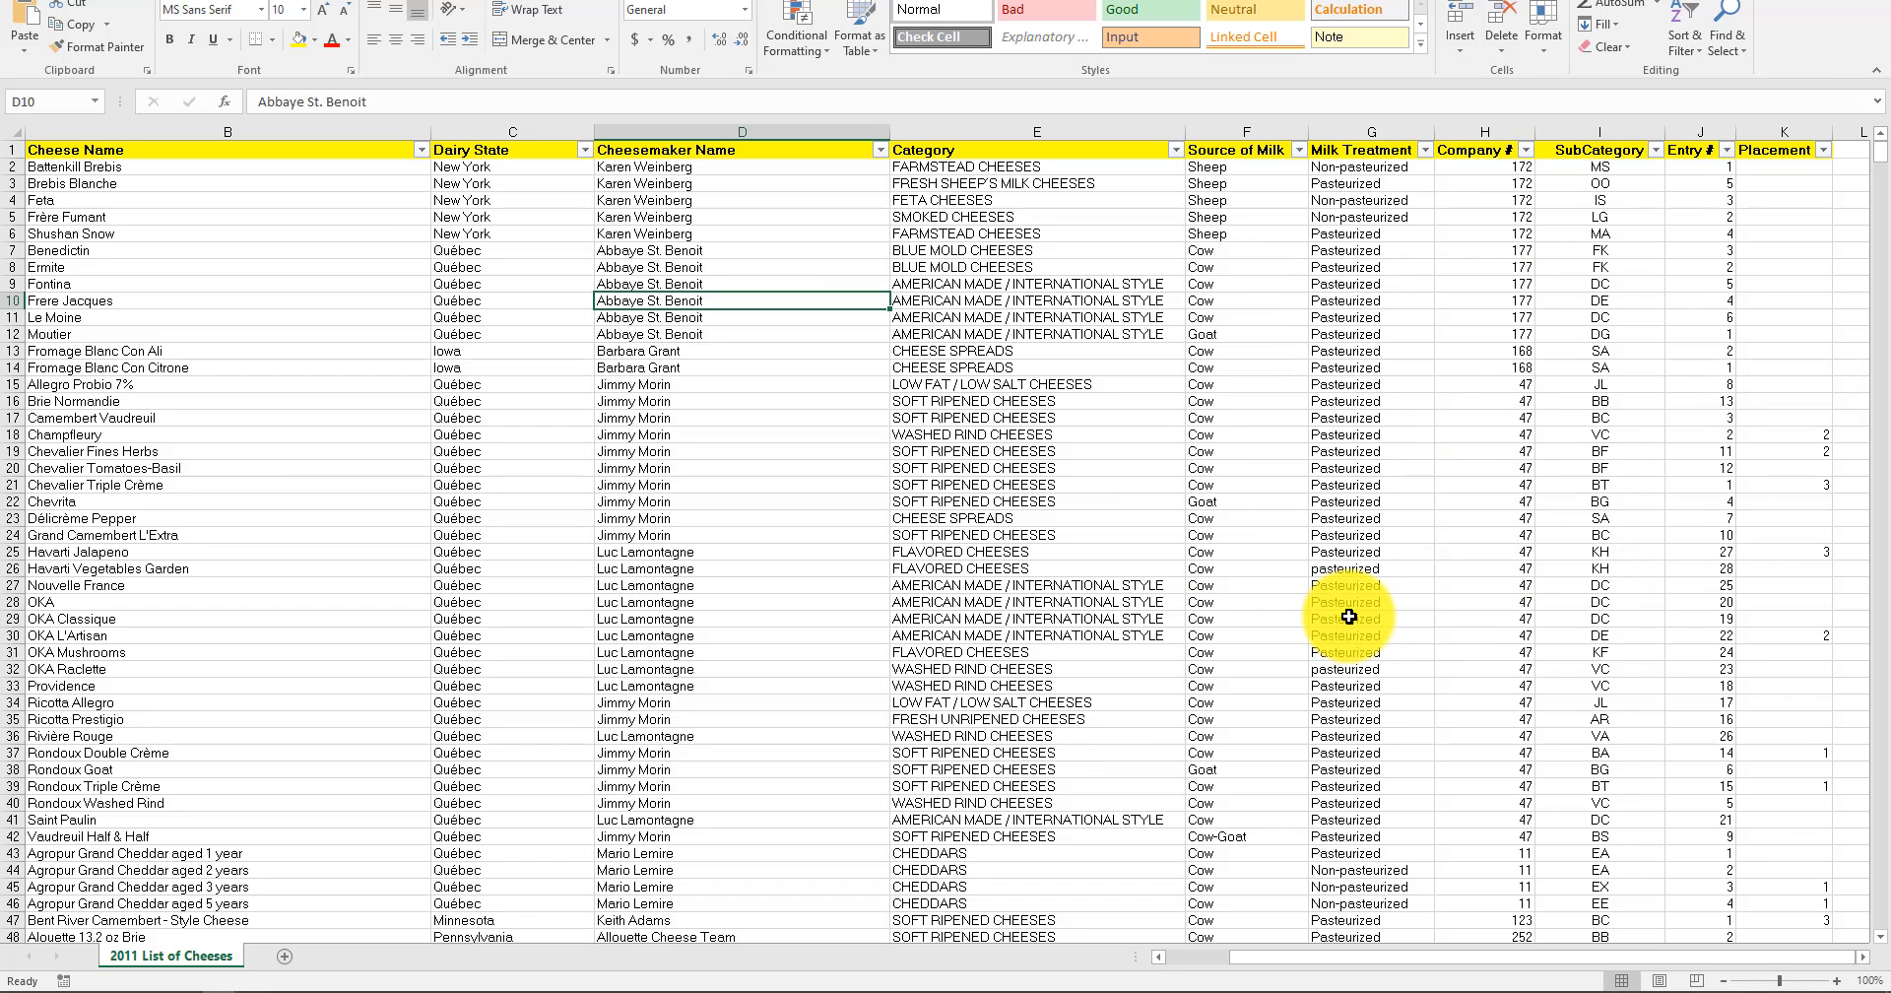
click(1198, 958)
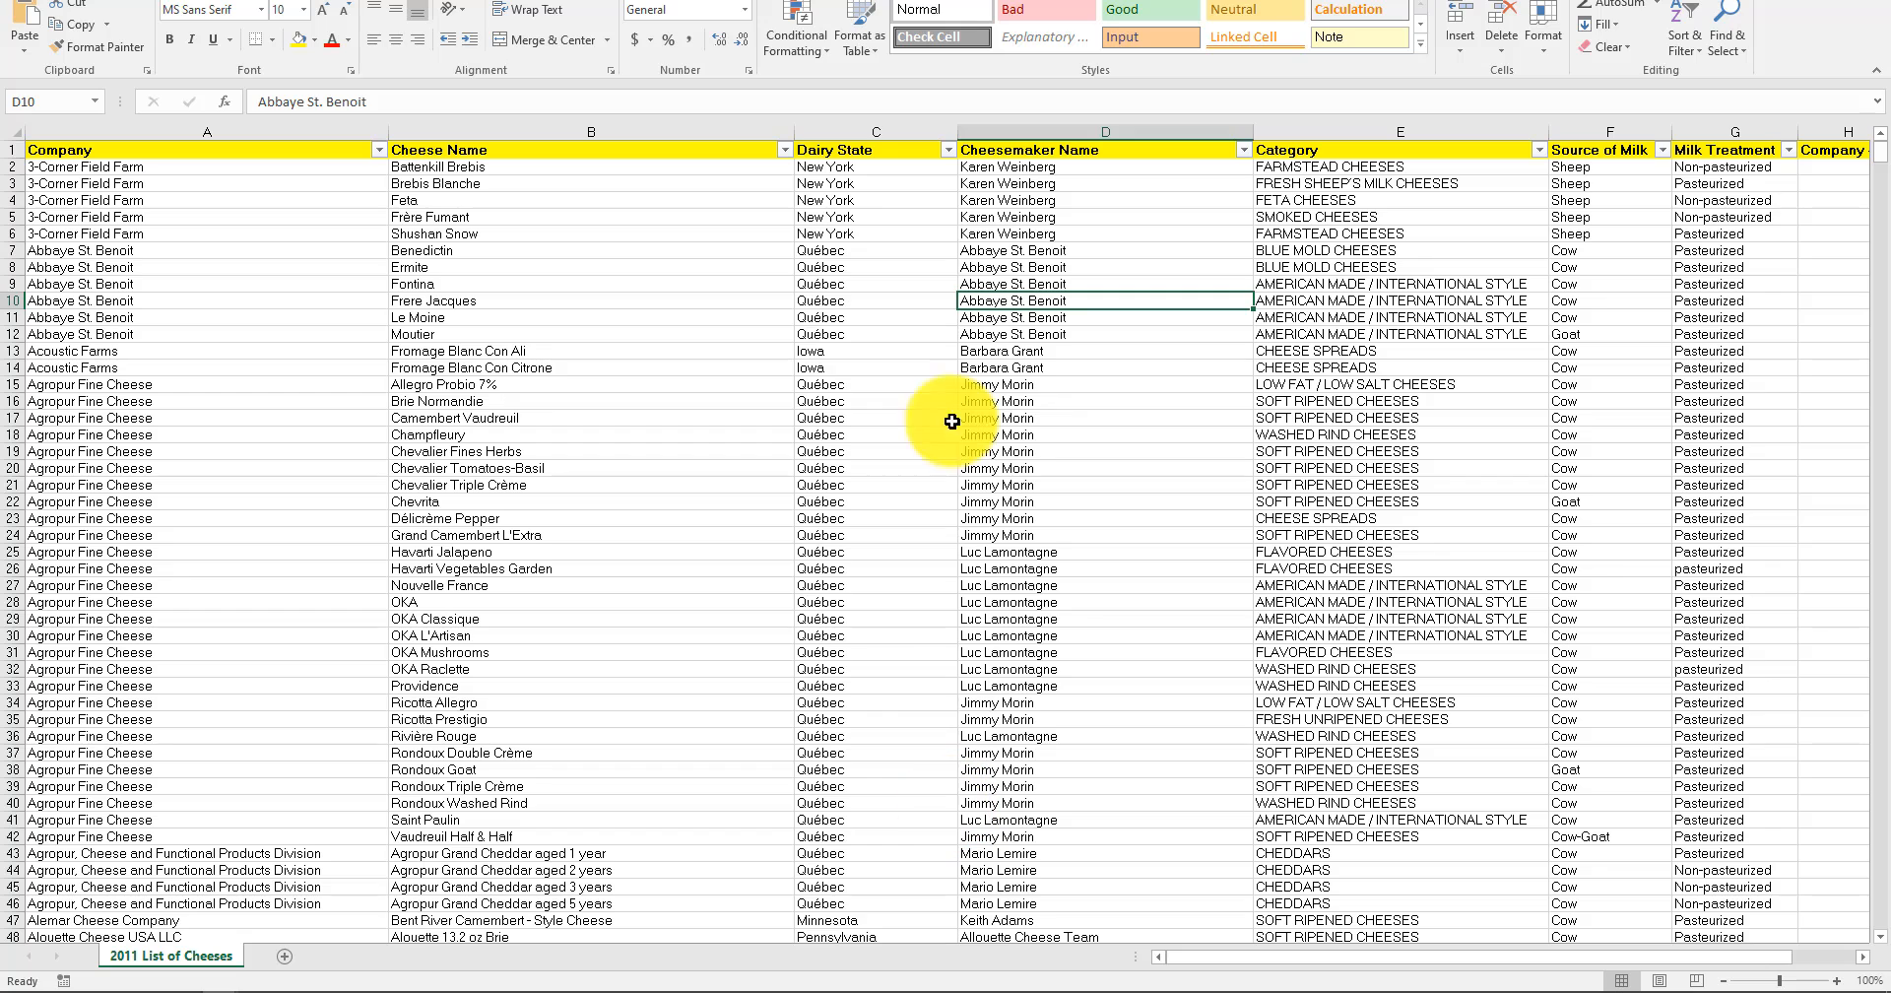
click(1497, 502)
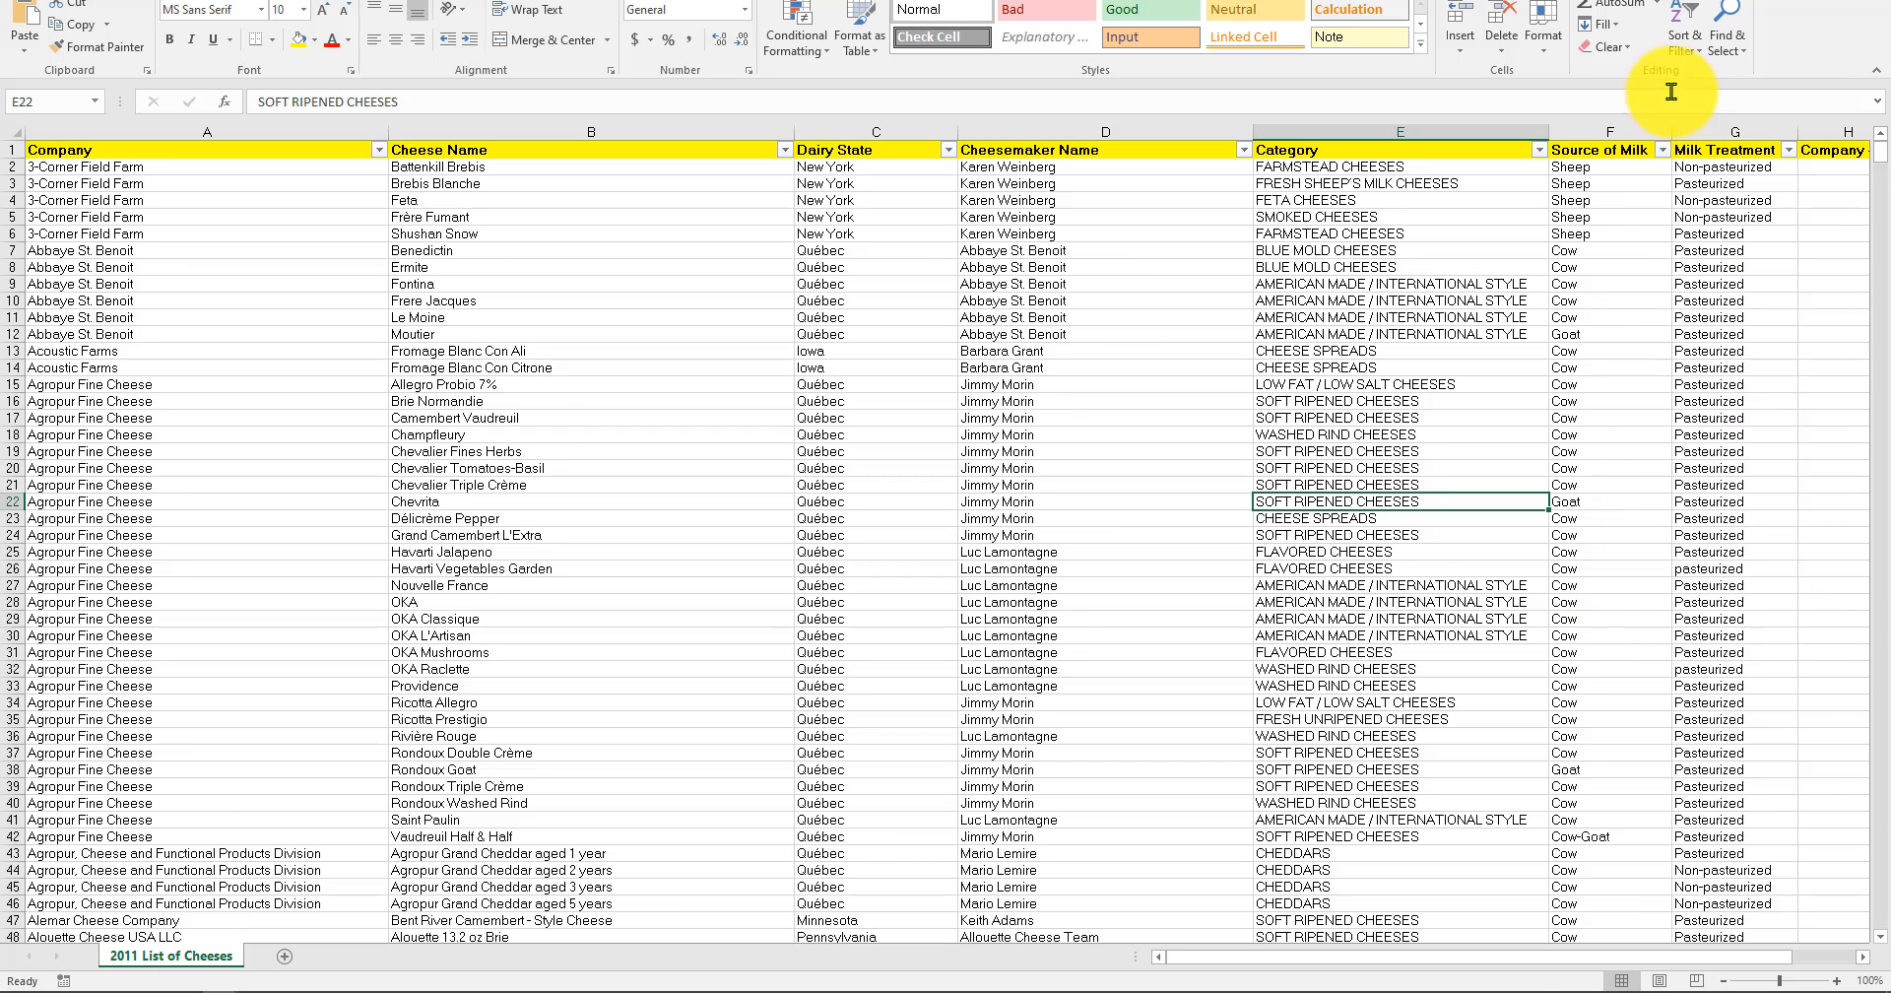
drag(1751, 957, 1763, 959)
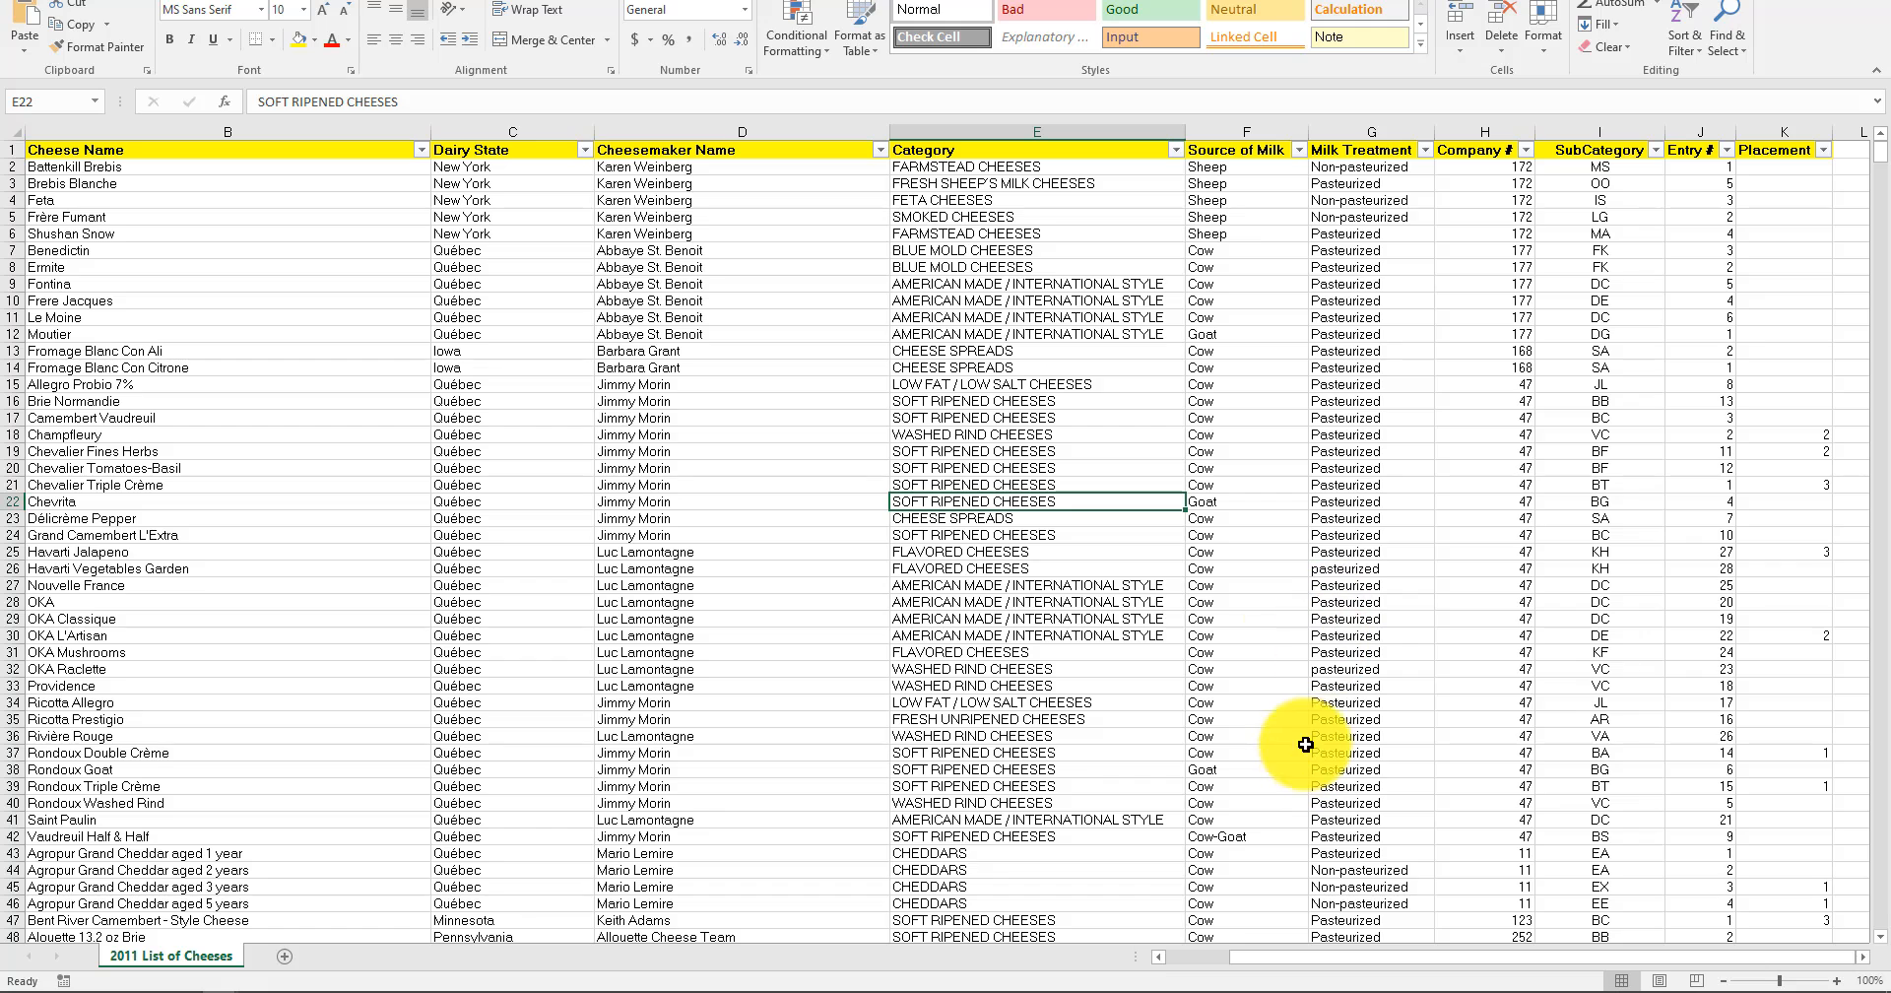
click(1194, 959)
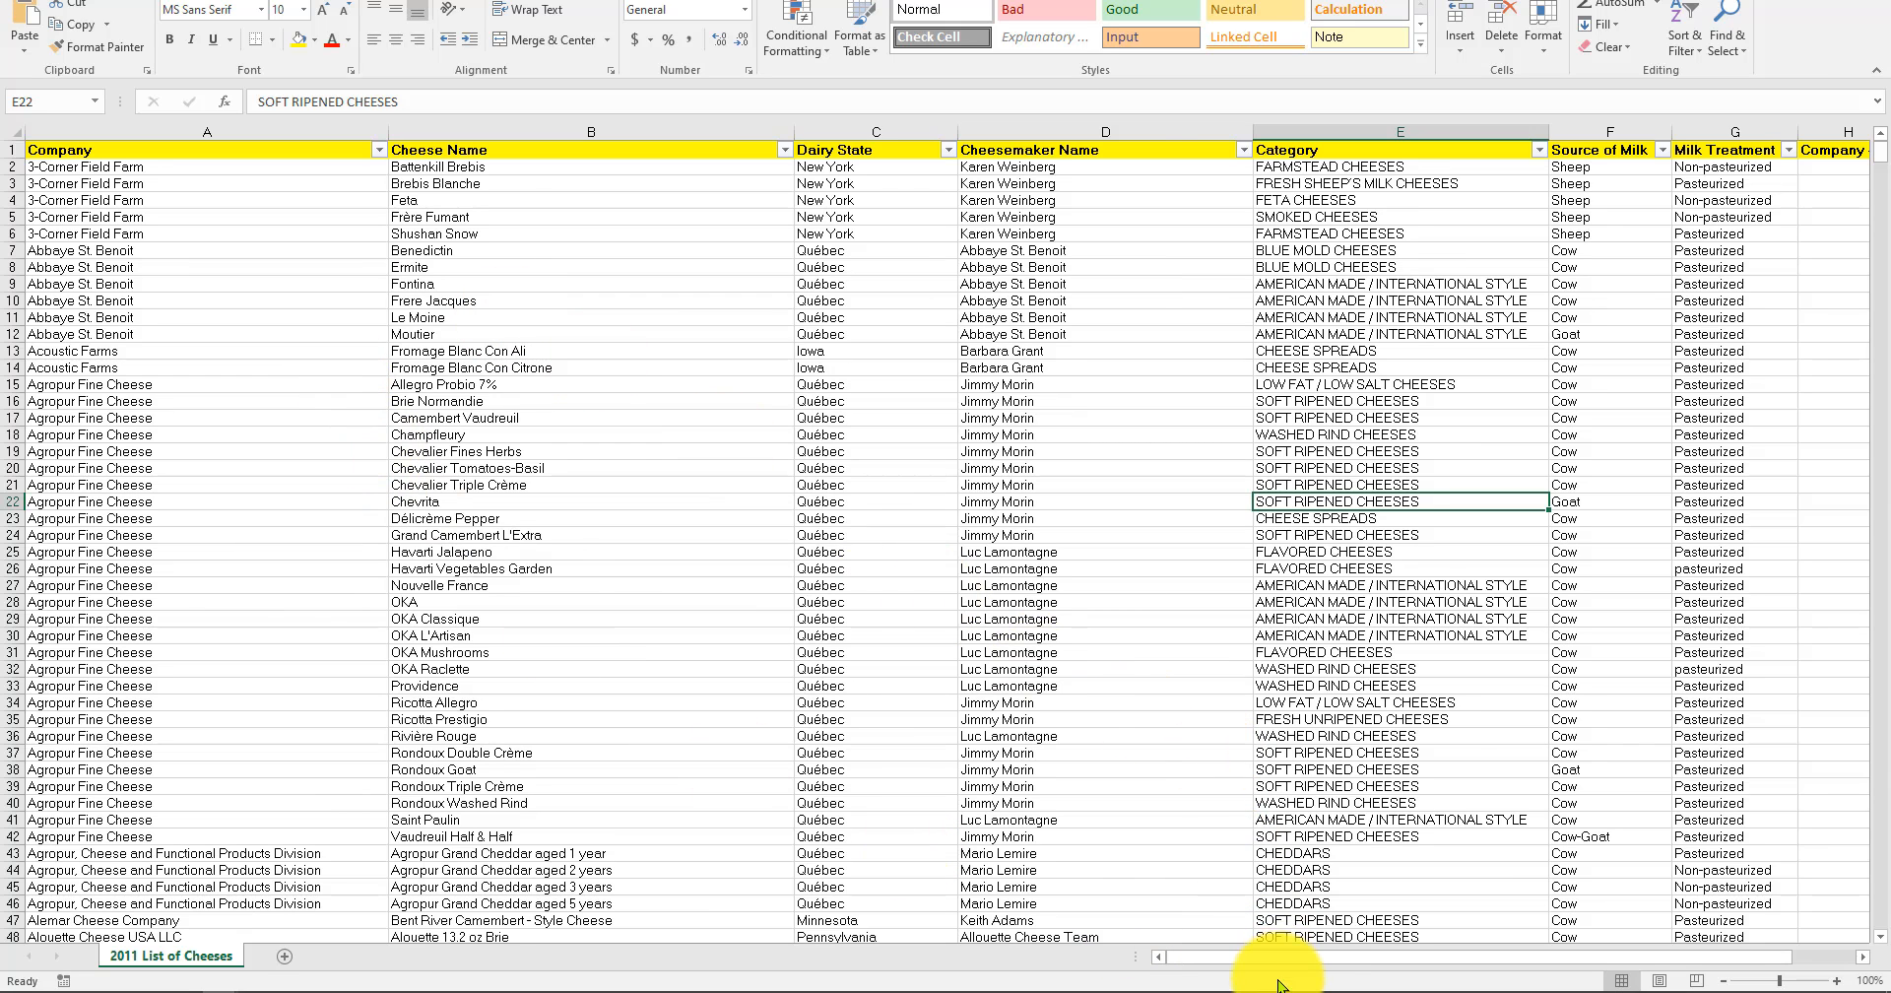
drag(1267, 954, 1545, 963)
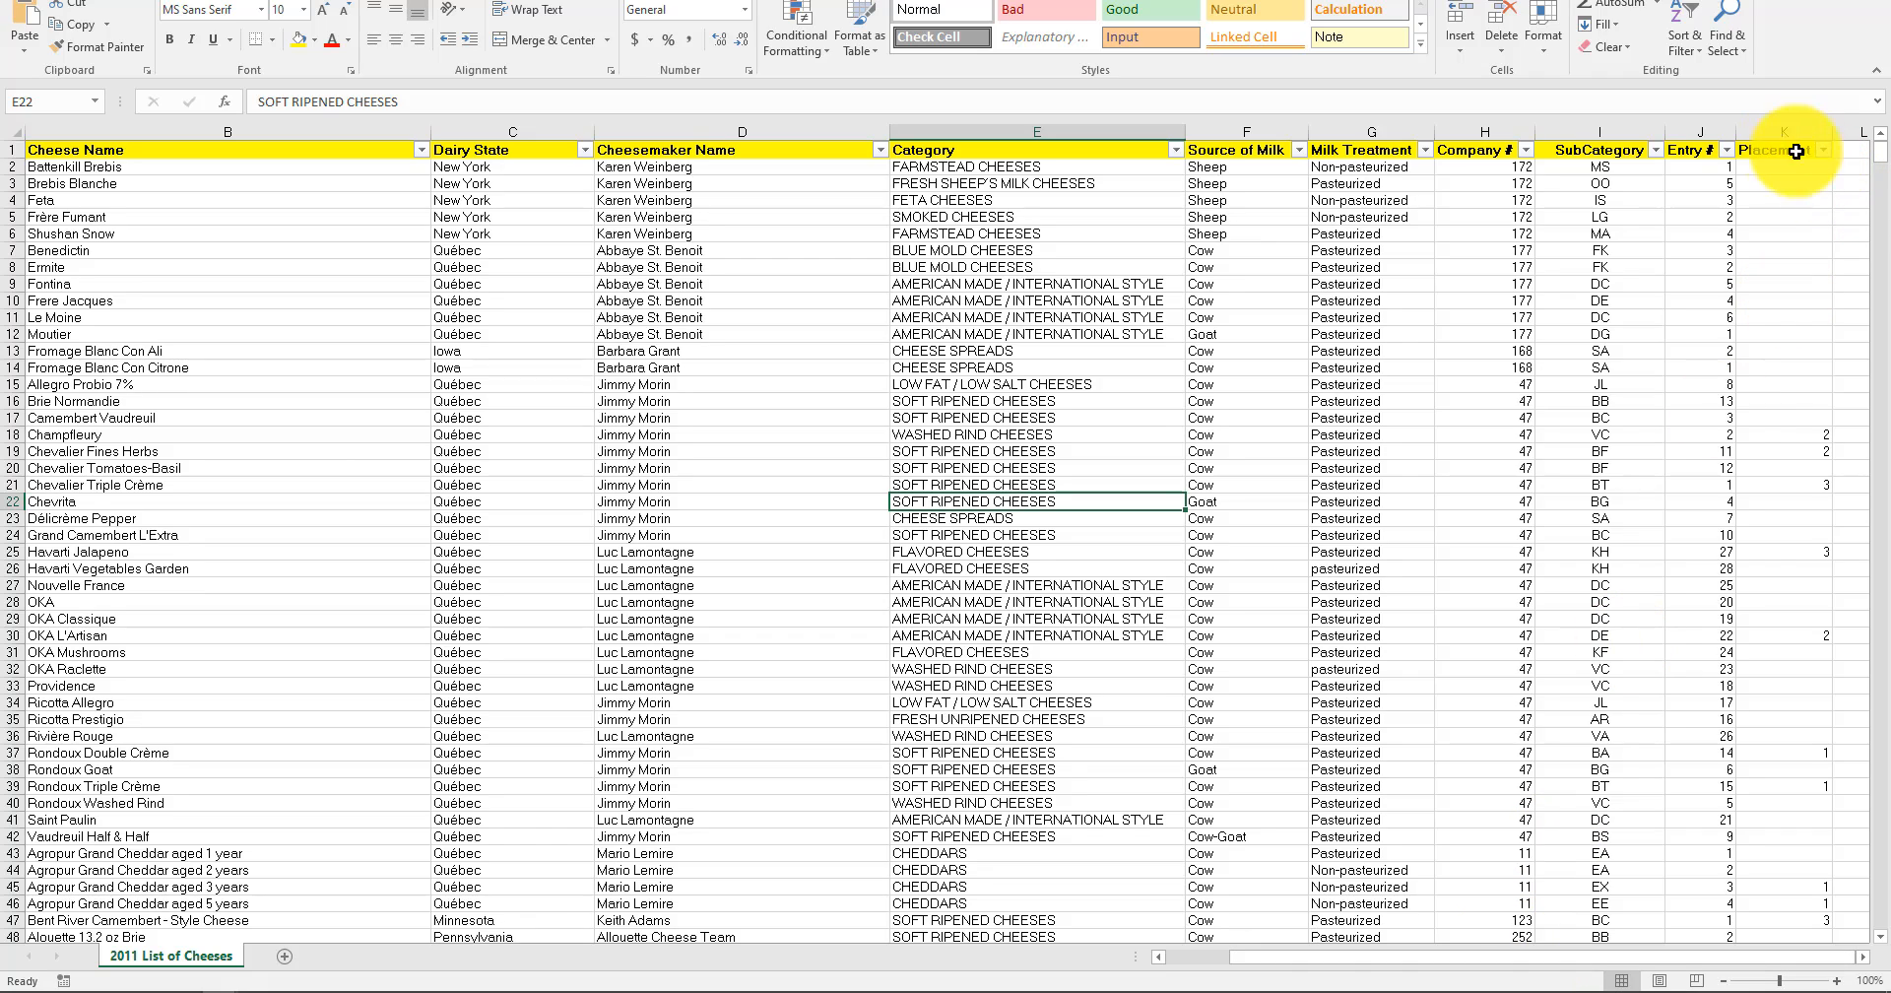
drag(1803, 153, 33, 133)
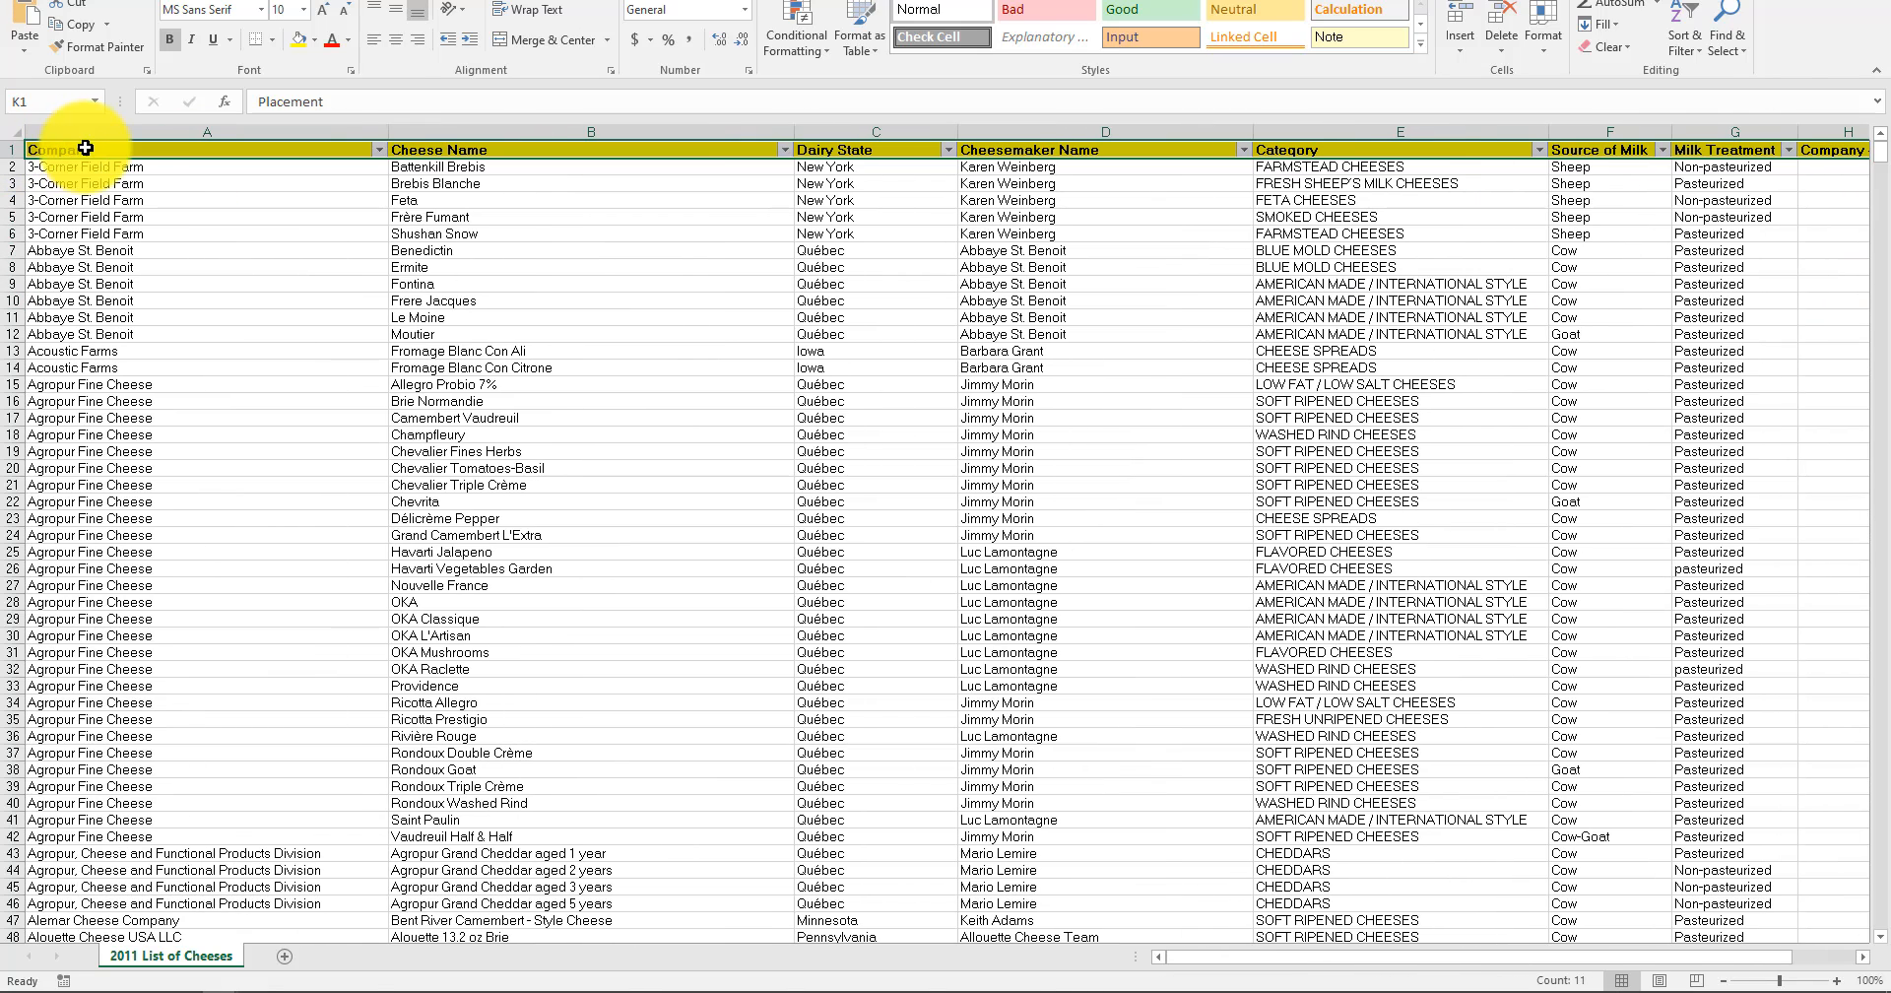
click(462, 367)
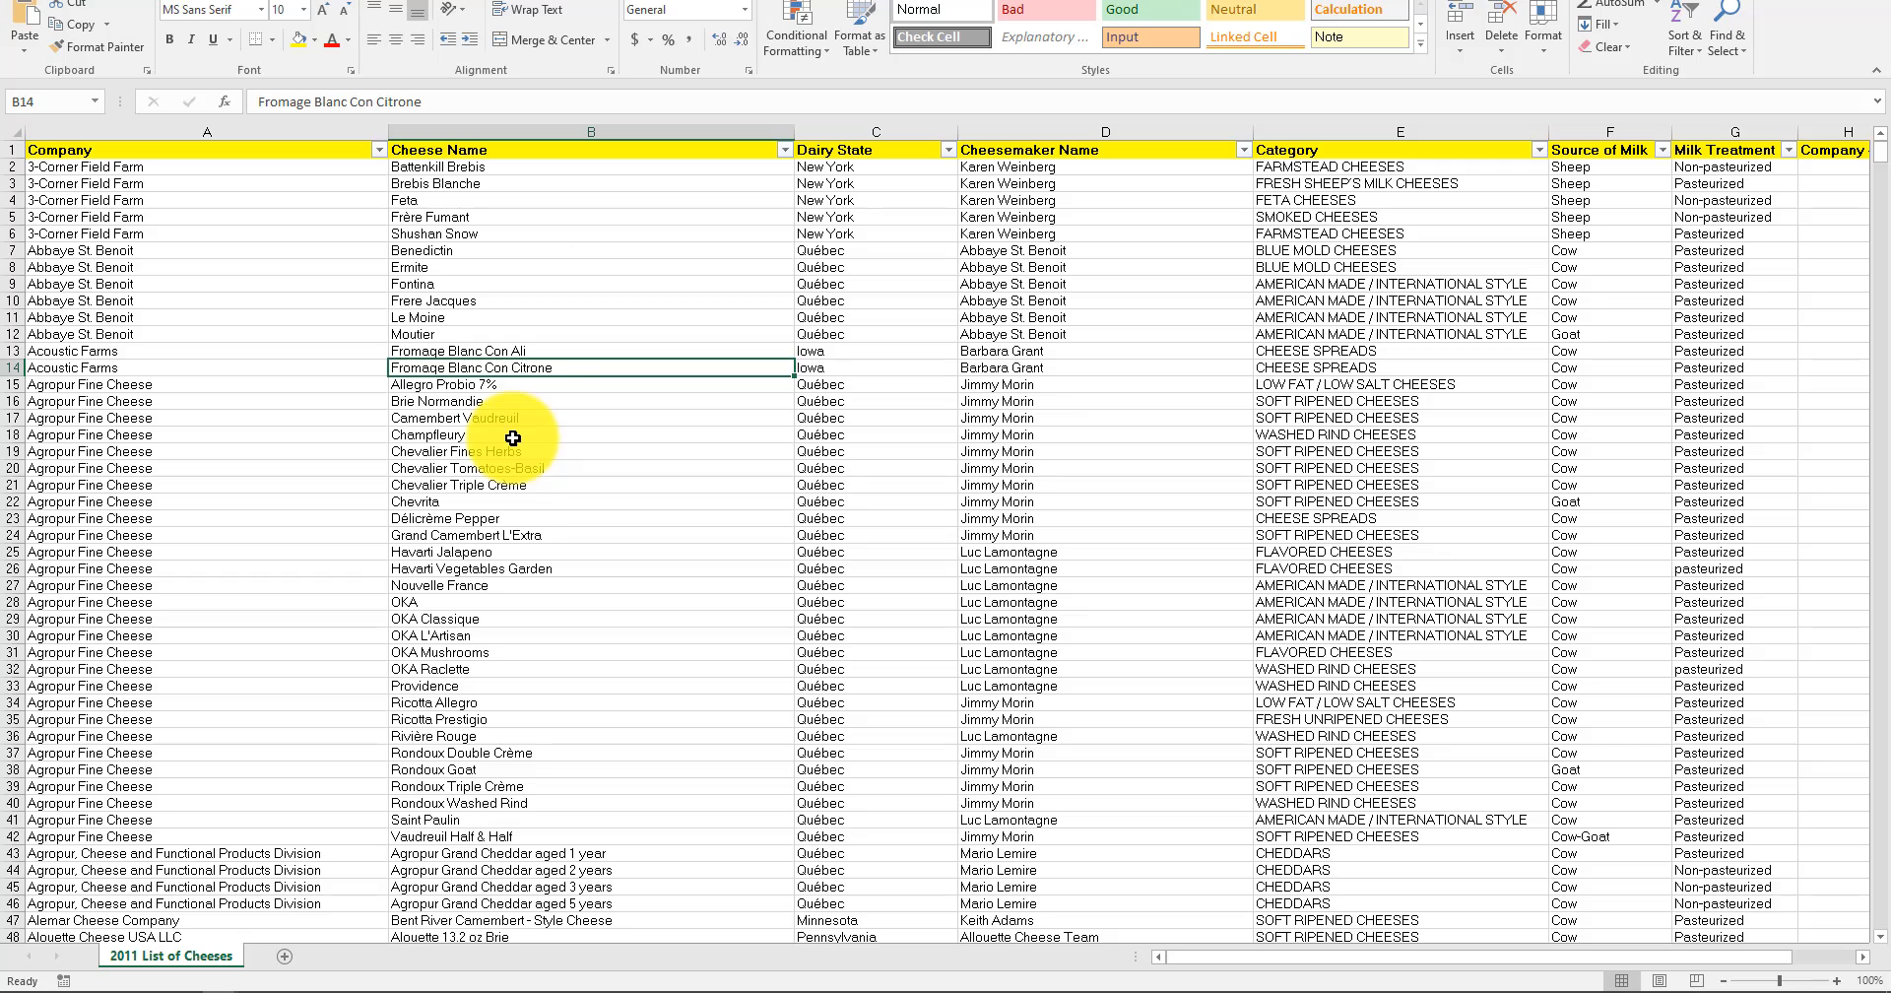
Examine how far the Company column's records extend down to the last row, and review the header row and remaining columns.
click(325, 131)
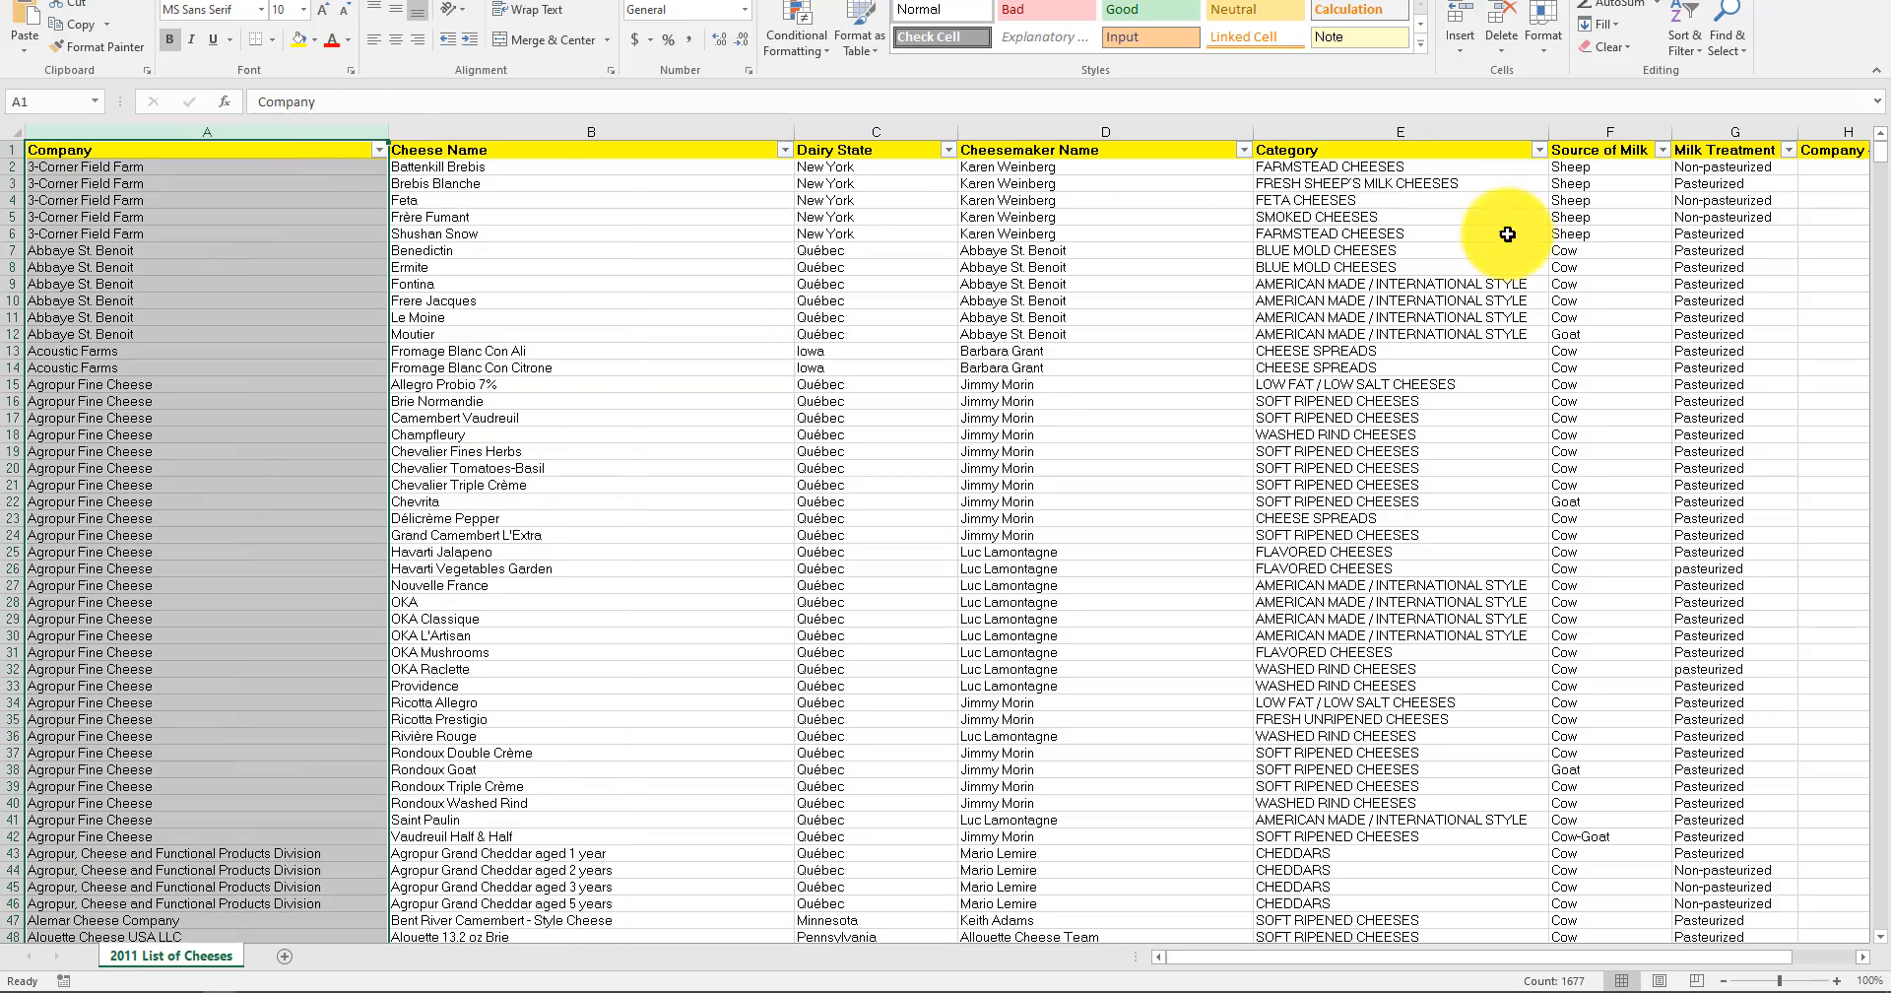
drag(1880, 156, 1877, 980)
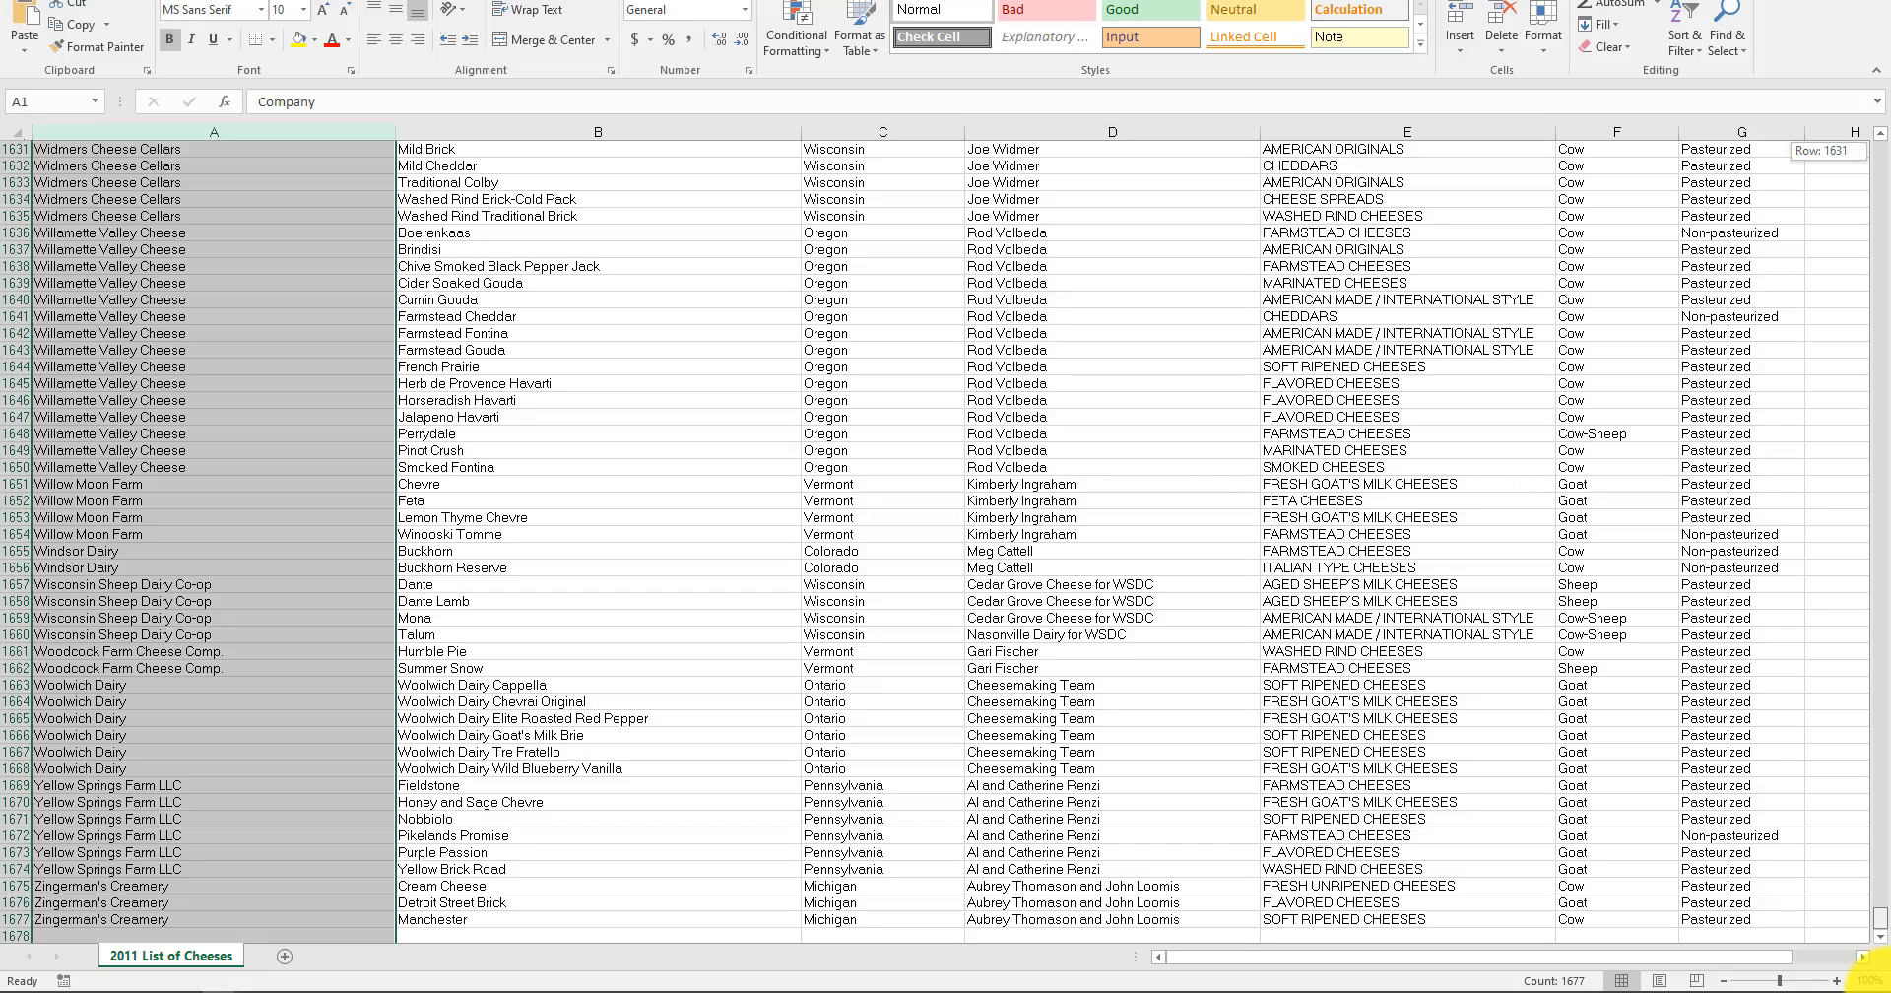
drag(1877, 980, 1857, 148)
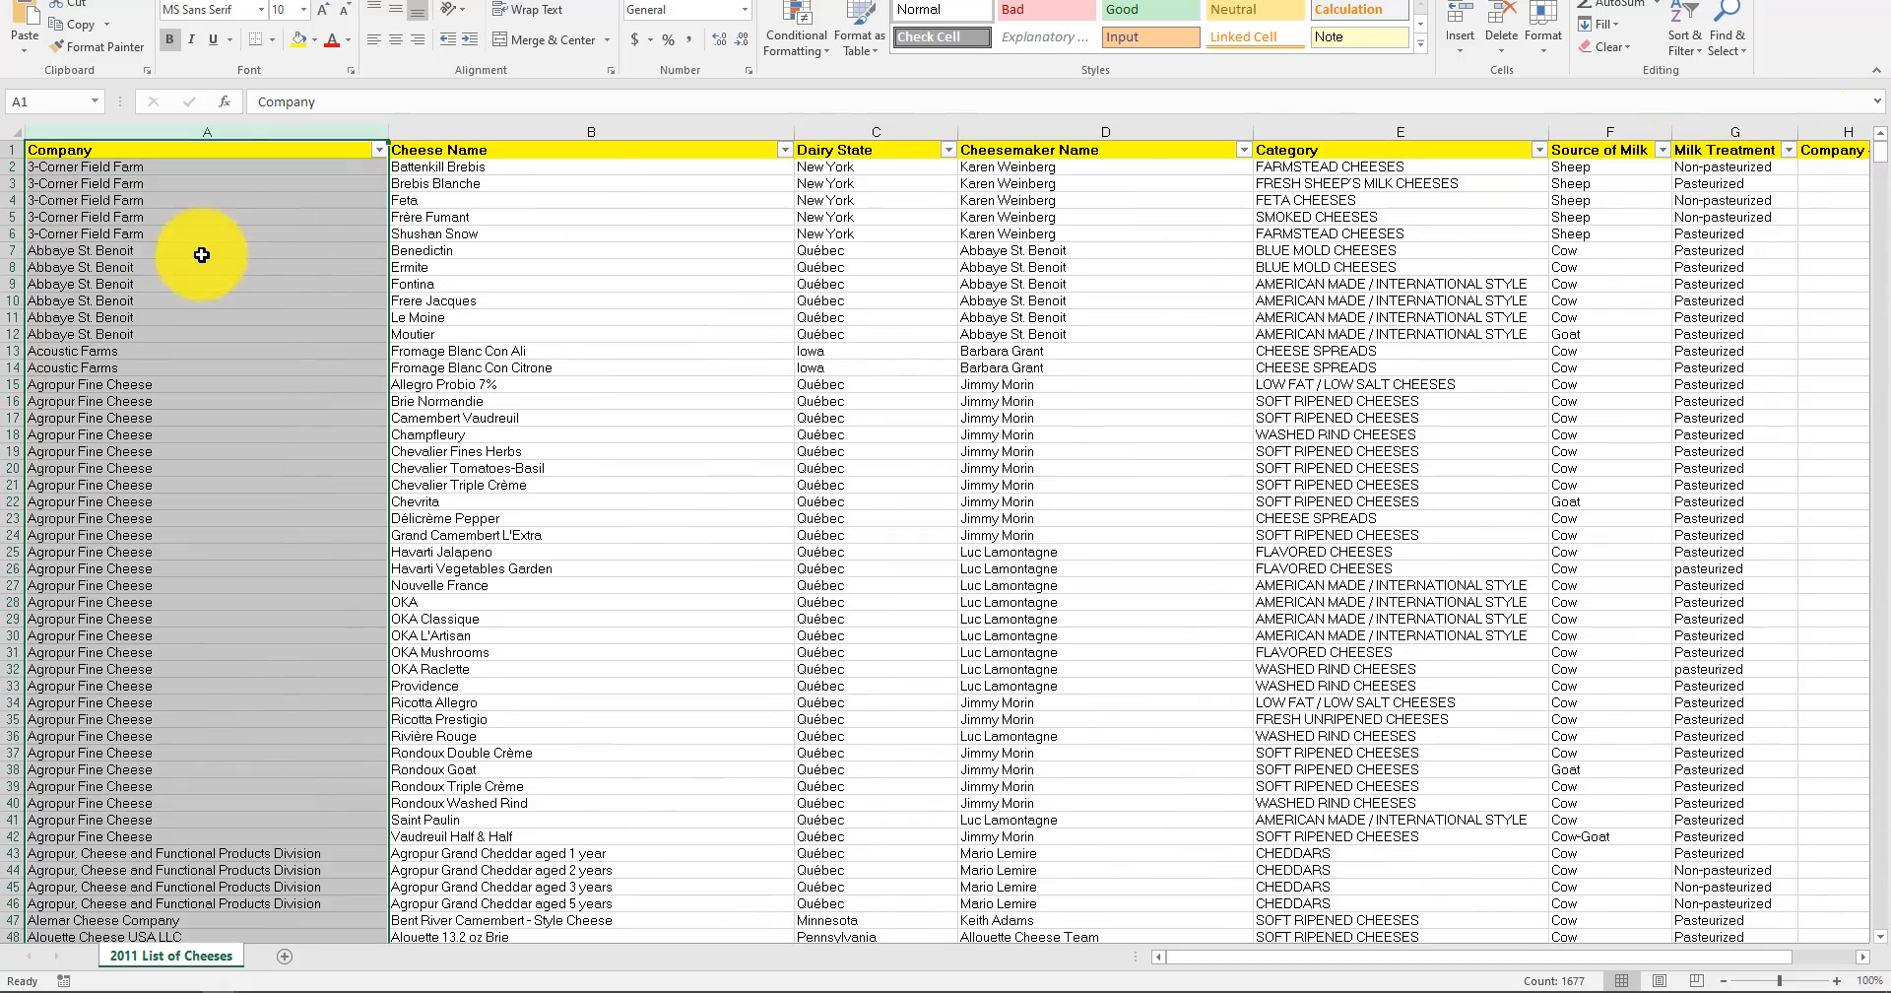
click(5, 146)
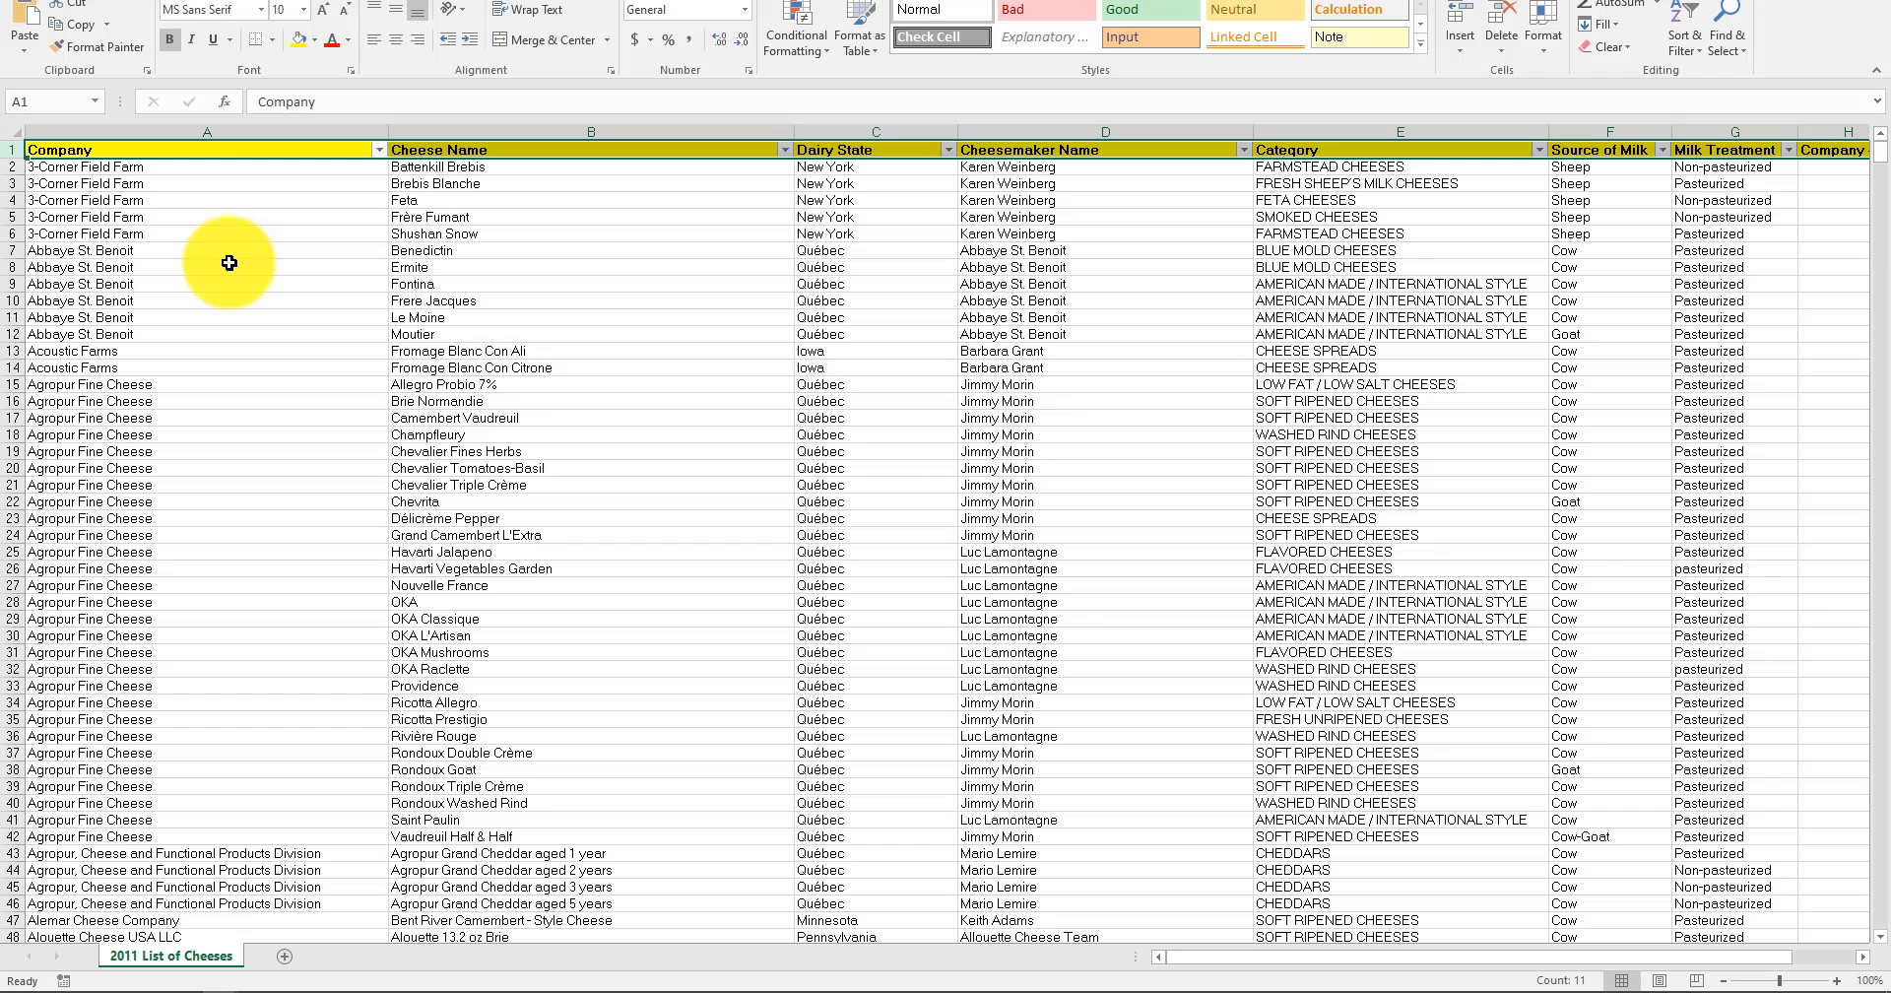
click(595, 402)
click(612, 288)
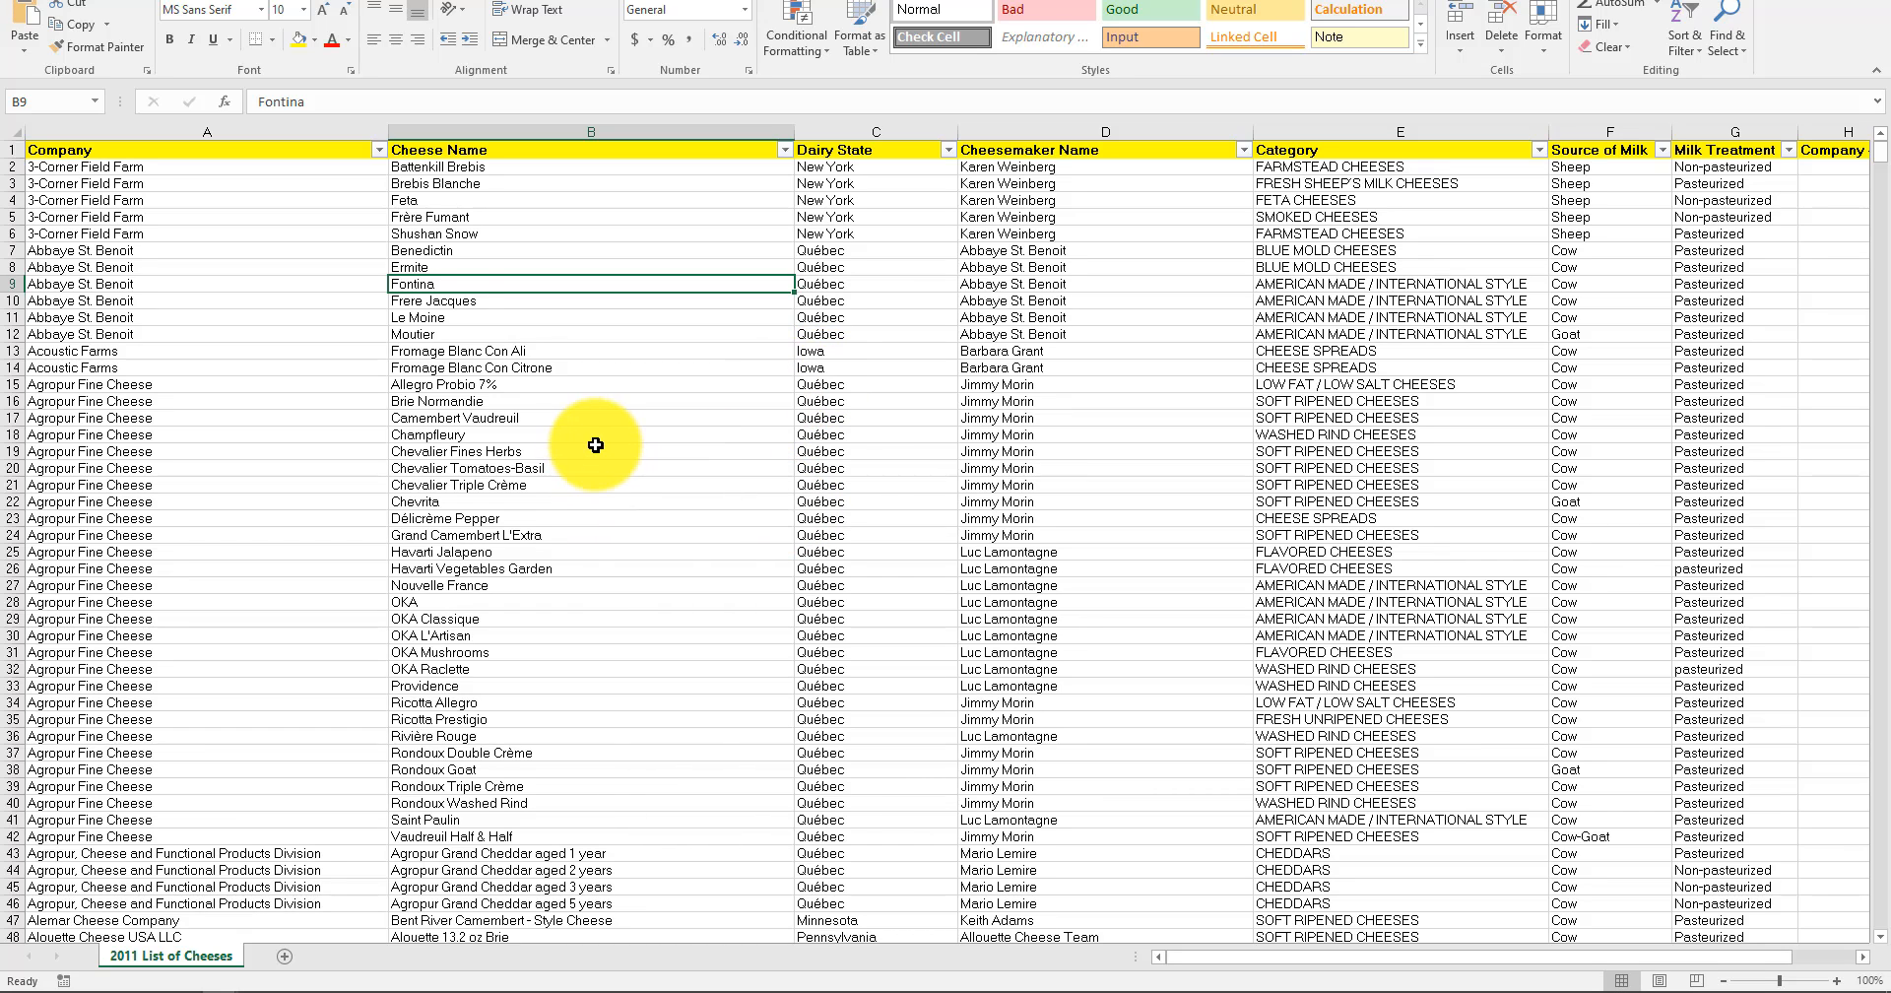
click(896, 449)
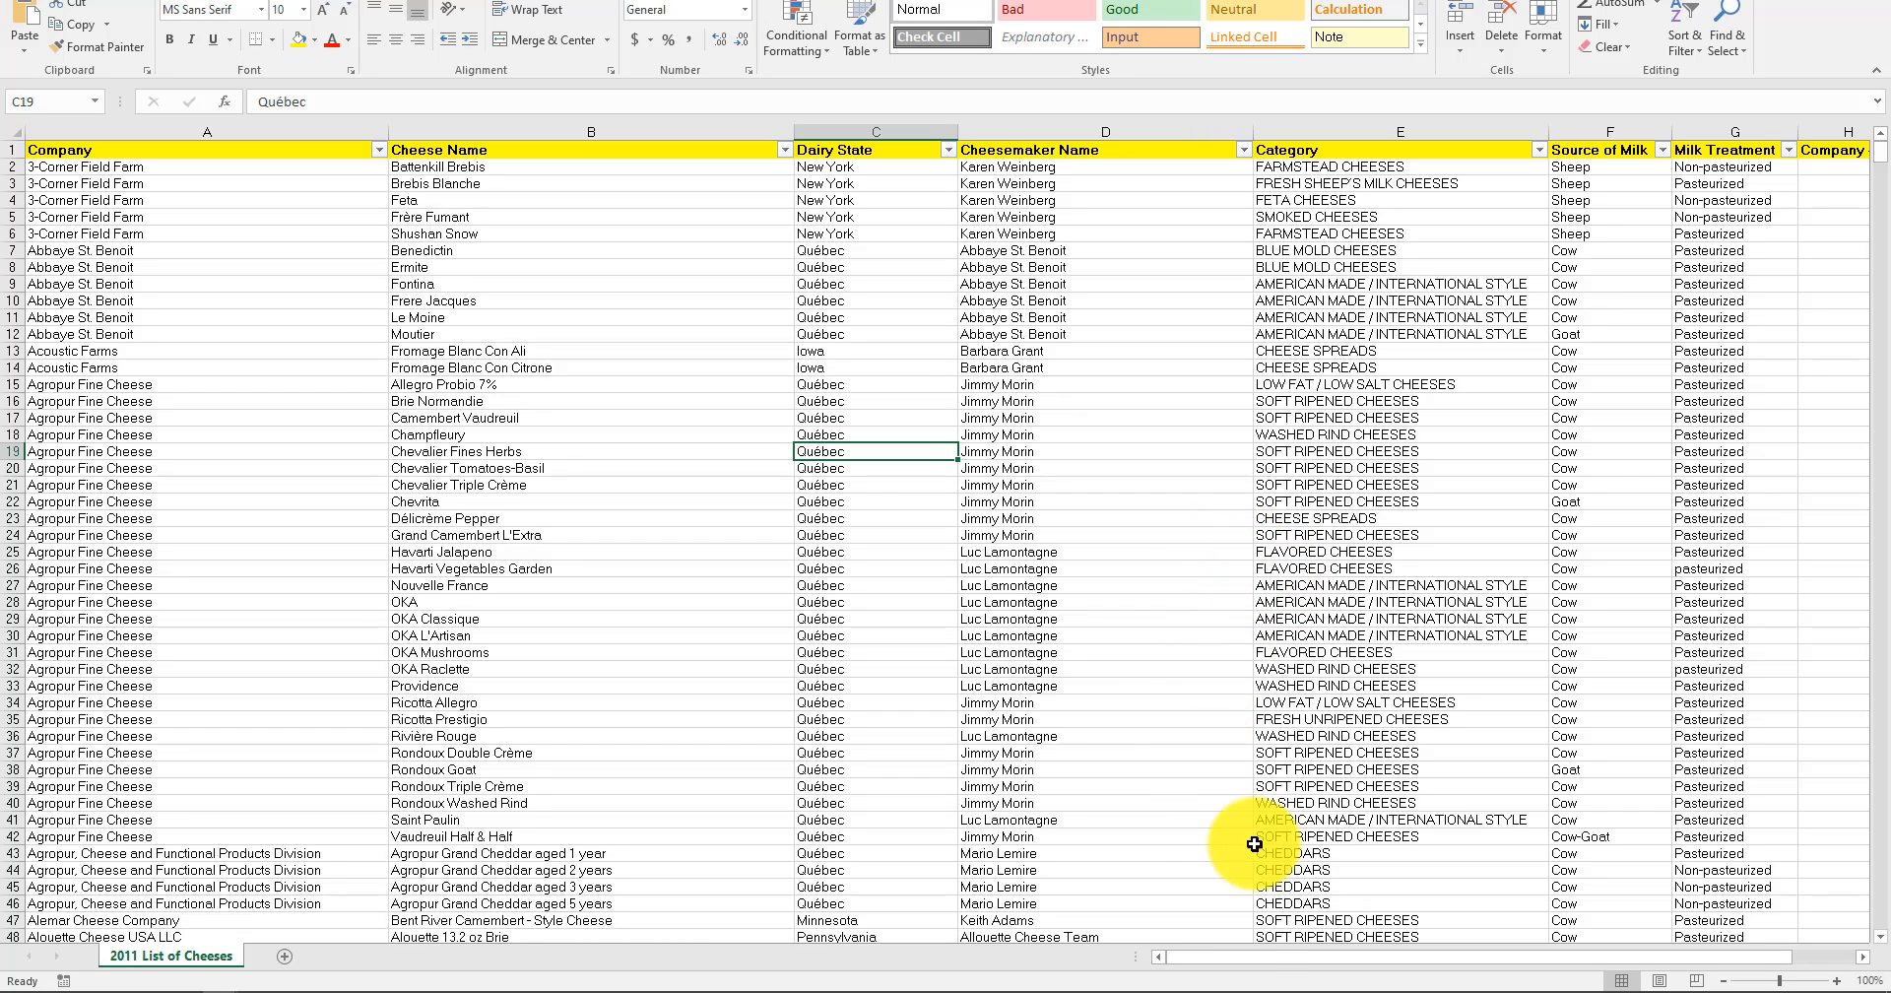
drag(1246, 960, 1527, 962)
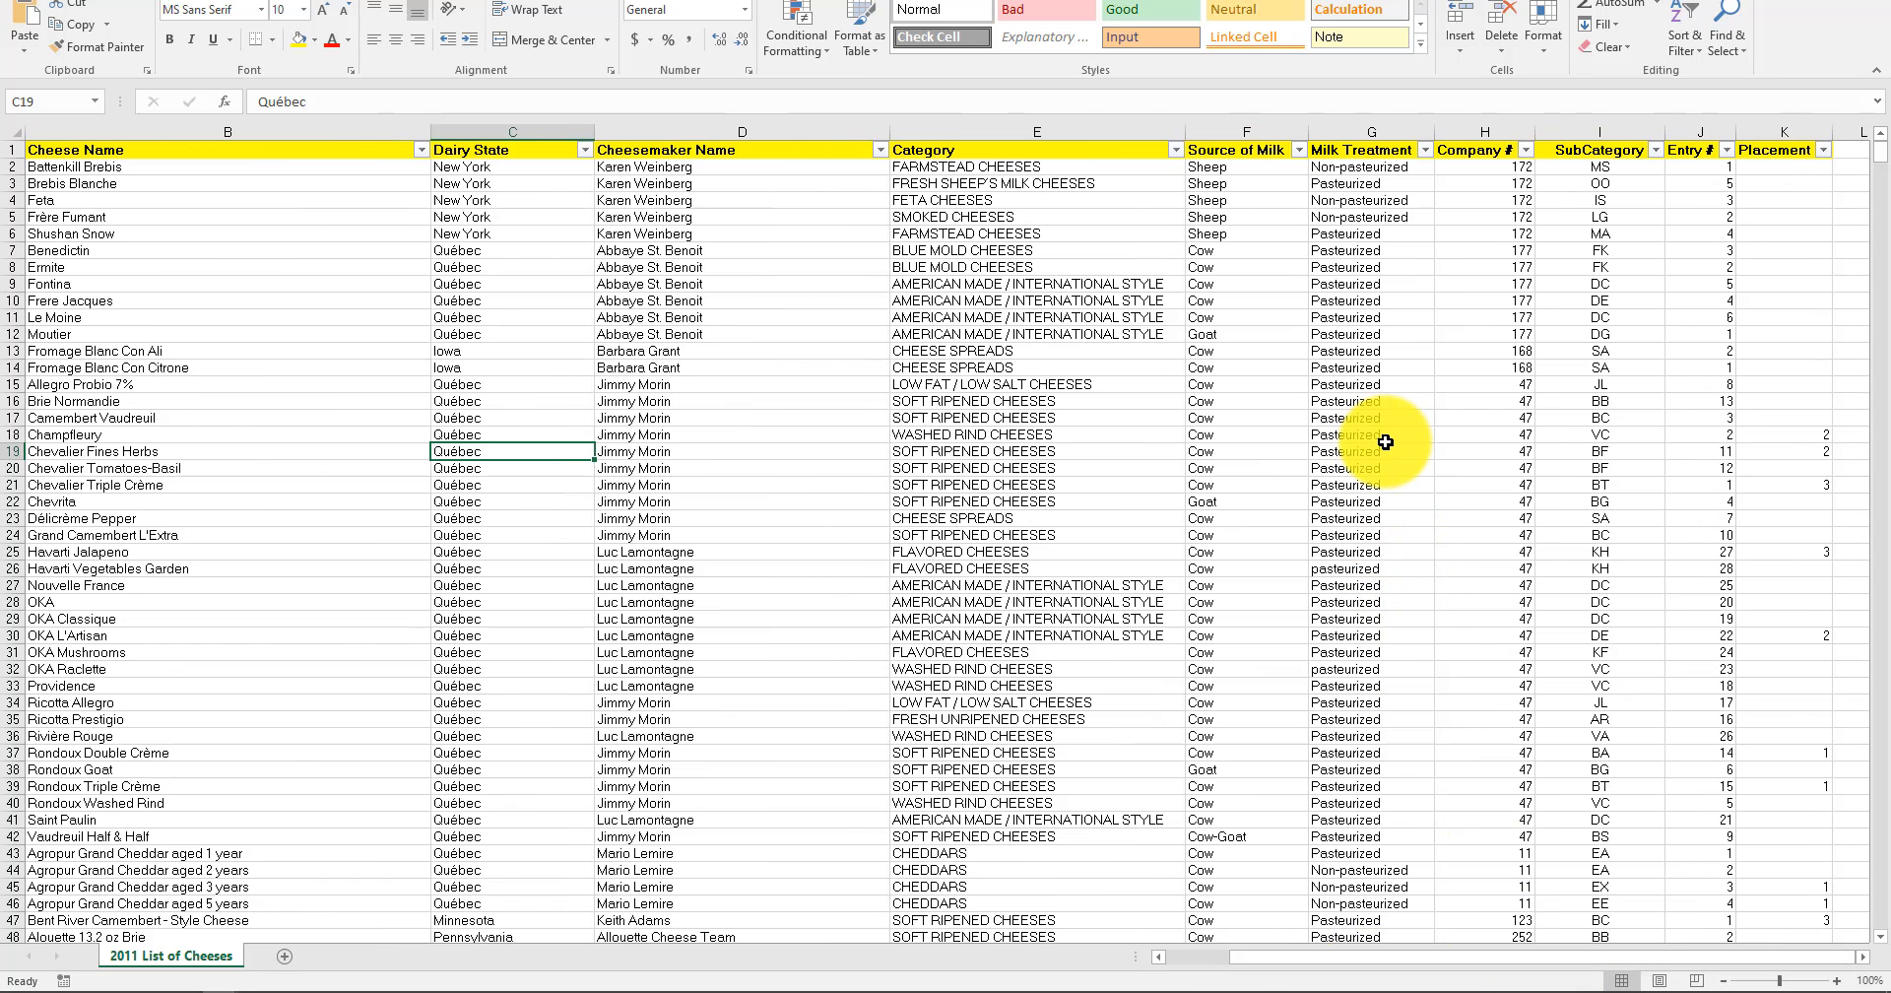
click(1195, 955)
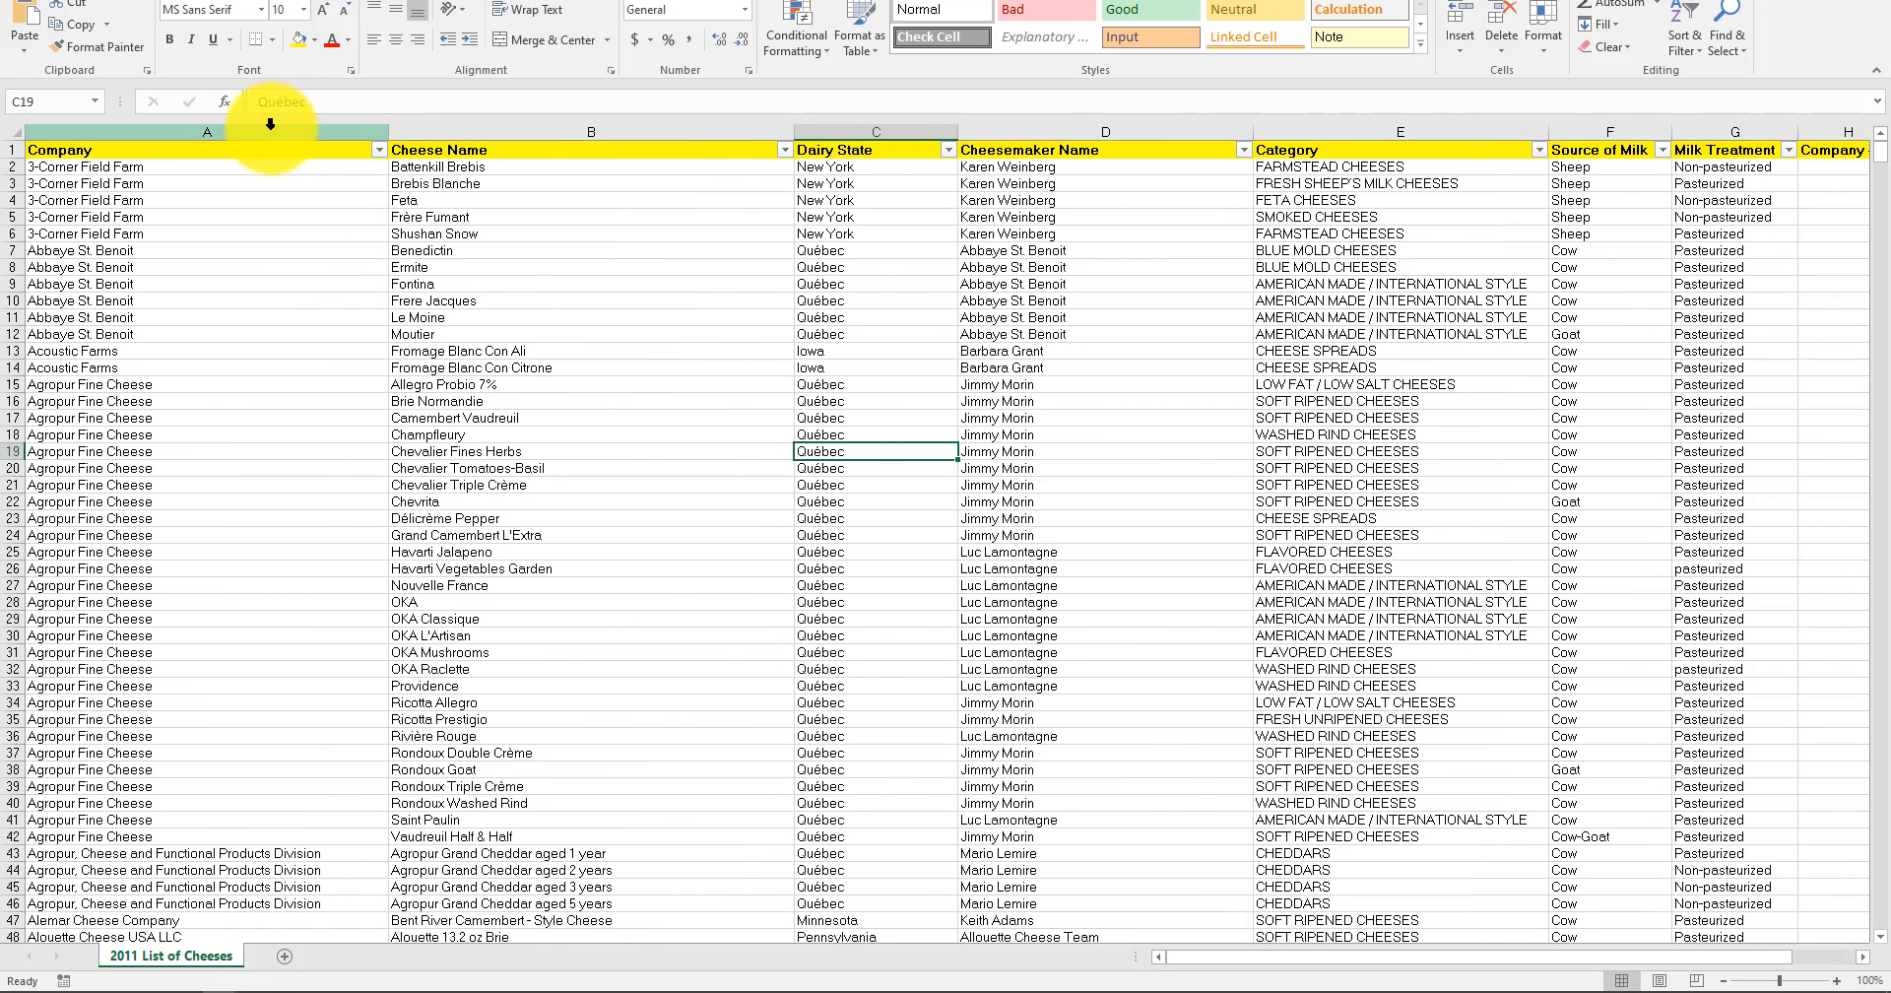
click(263, 144)
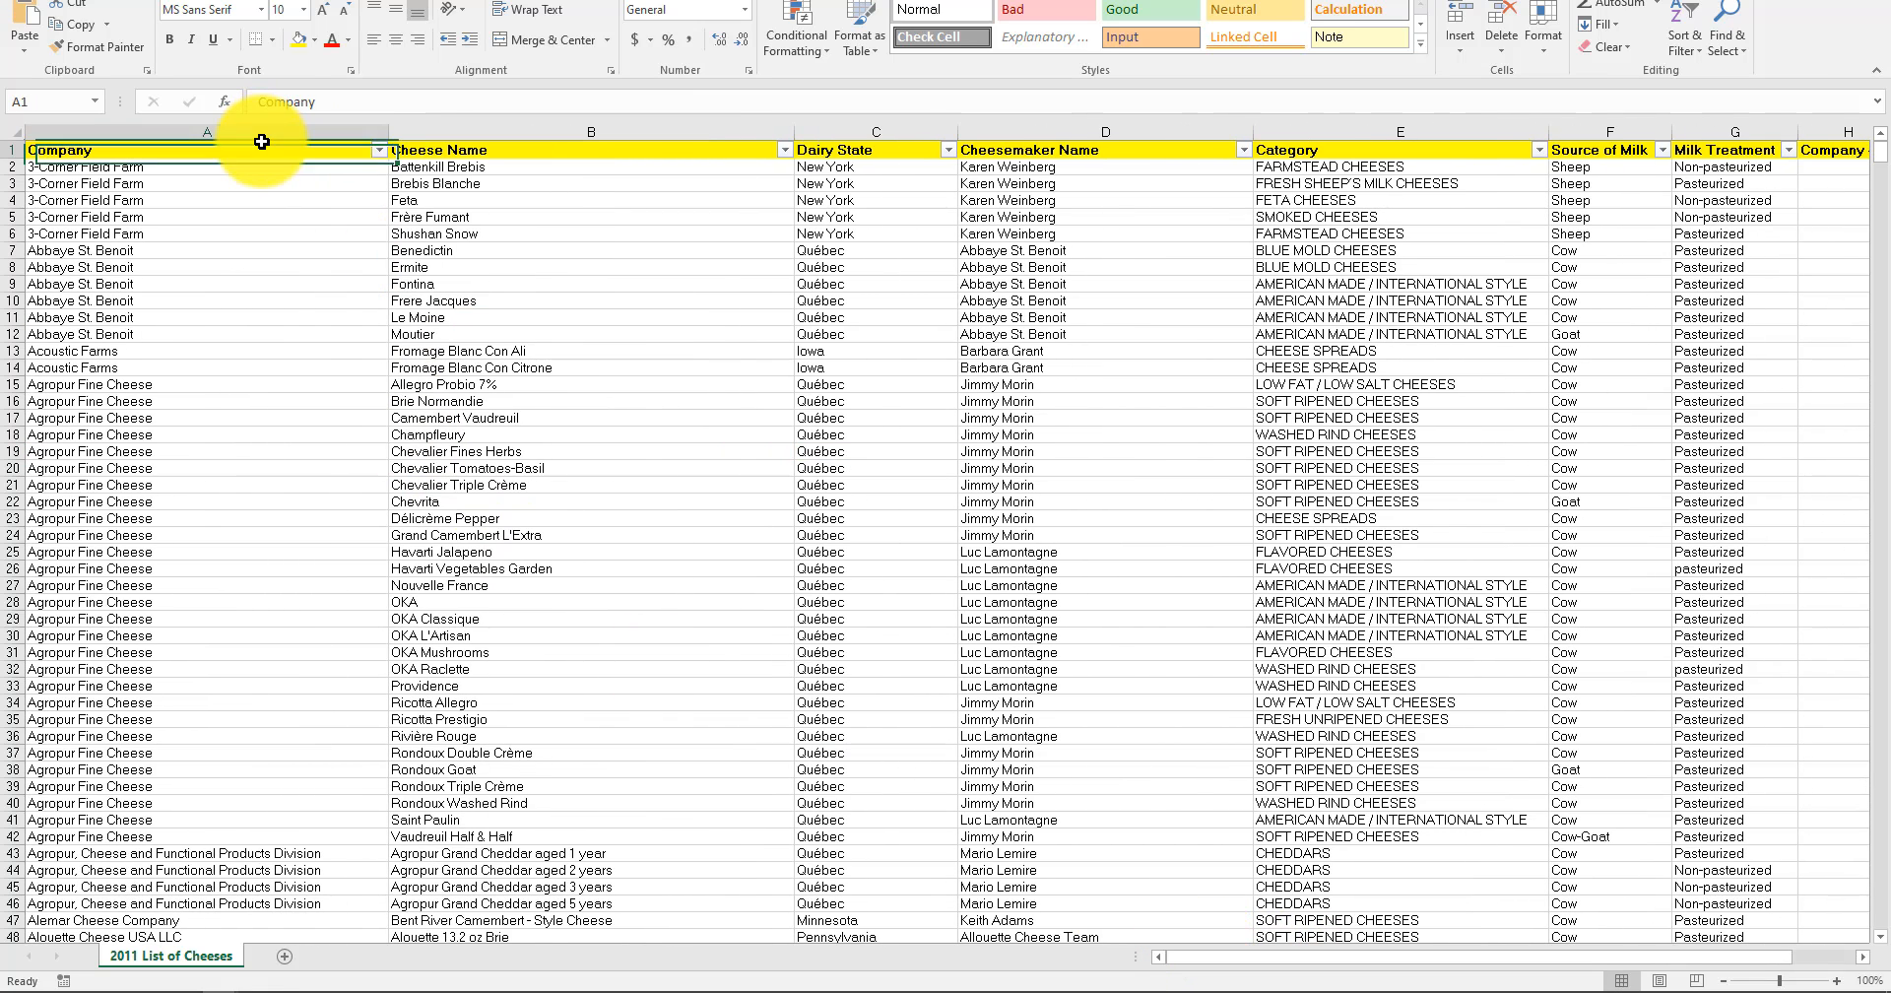
click(347, 131)
click(677, 418)
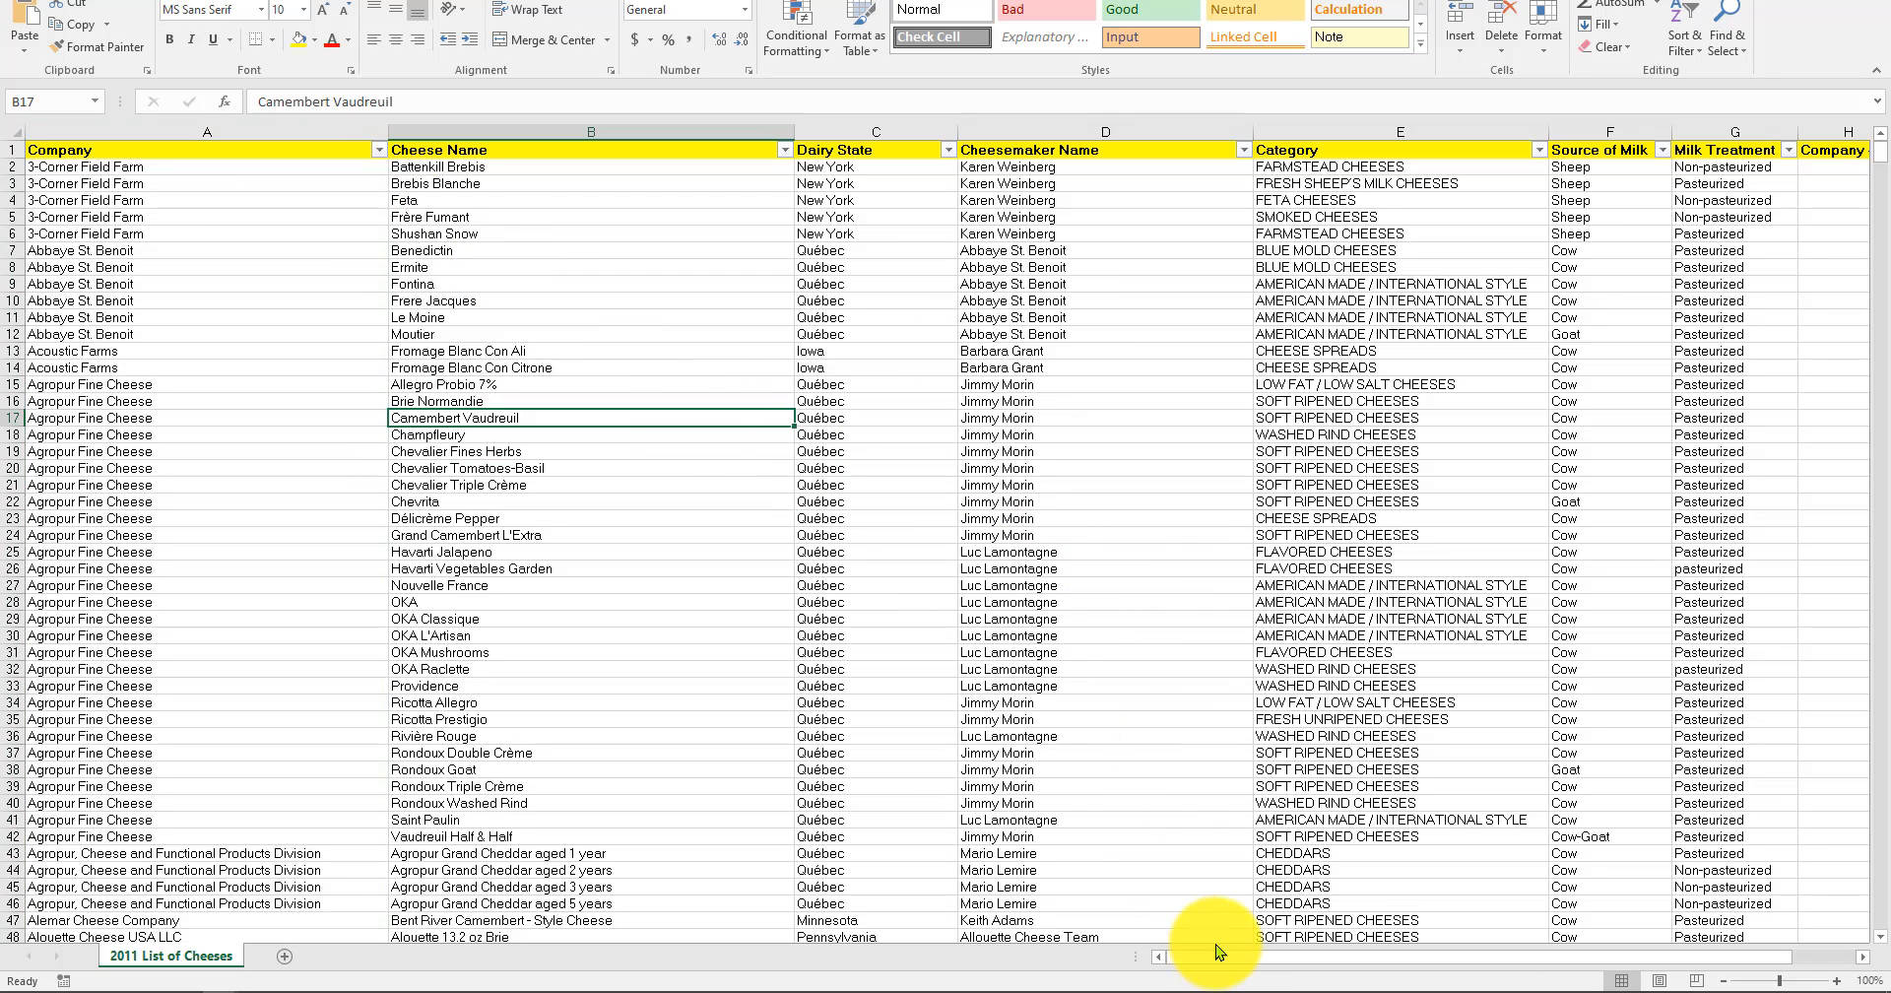
Filter the Dairy State column to show only Alabama.
drag(1222, 965, 1231, 953)
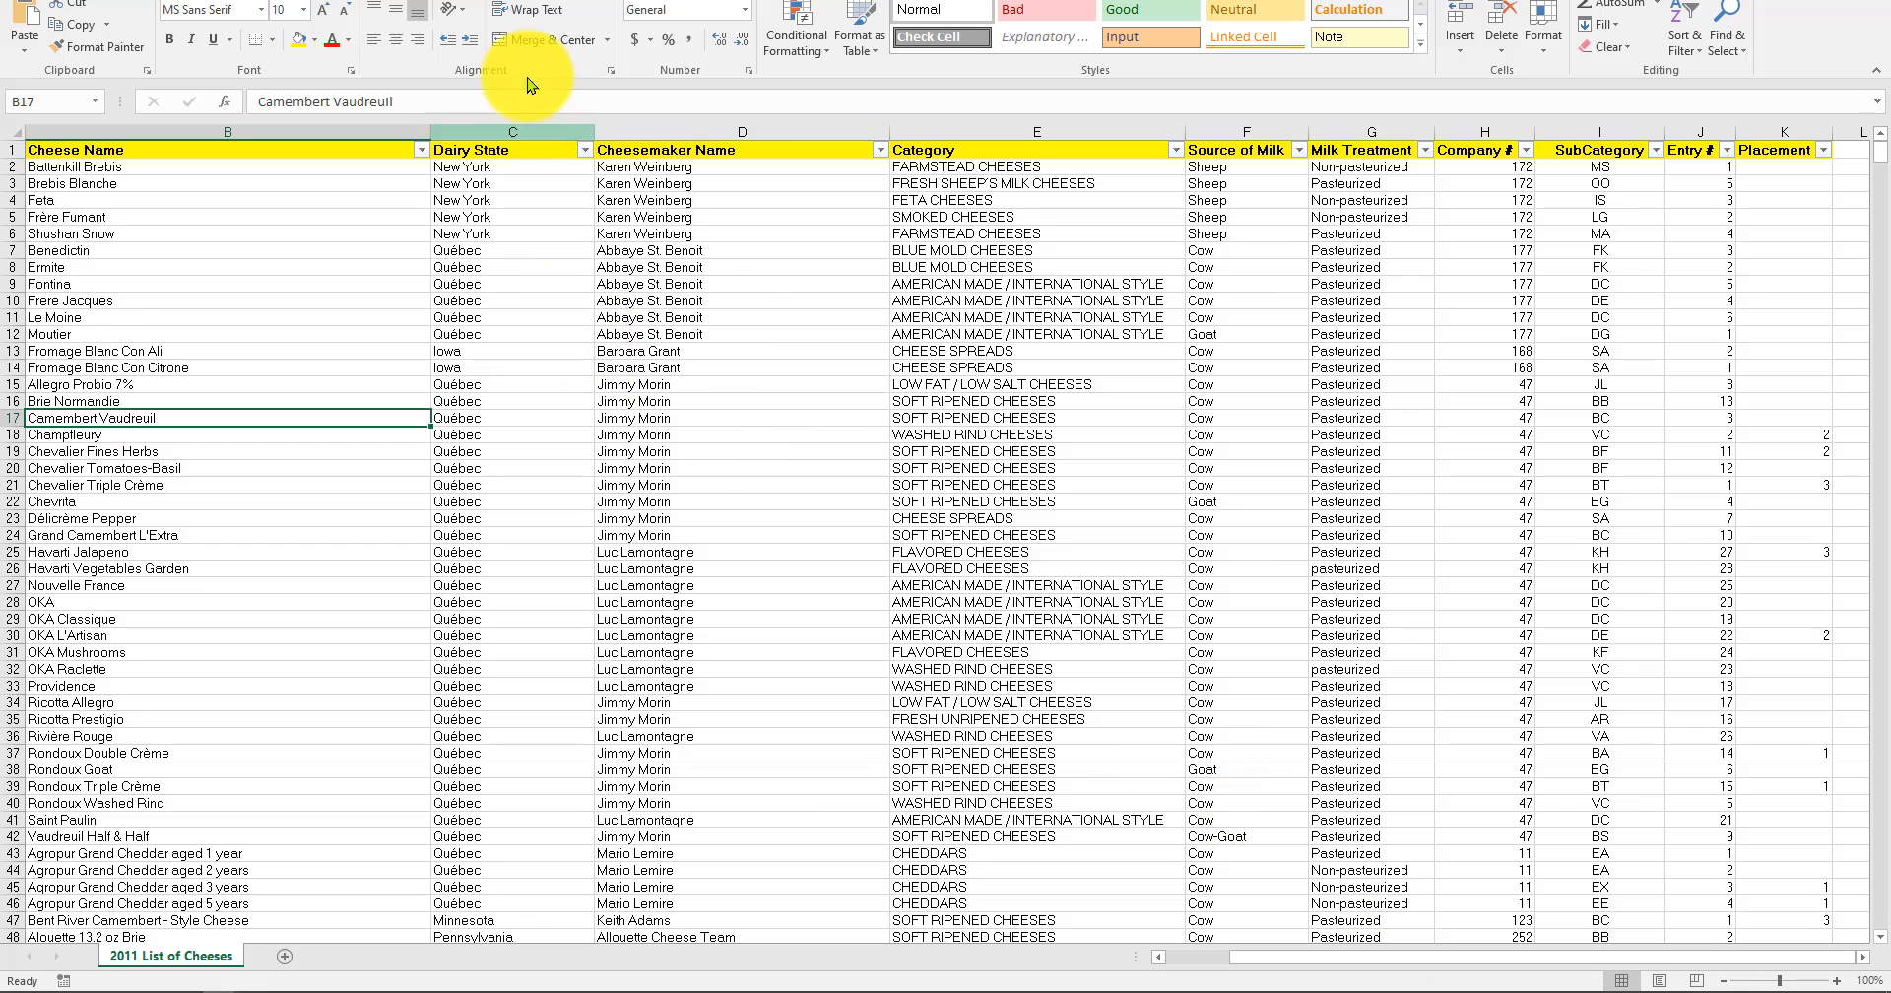
click(585, 150)
click(423, 341)
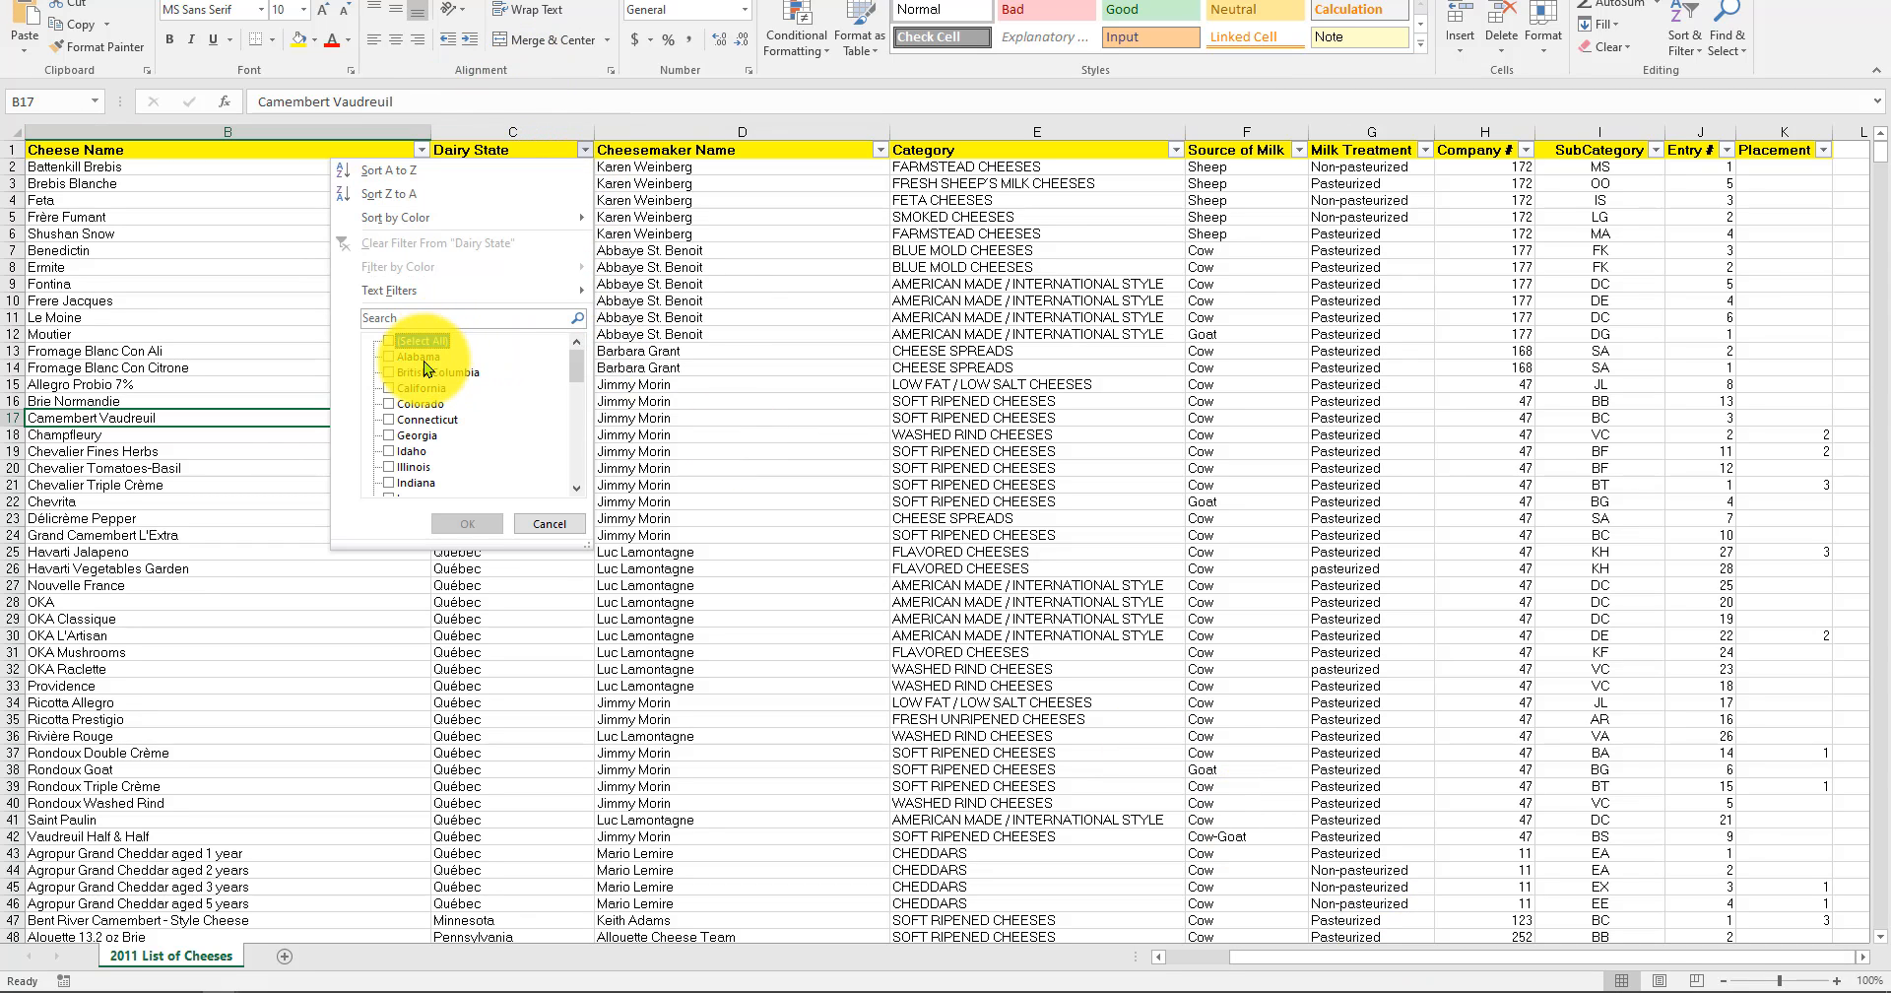
click(418, 357)
click(461, 522)
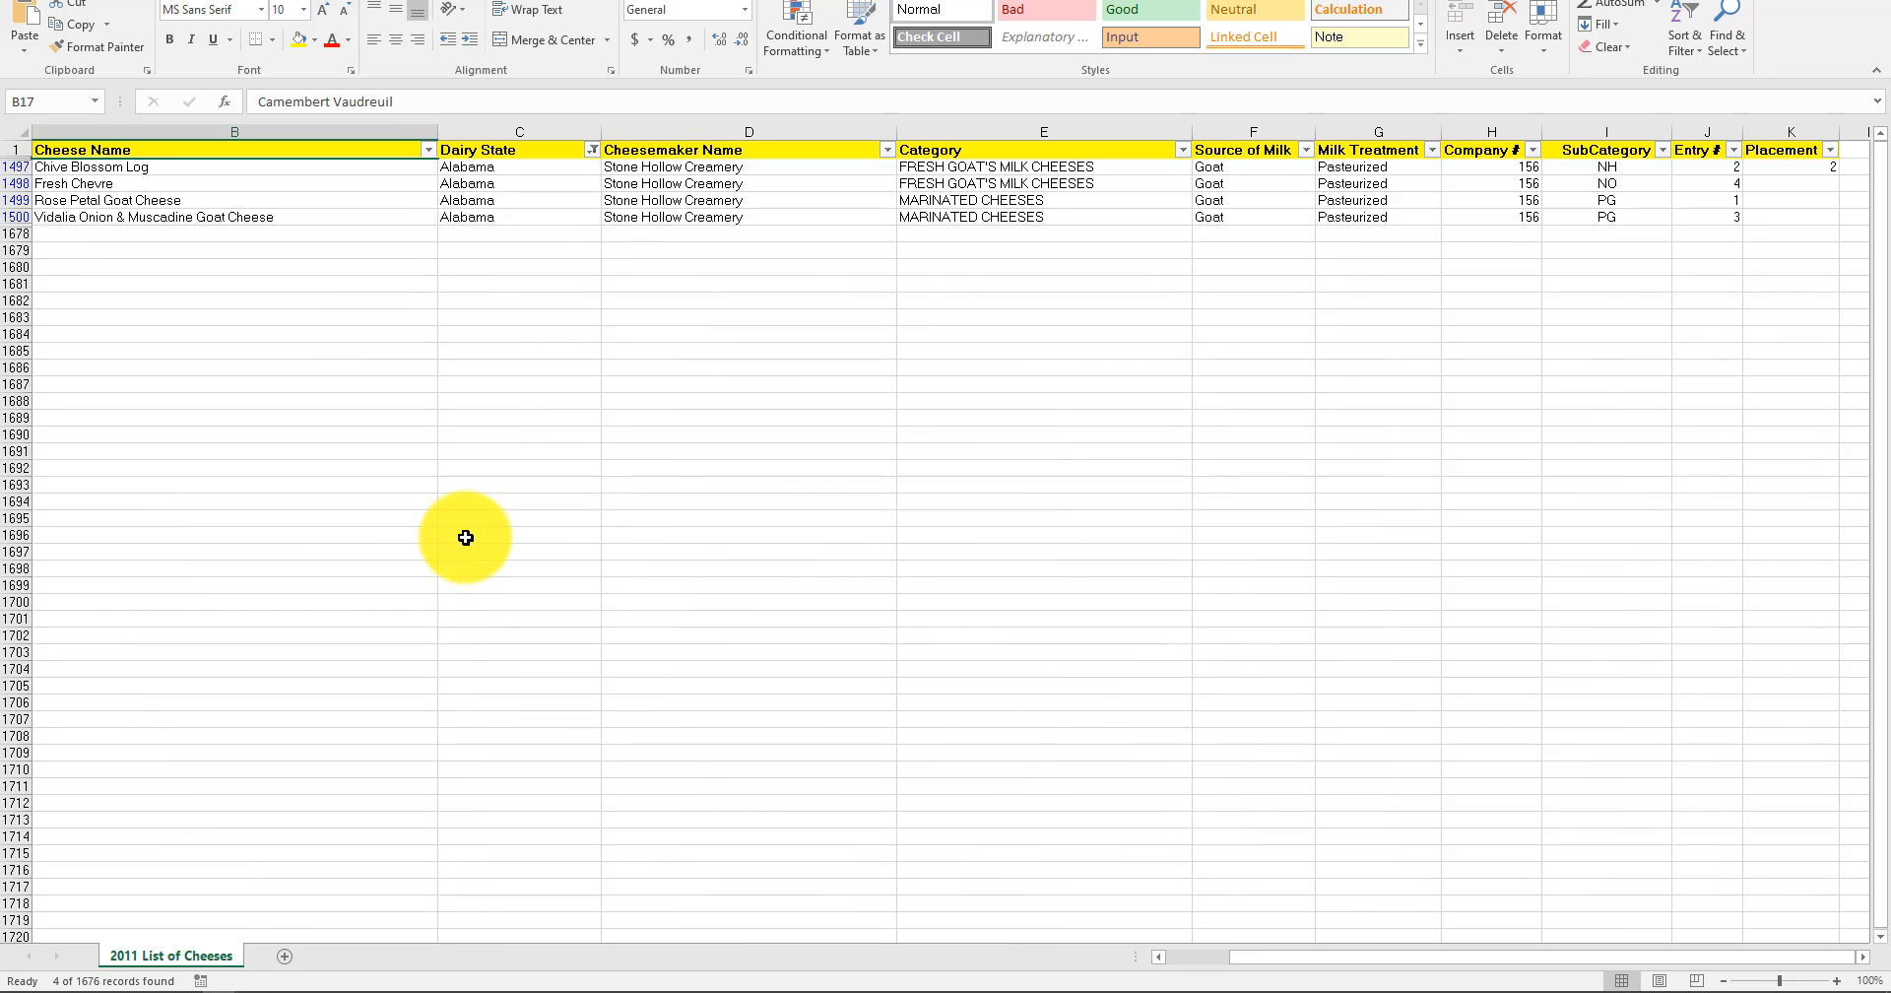
Filter the Dairy State column to show only British Columbia.
drag(1376, 967, 1469, 962)
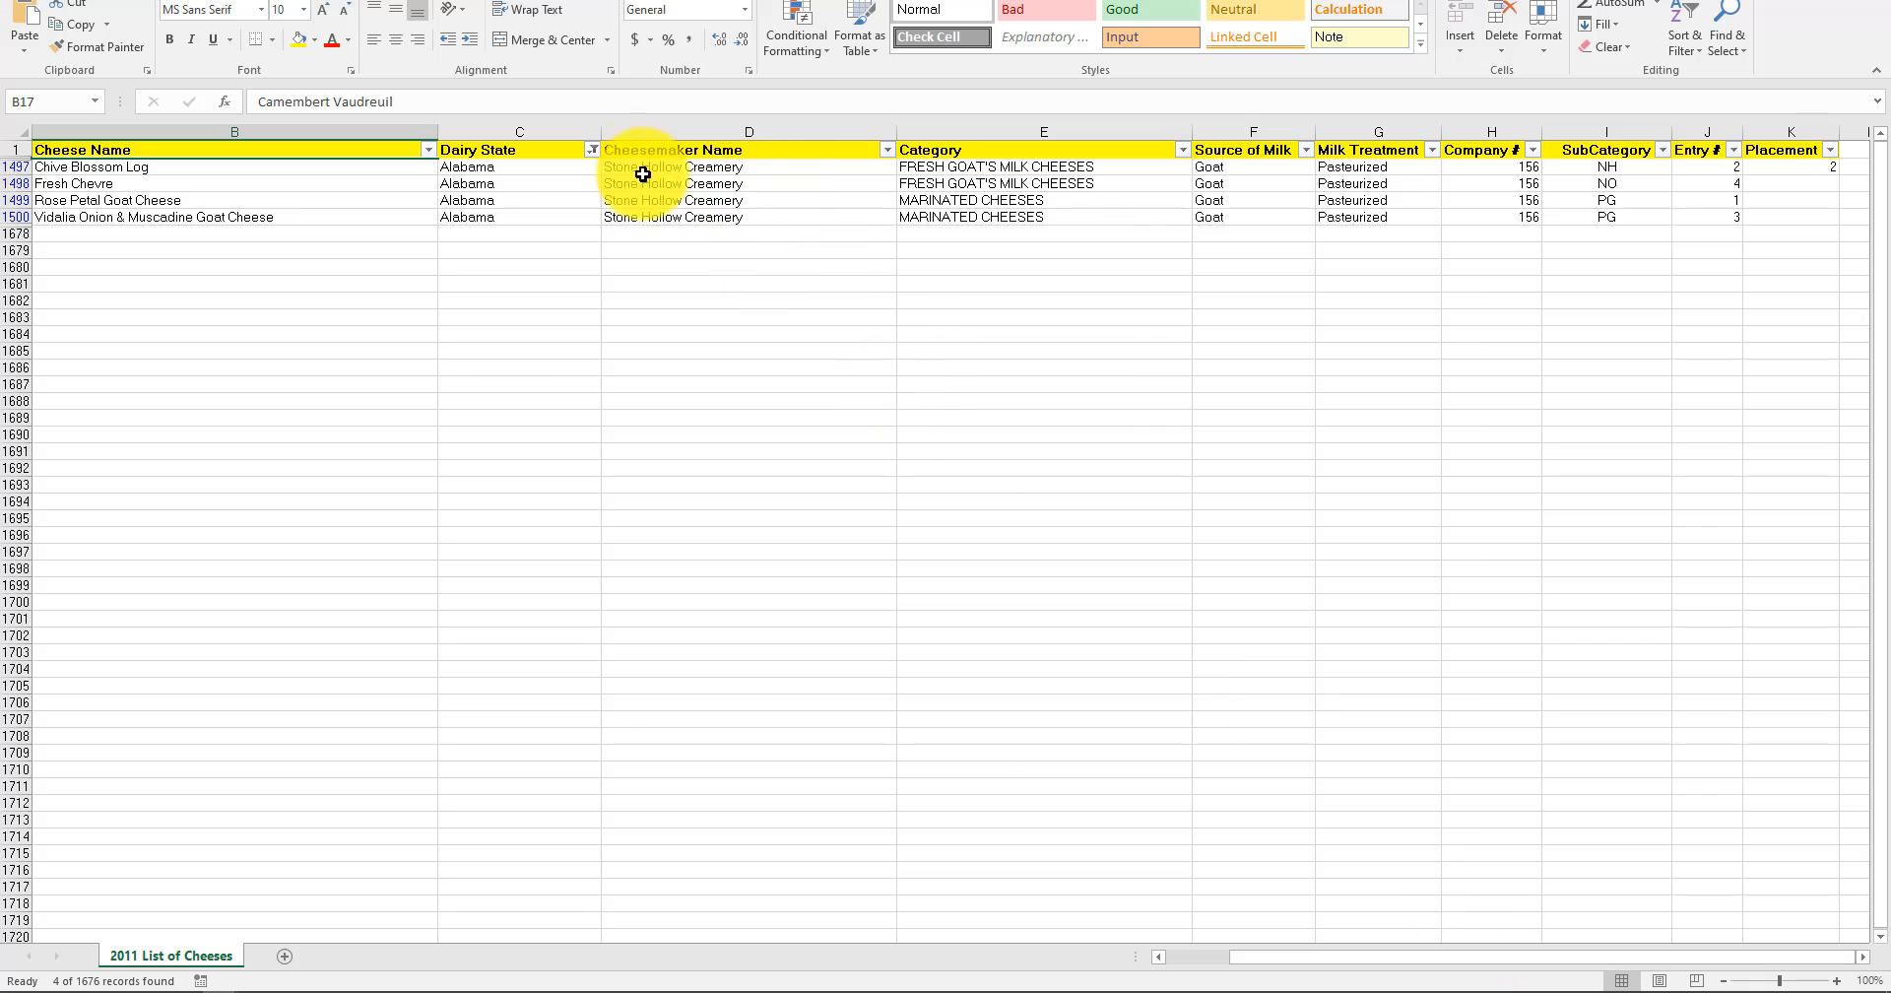
click(594, 152)
click(415, 342)
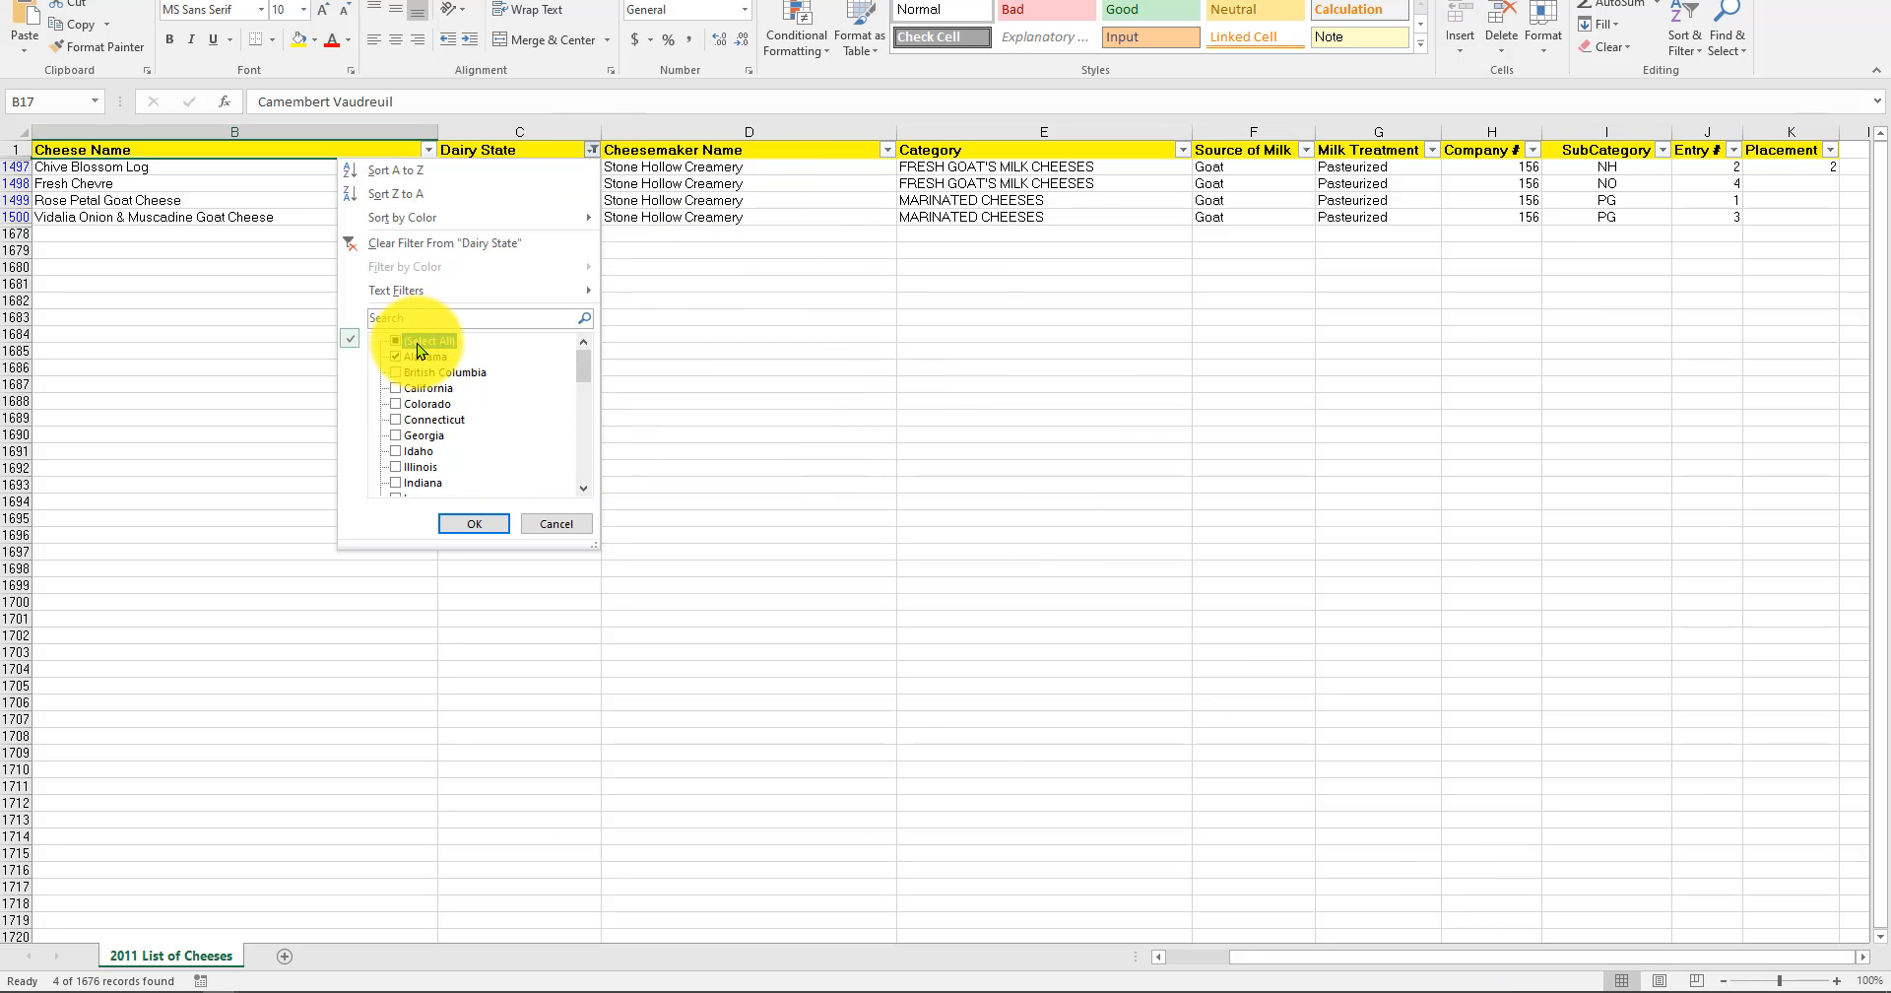
click(415, 342)
click(443, 373)
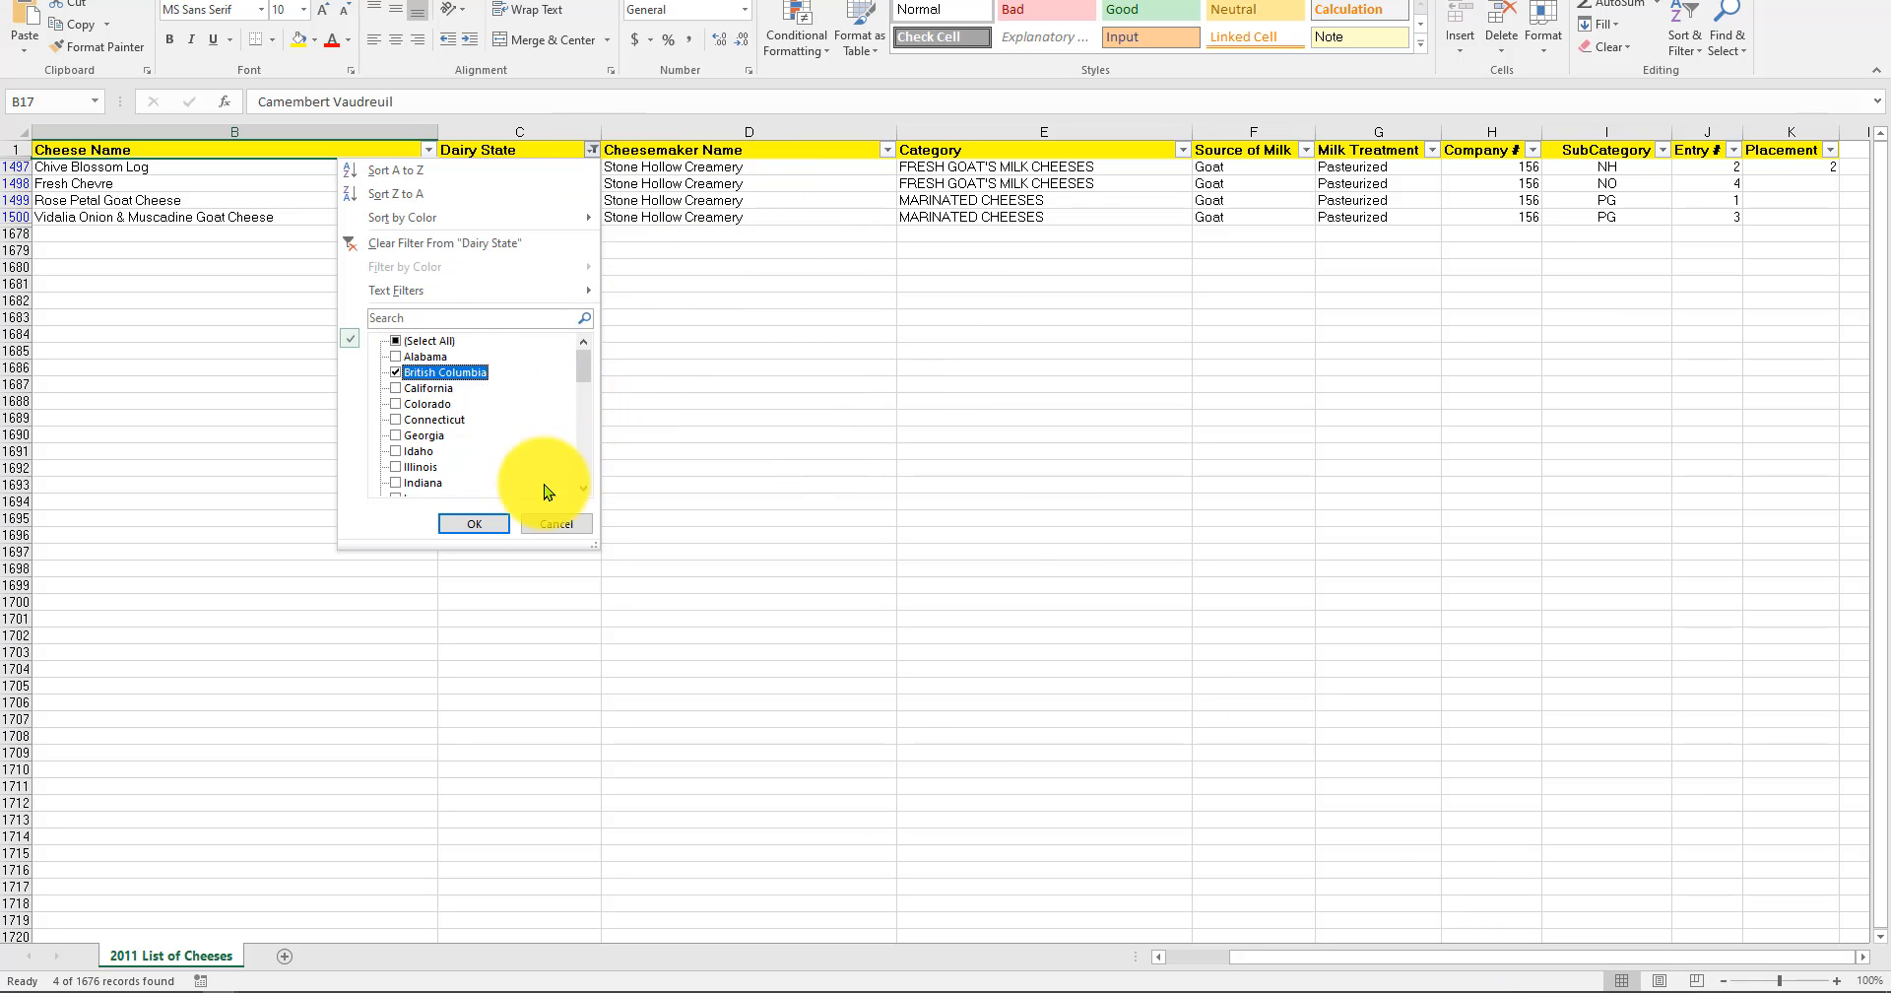
click(475, 523)
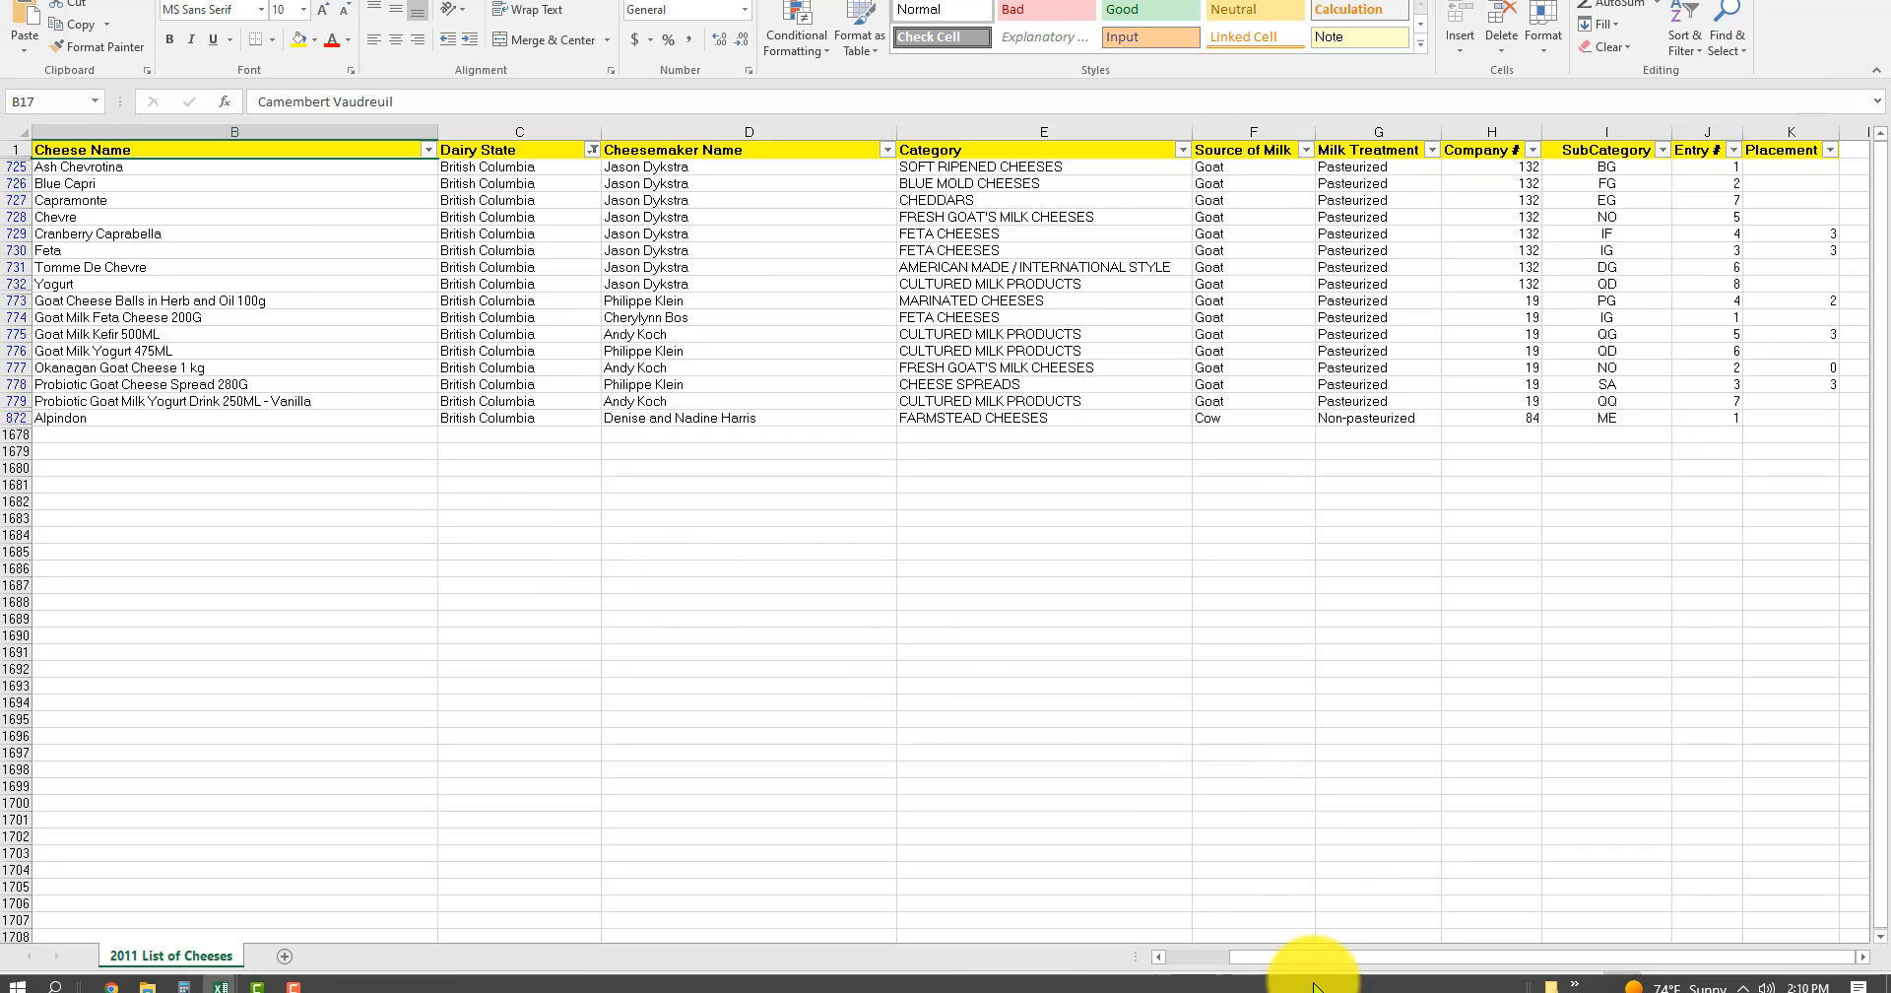
Review the companies, cheese names and categories in the filtered British Columbia rows.
drag(1322, 962, 1114, 962)
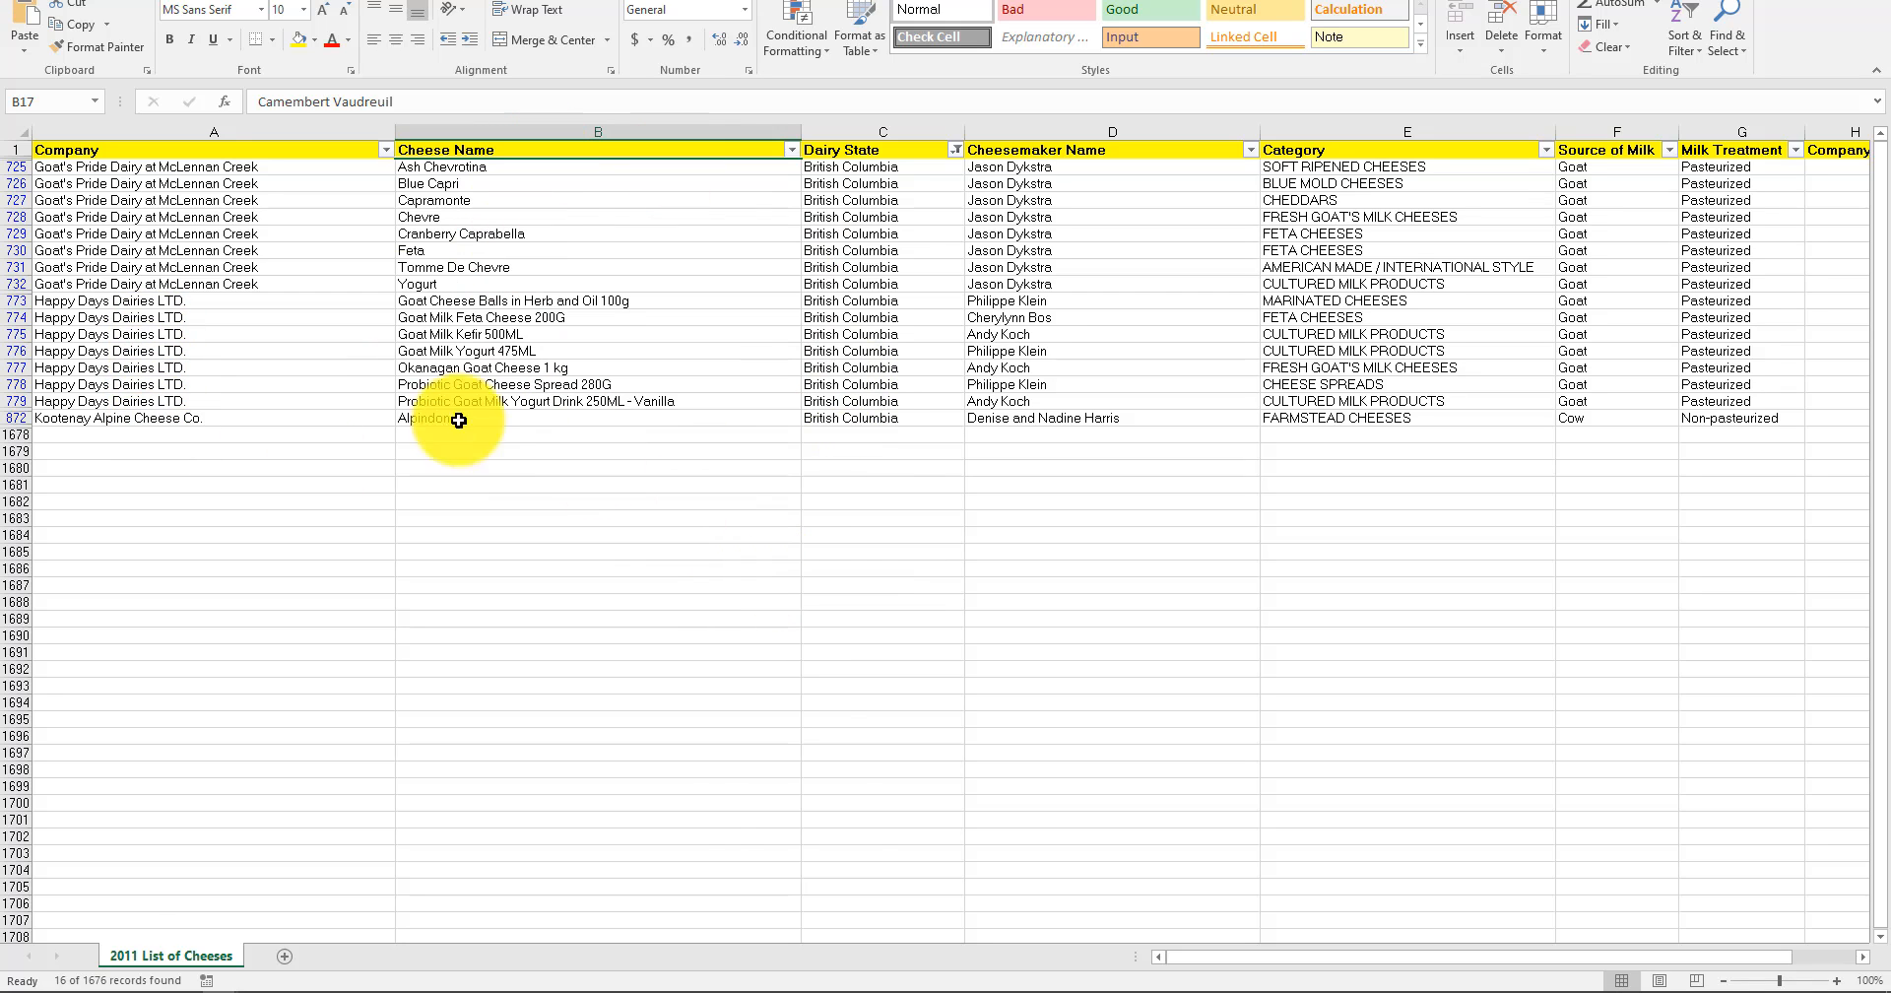
click(496, 301)
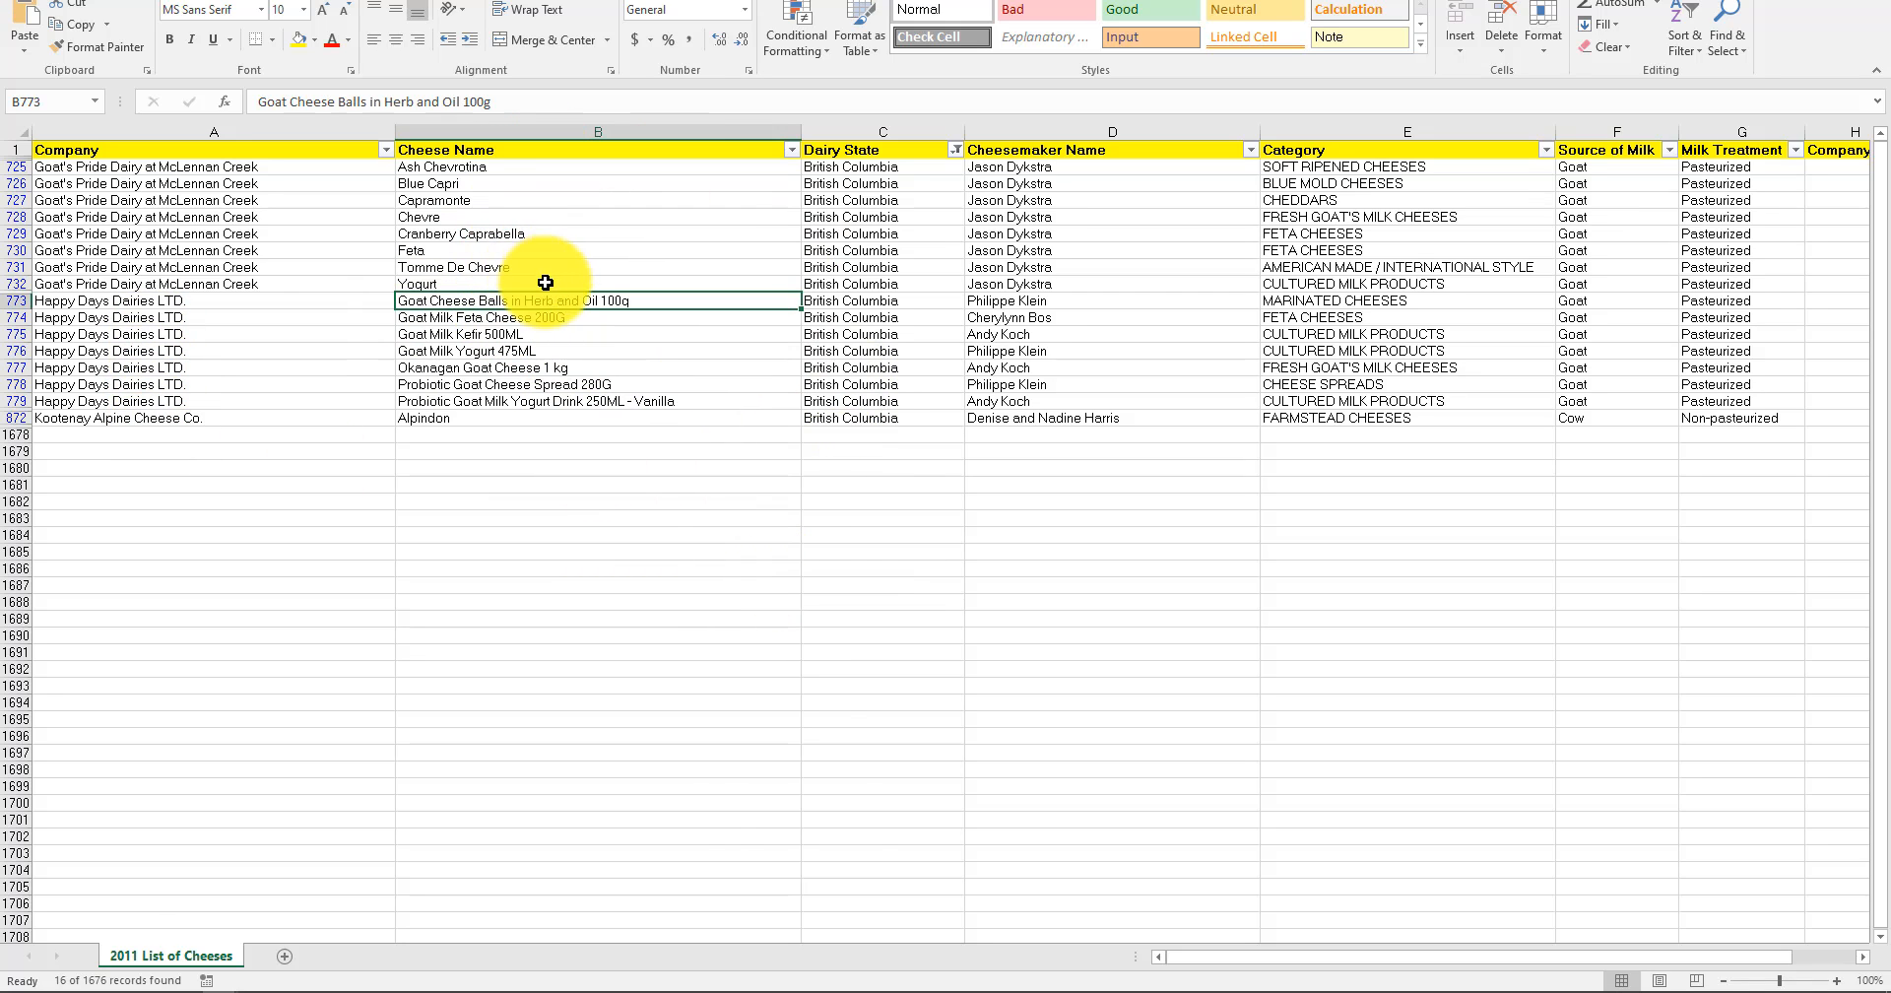
click(522, 234)
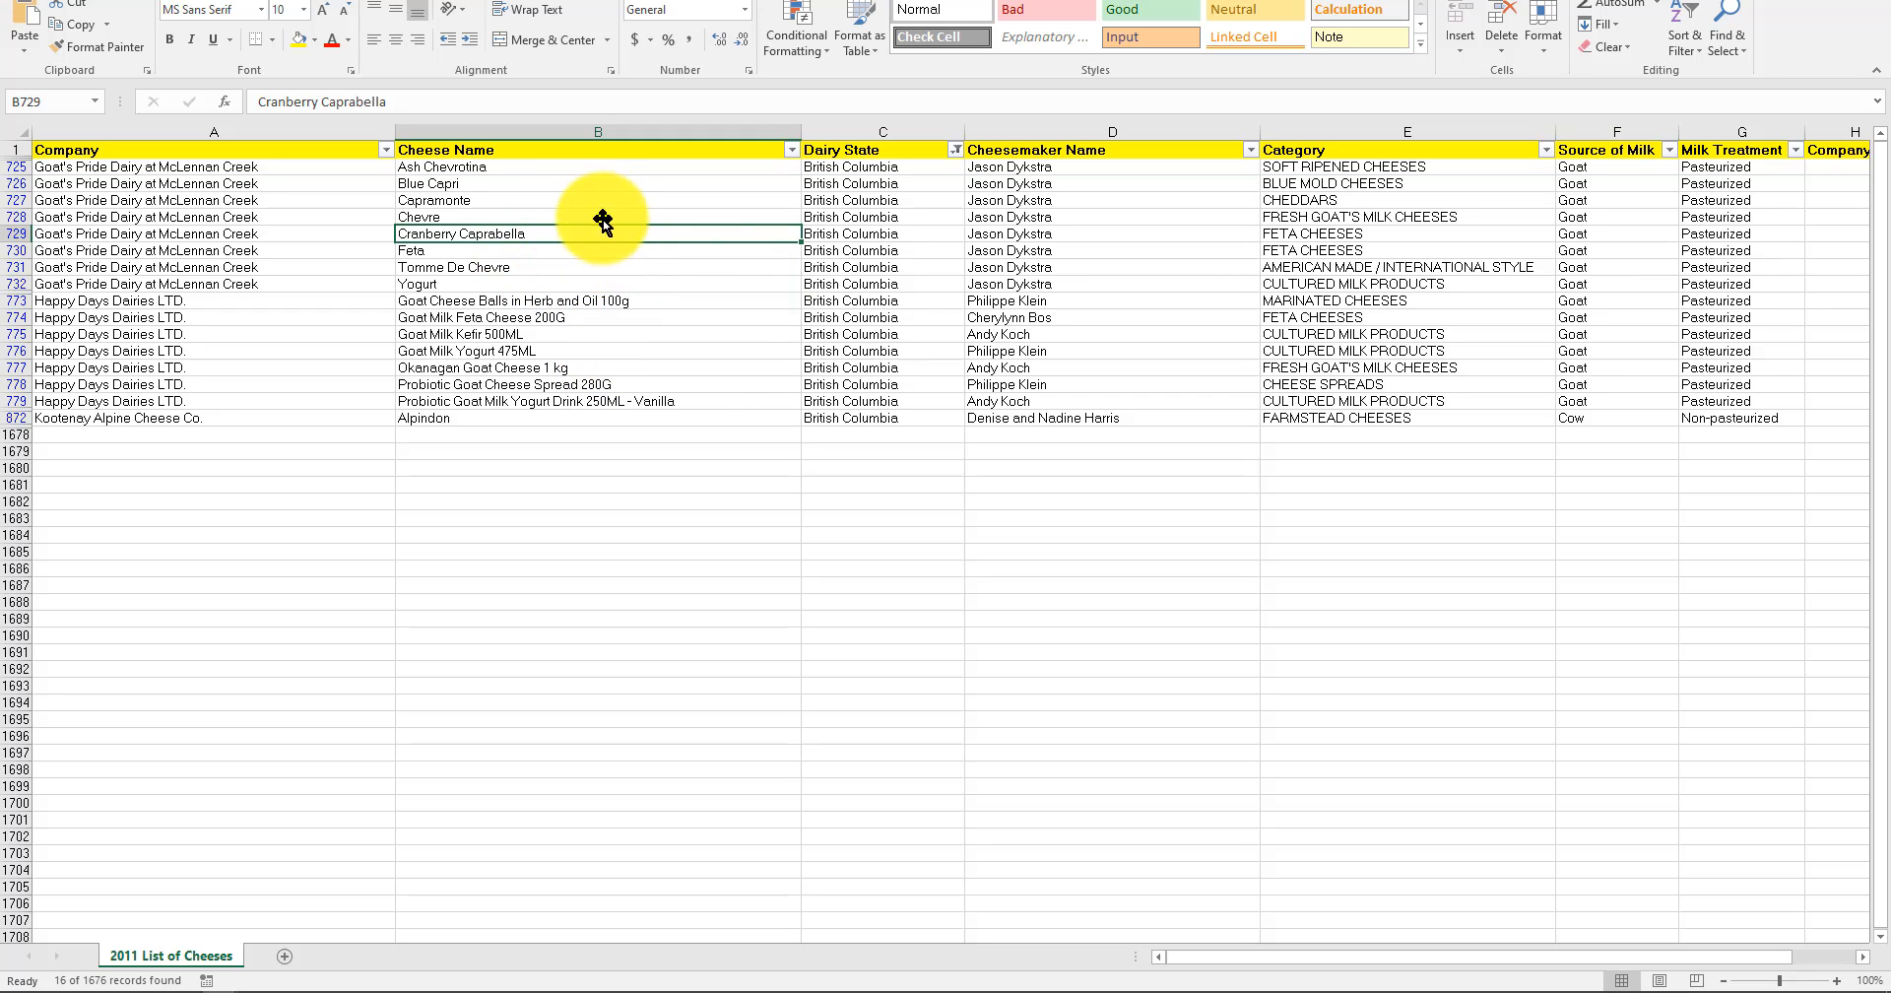
click(594, 183)
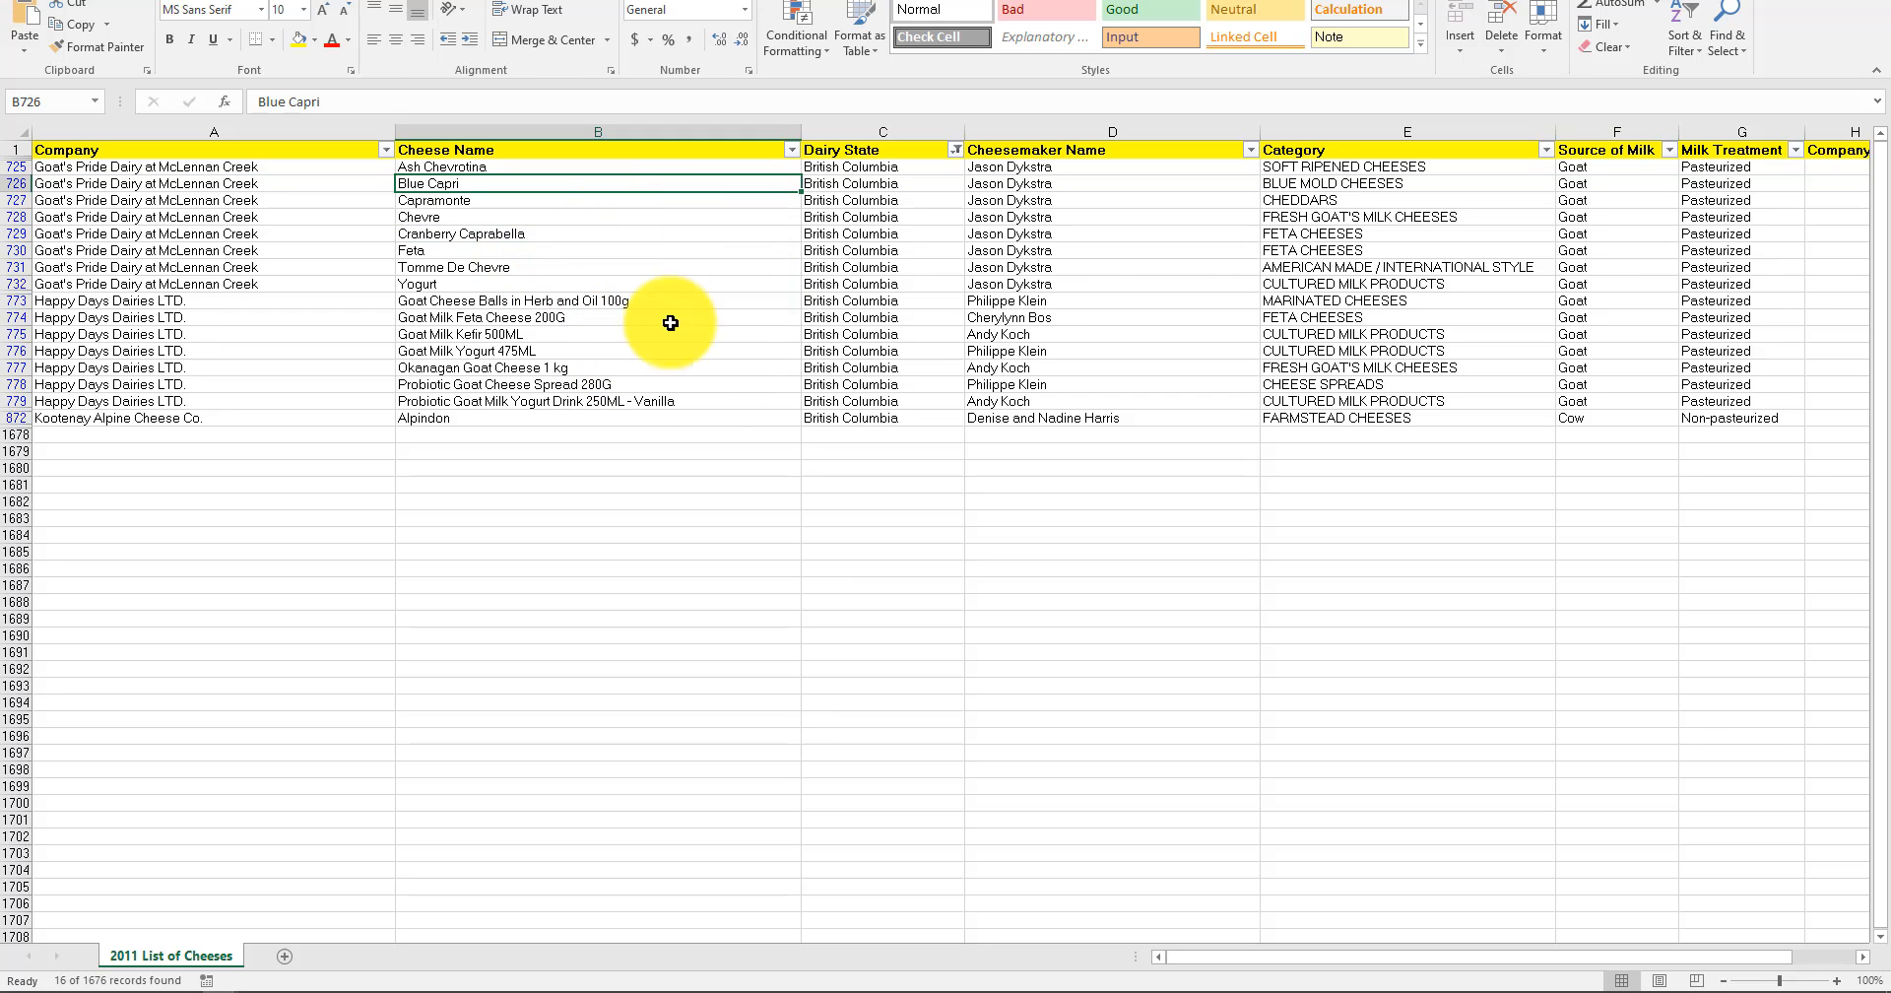
click(1373, 182)
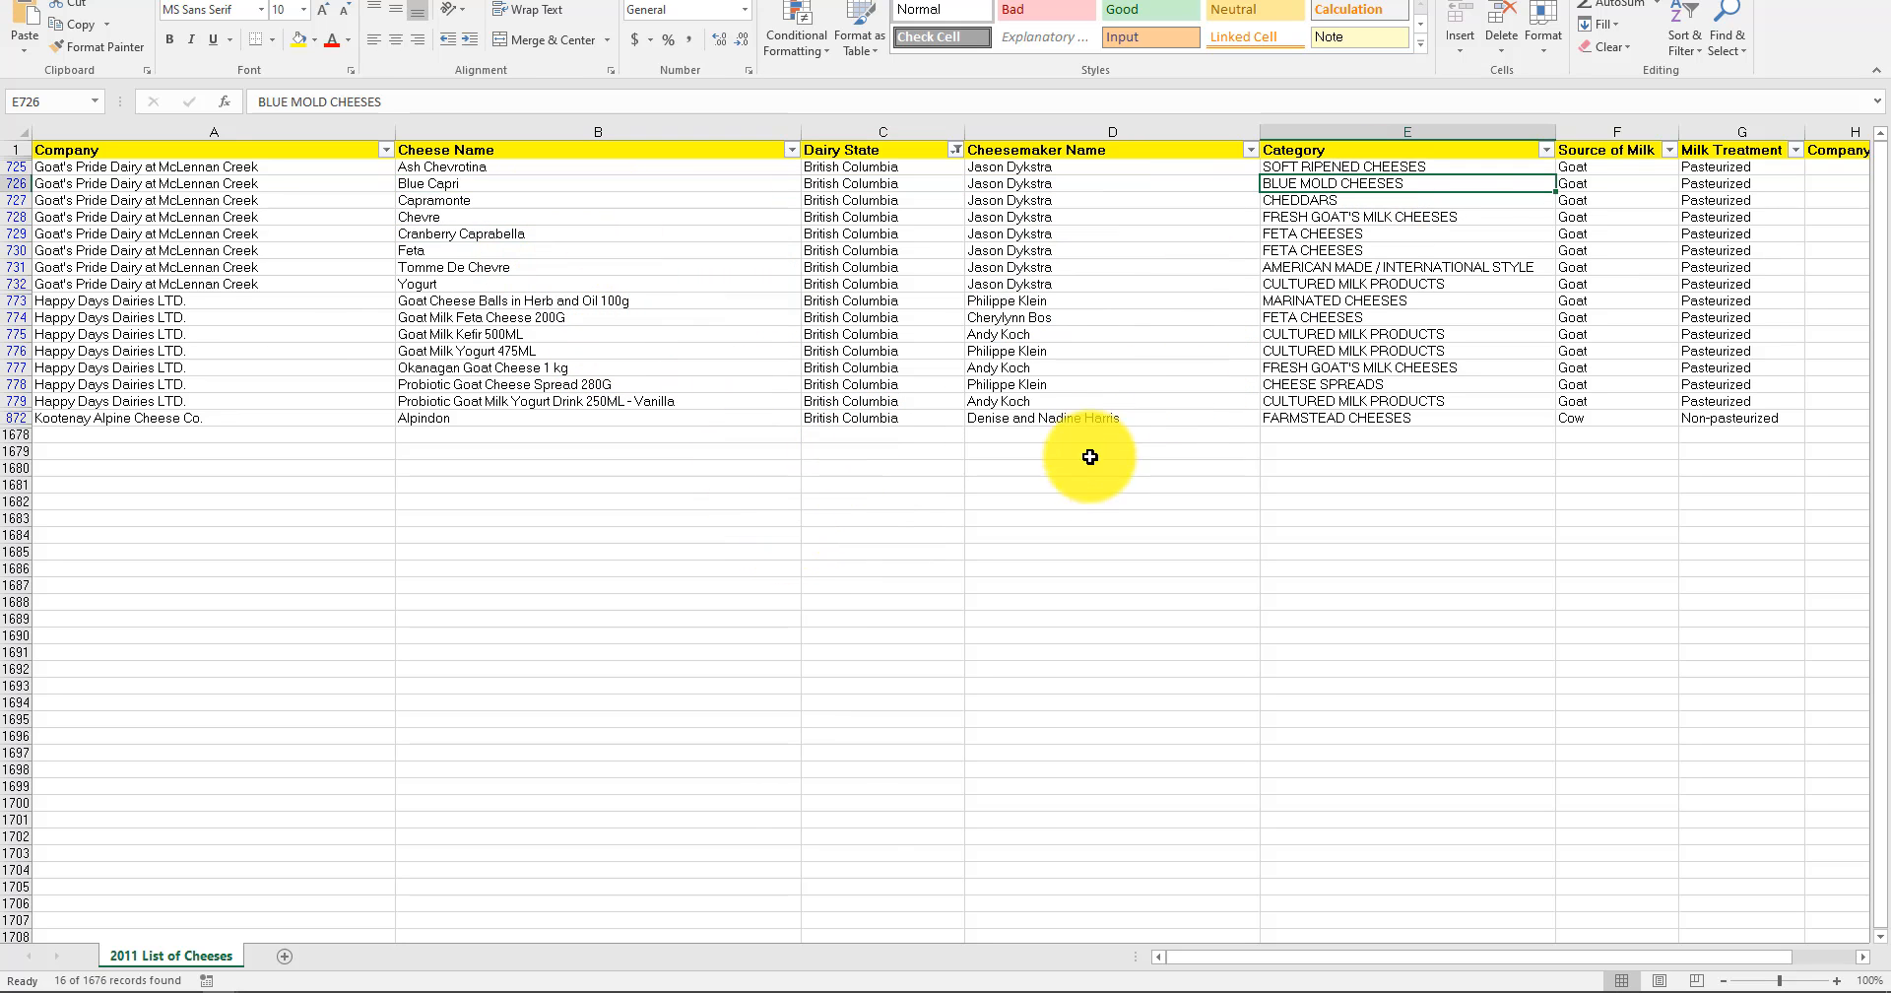
click(961, 453)
click(1116, 516)
Compare the cheesemaker names across the filtered rows, especially those of Happy Days Dairies LTD. and their cheeses.
drag(1091, 183, 1099, 384)
drag(115, 303, 1085, 404)
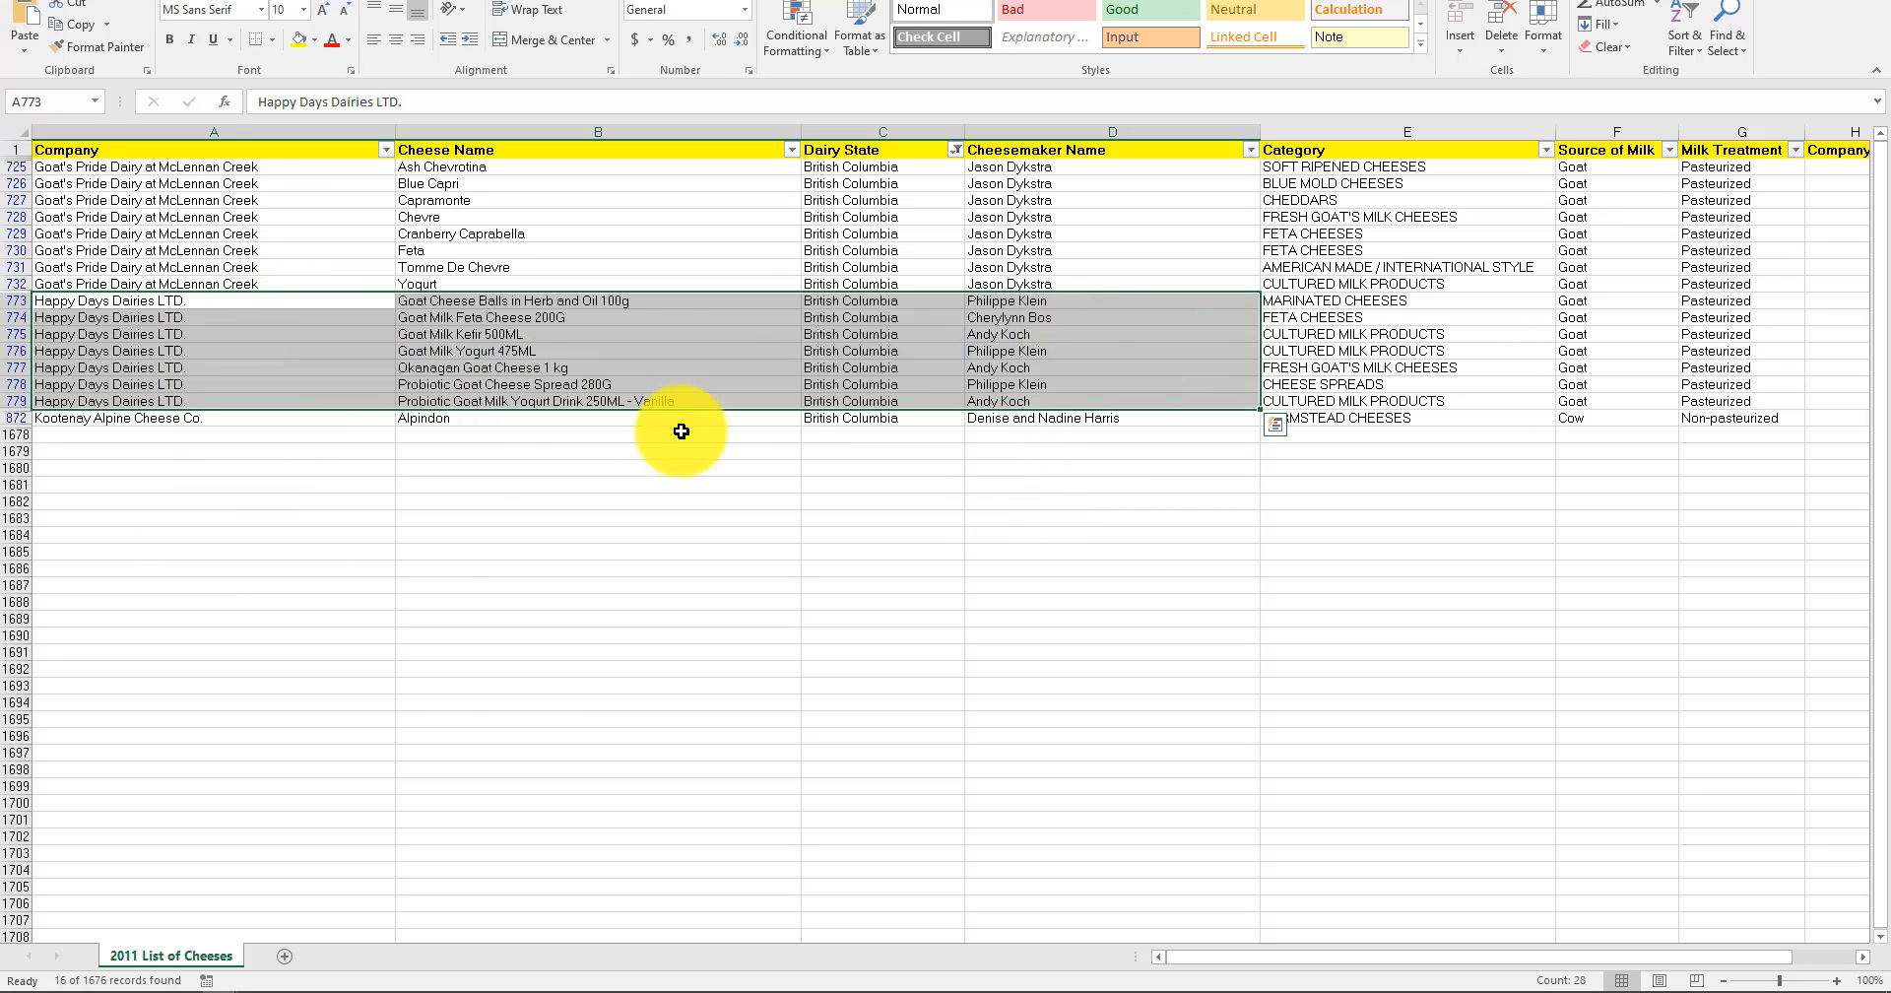
drag(1030, 300, 1028, 356)
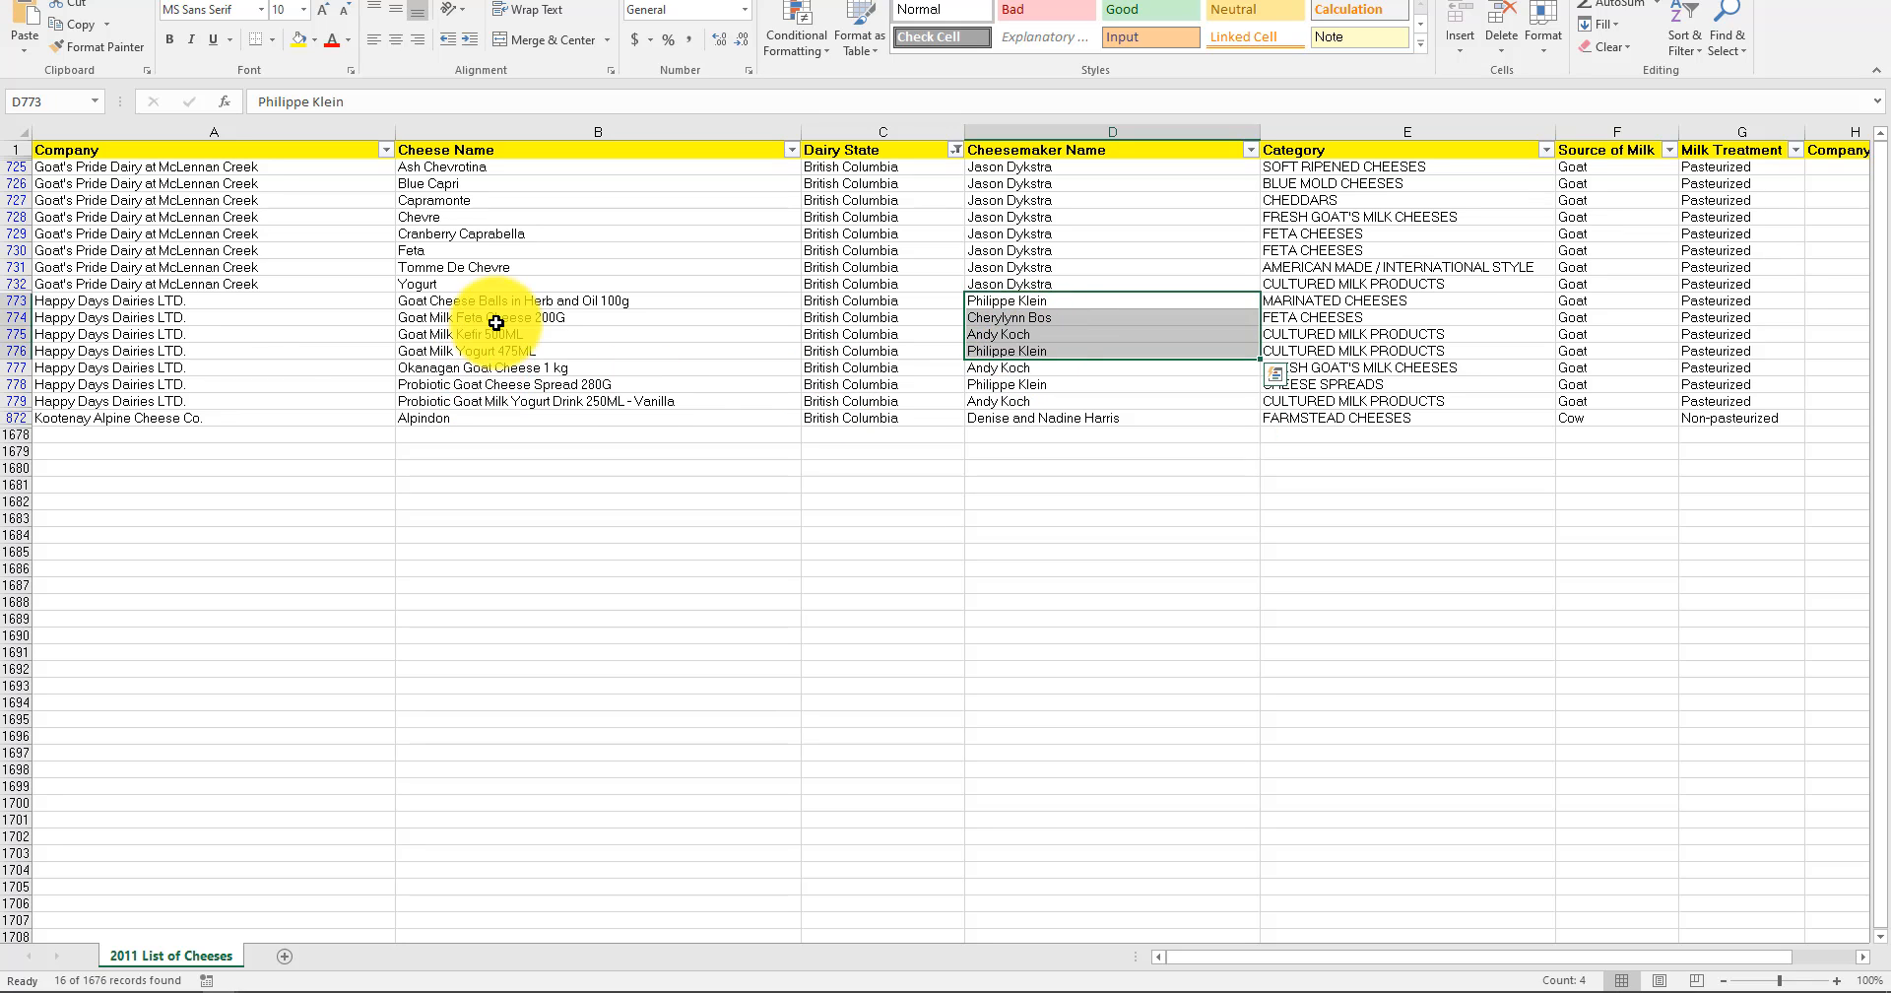
click(529, 385)
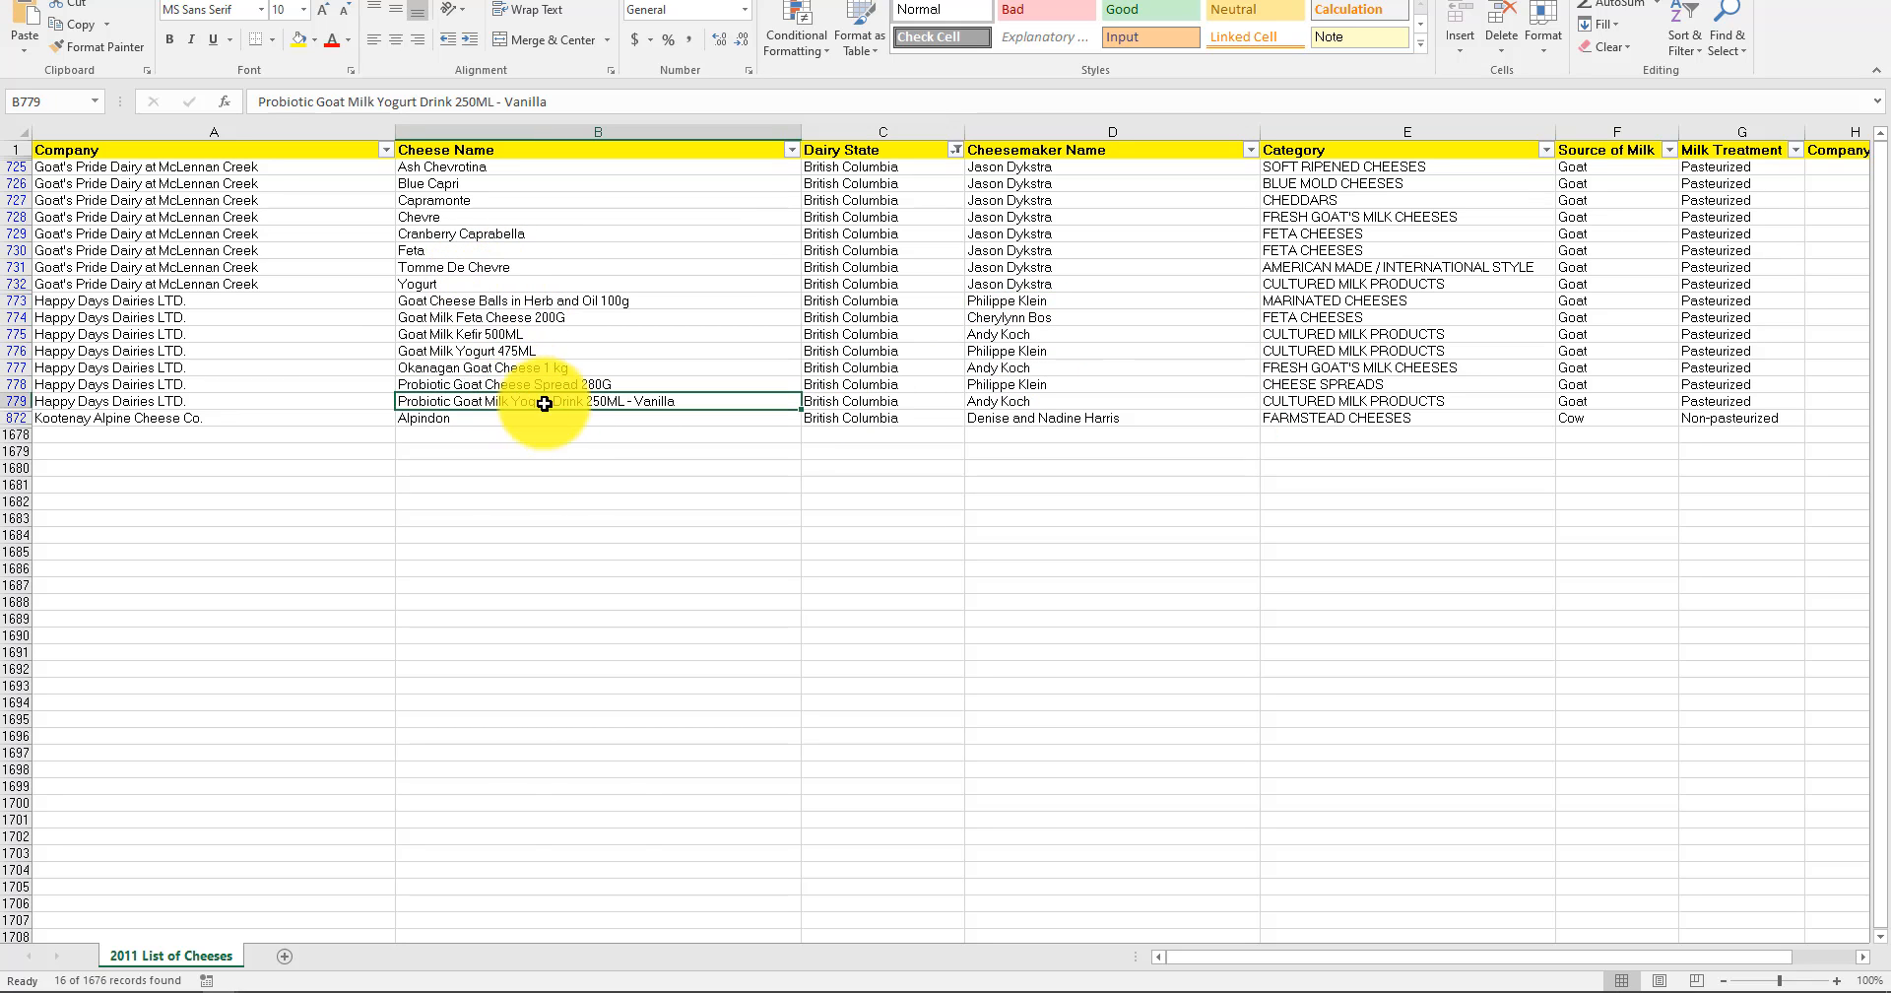
click(527, 401)
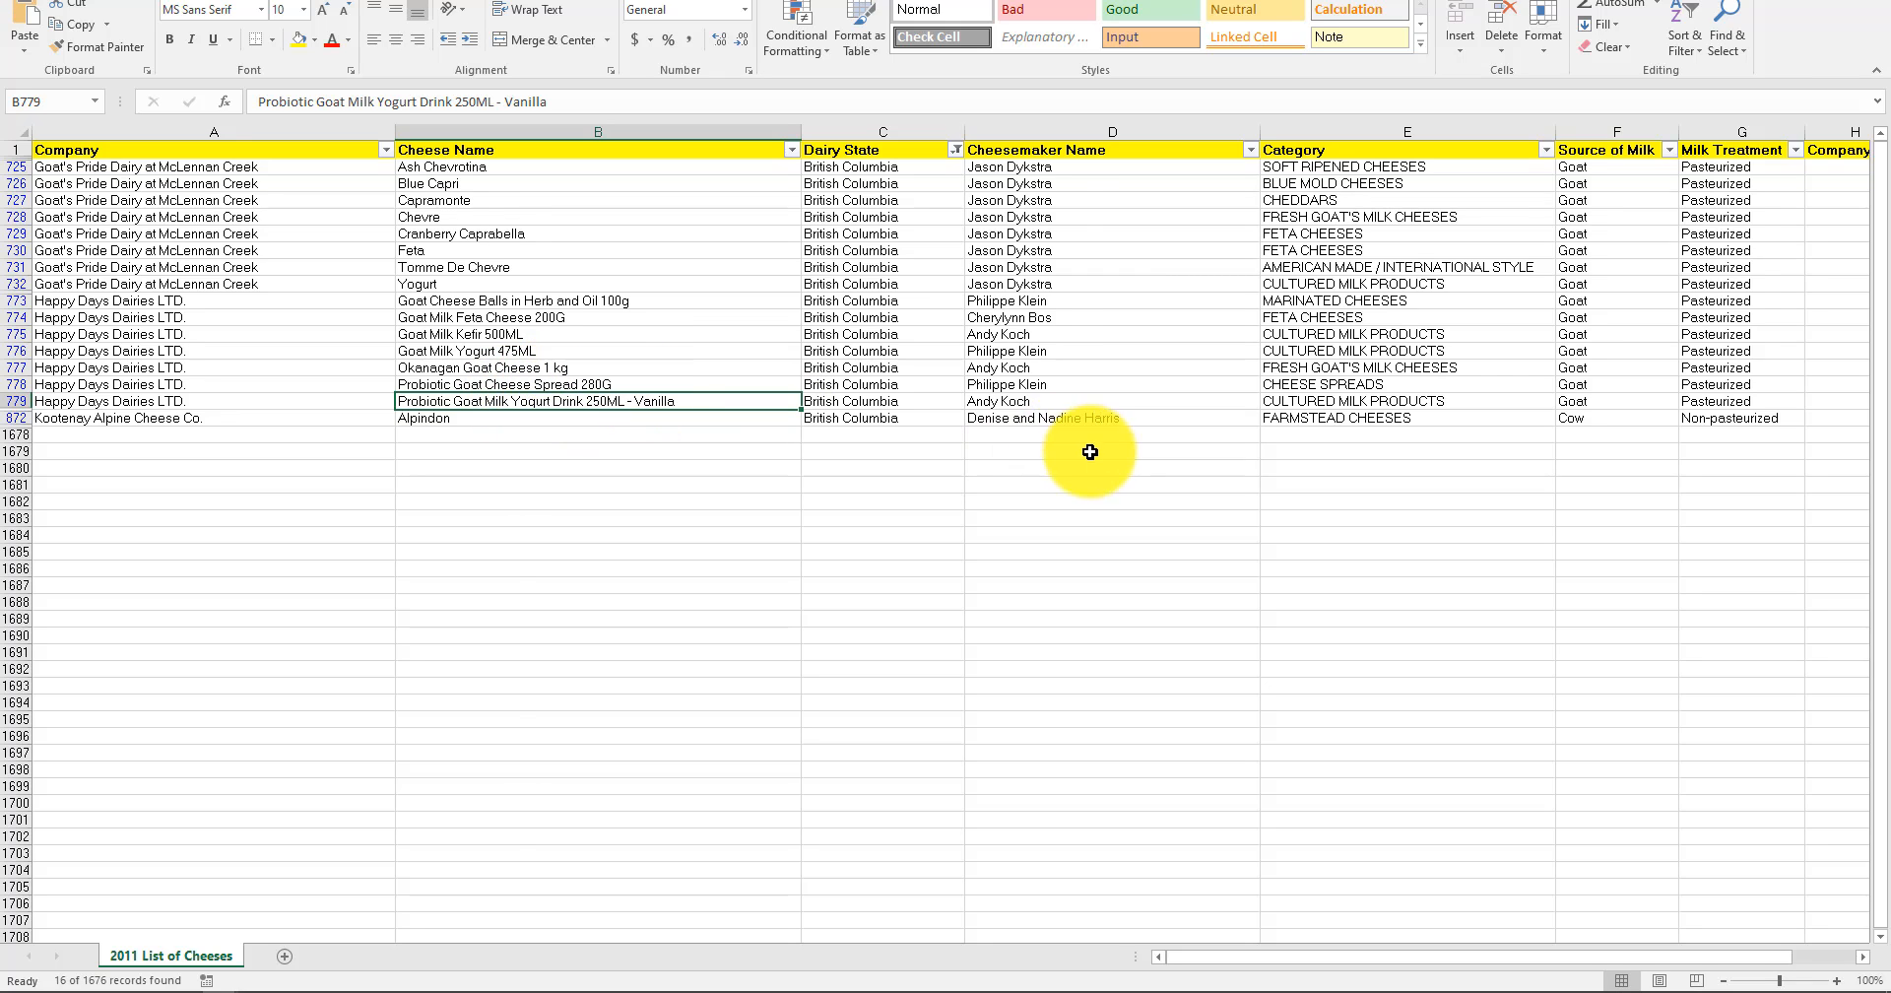
drag(1051, 403, 1051, 325)
click(1012, 551)
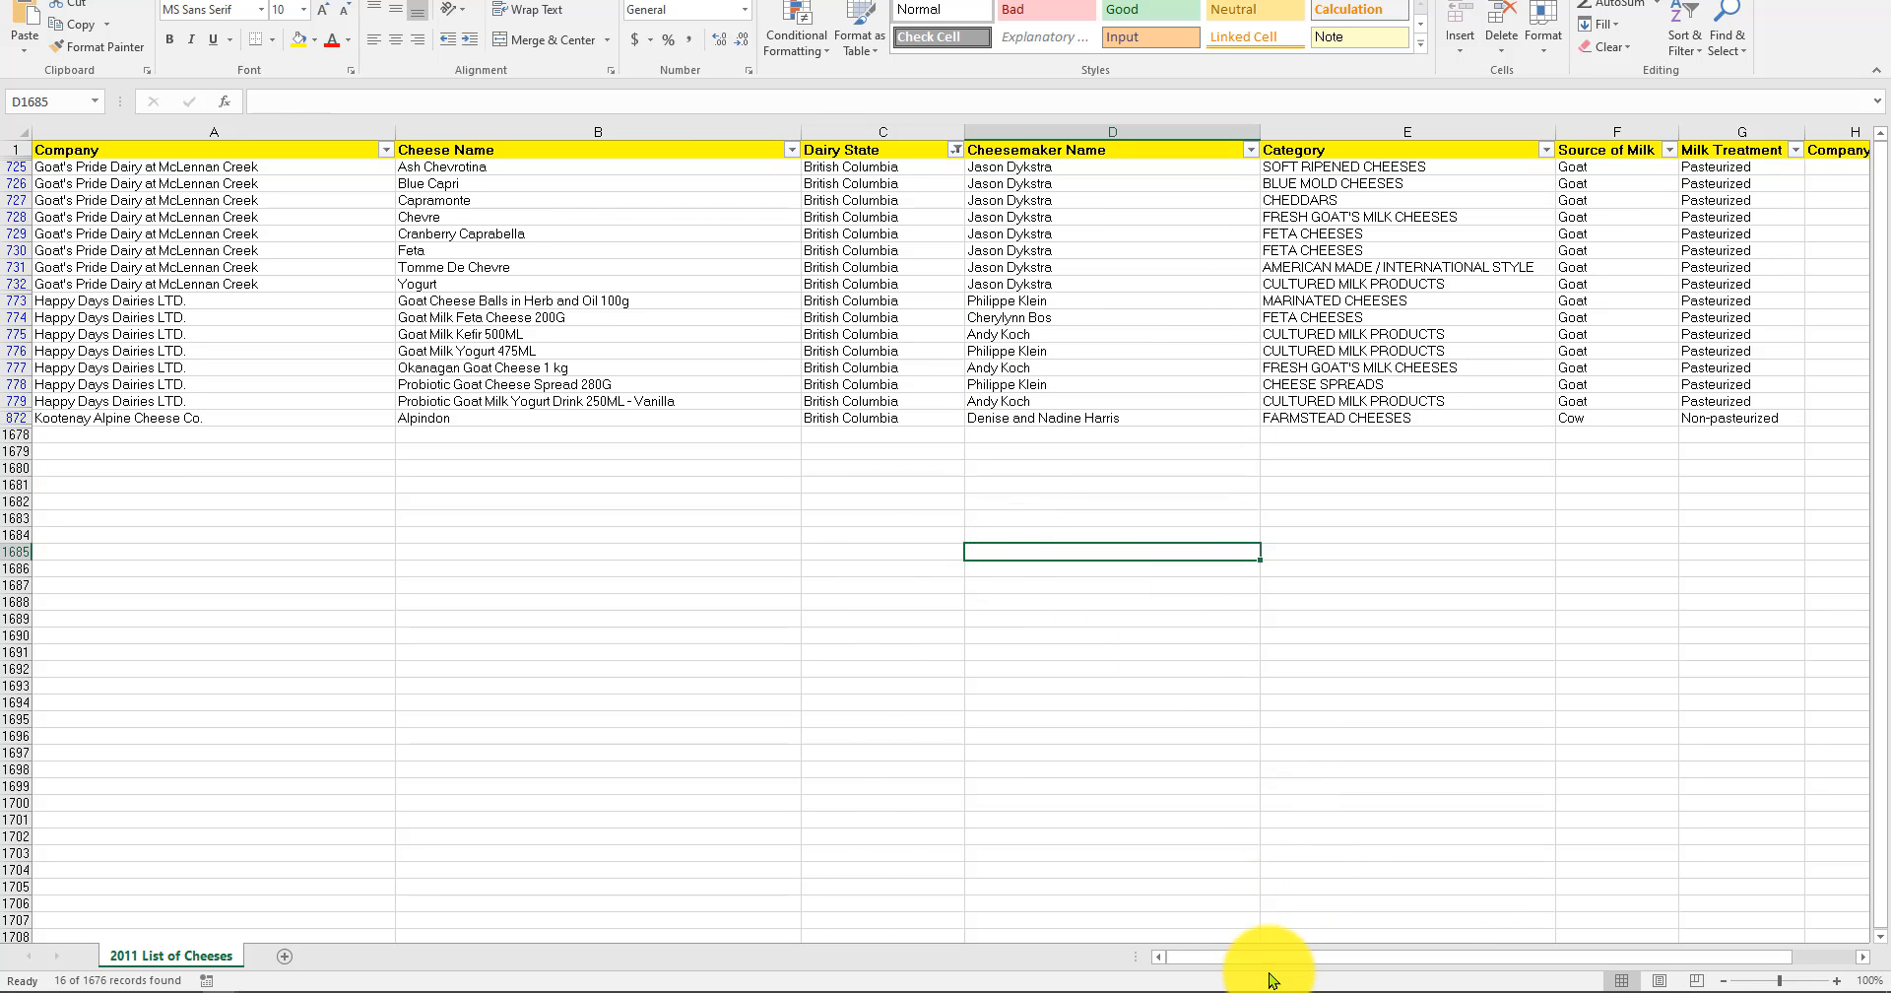
Compare the cheese names, categories and milk sources of the Happy Days Dairies LTD. rows with the other British Columbia rows.
drag(1261, 961, 1542, 961)
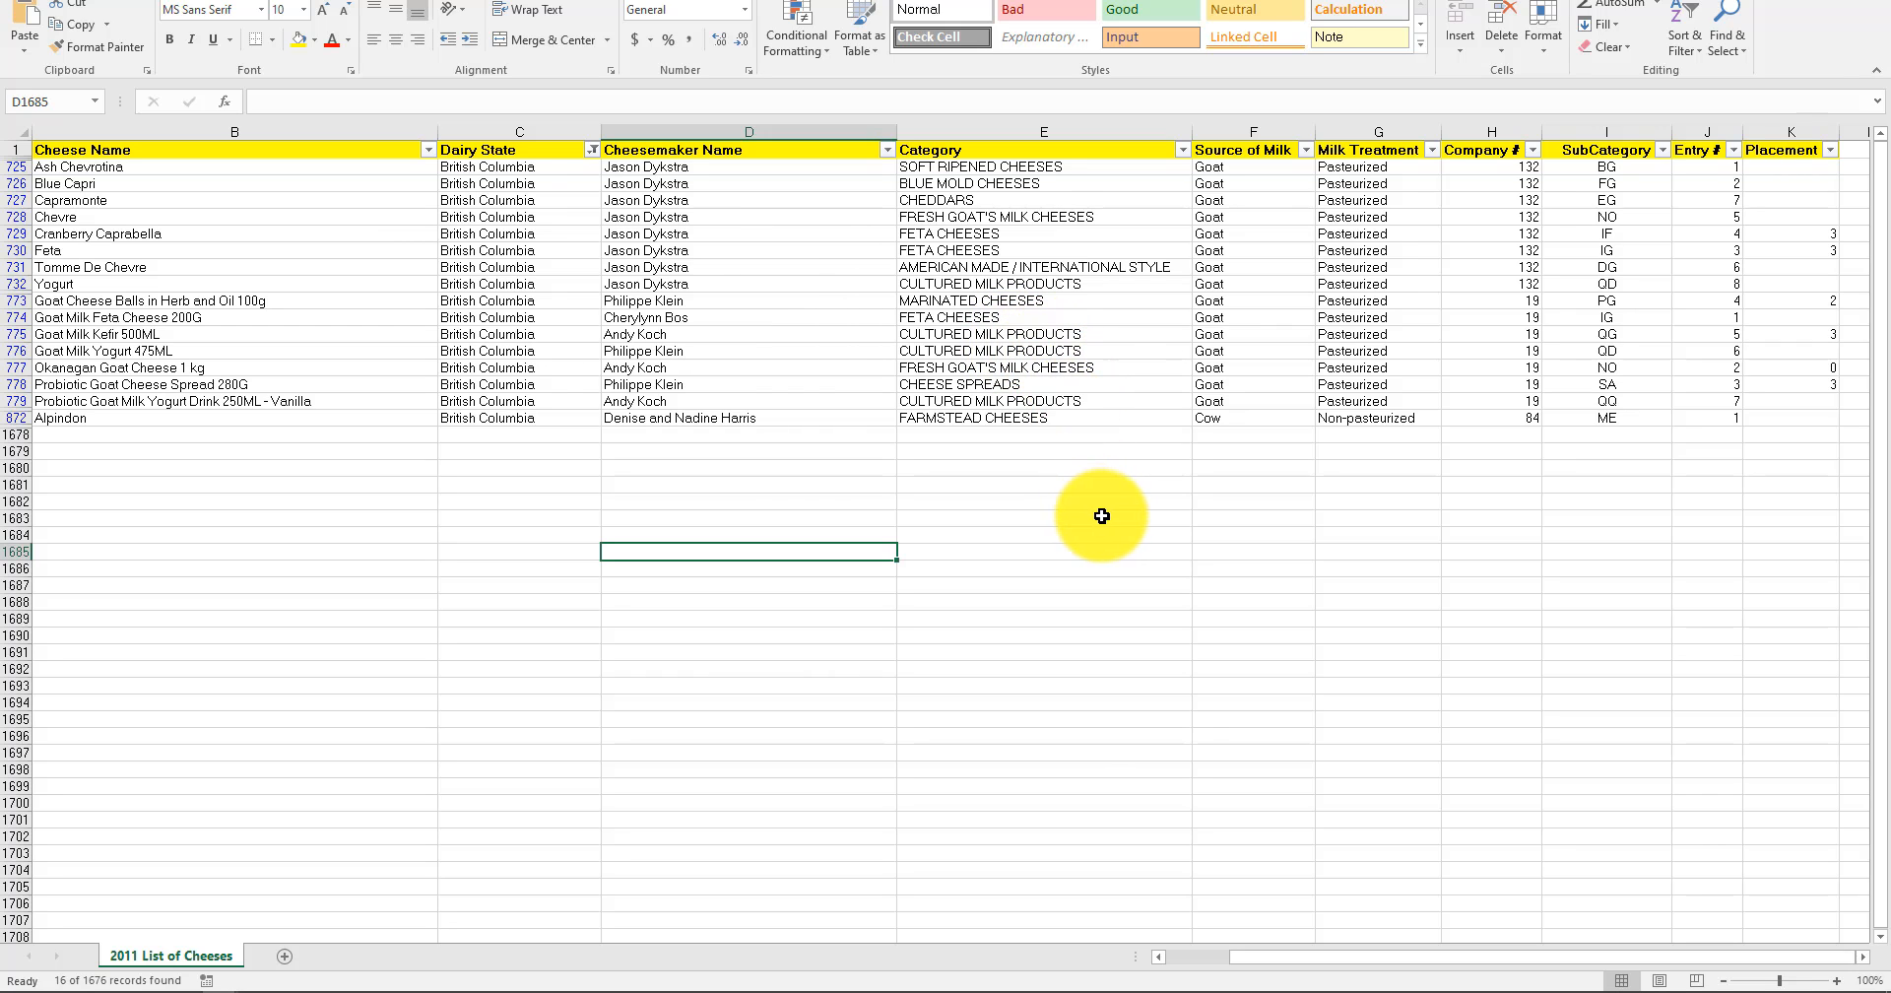
drag(147, 300, 182, 401)
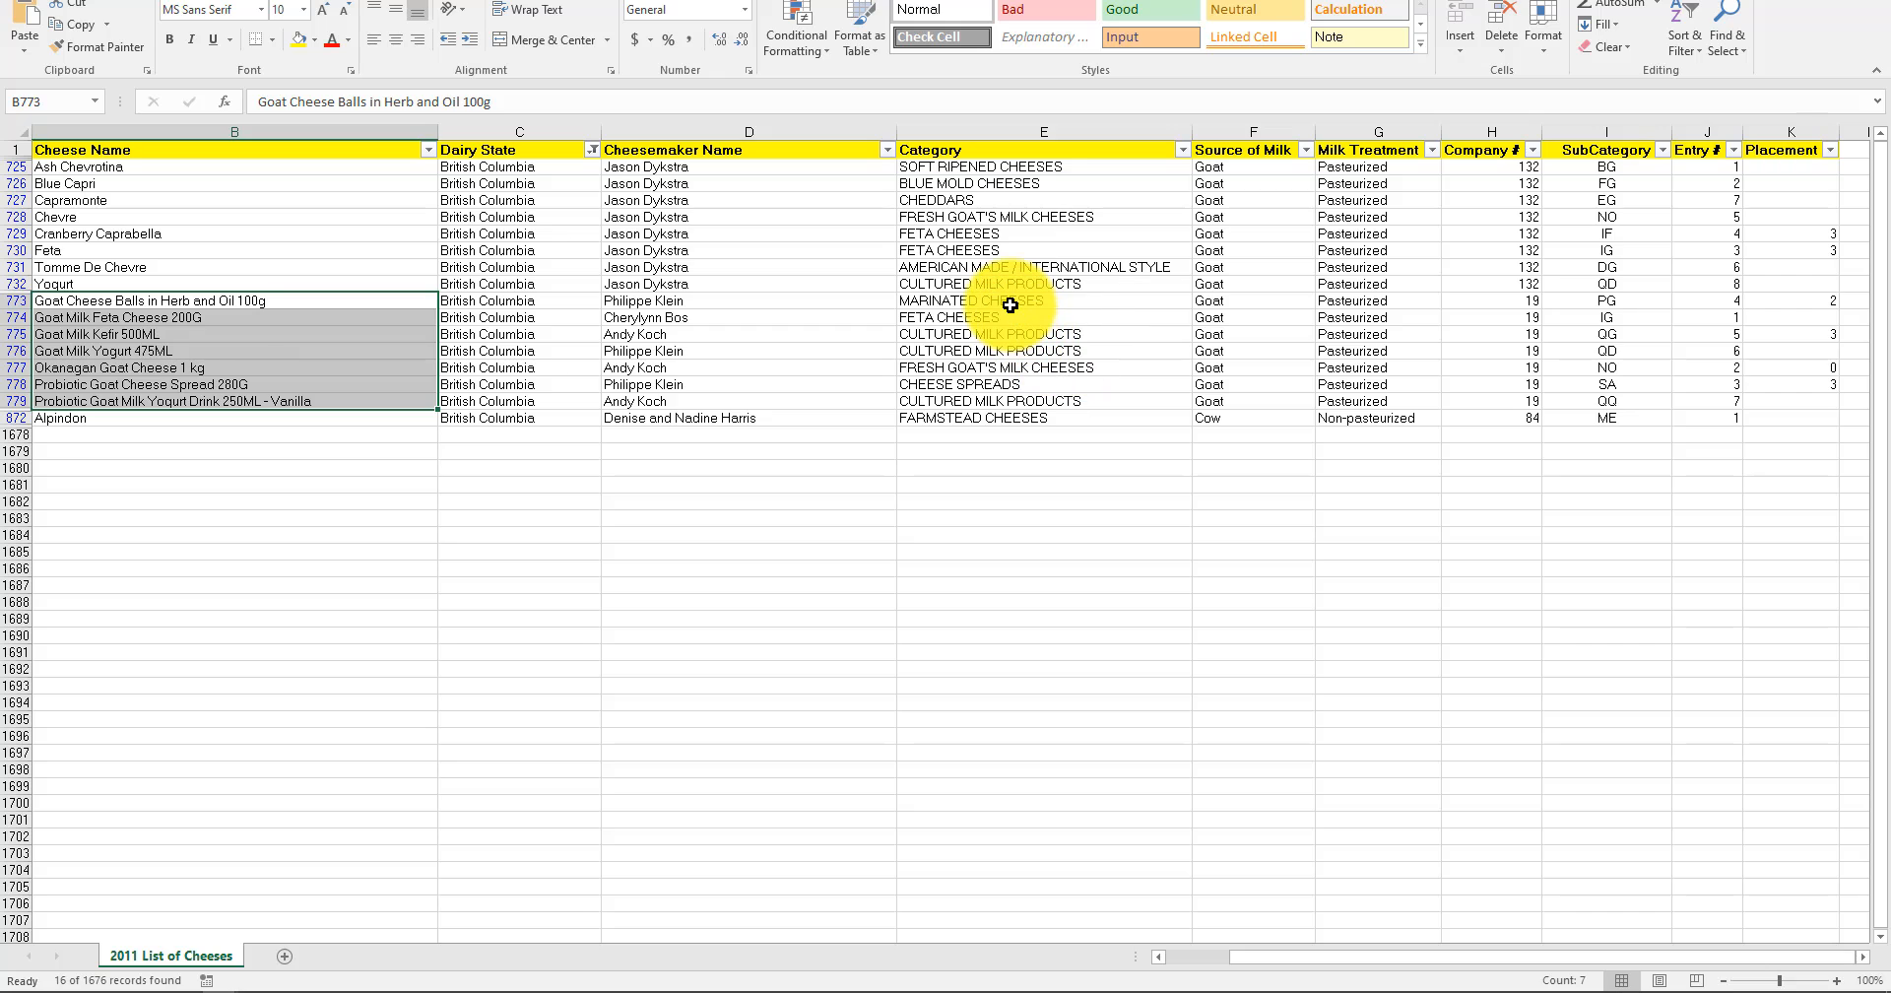
drag(1011, 306, 1034, 405)
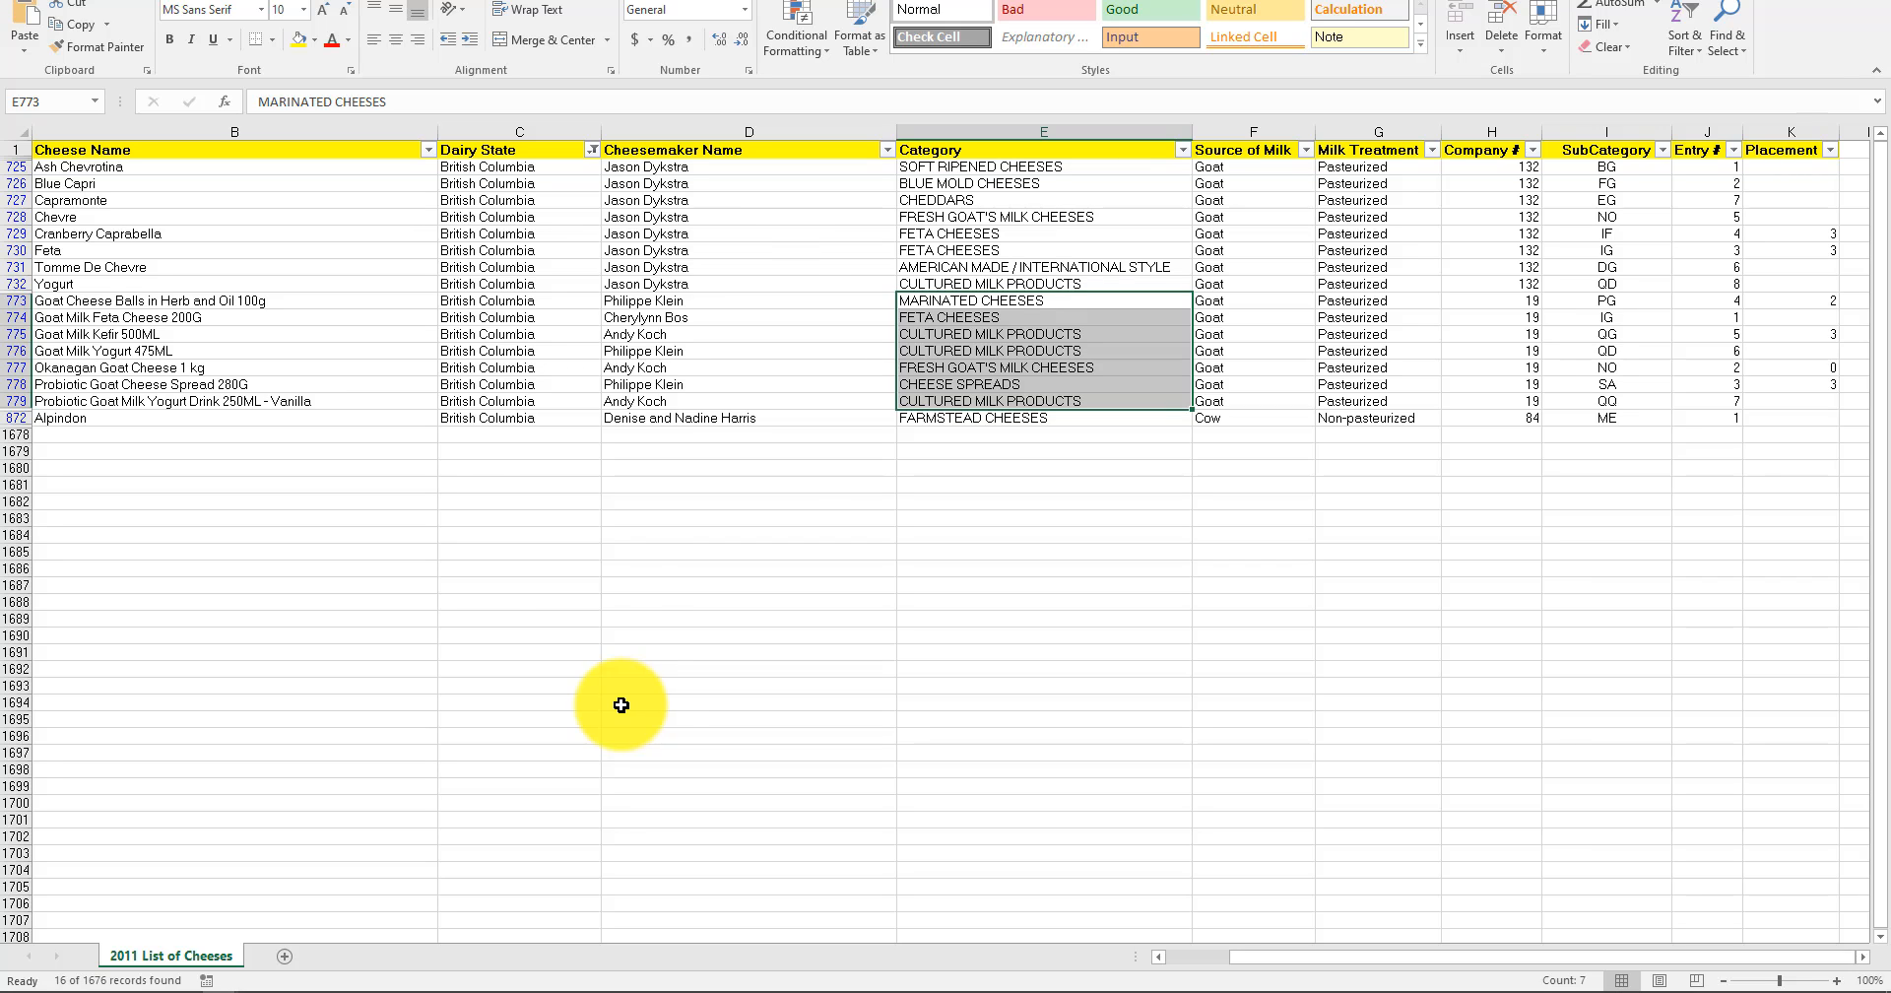
click(811, 613)
drag(186, 301, 187, 370)
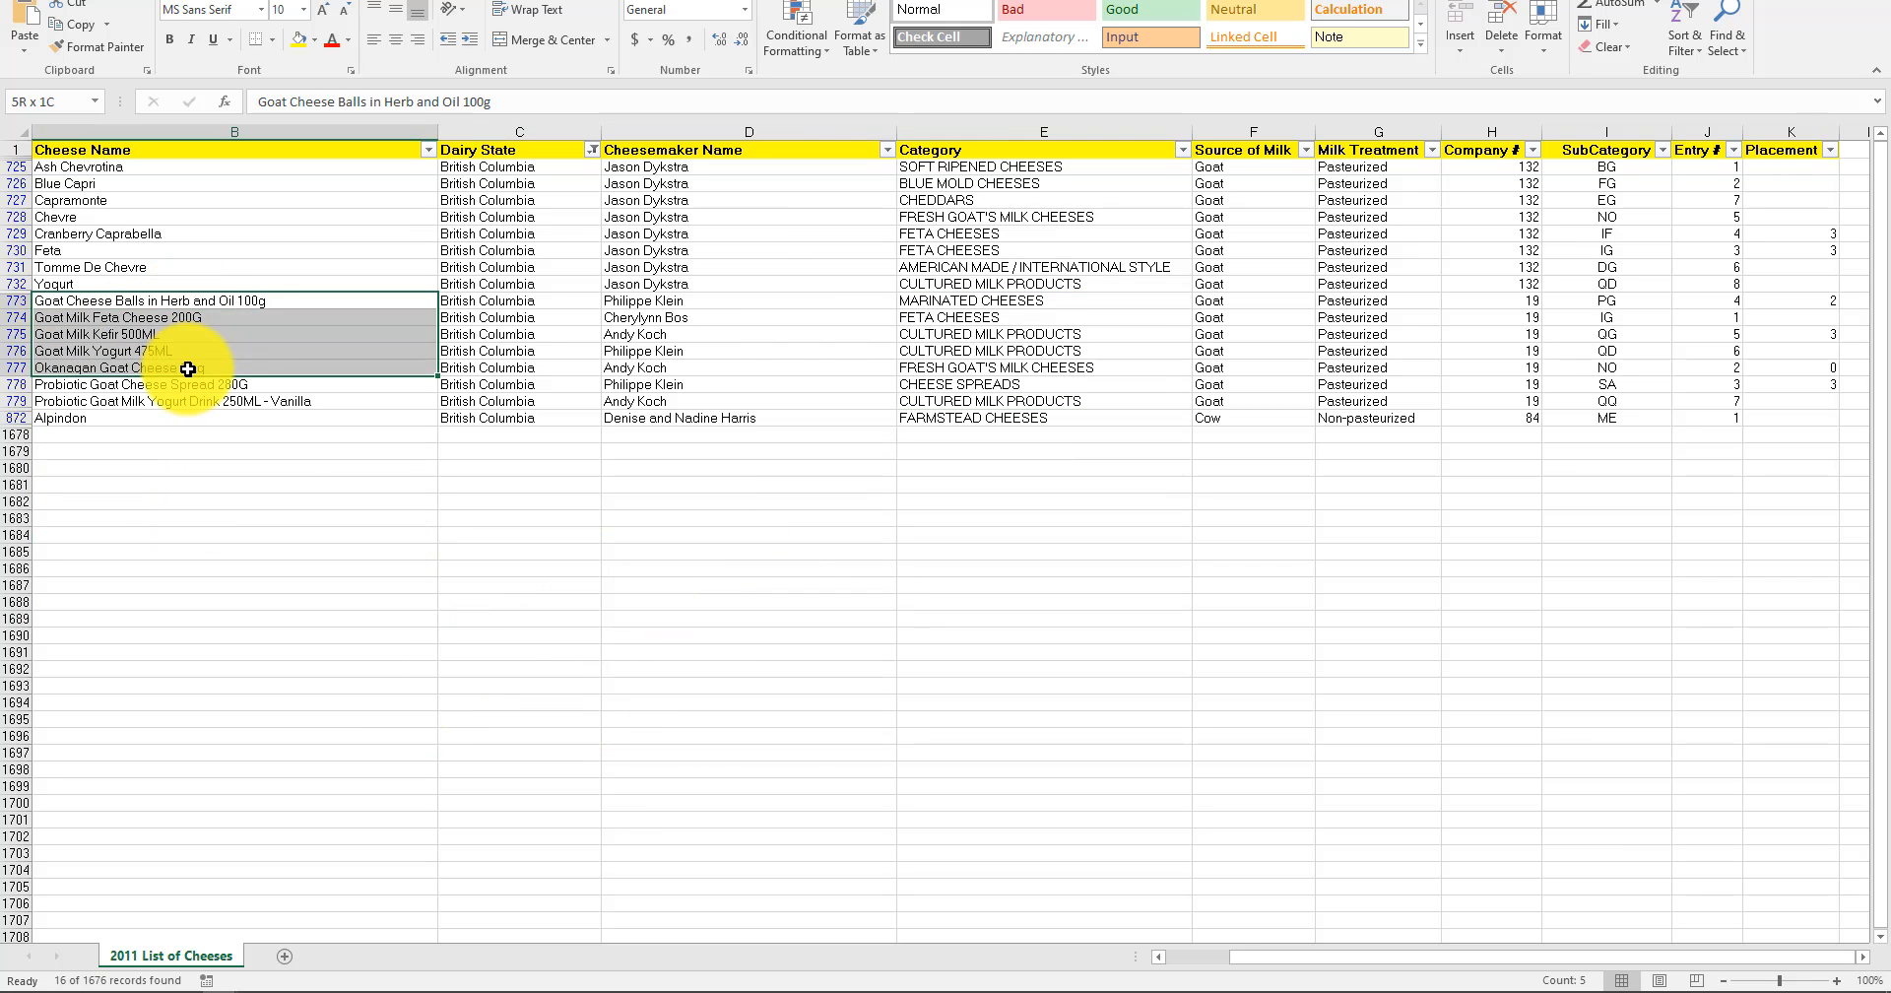
drag(1046, 404, 1046, 406)
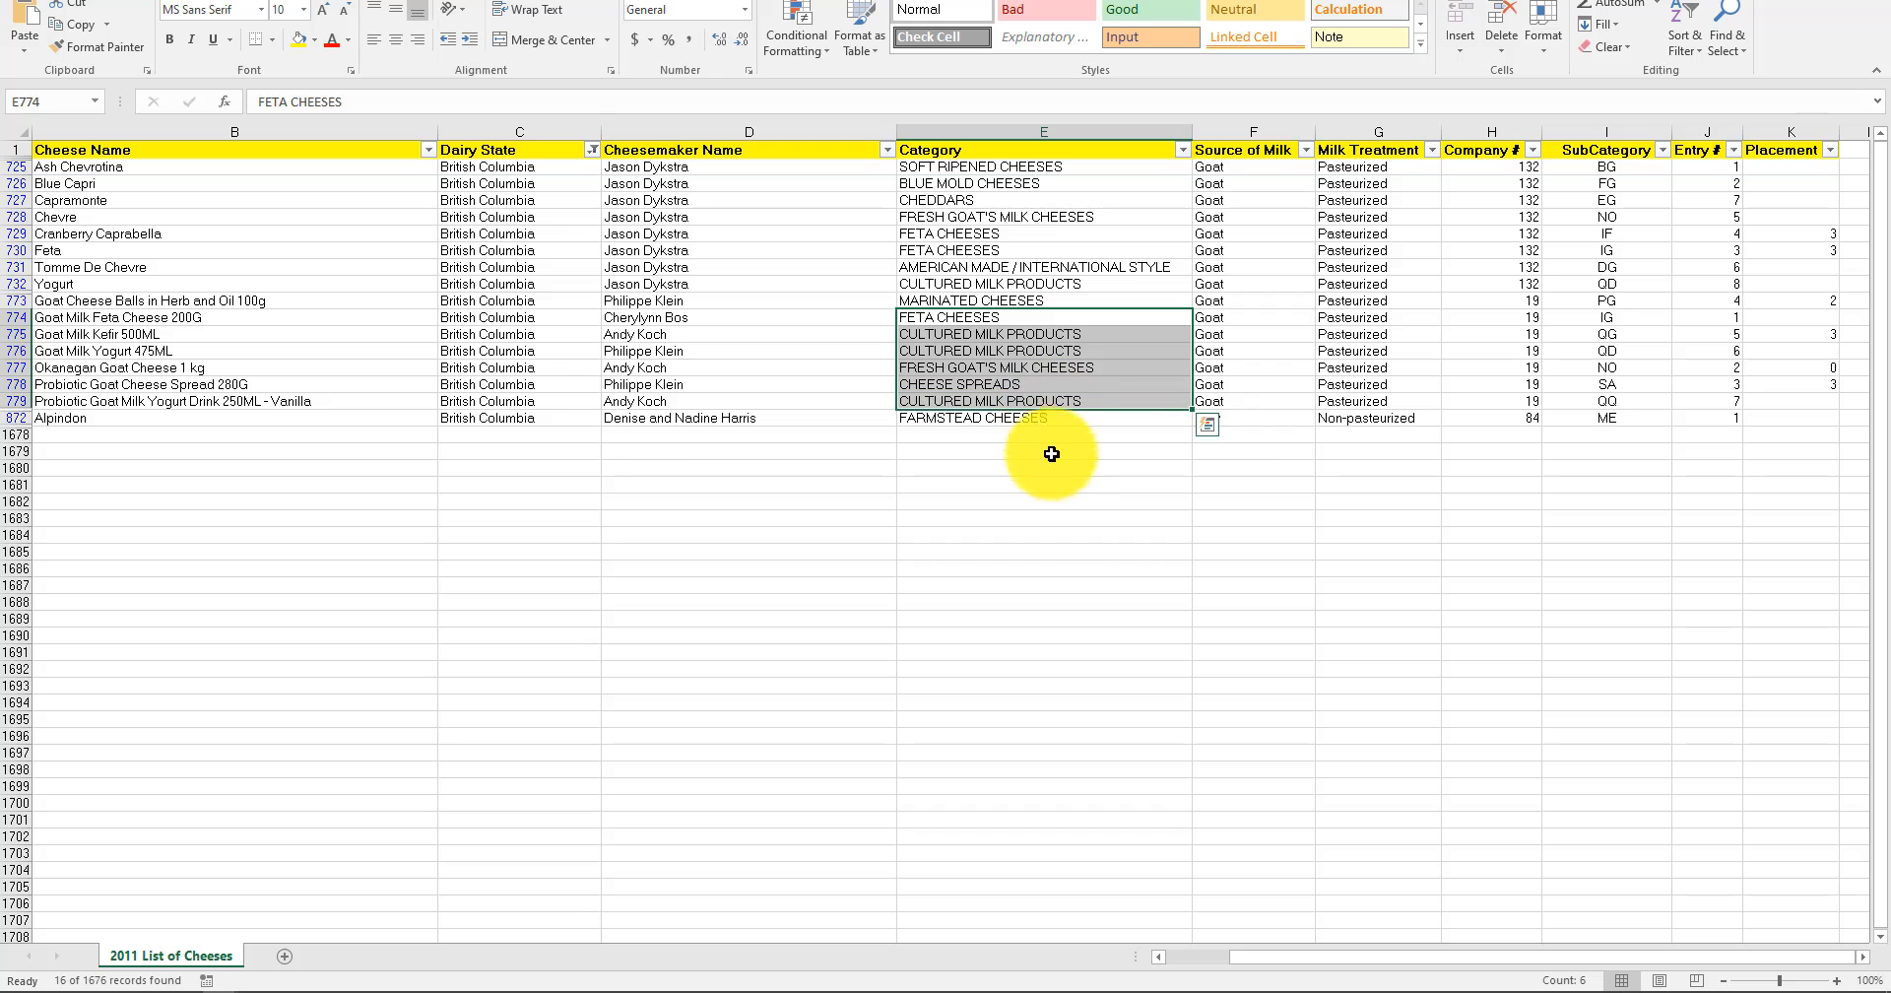
click(1034, 535)
click(989, 384)
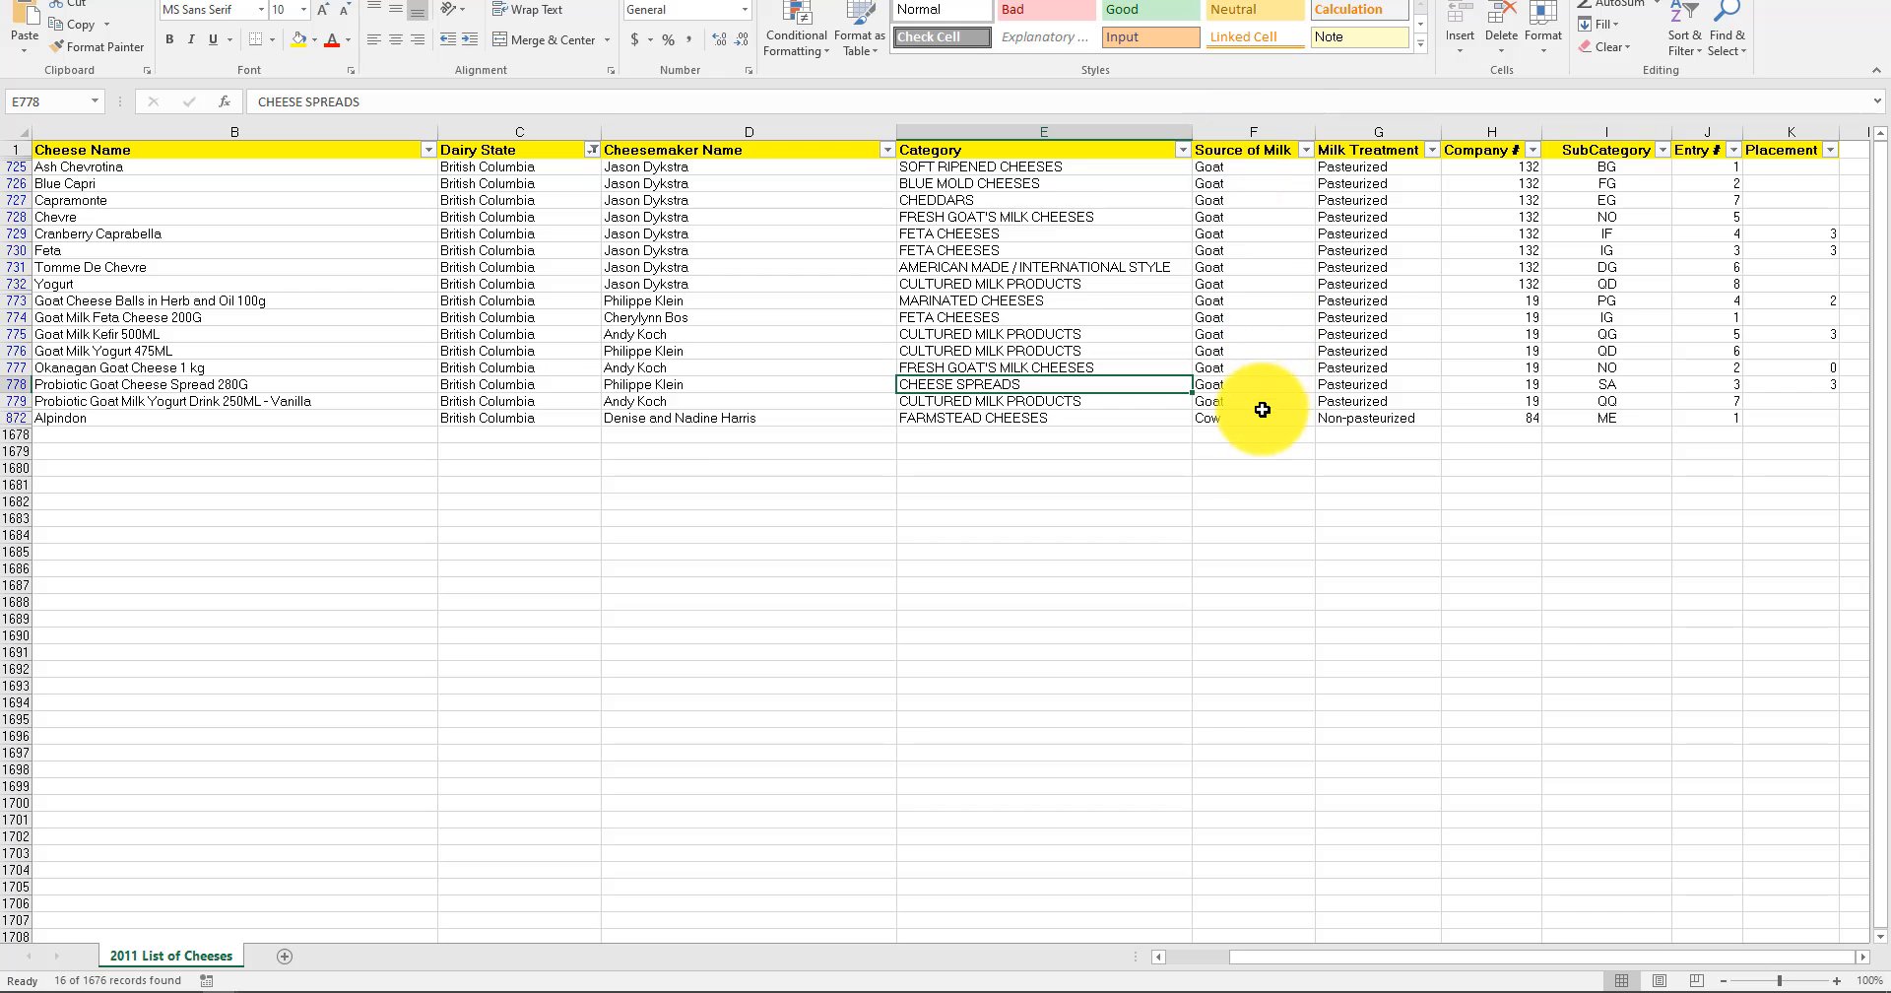
drag(1256, 386, 1258, 152)
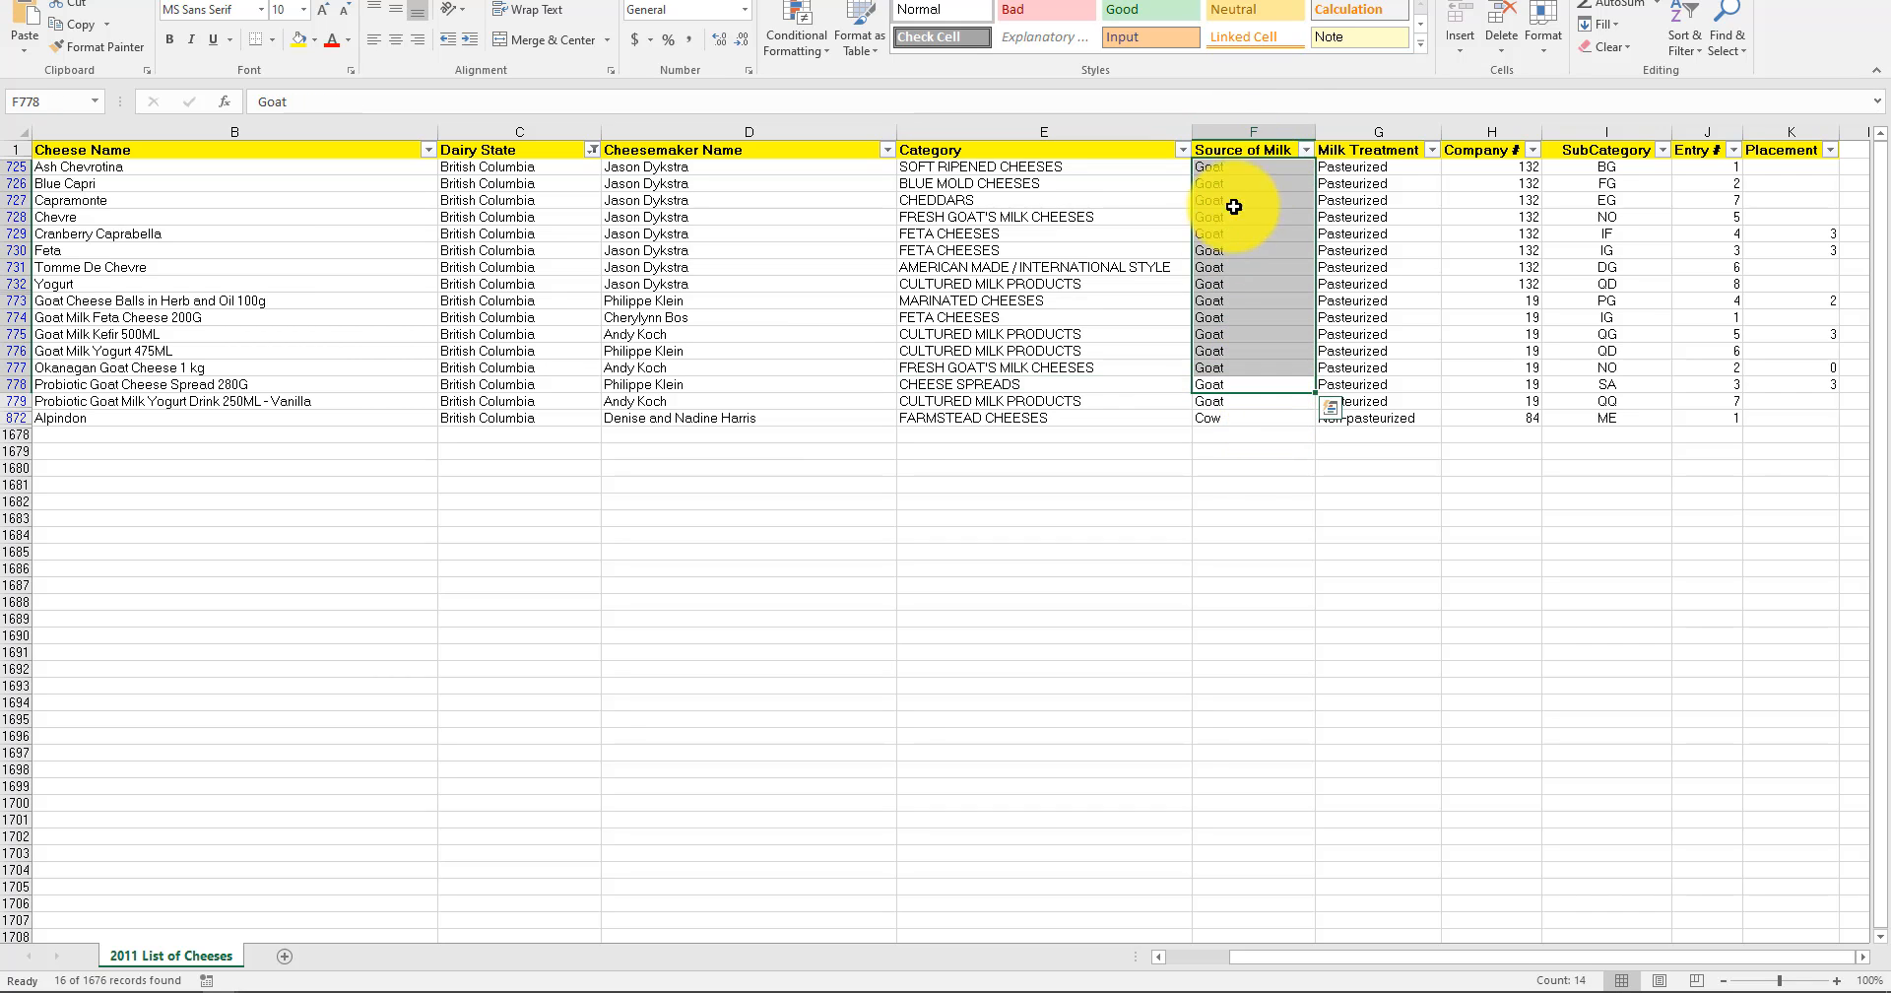
click(1220, 267)
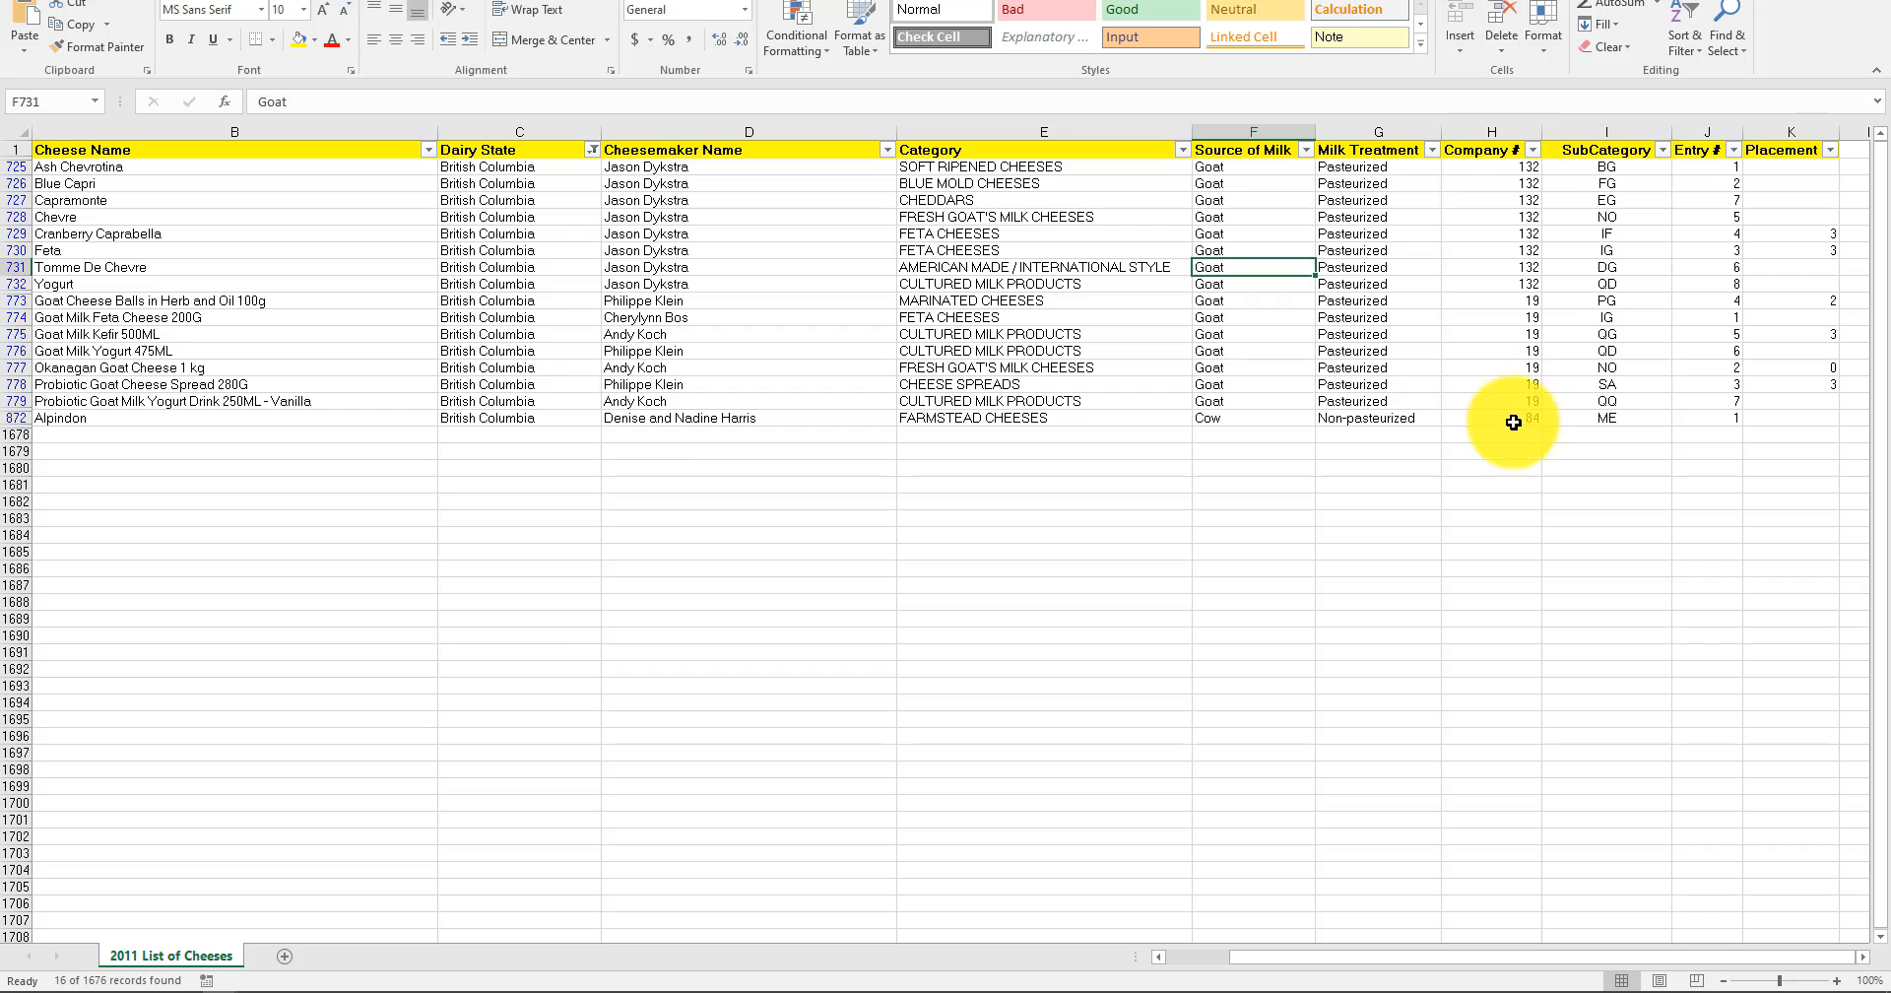
Compare the Company # column with the company names across the filtered British Columbia rows.
click(1488, 132)
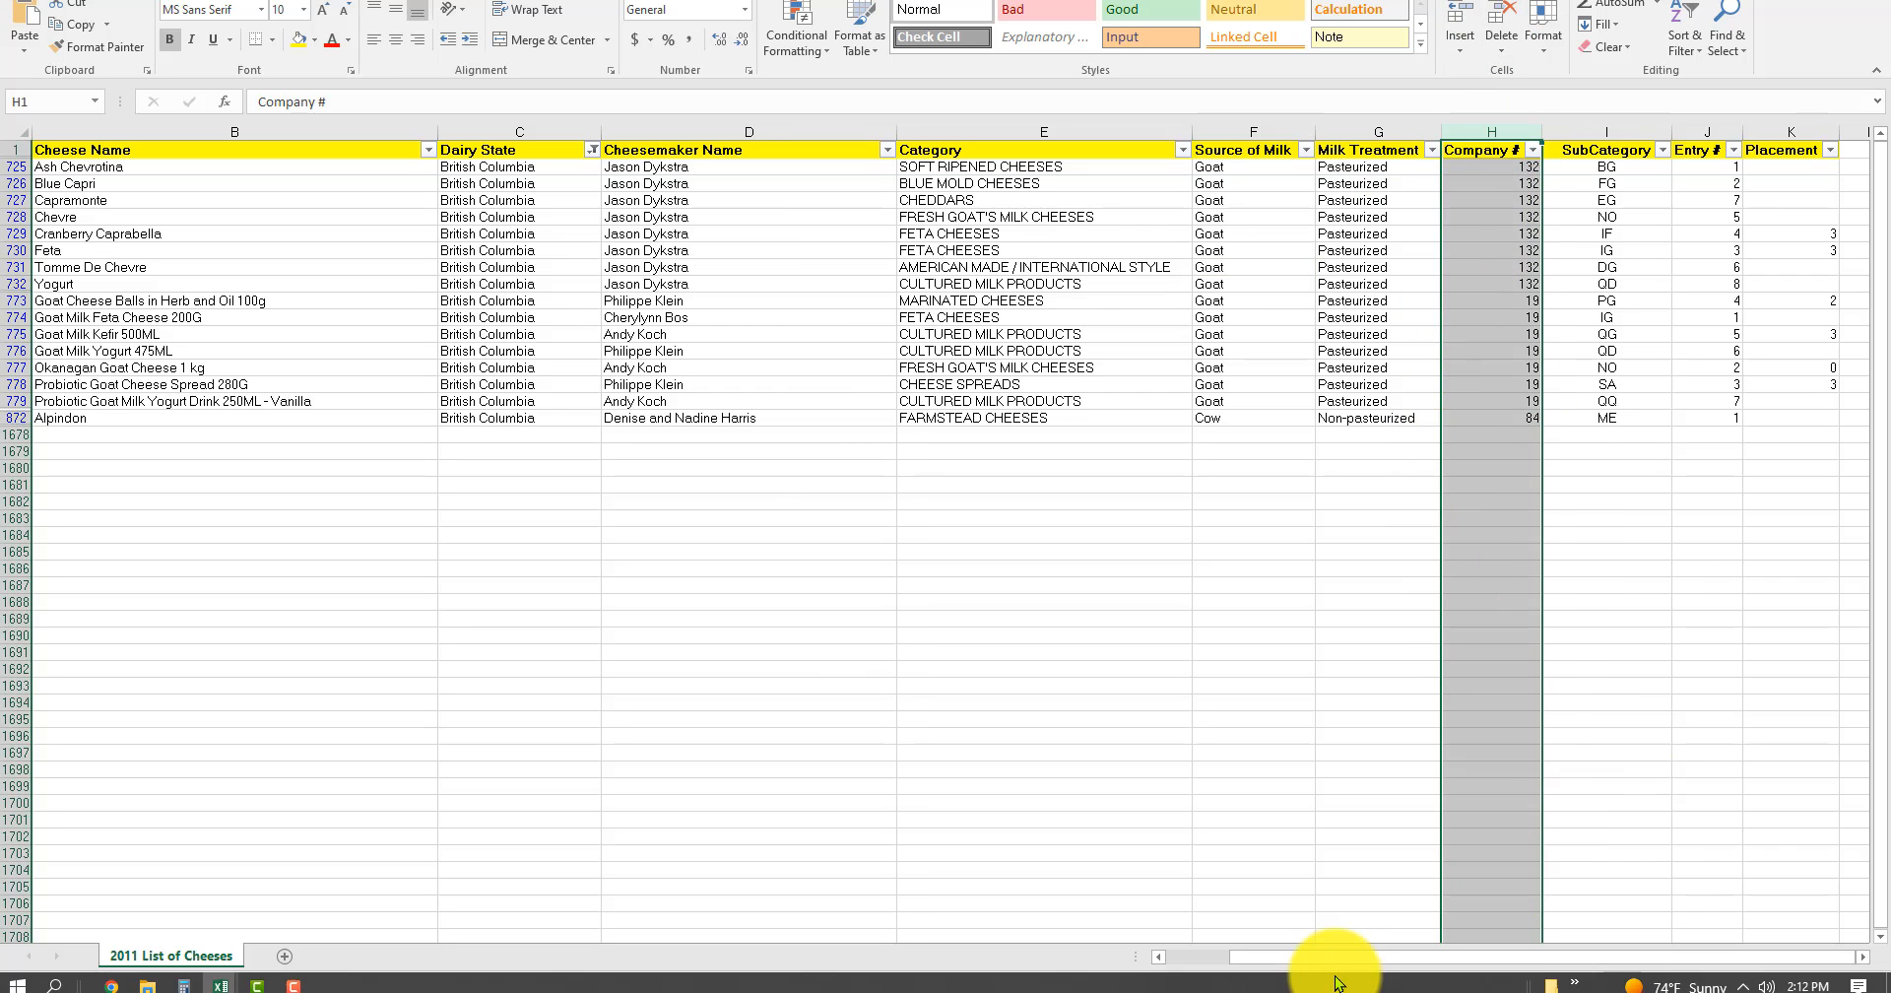
drag(1333, 958, 1061, 962)
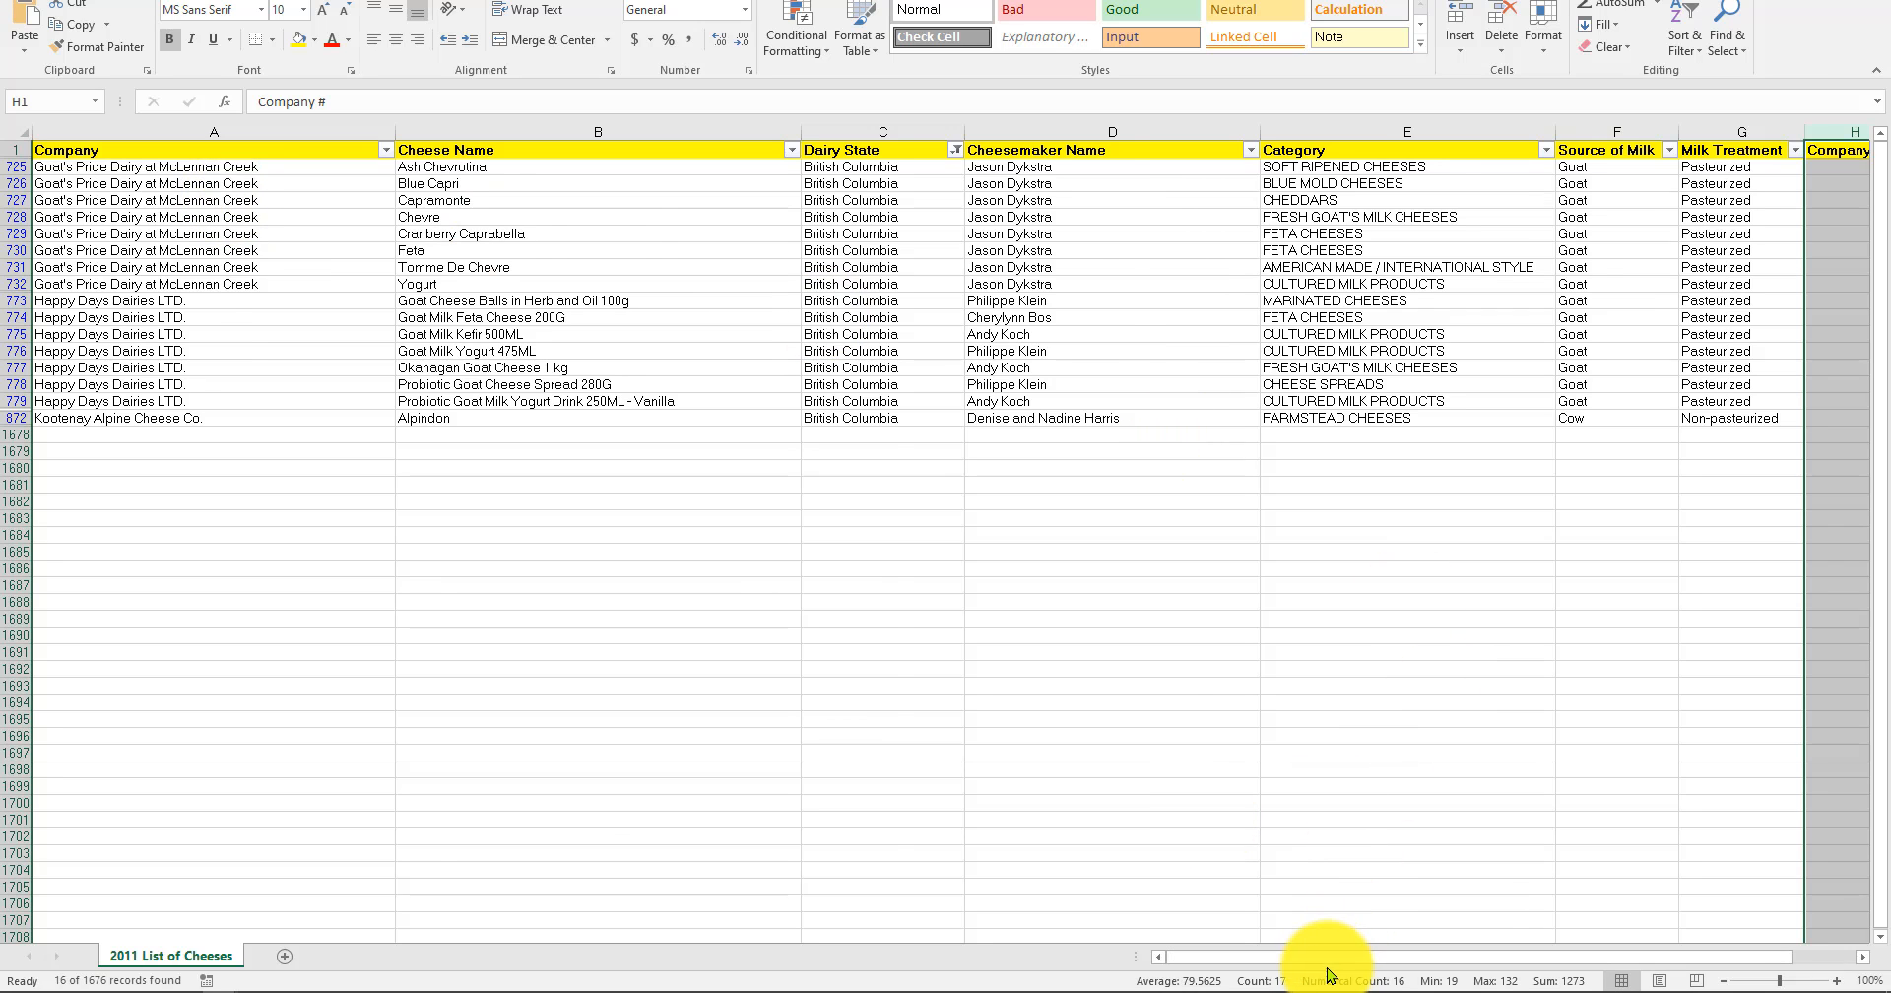
drag(1321, 957, 1842, 957)
click(1102, 735)
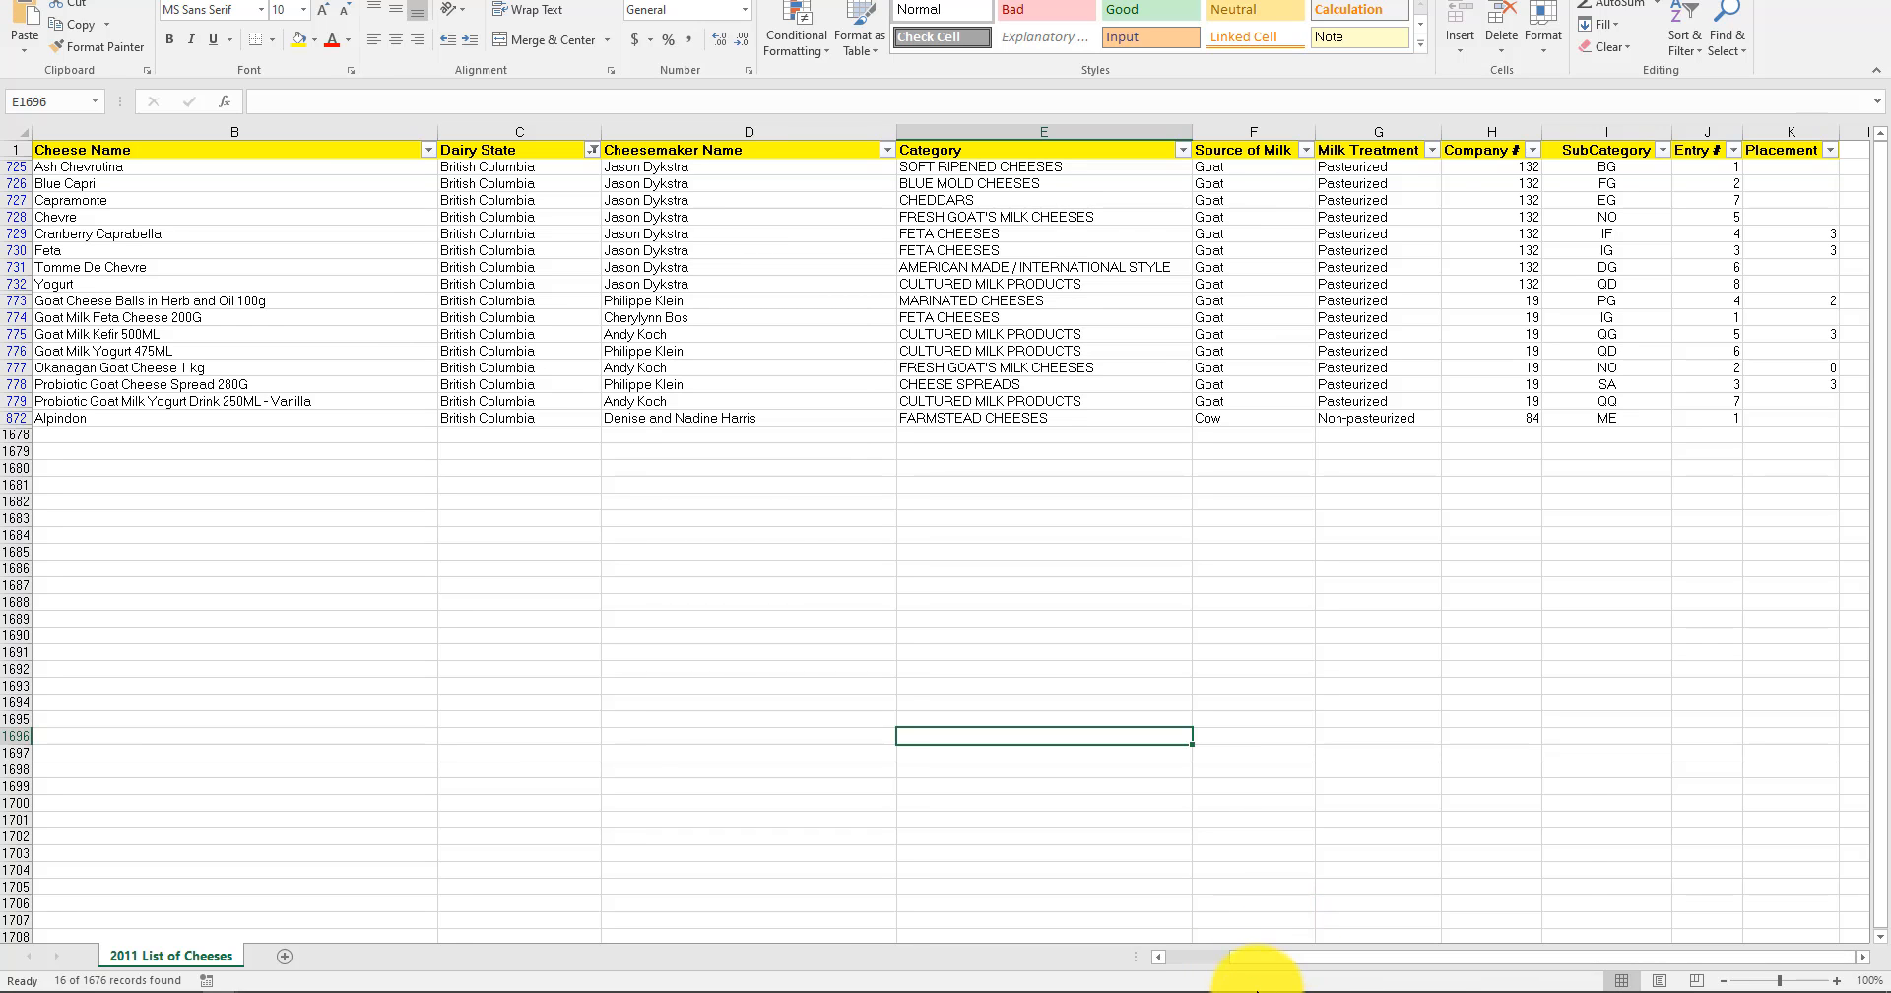
mouse_move(1257, 964)
drag(1257, 964, 1149, 946)
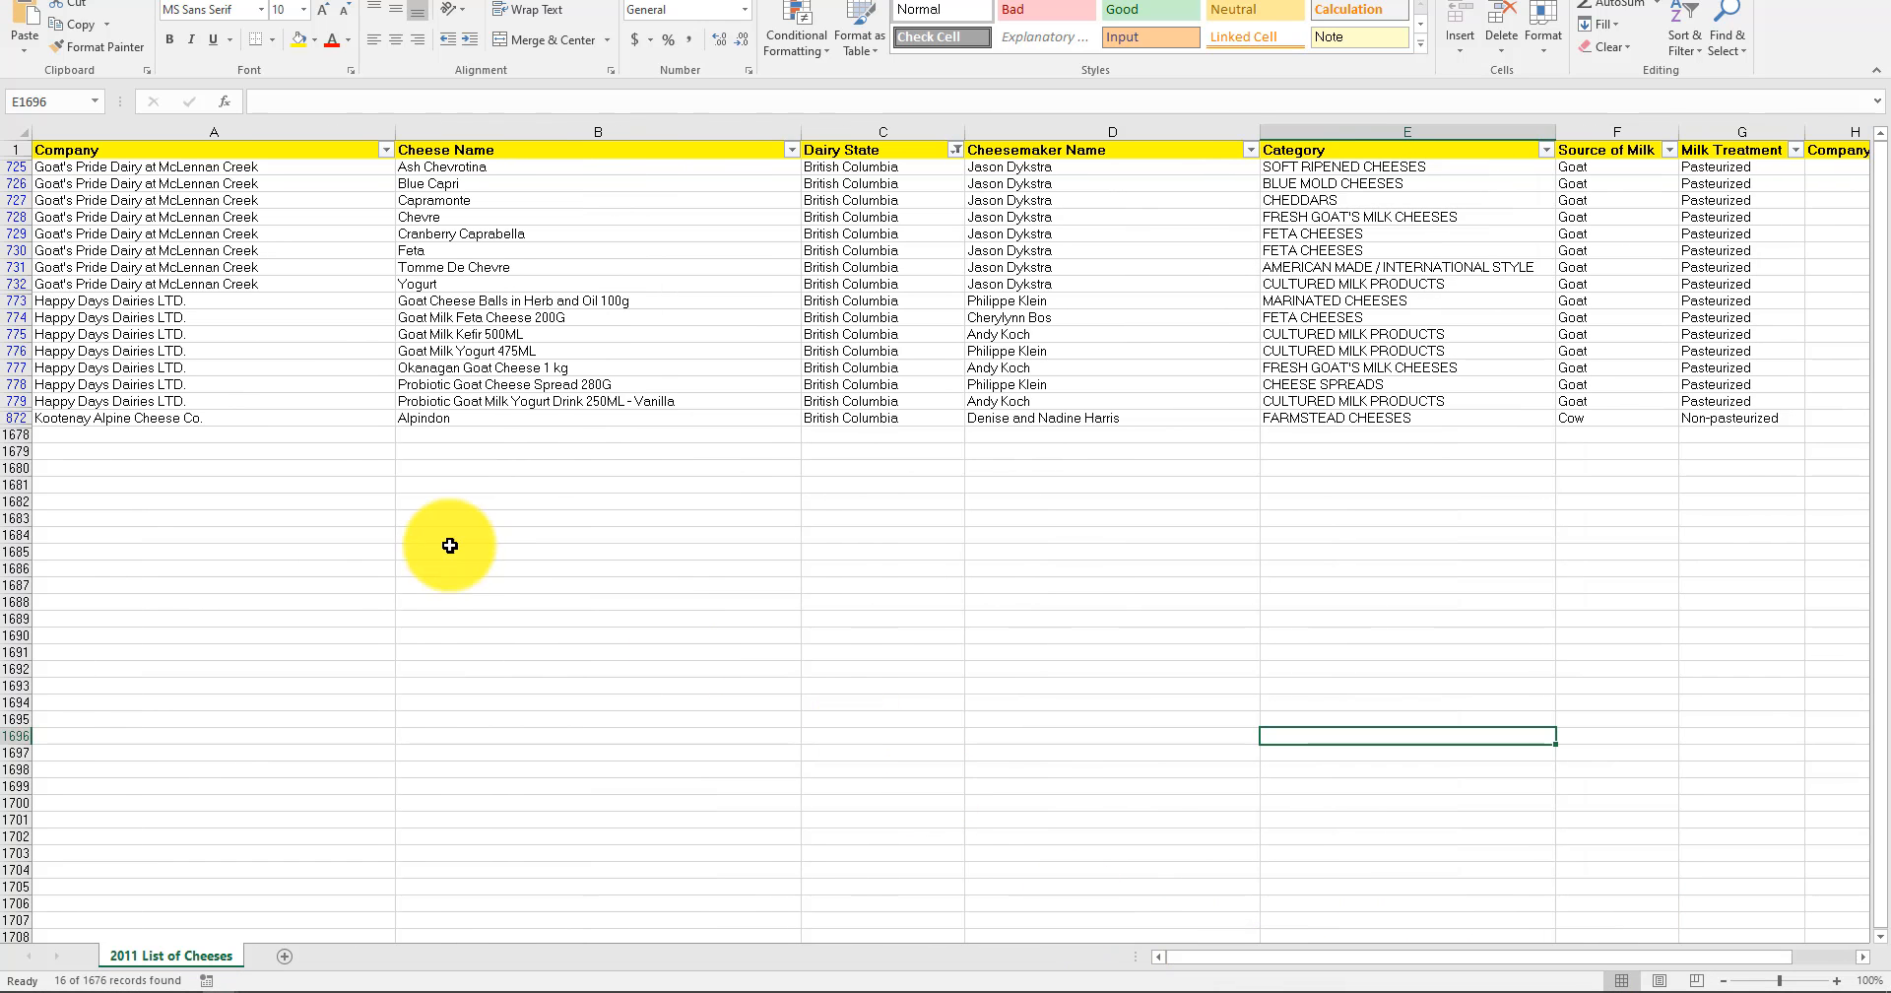
click(127, 165)
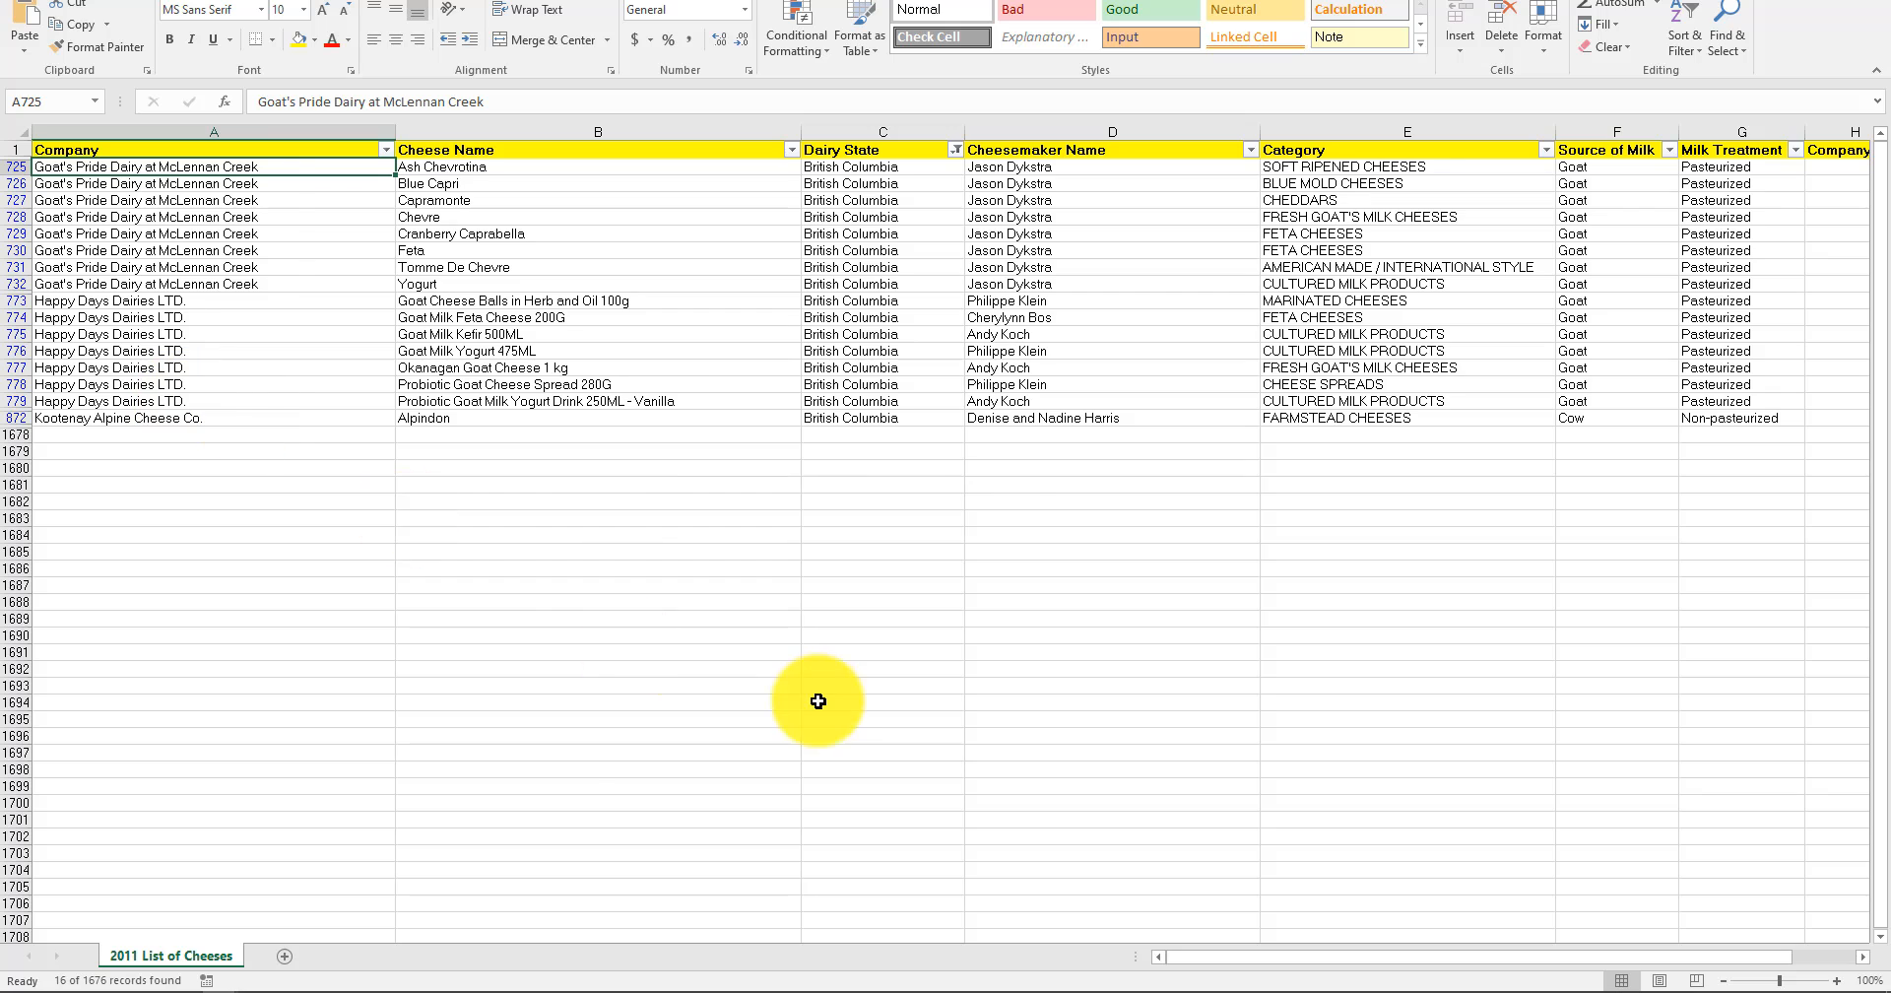
drag(1234, 962, 1533, 960)
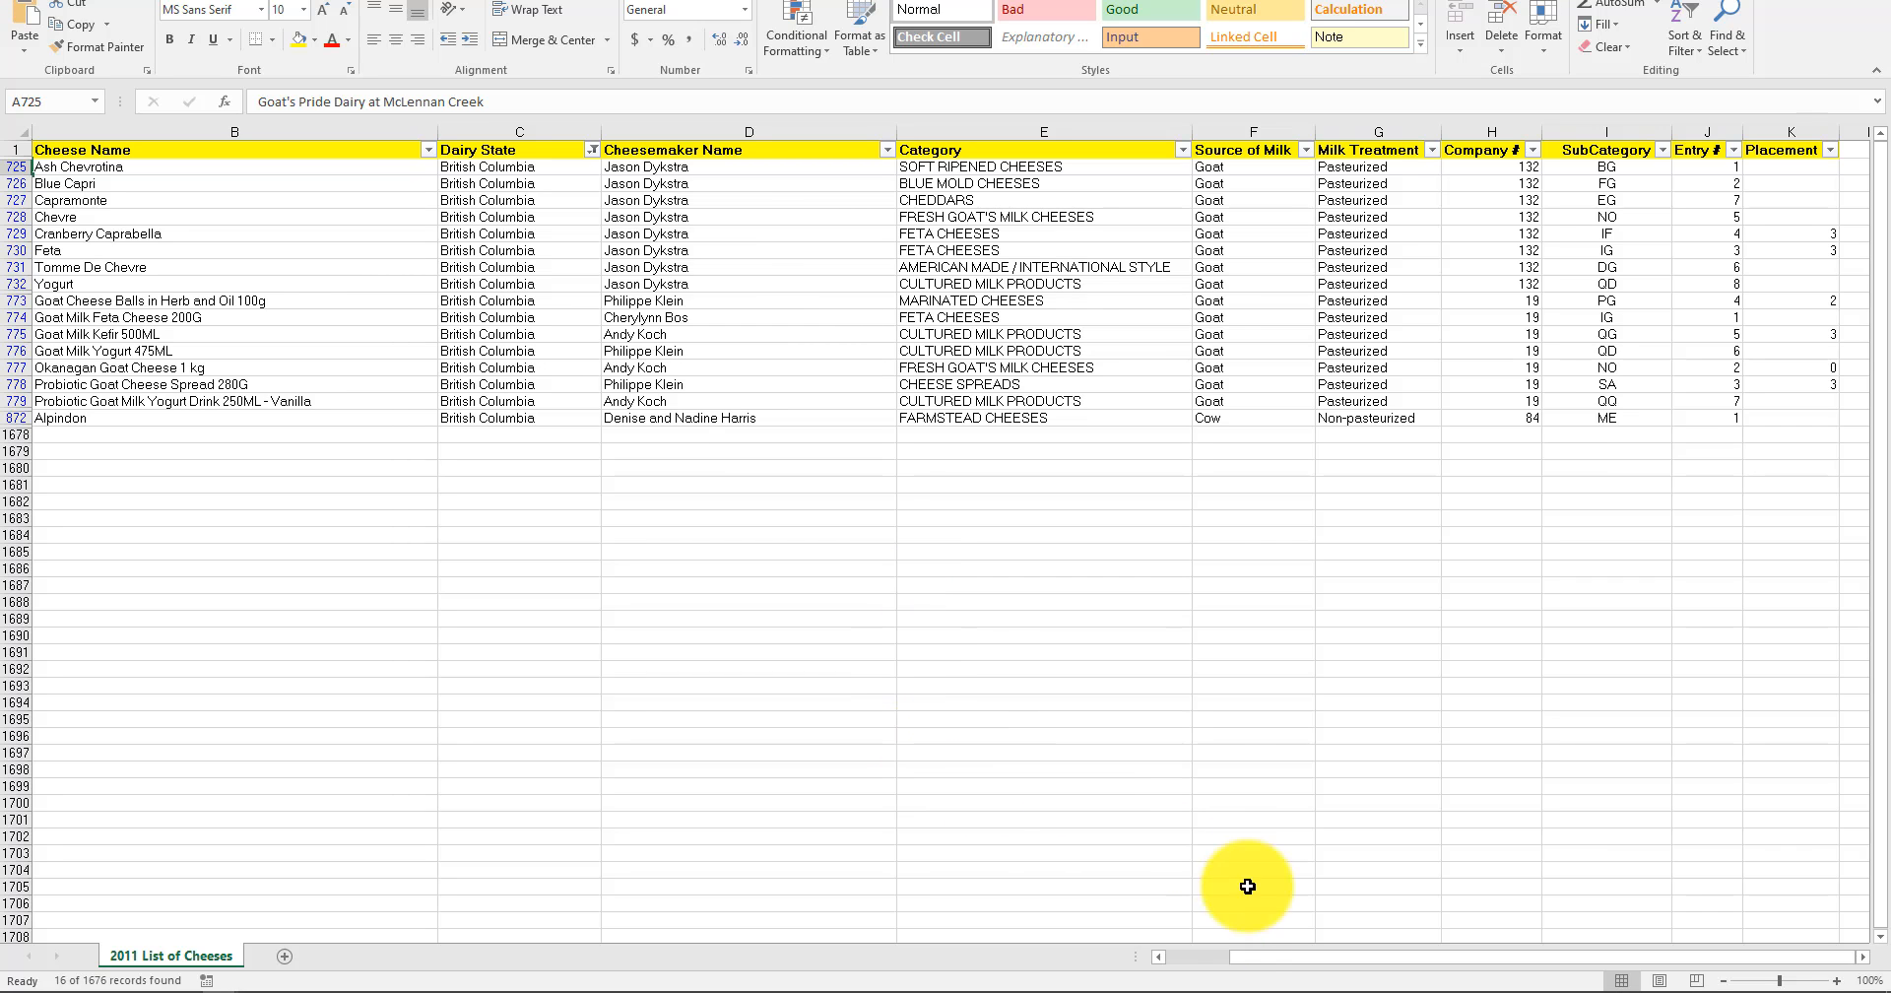
click(1201, 955)
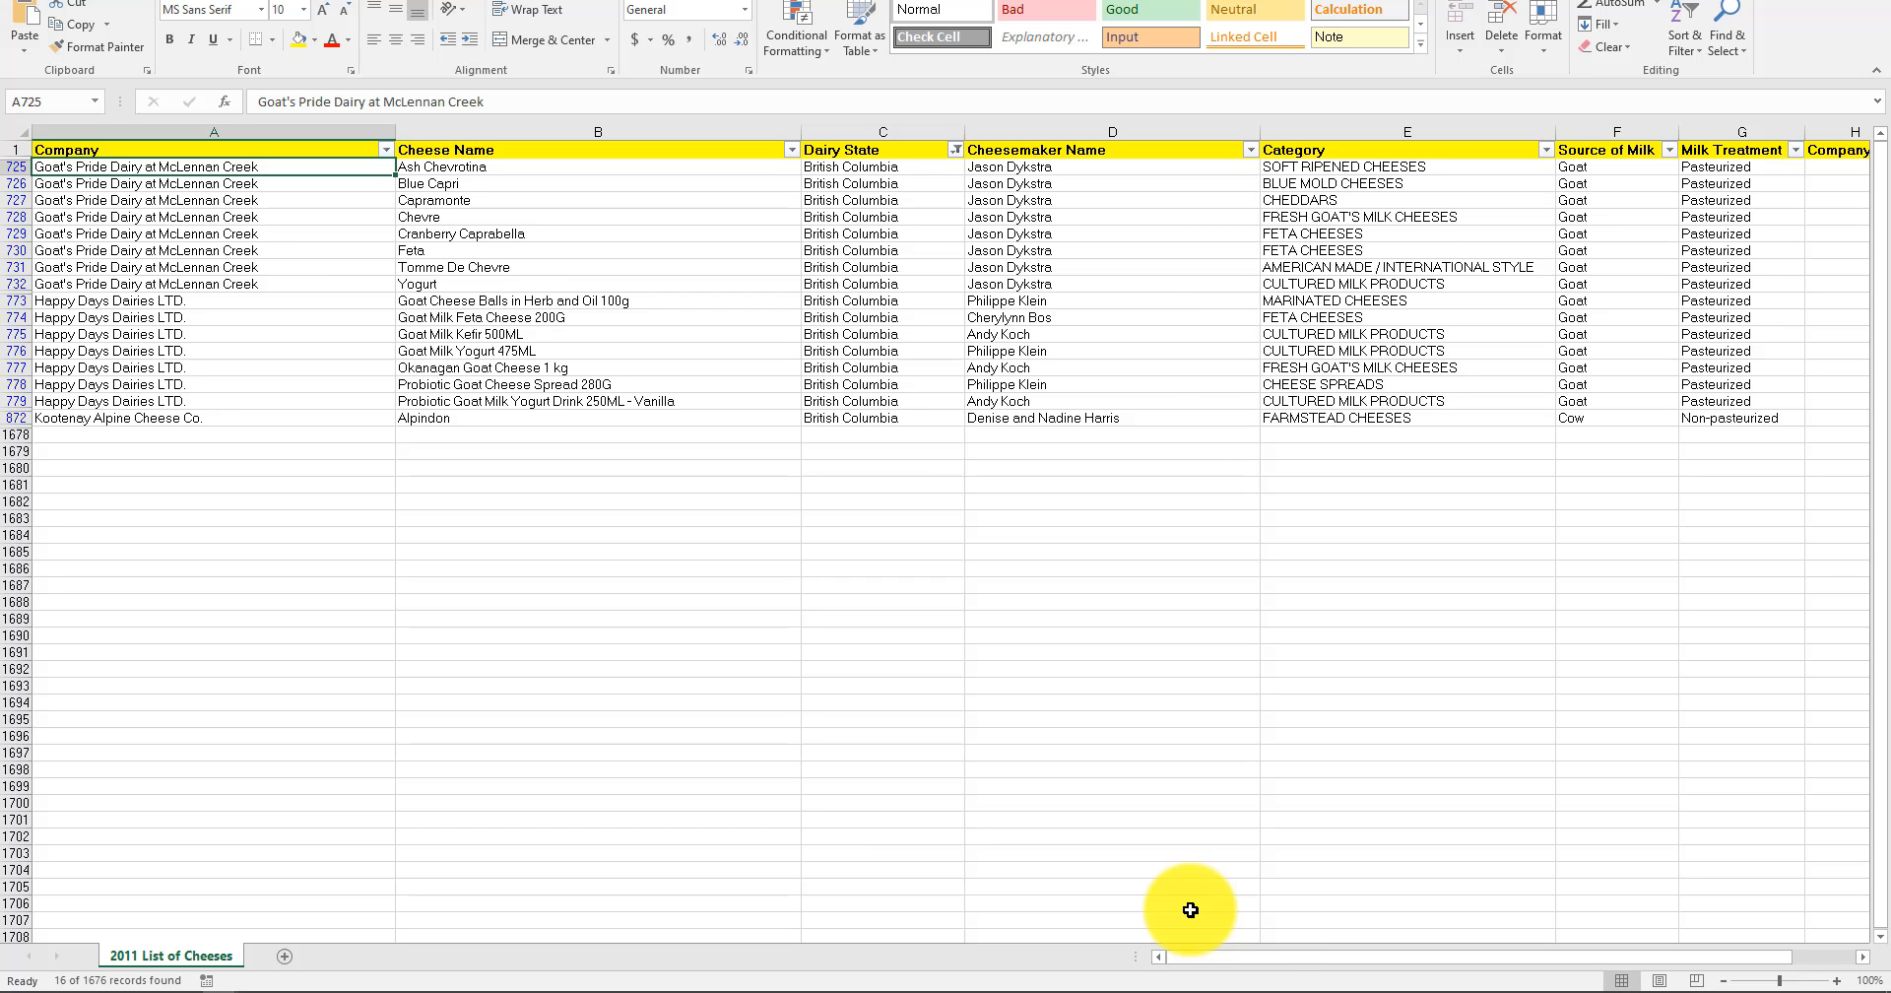
drag(1271, 955, 1678, 991)
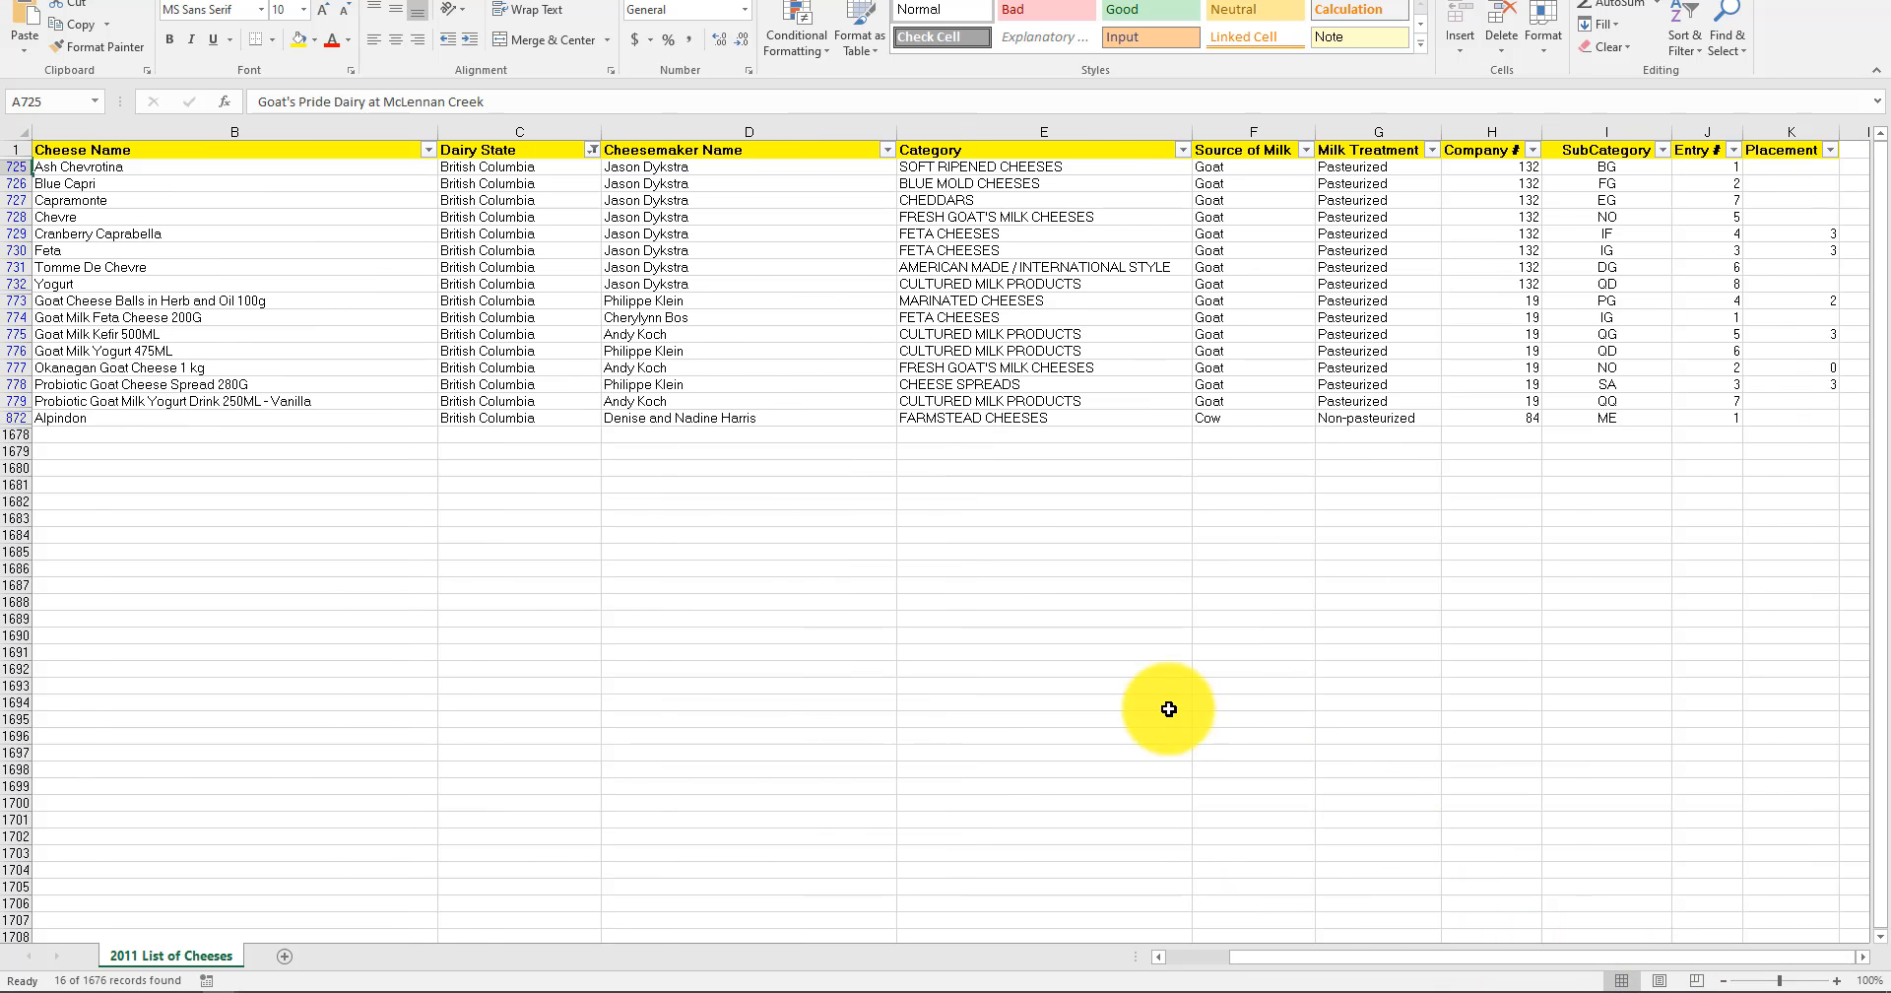
Examine the remaining columns of the British Columbia rows and check the values offered in the Entry # filter.
click(1443, 621)
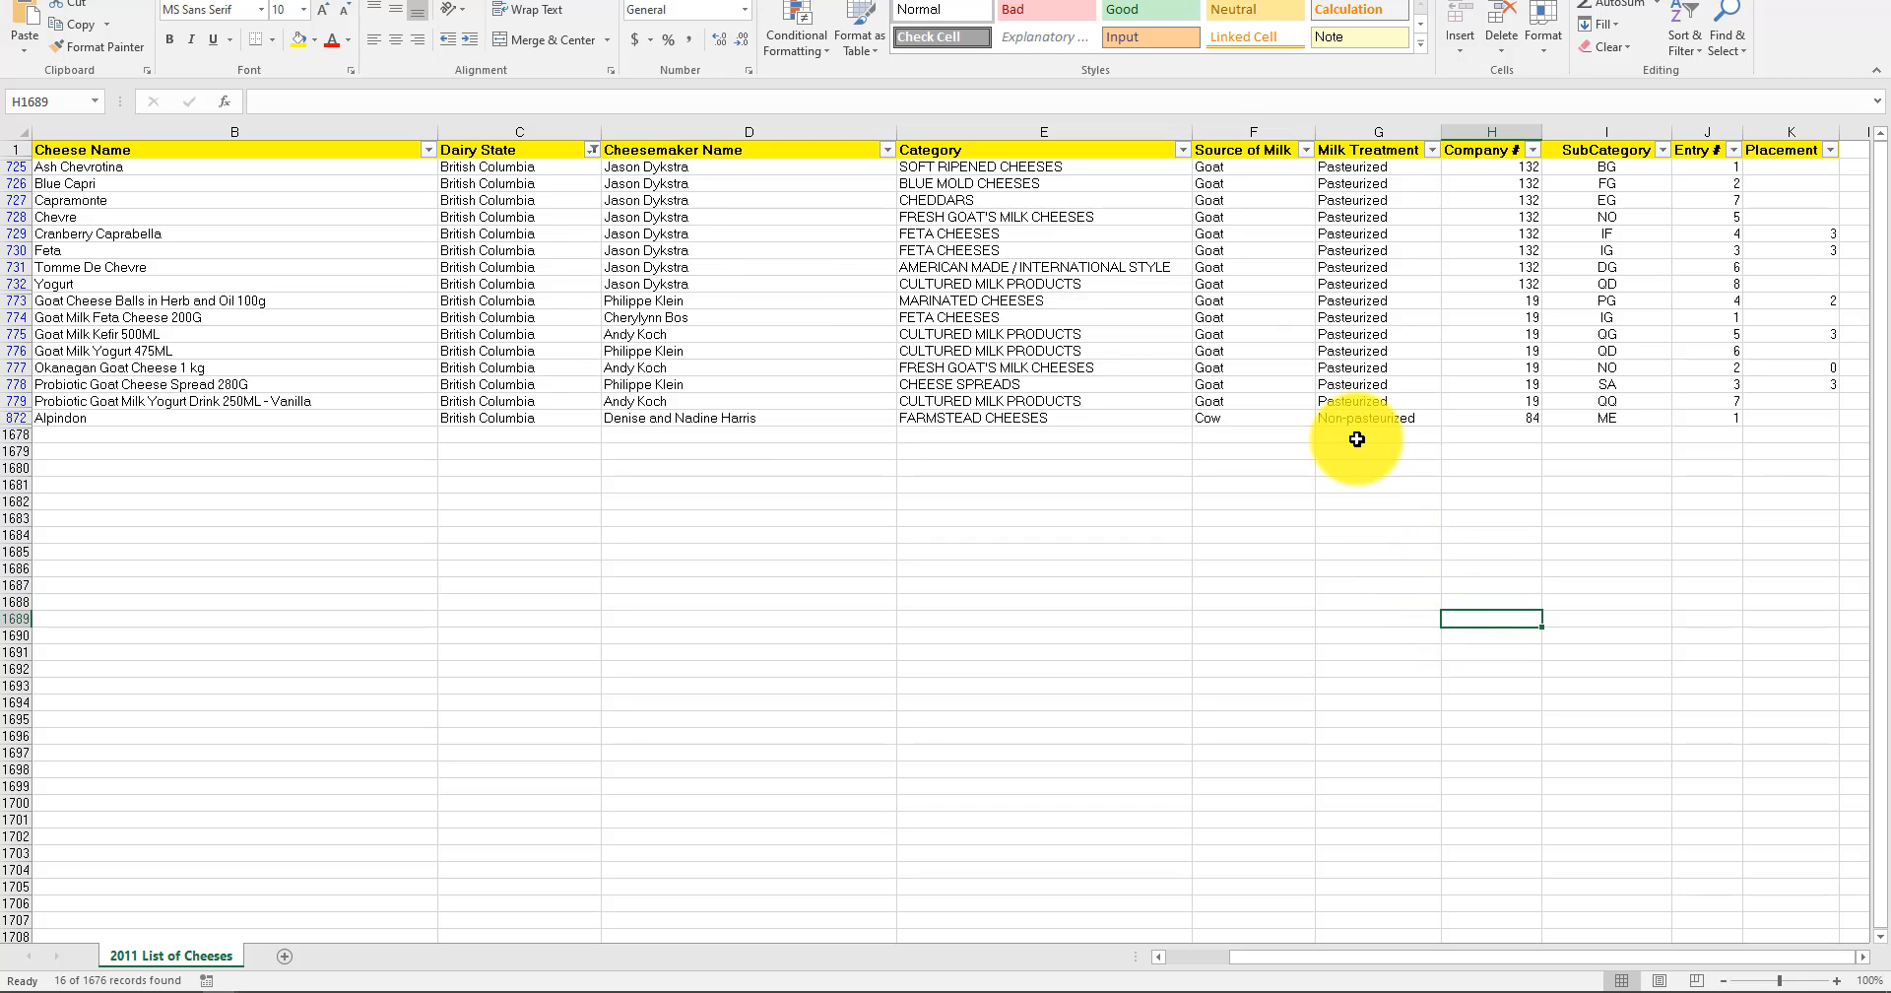
click(1064, 602)
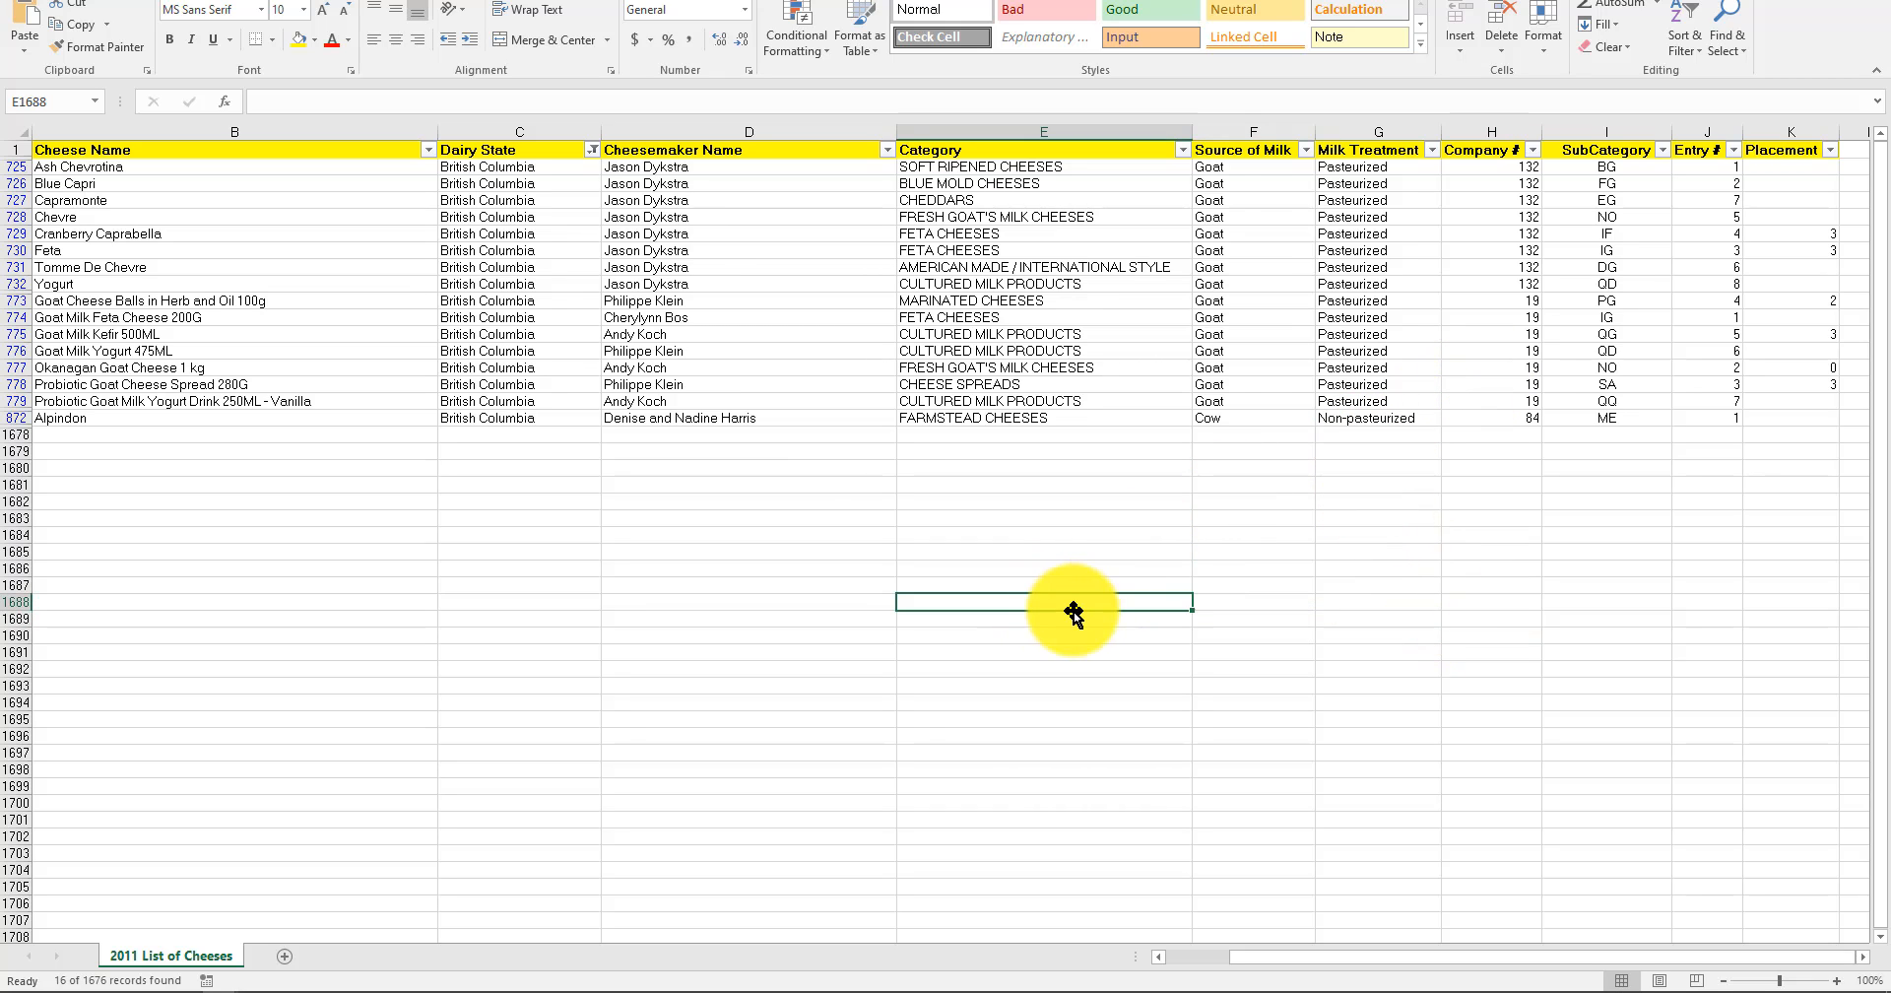
click(1389, 601)
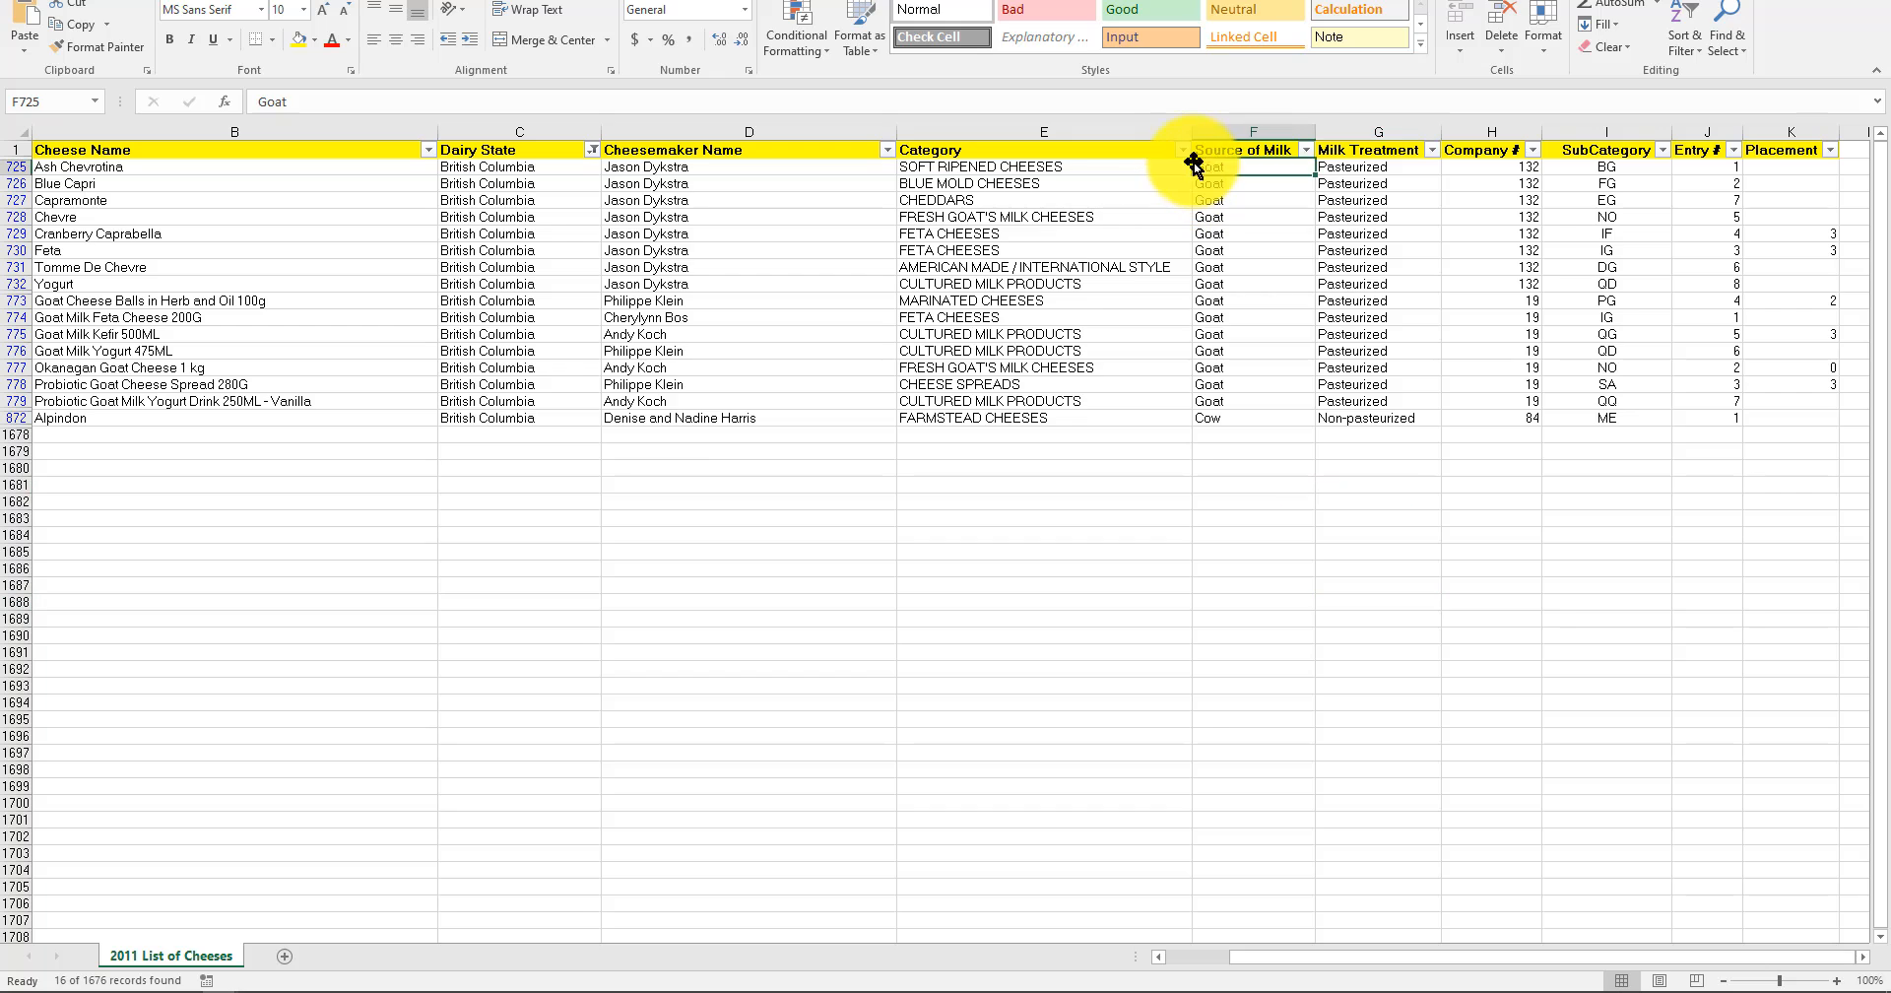
click(990, 186)
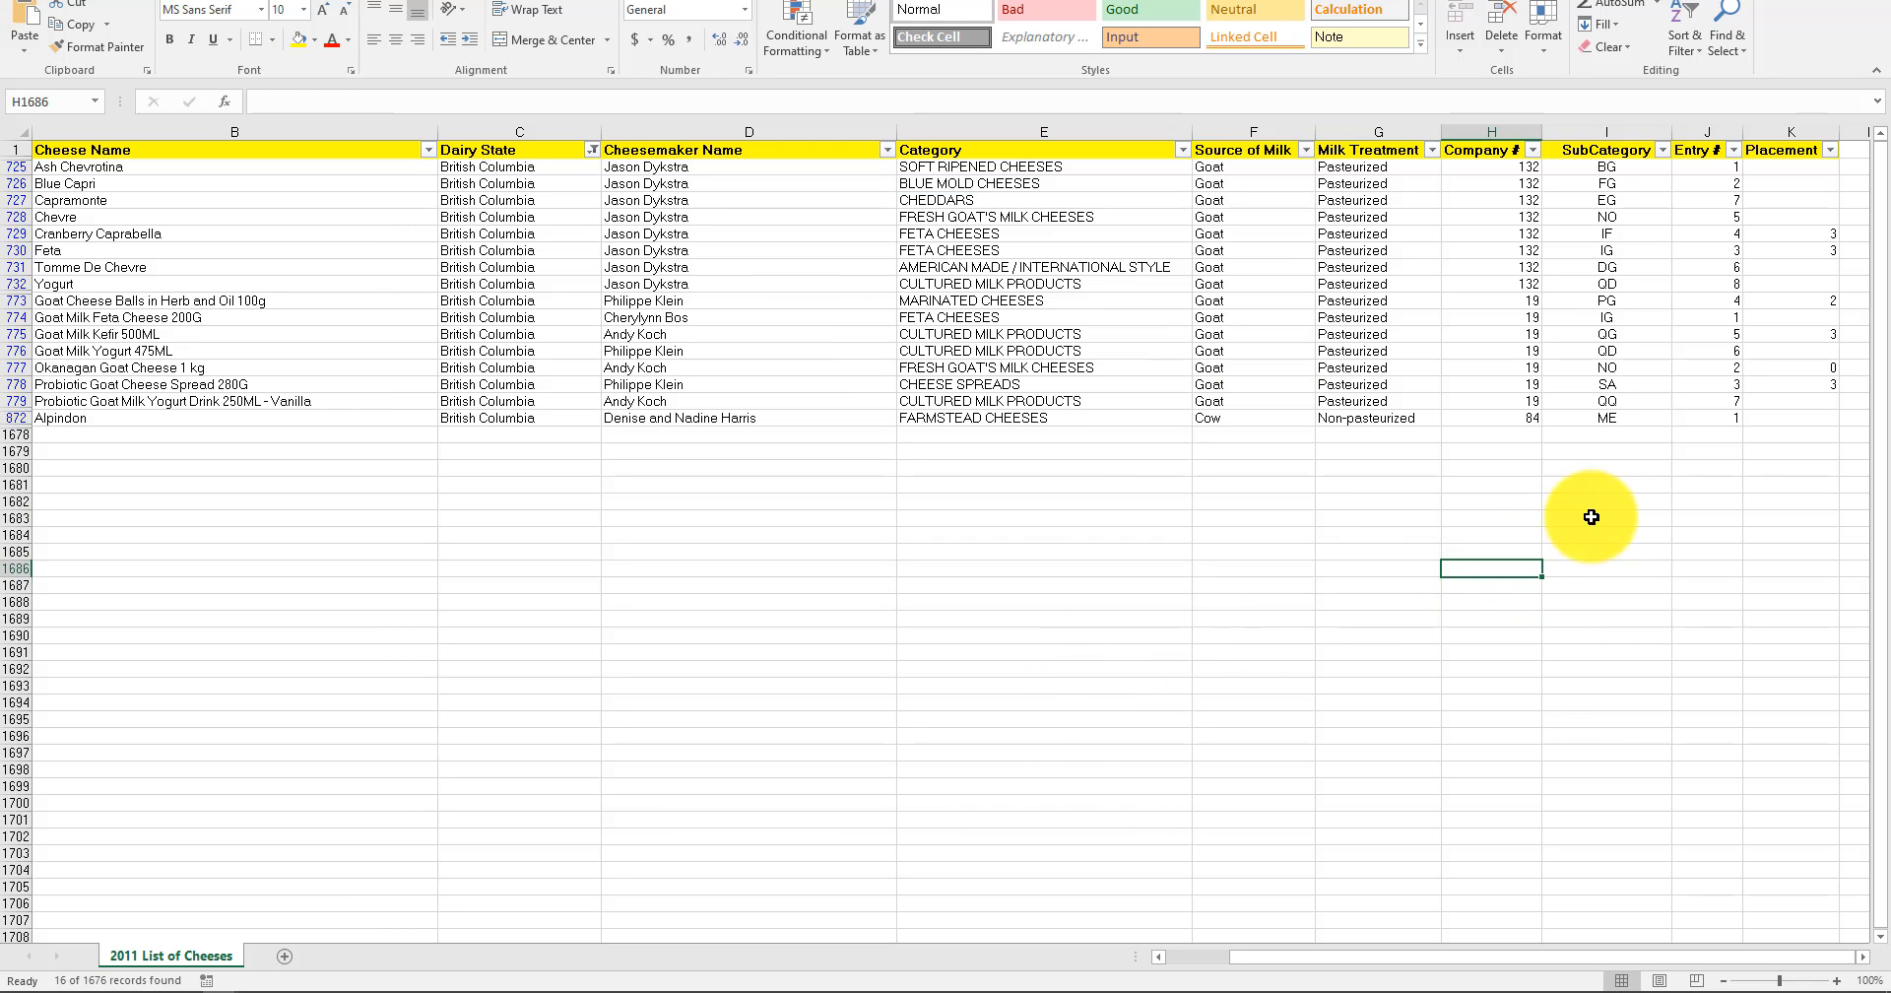
click(1623, 519)
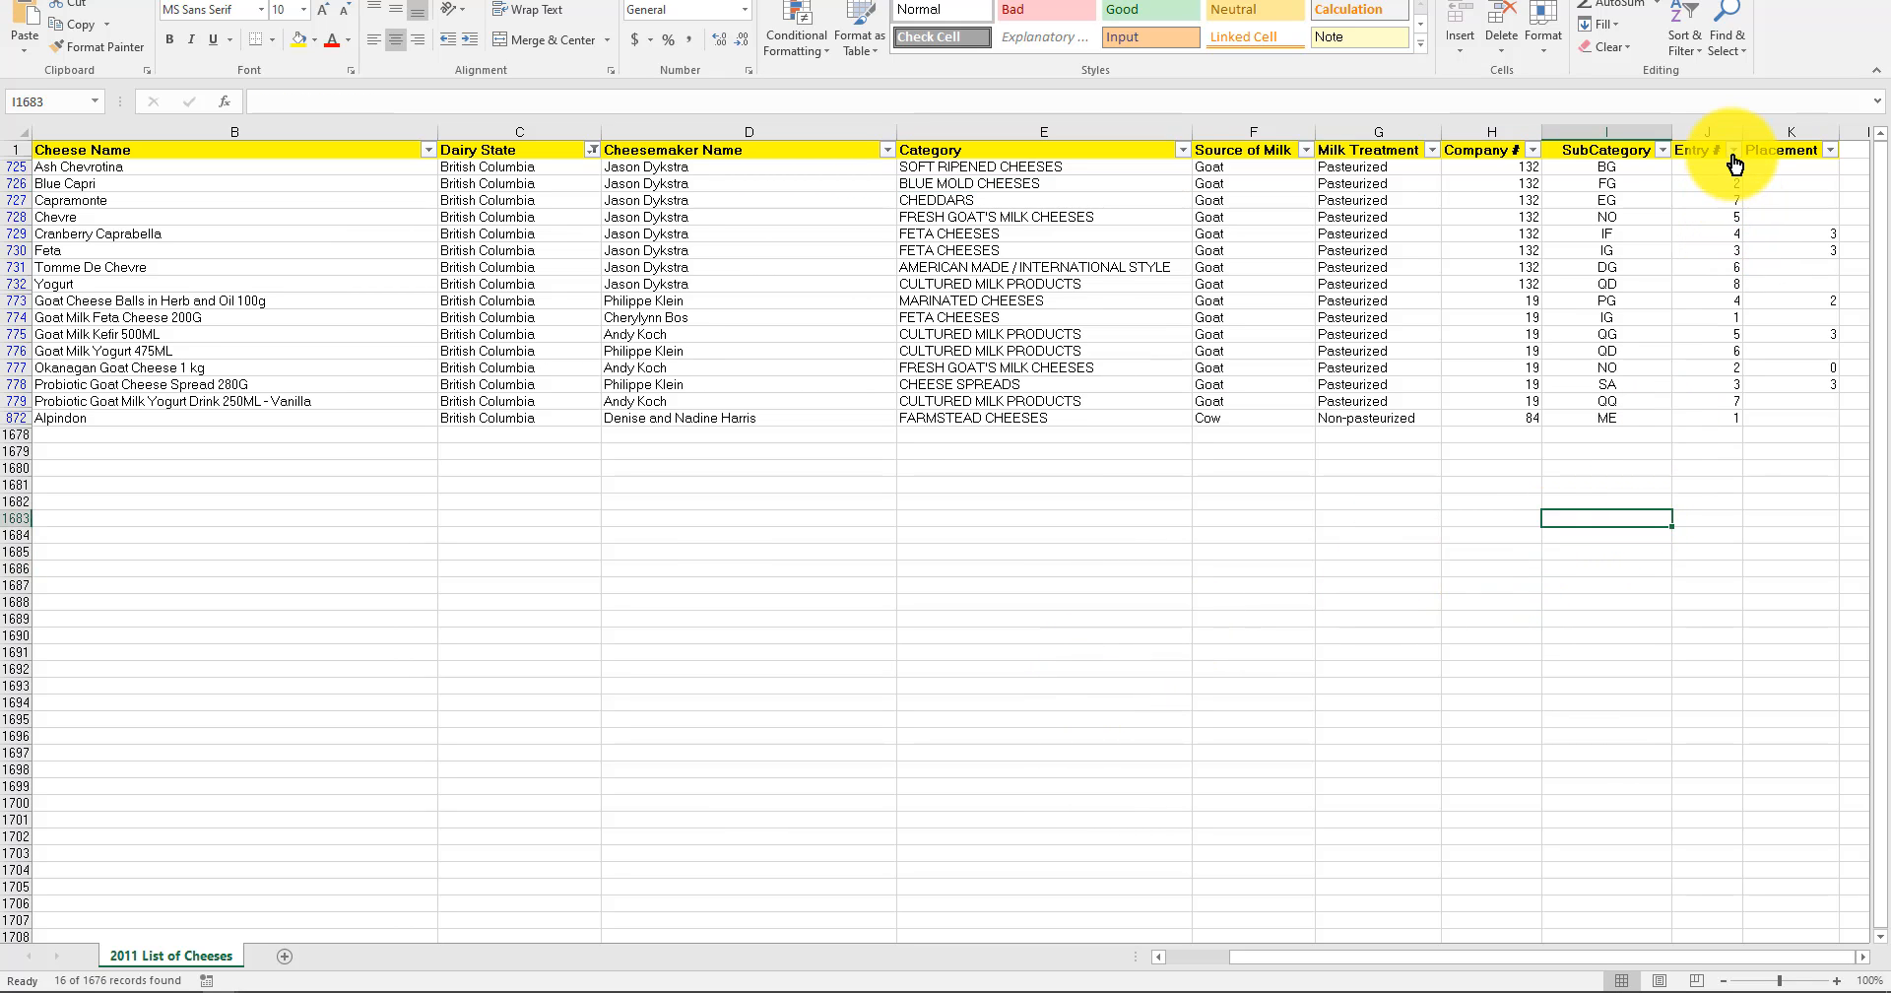
click(1733, 152)
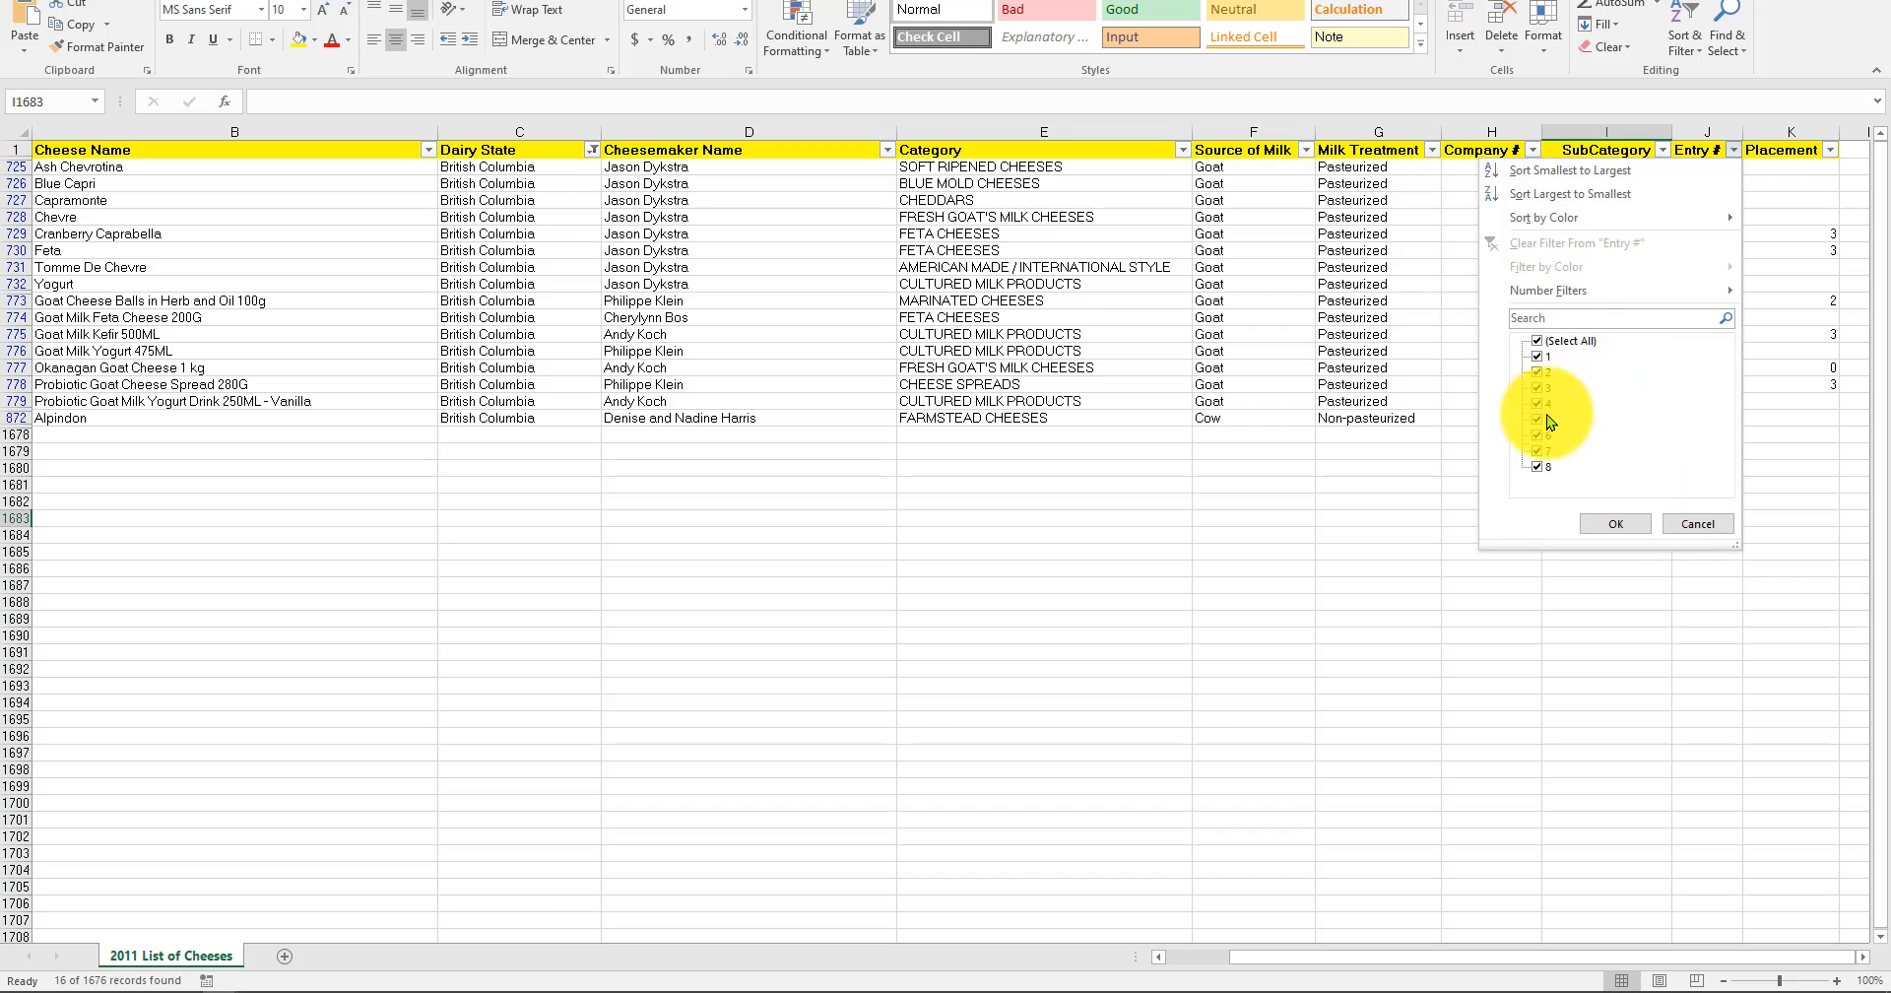
click(1707, 523)
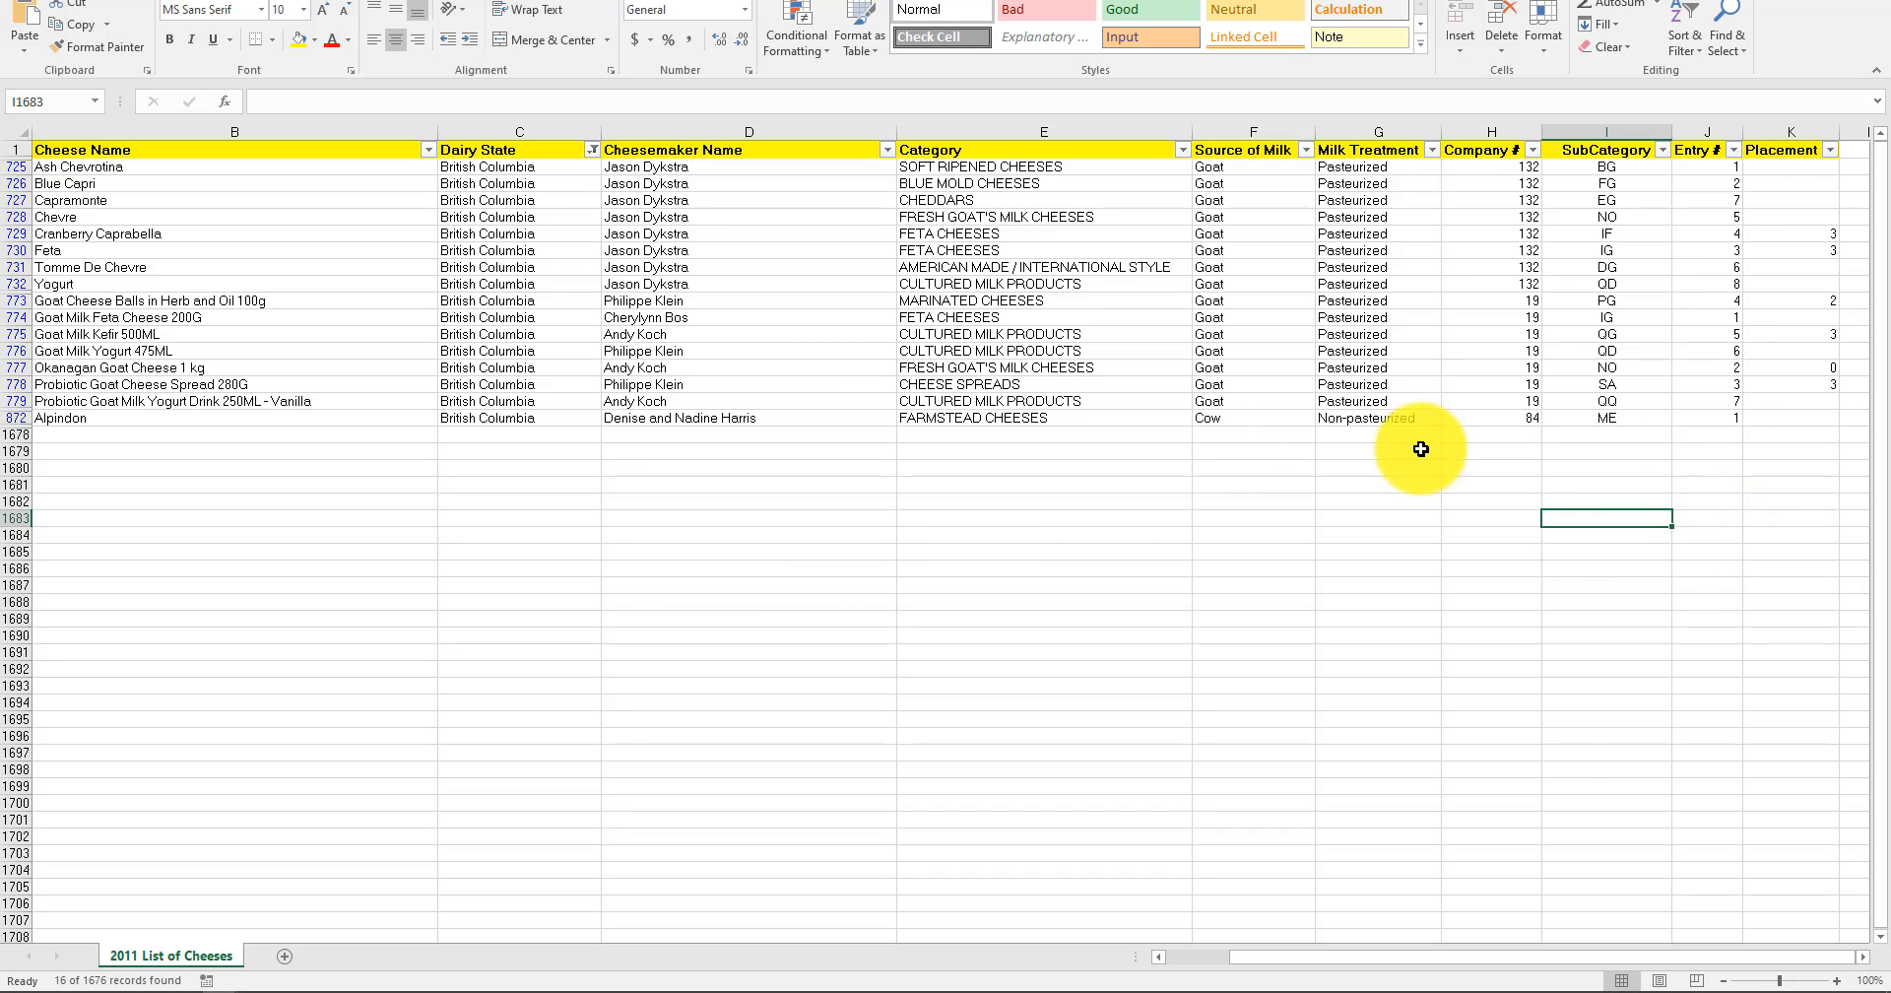
Reset the Dairy State filter to show all states.
click(591, 149)
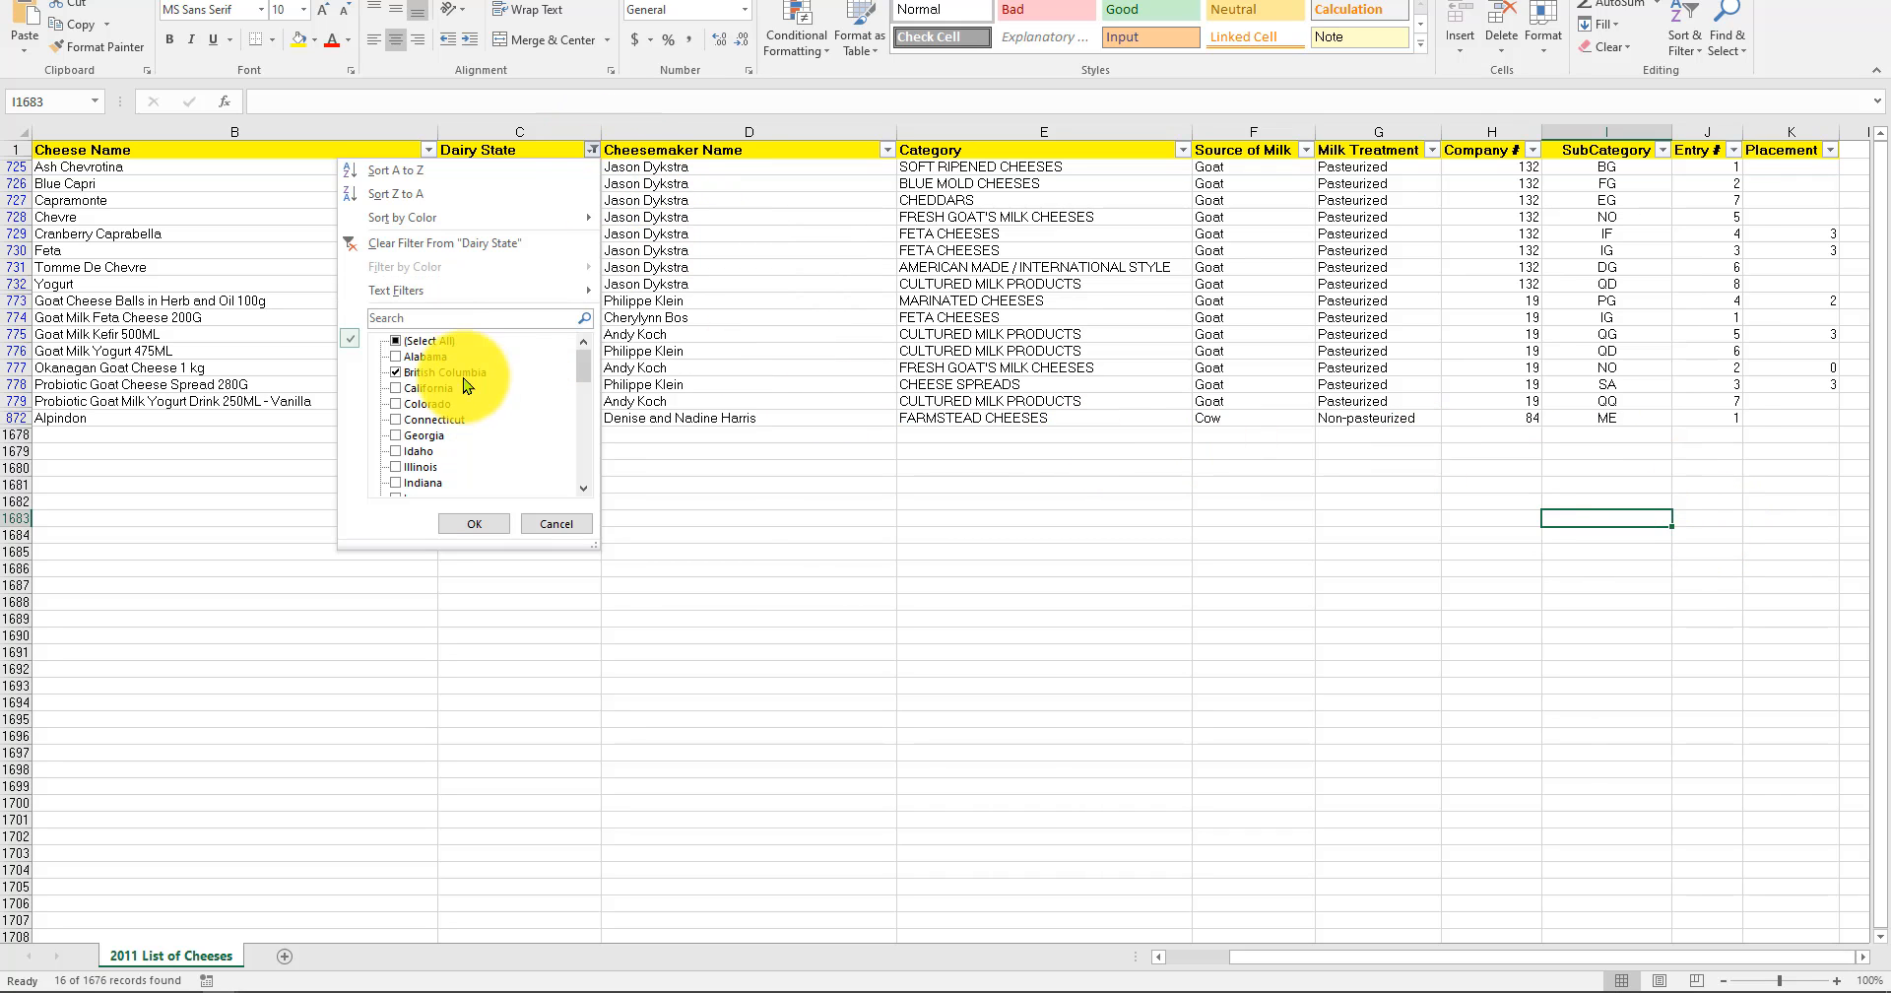
click(430, 341)
click(468, 525)
click(1596, 283)
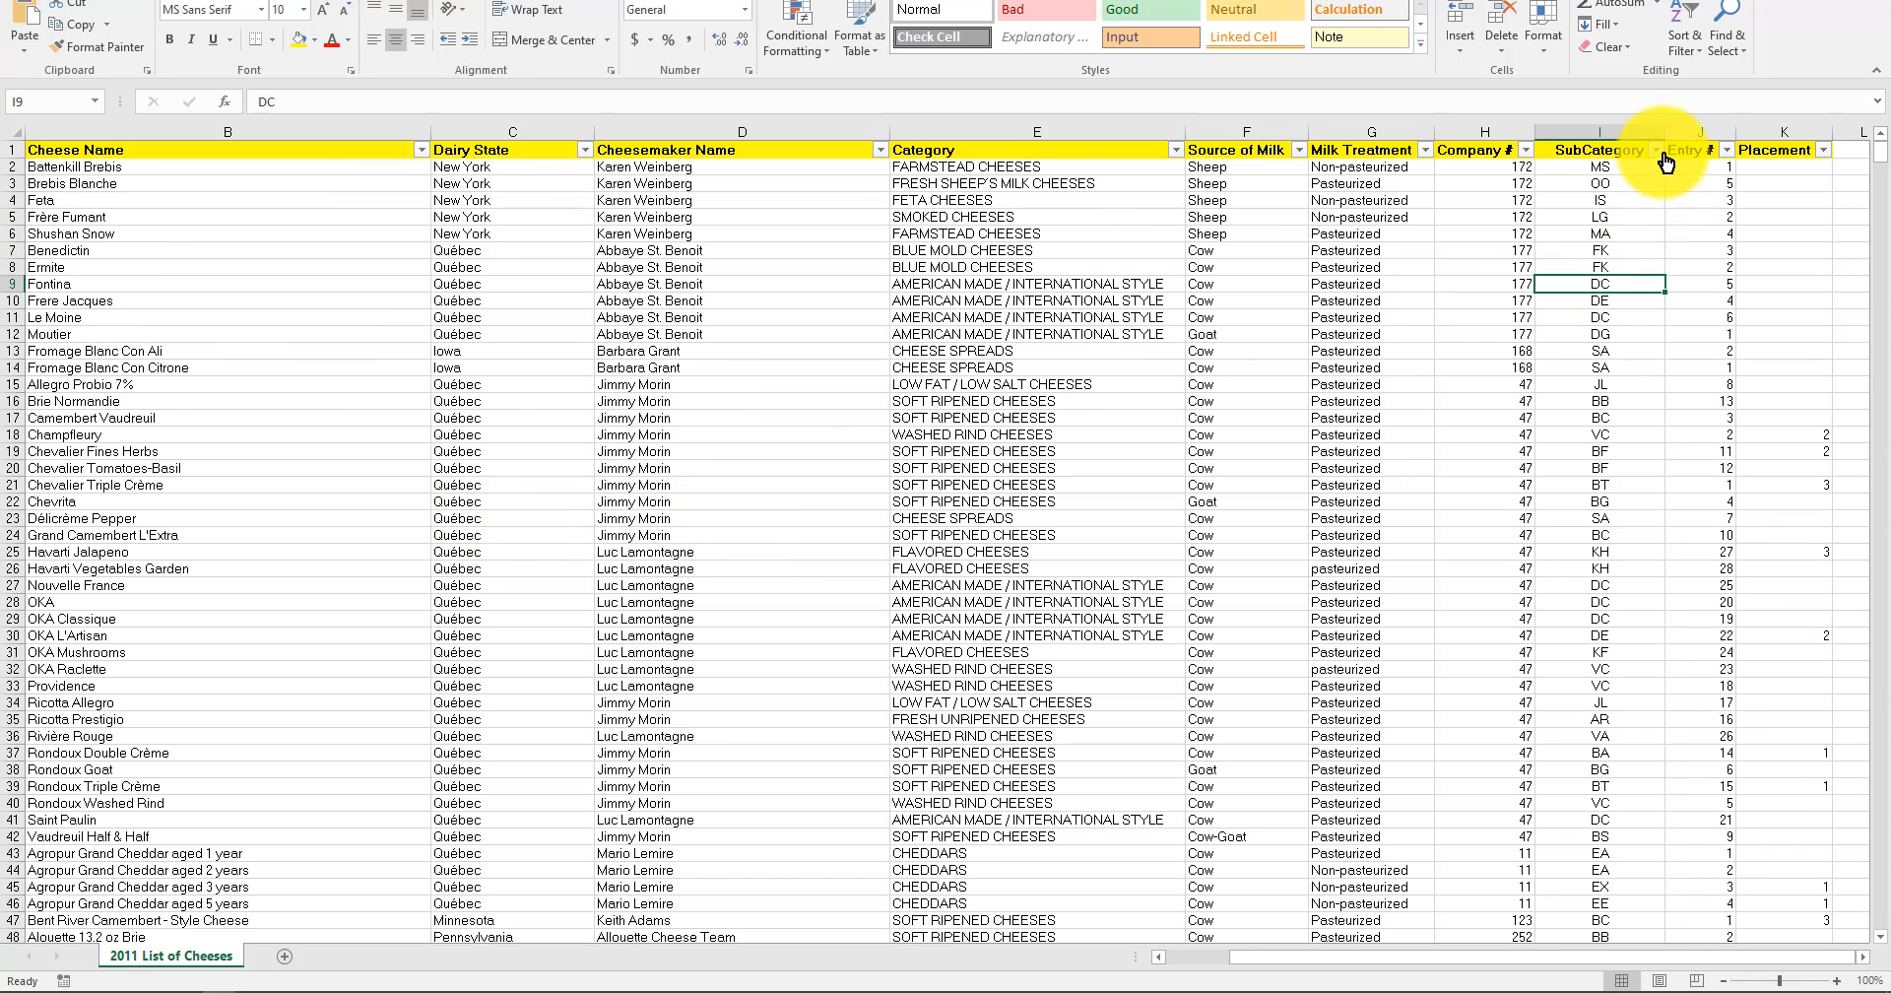
Look through the full range of entry numbers in the Entry # filter list without applying a filter.
click(1726, 149)
drag(1718, 352, 1719, 522)
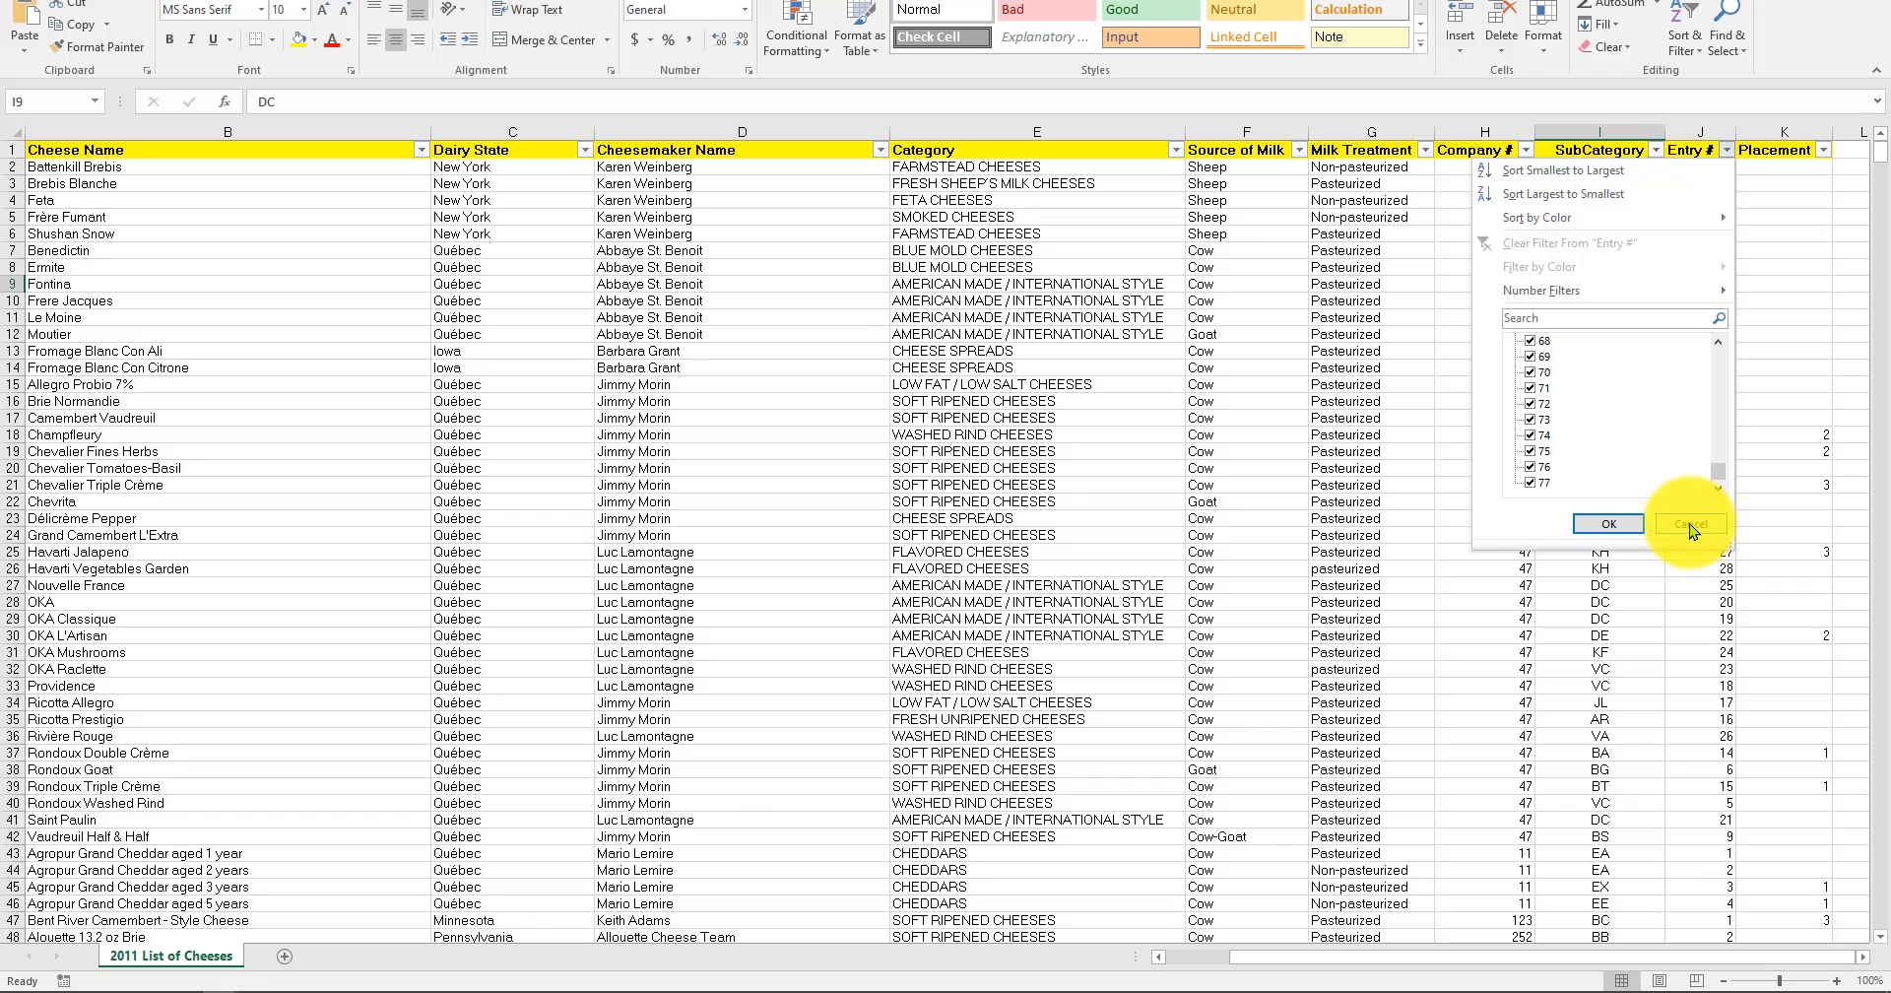
click(1691, 525)
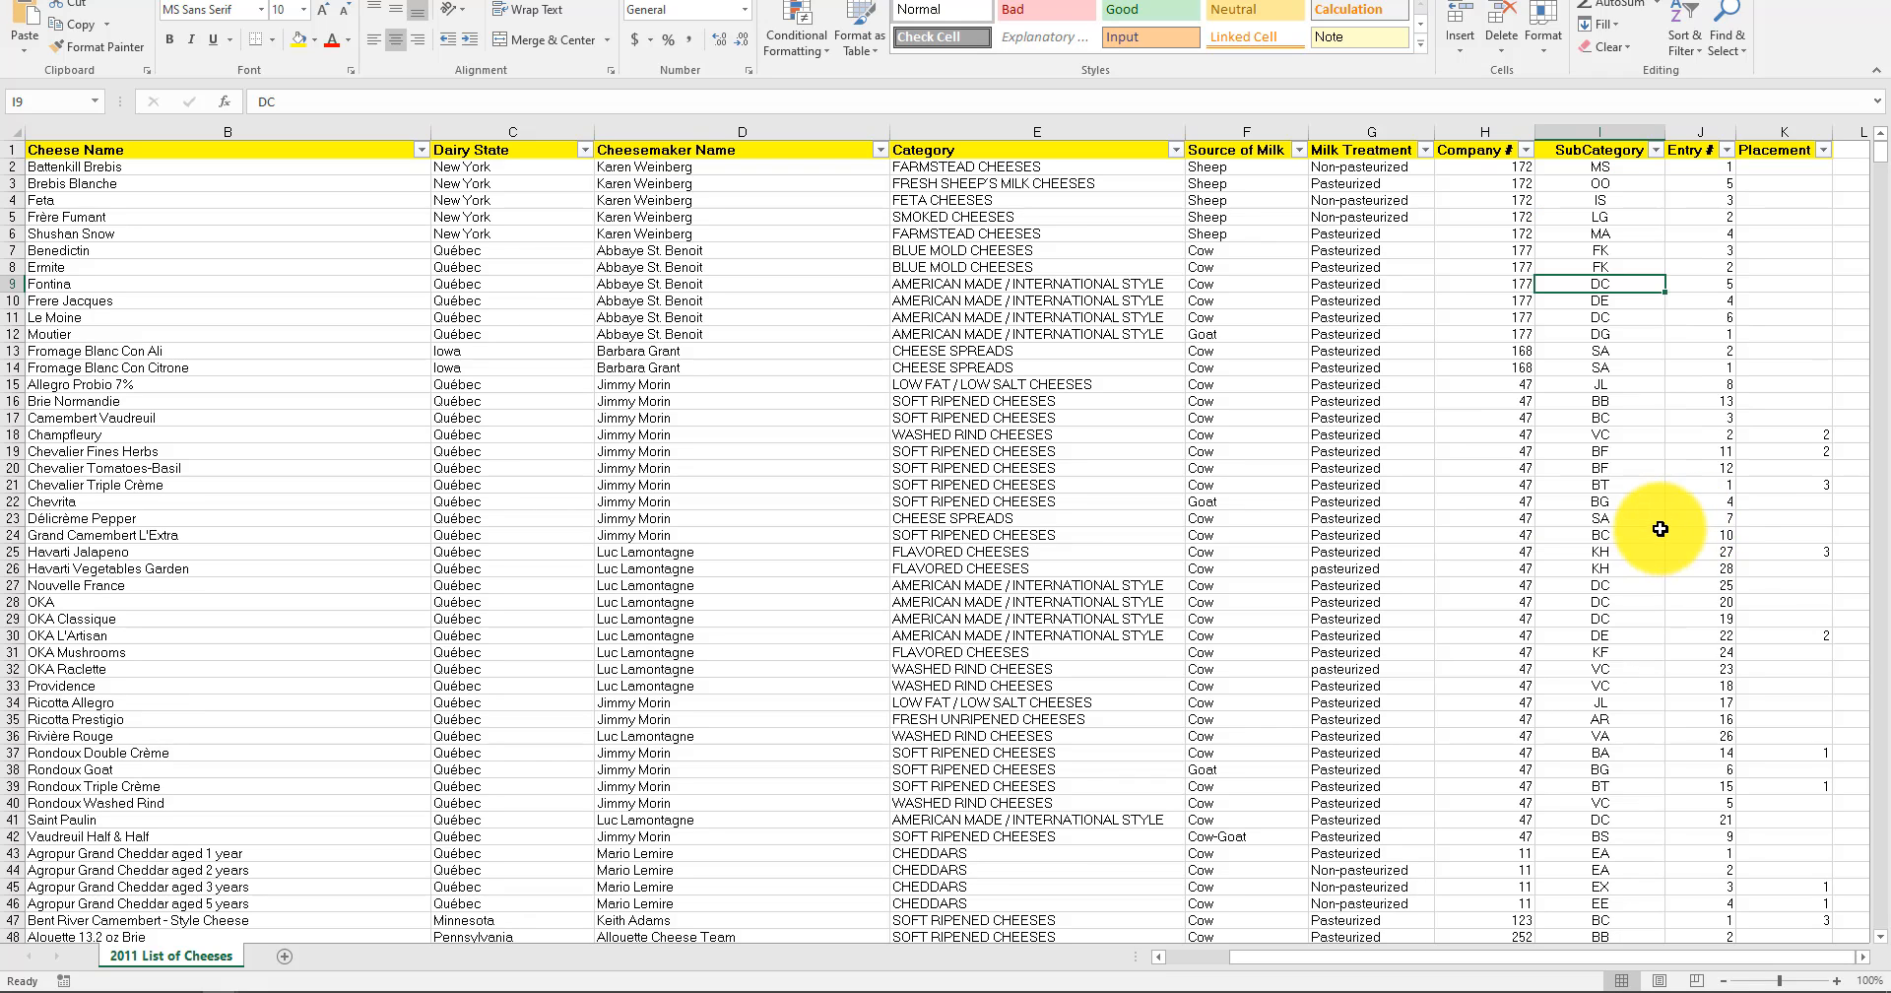
click(1681, 366)
click(1798, 148)
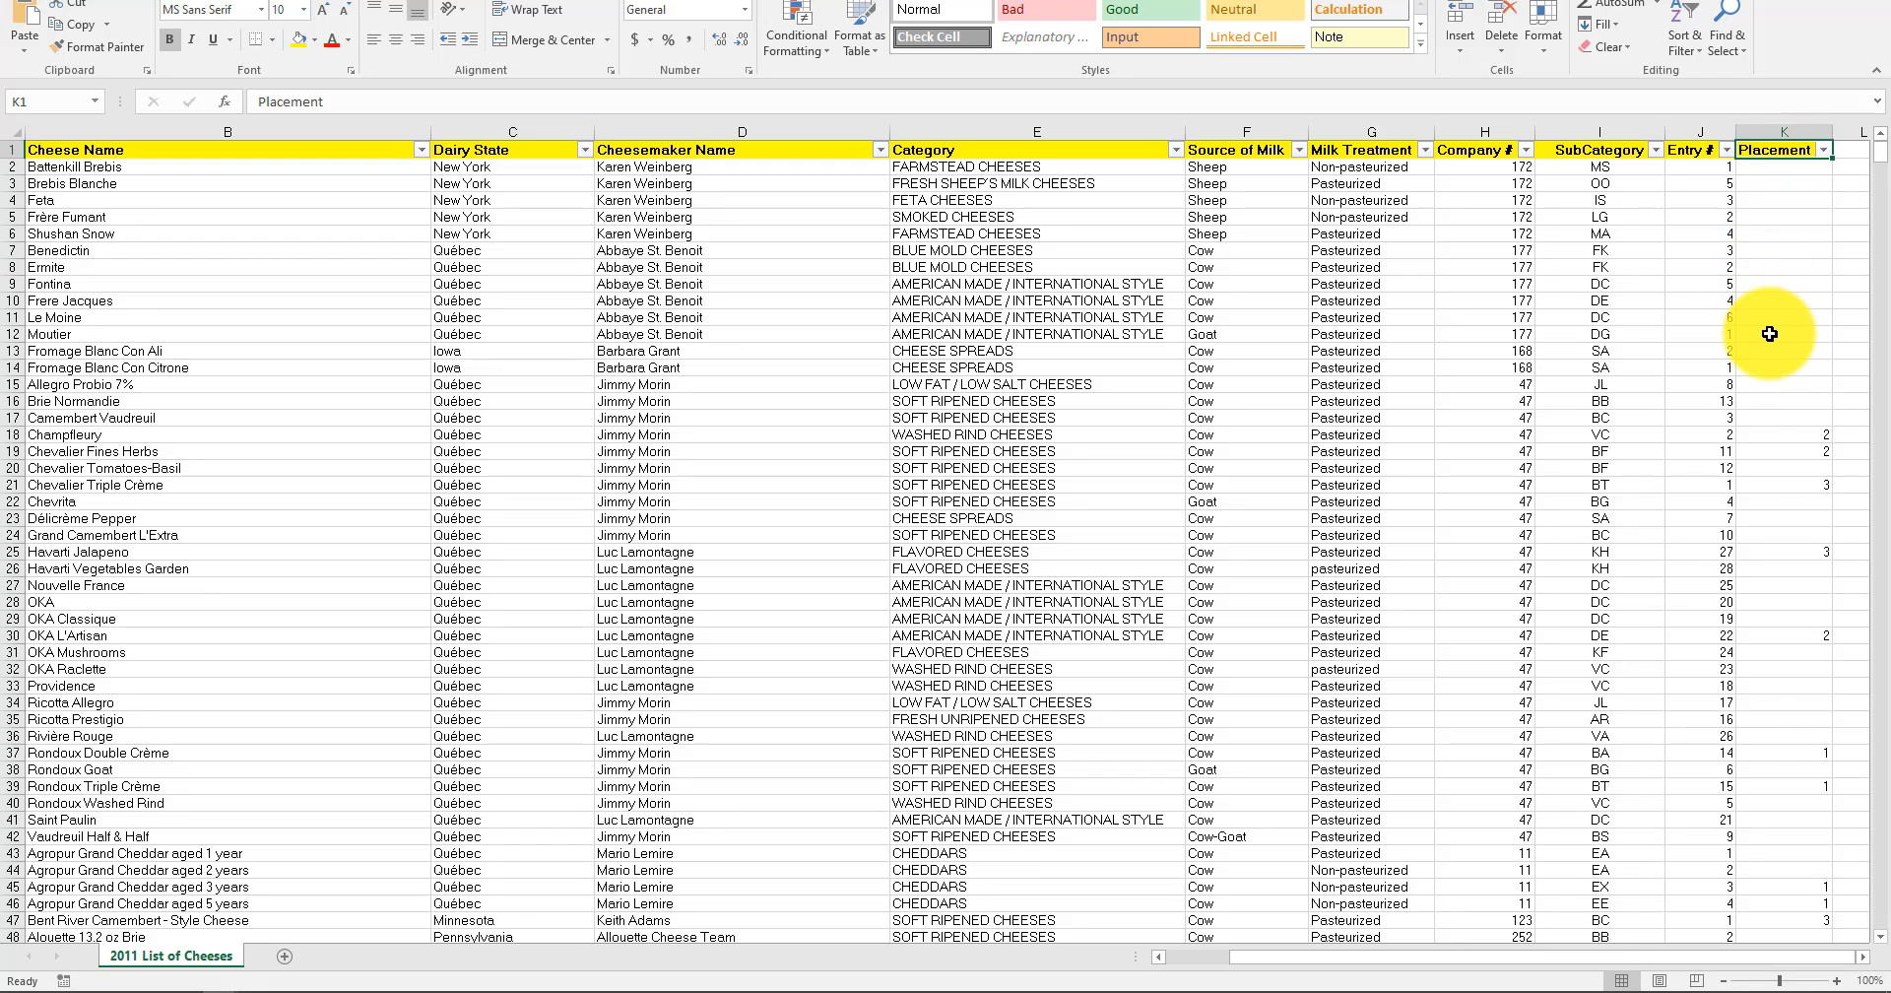
drag(1832, 157, 1839, 169)
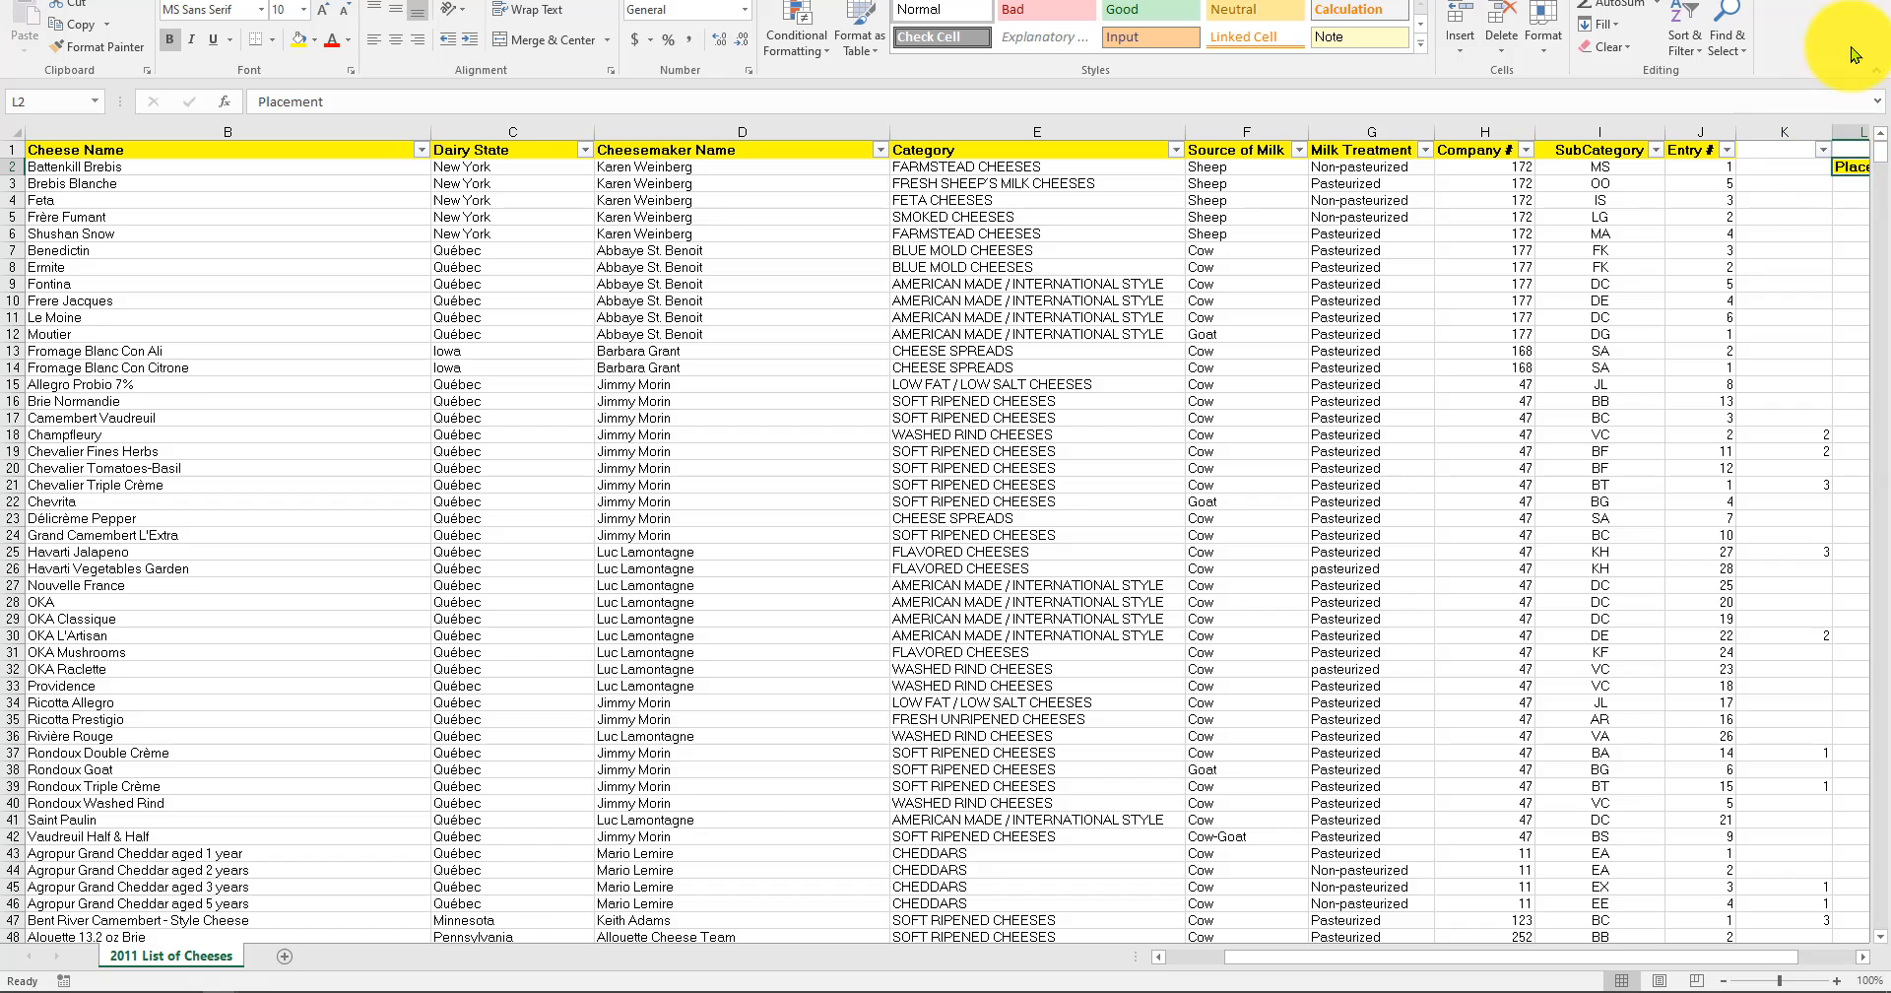
key(ctrl+z)
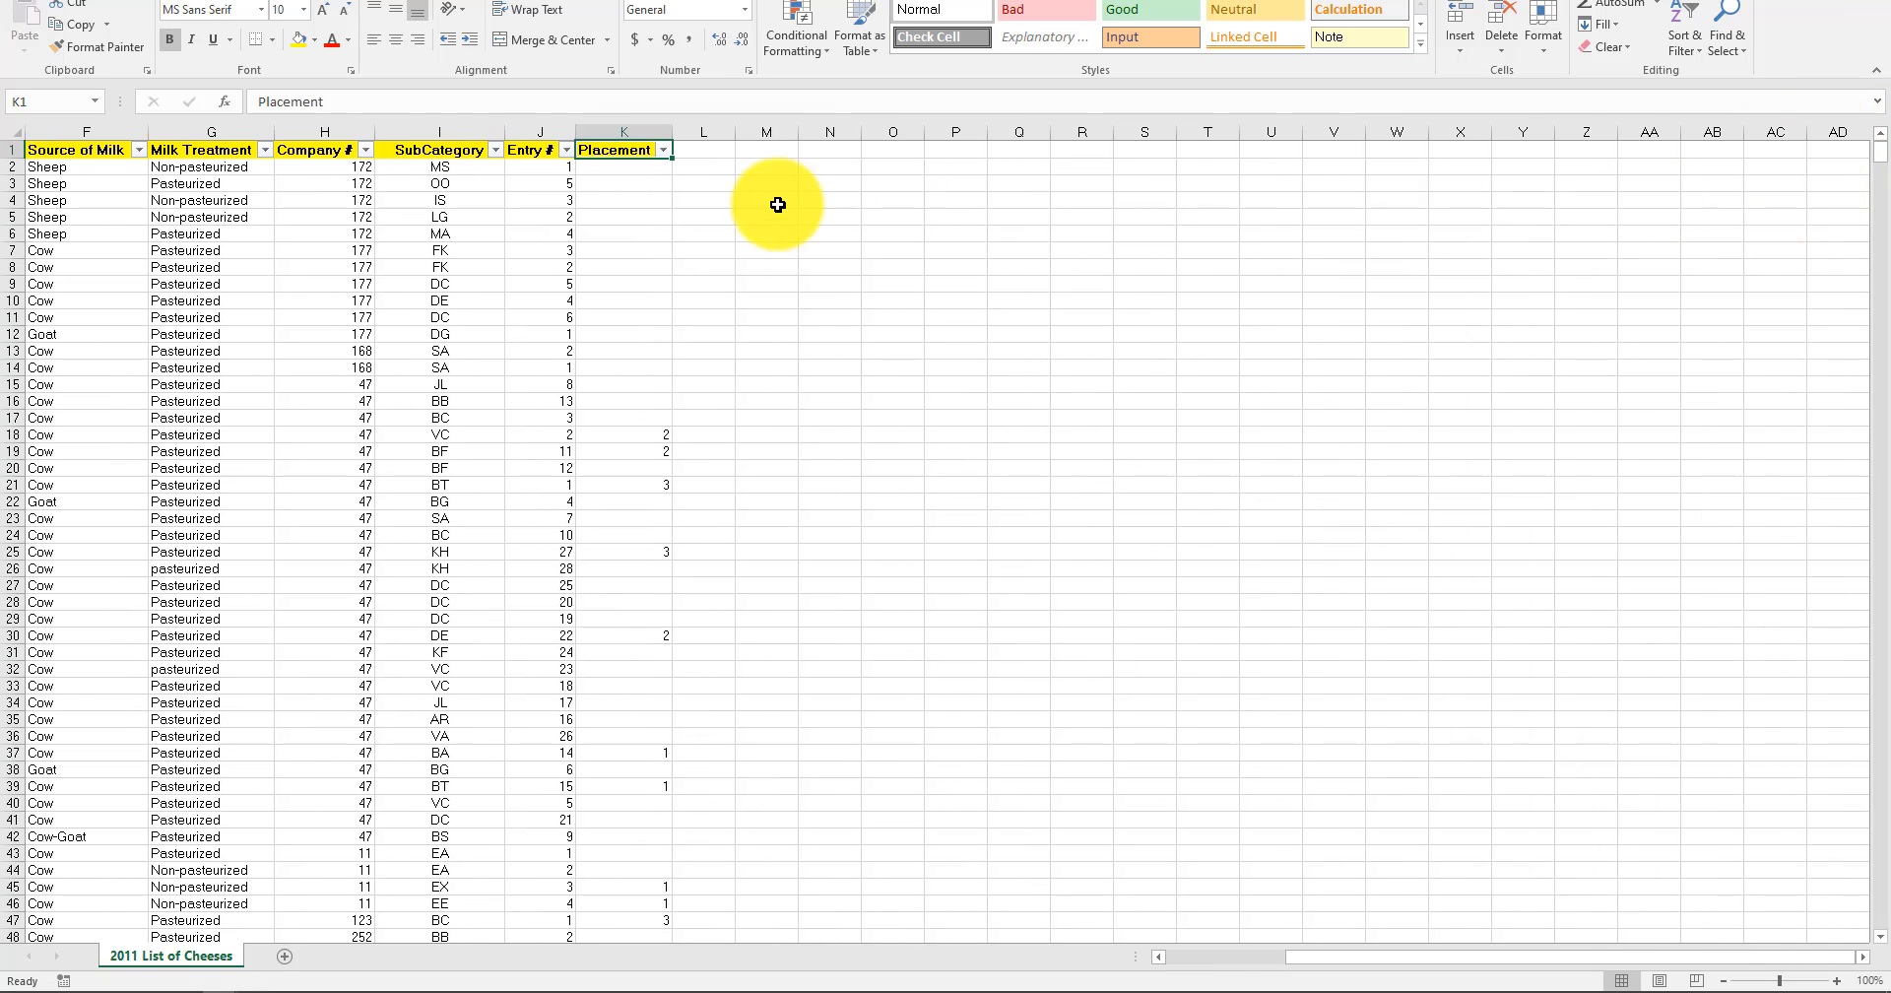
Filter the Placement column to show only rows with a value of 0.
click(665, 149)
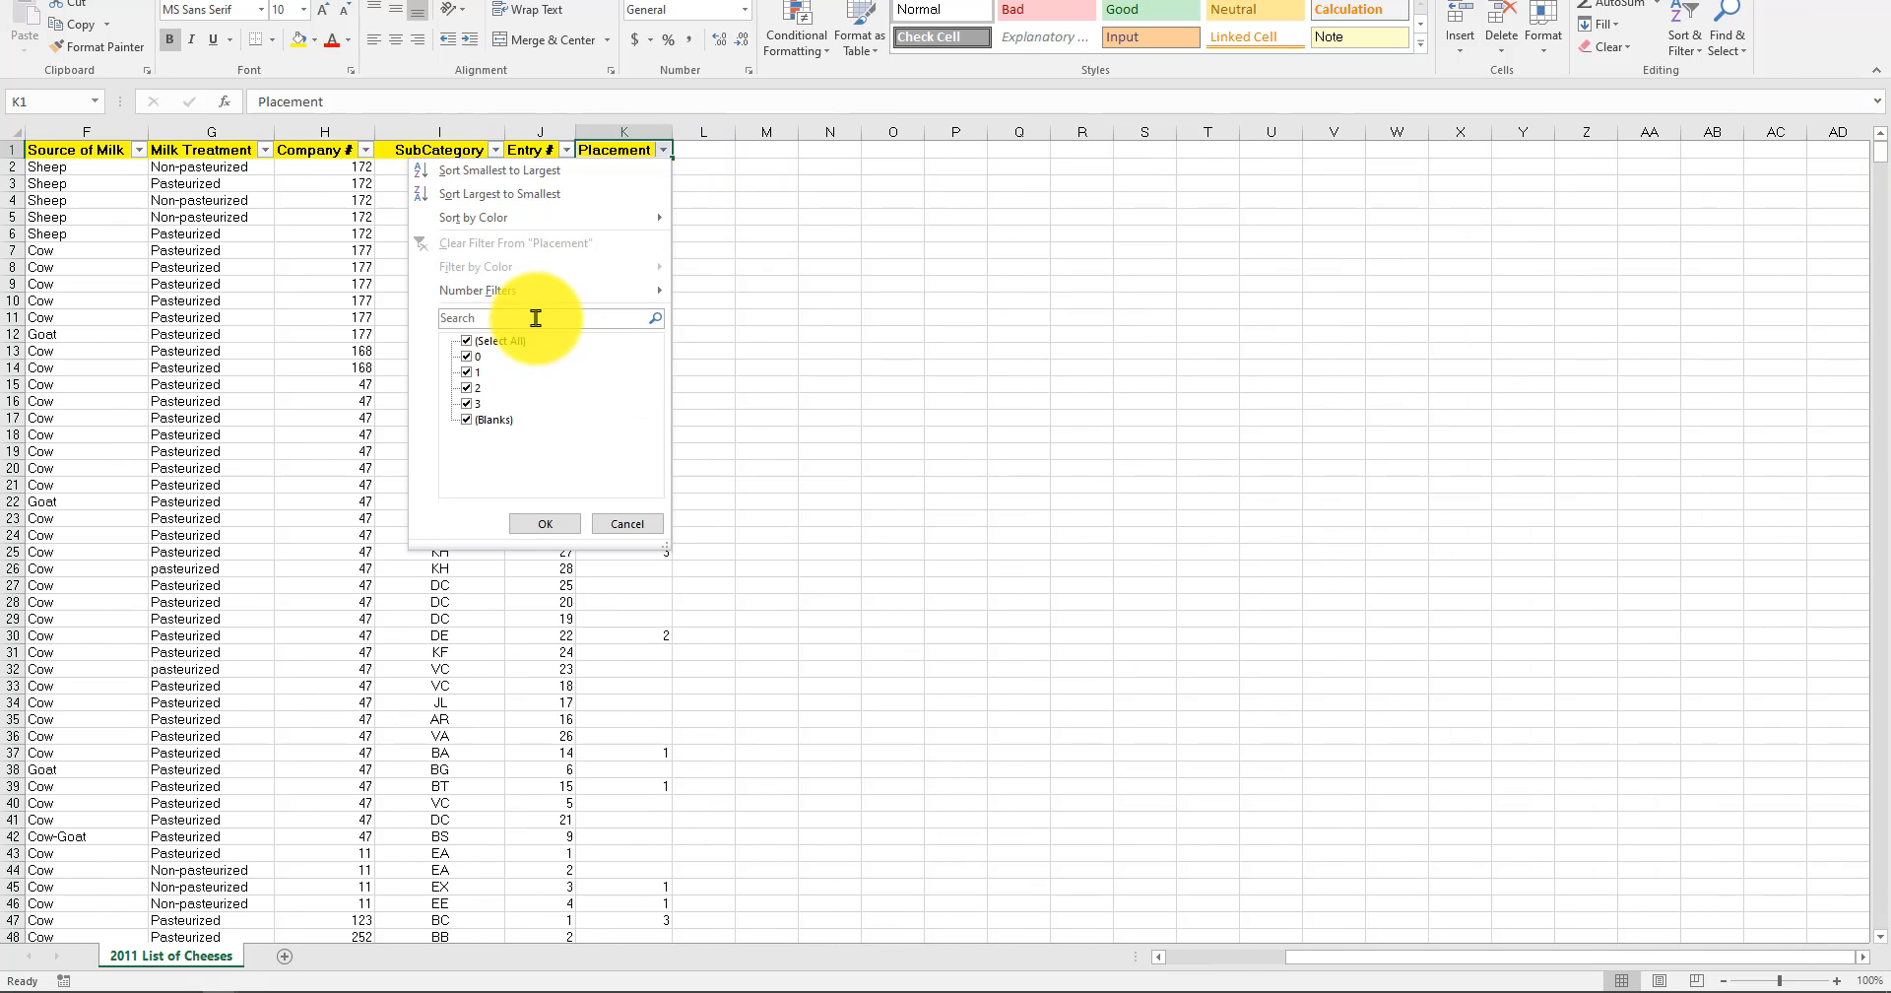
click(505, 341)
click(471, 358)
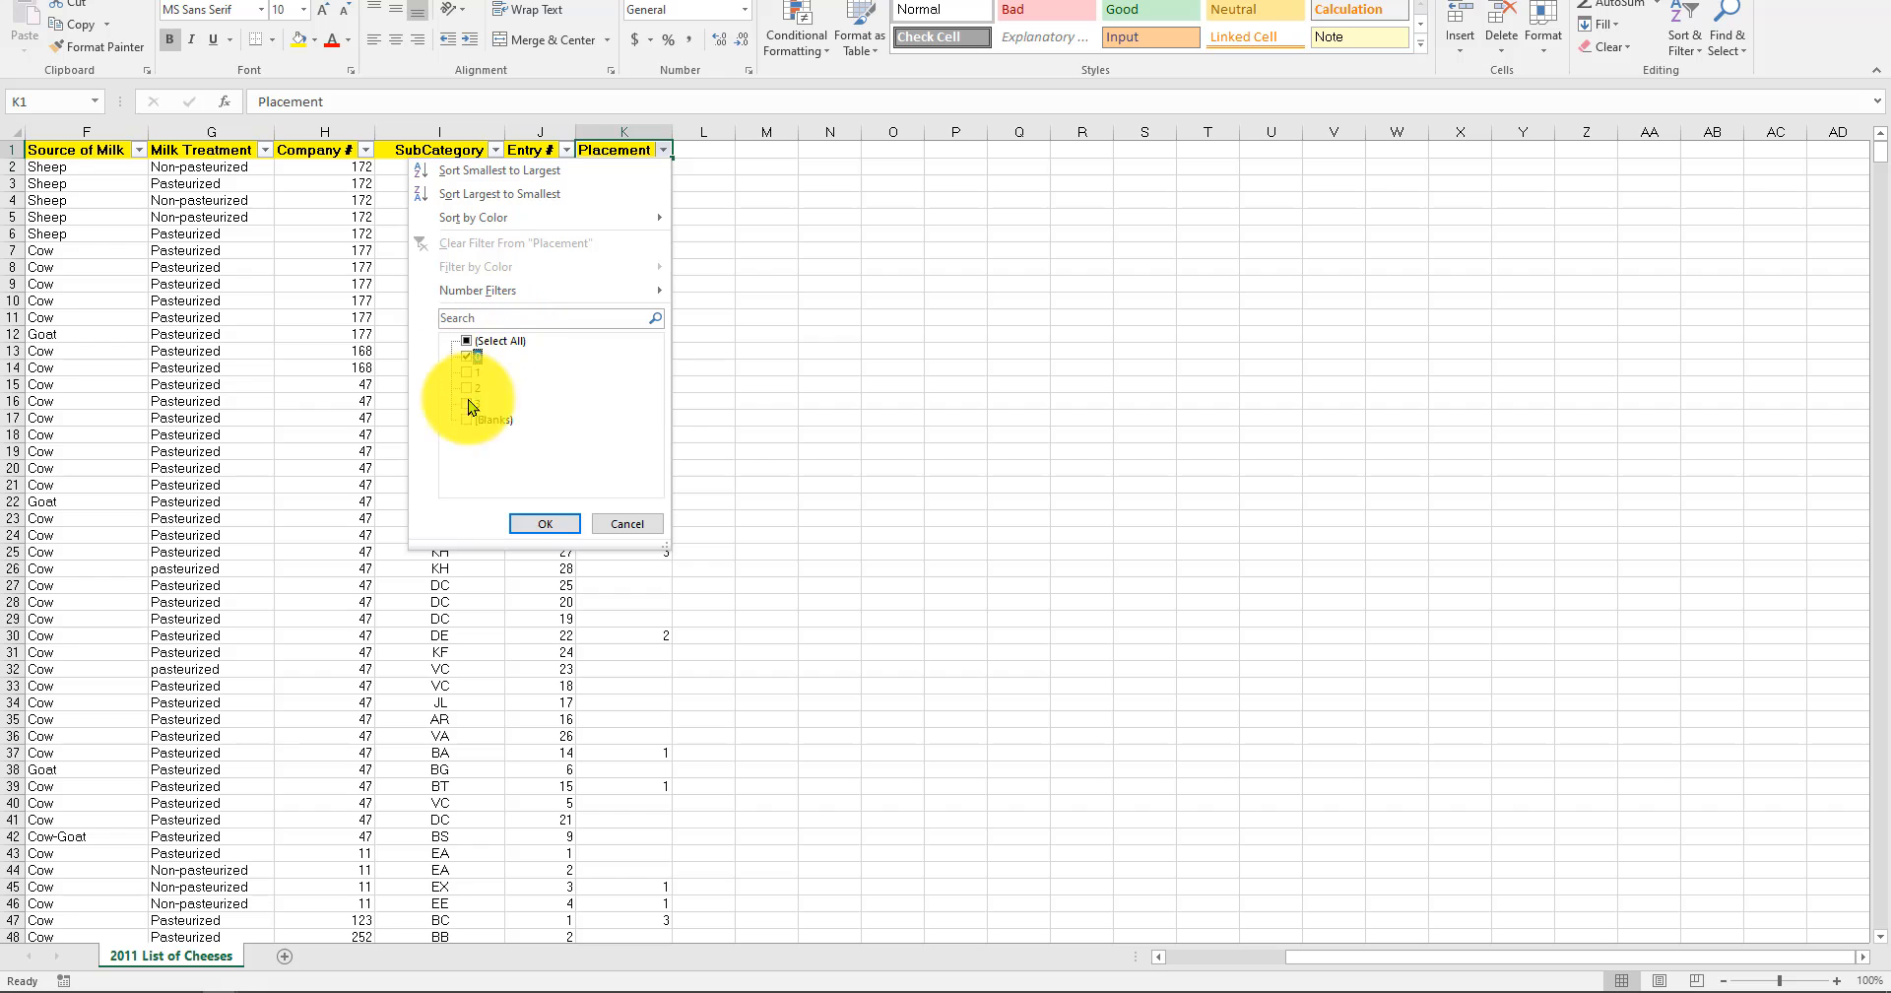
click(527, 523)
click(784, 629)
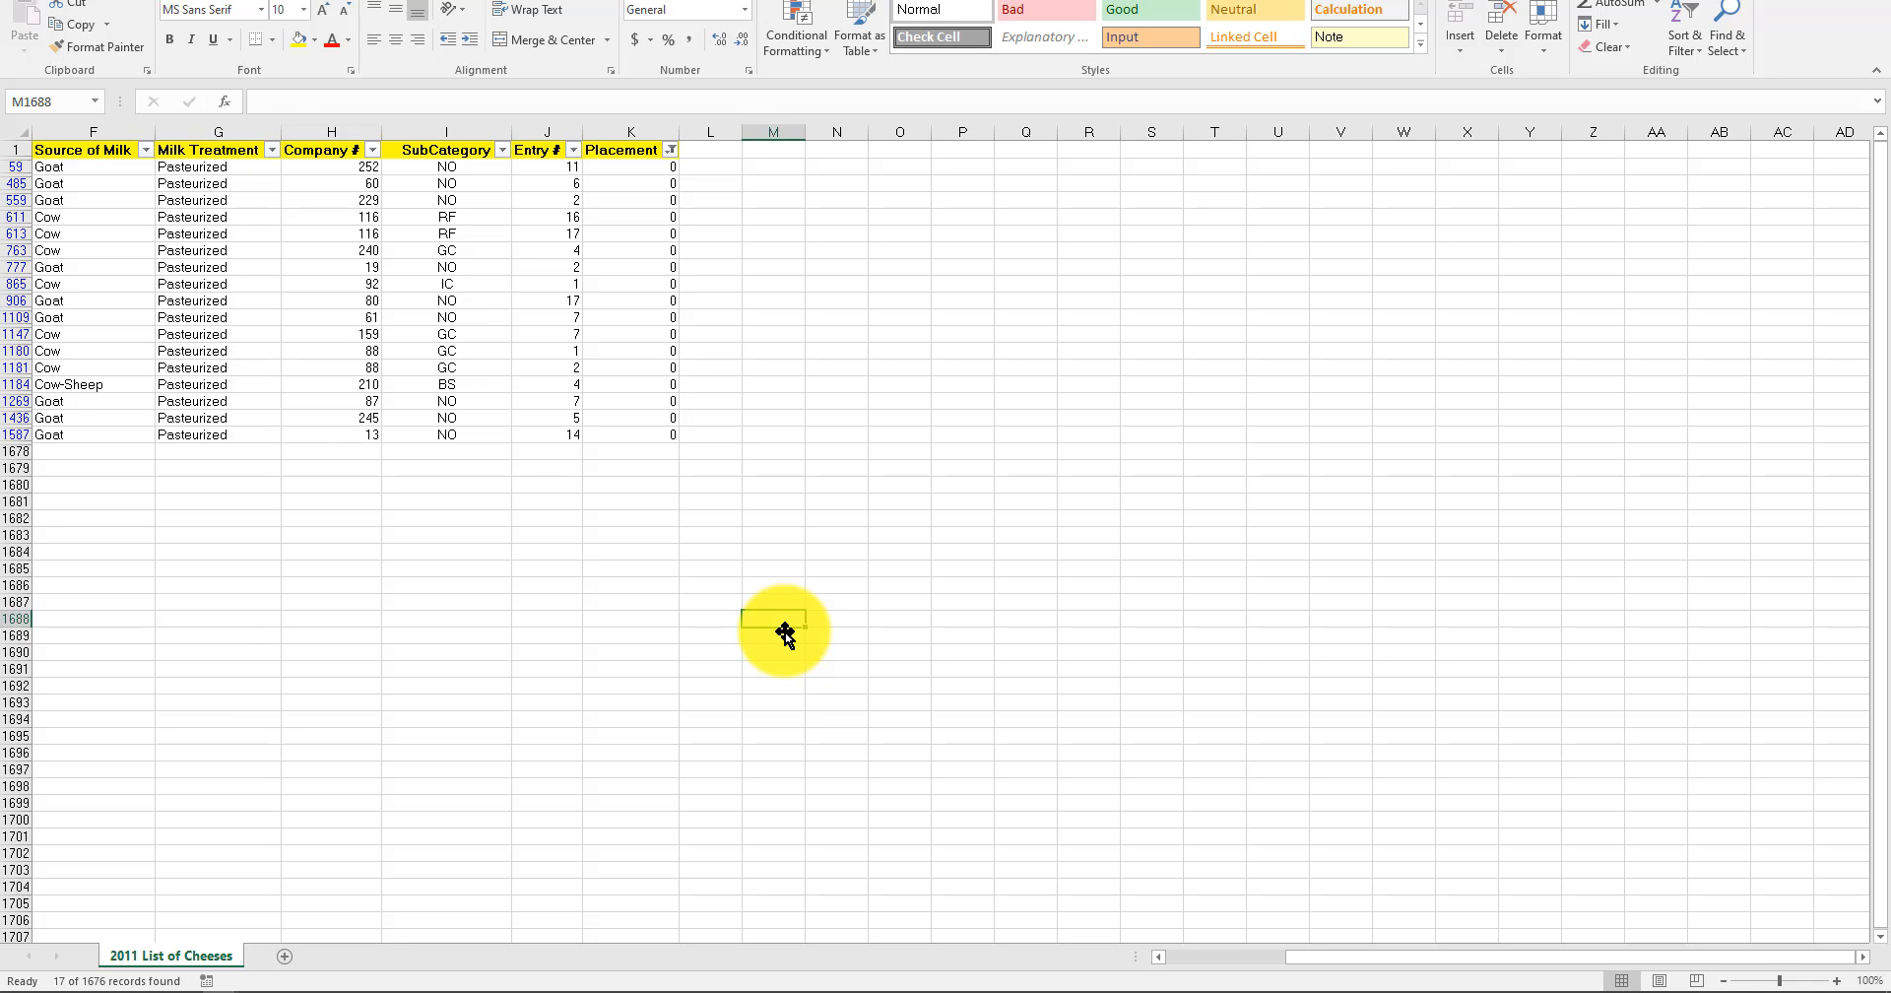
Enter 5 in cell O559 beside the filtered data.
click(898, 199)
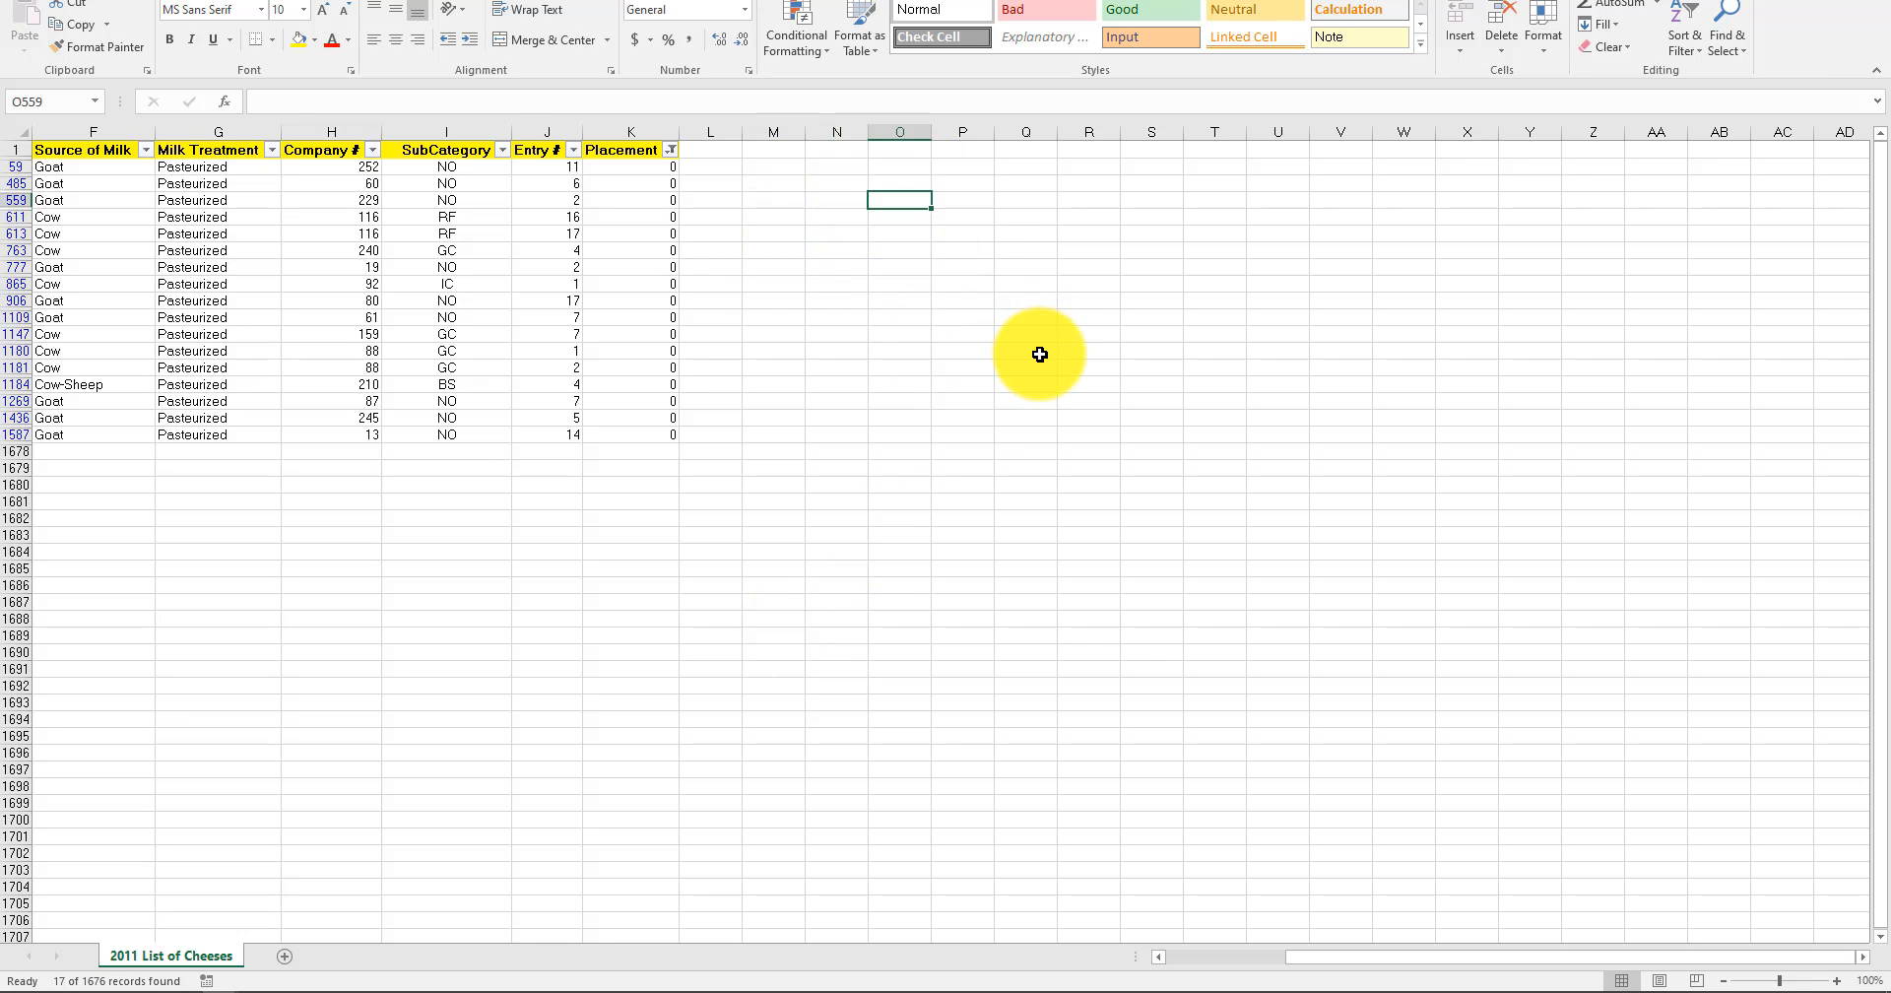
text(5)
key(Return)
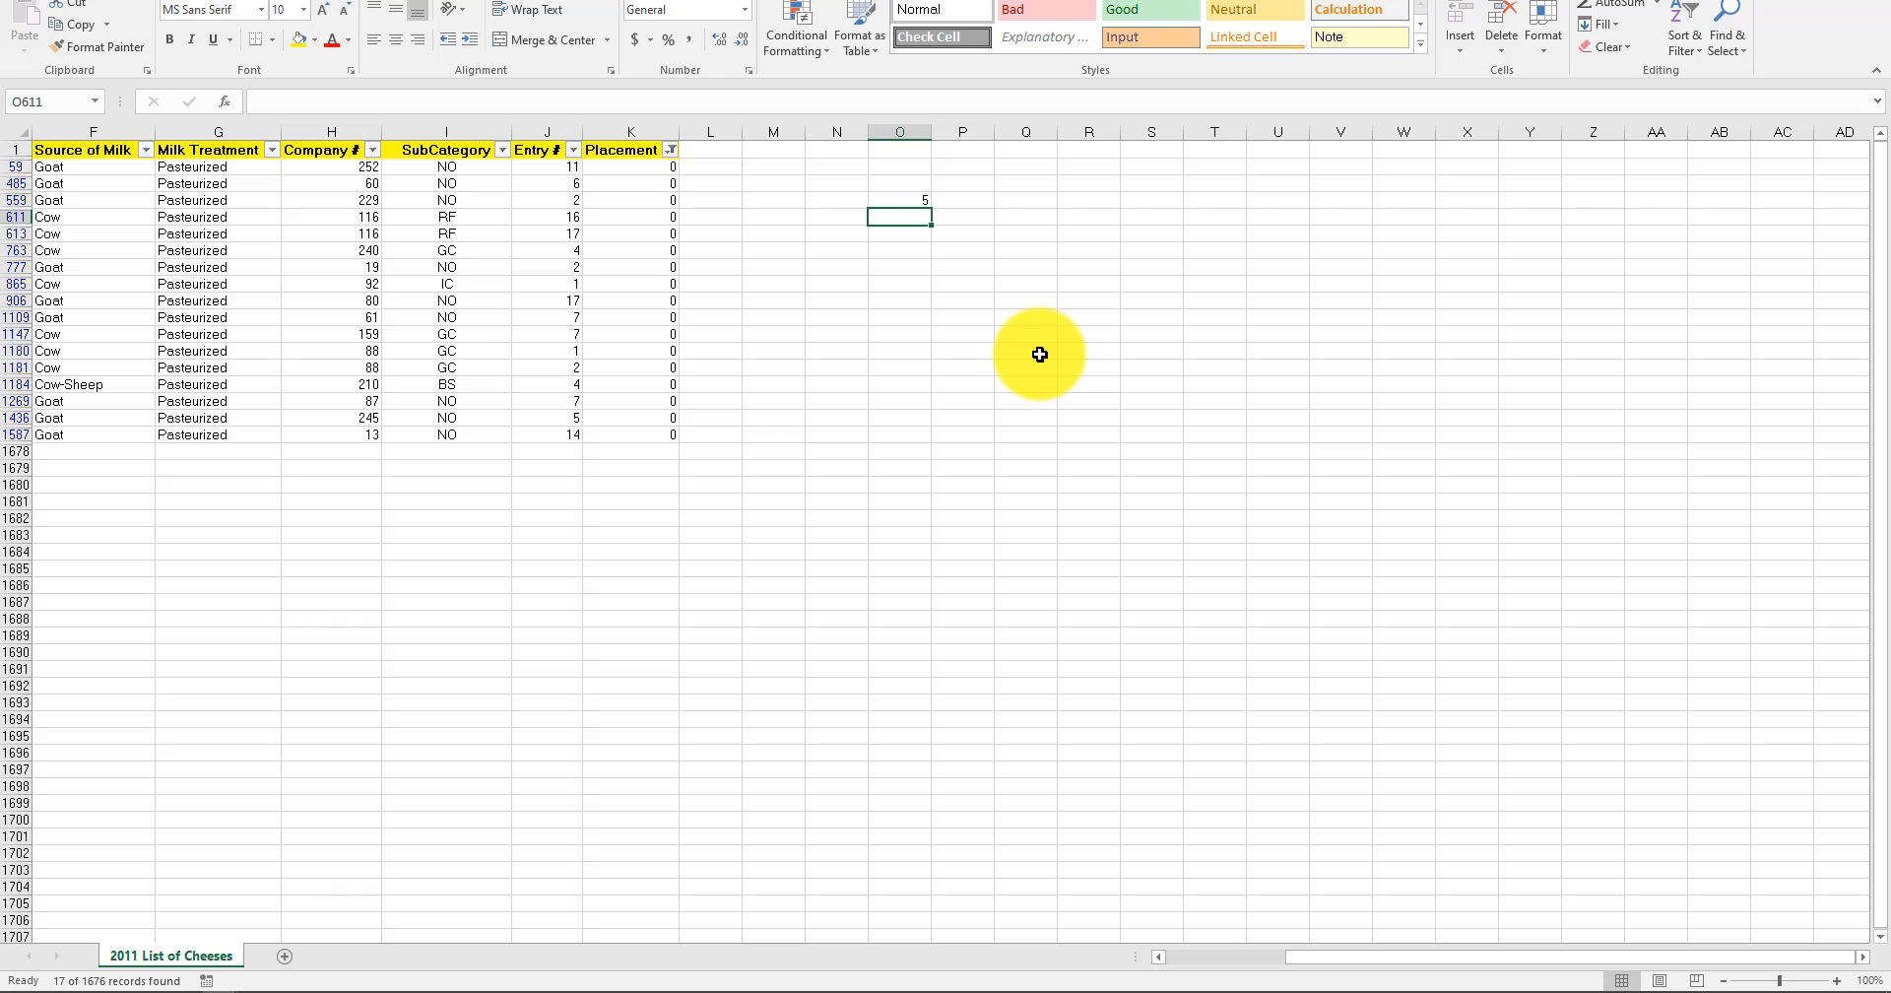
Enter 10 in cell O611 and select O559:O613 to check the average with a blank third cell.
key(Return)
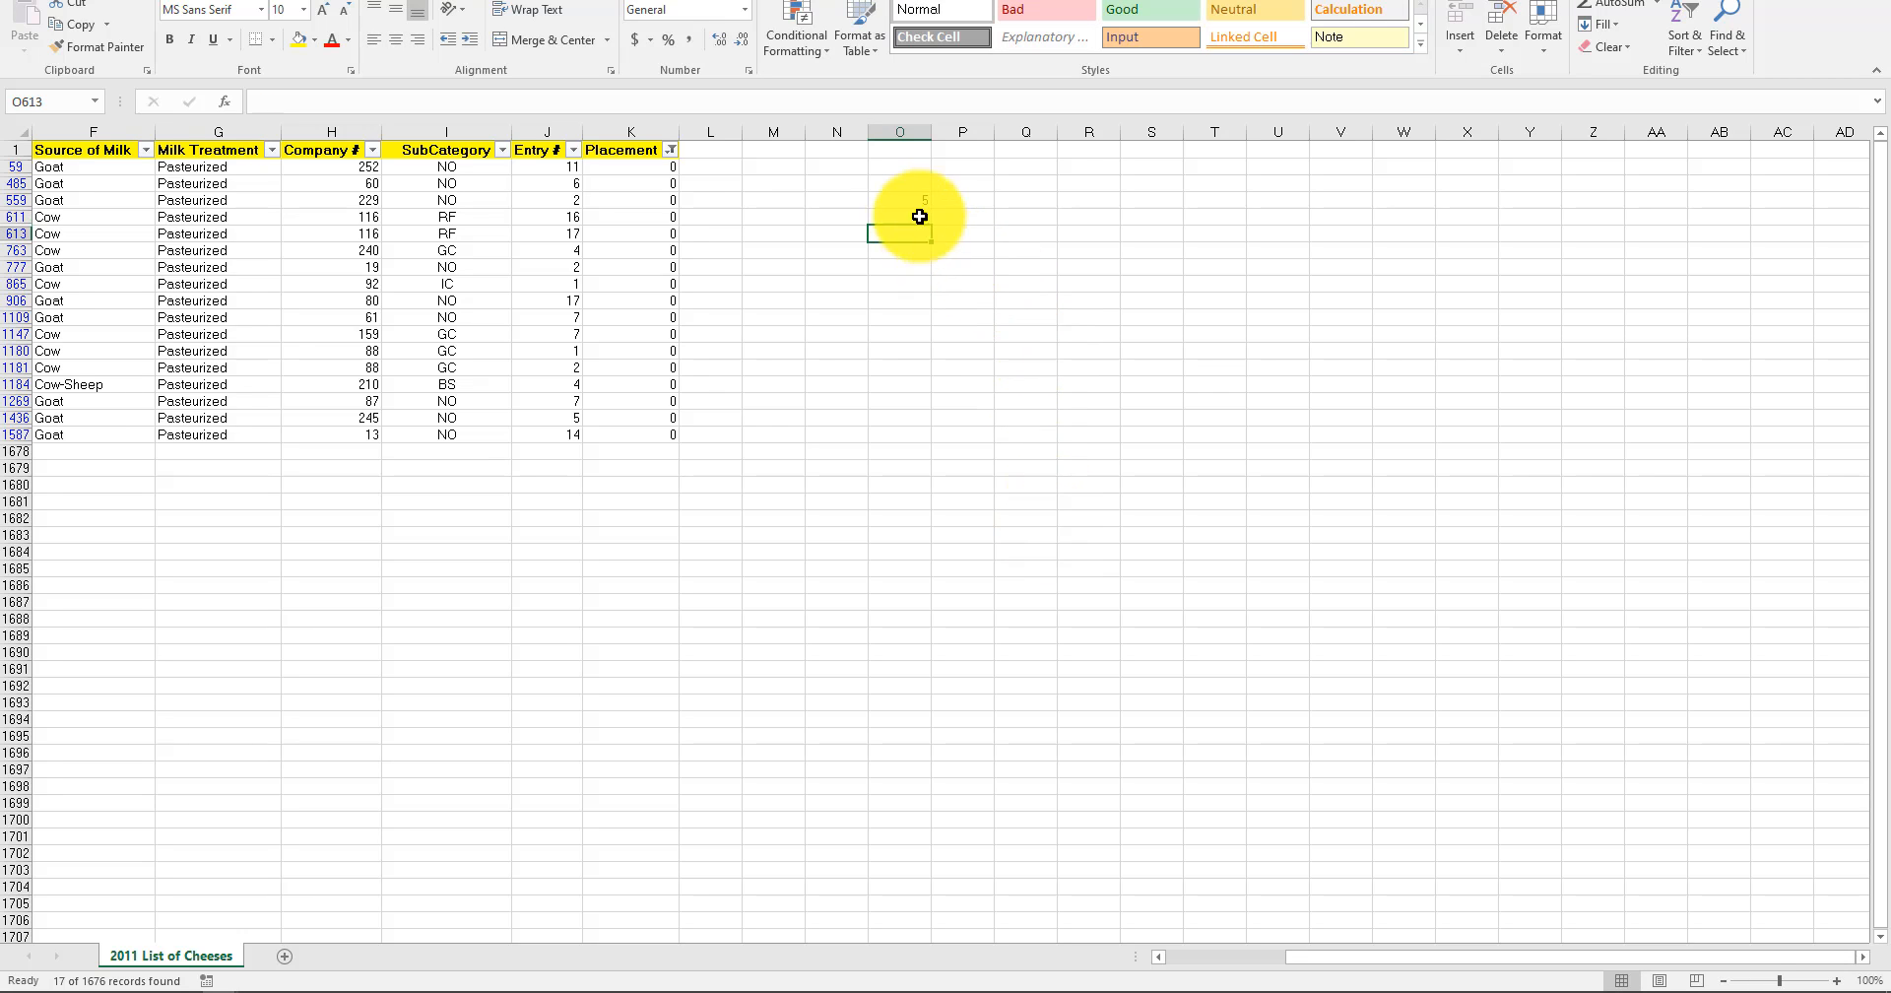
drag(907, 201, 907, 216)
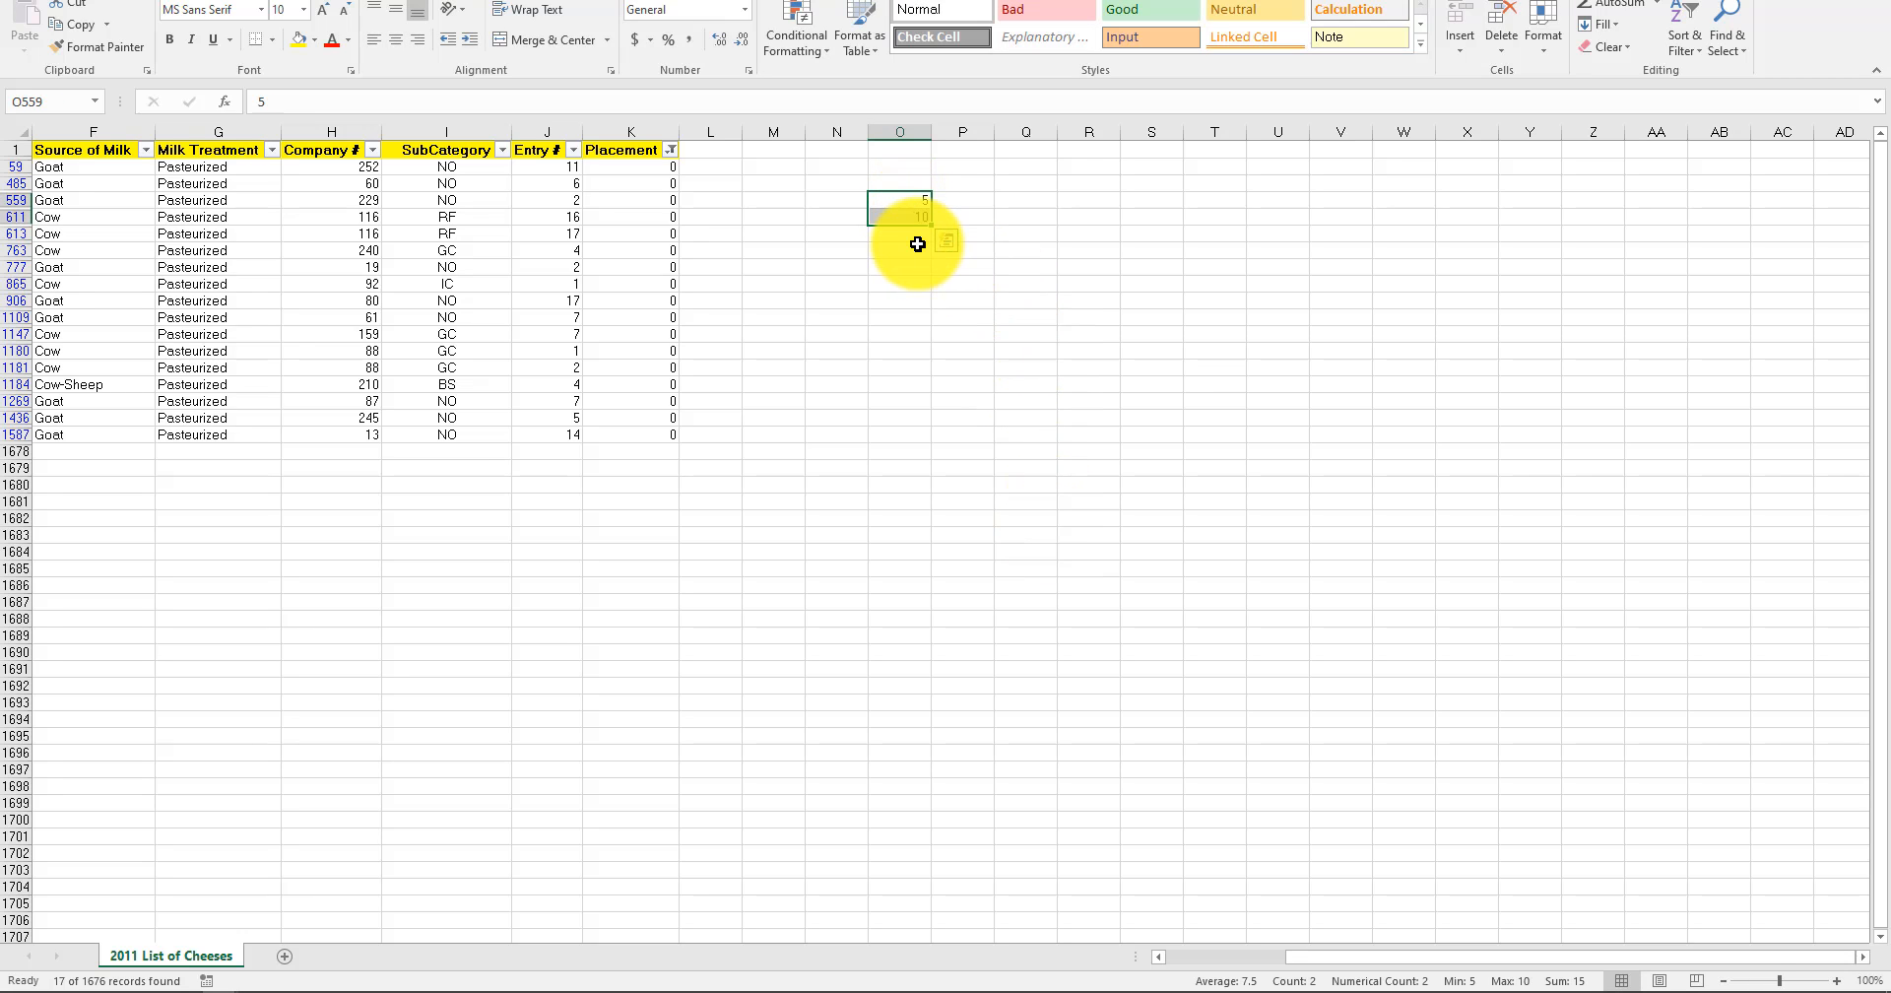
click(916, 236)
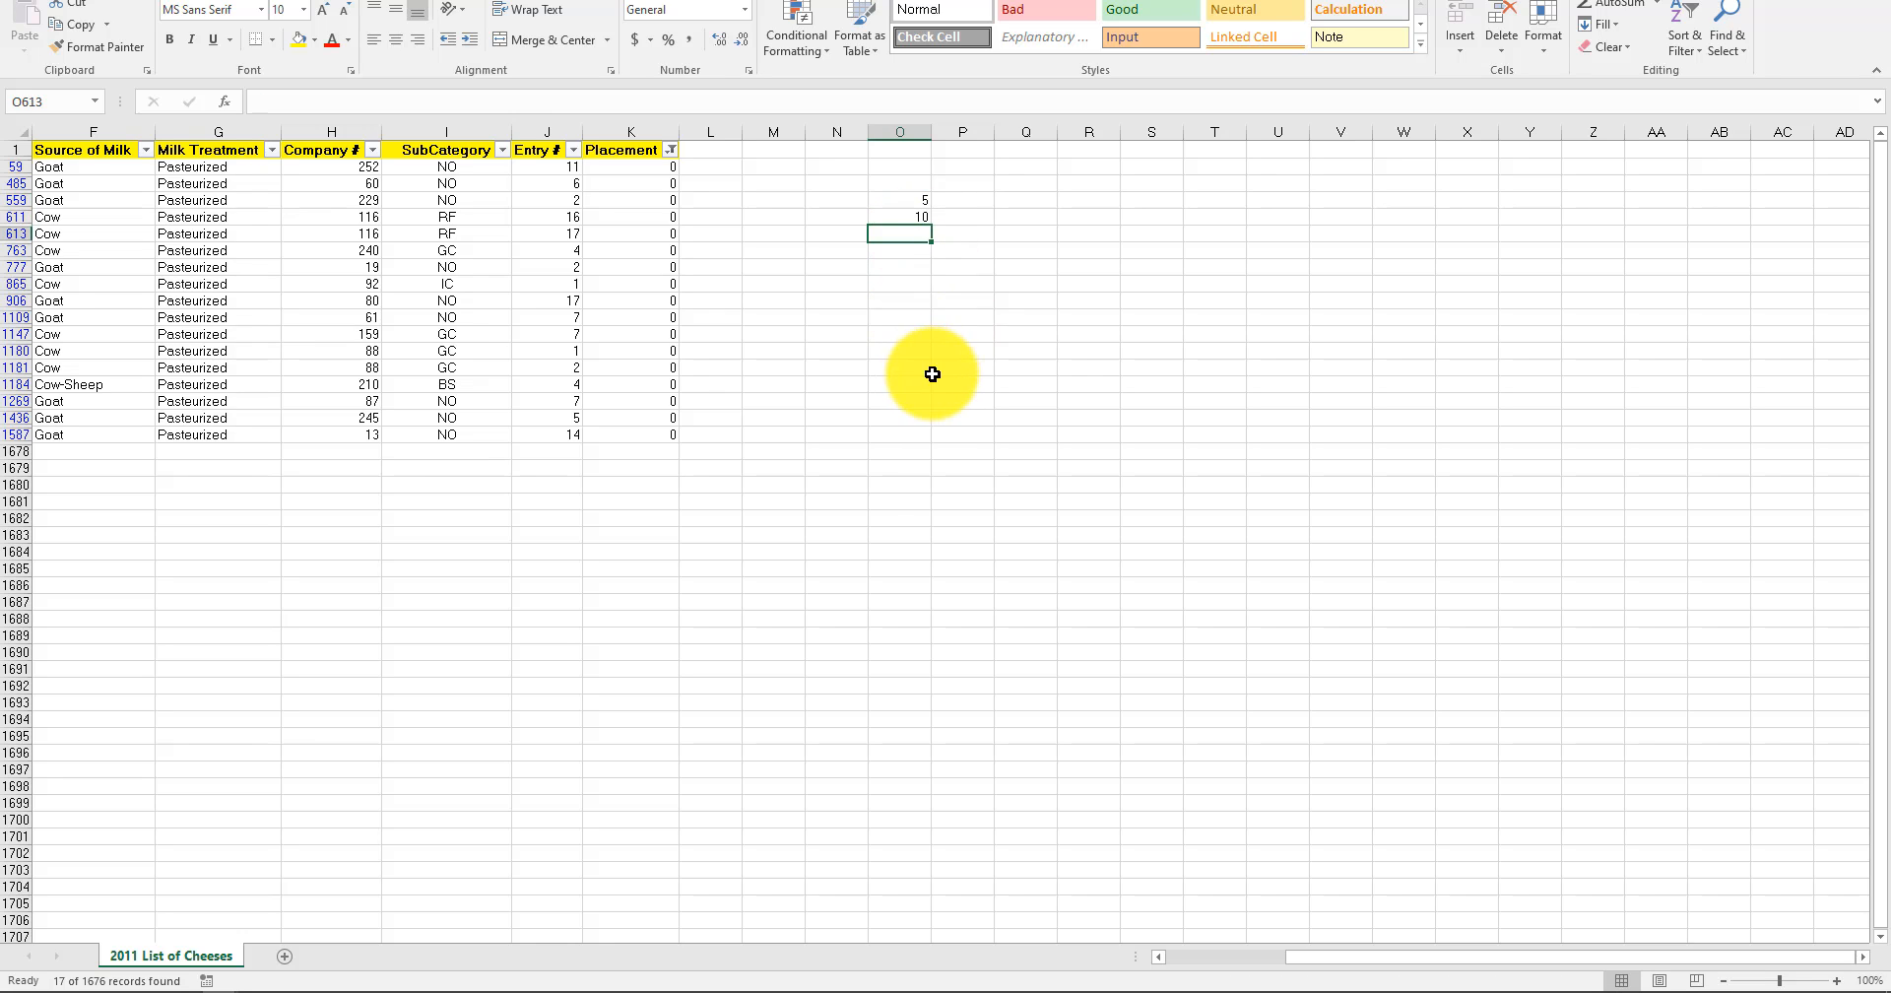
drag(899, 197, 903, 233)
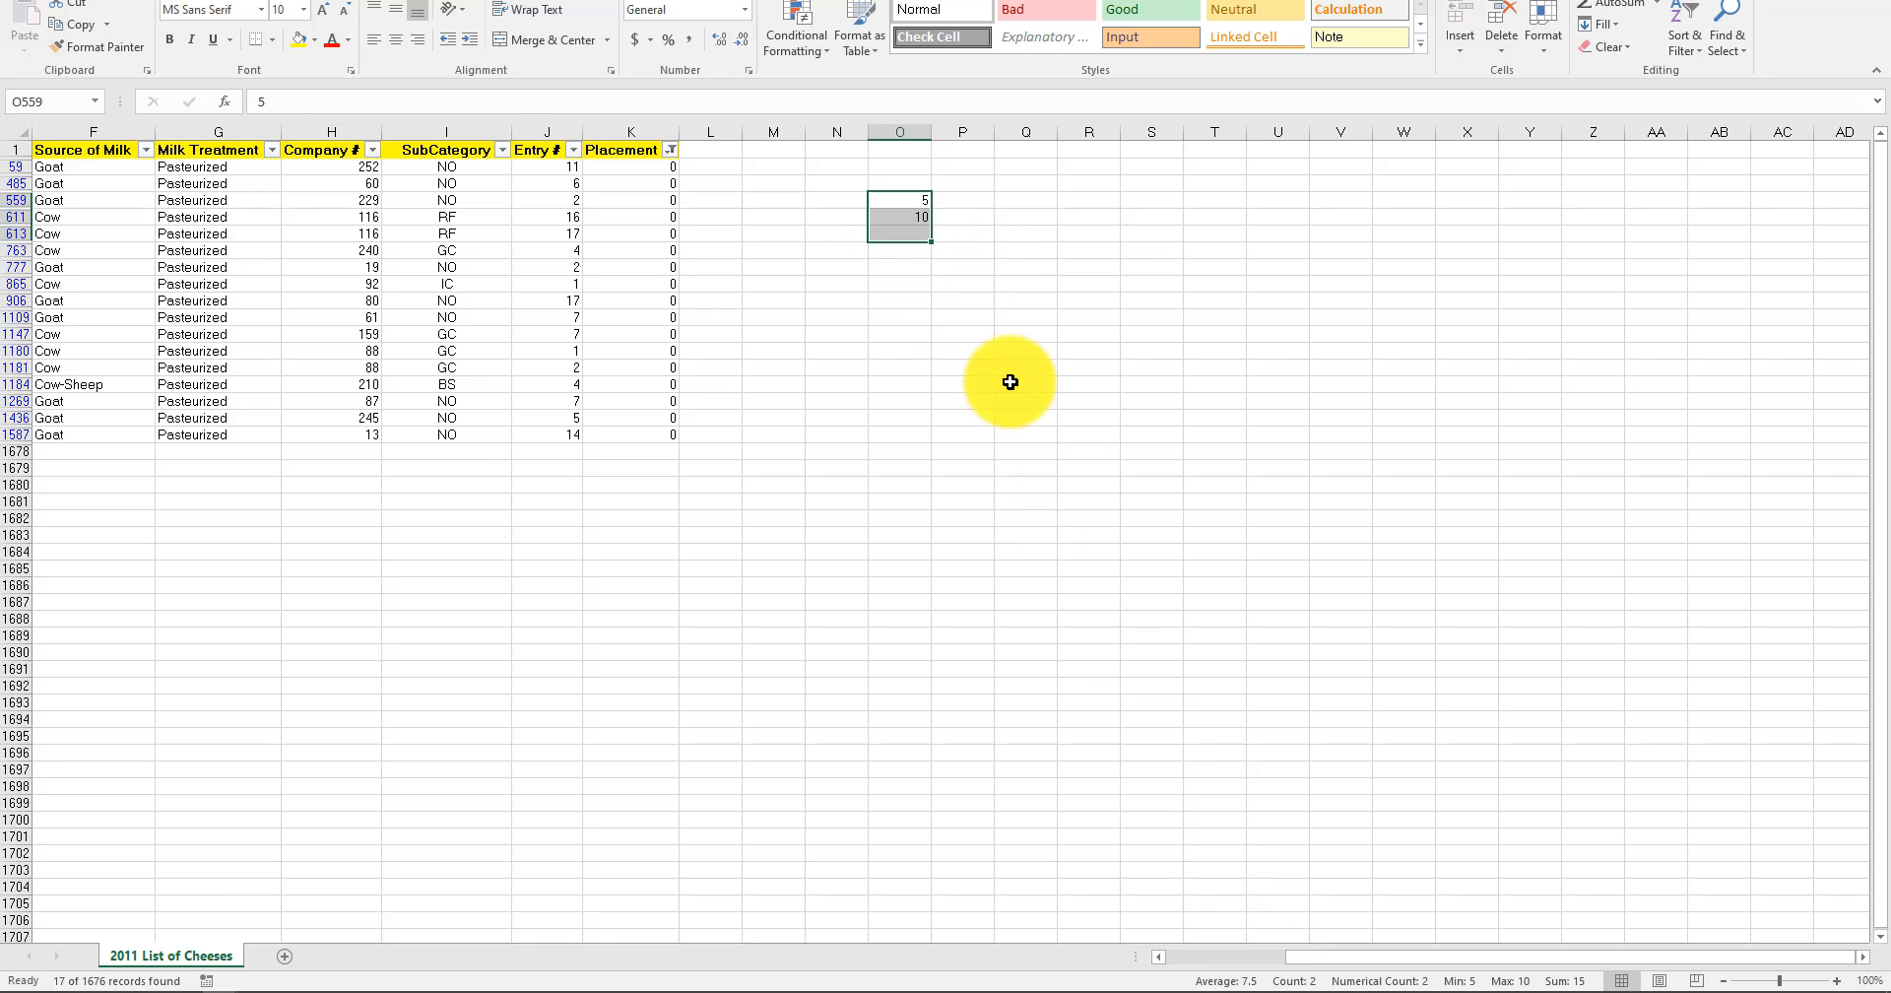
Enter 0 in cell O613 and select O559:O613 to check the average with the zero included.
click(900, 233)
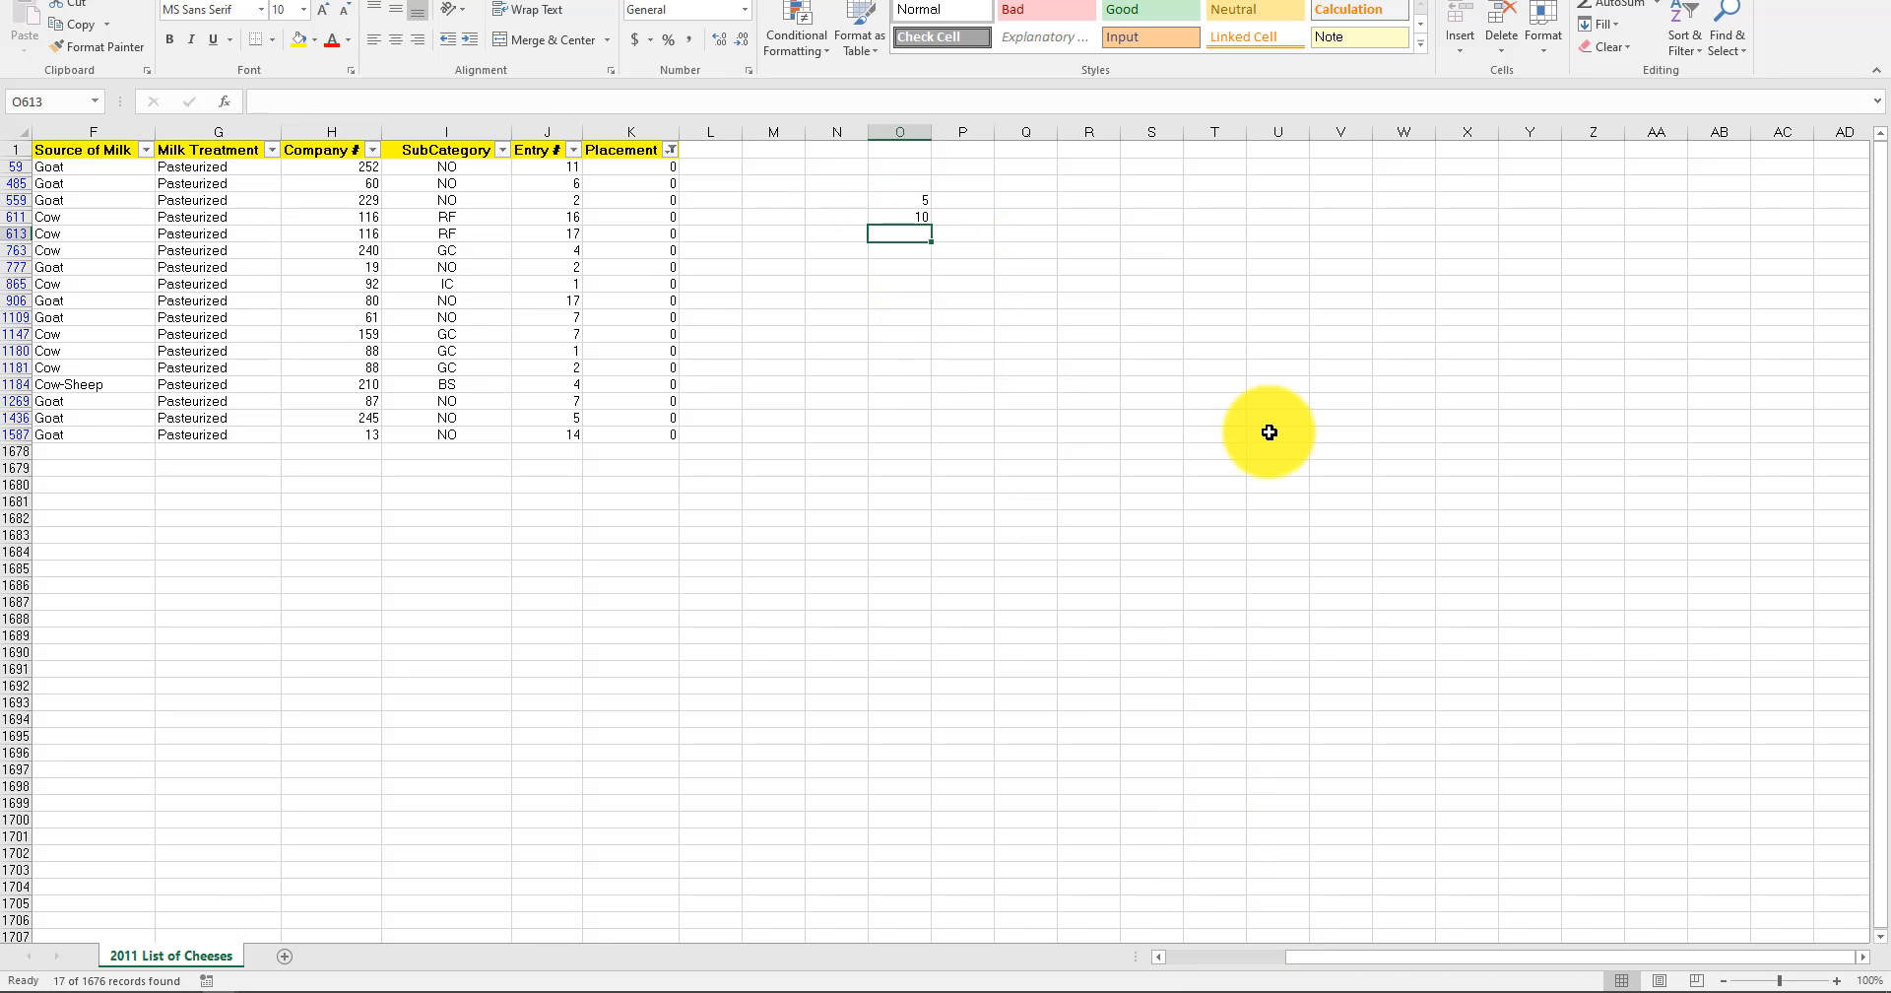
text(0)
click(1001, 424)
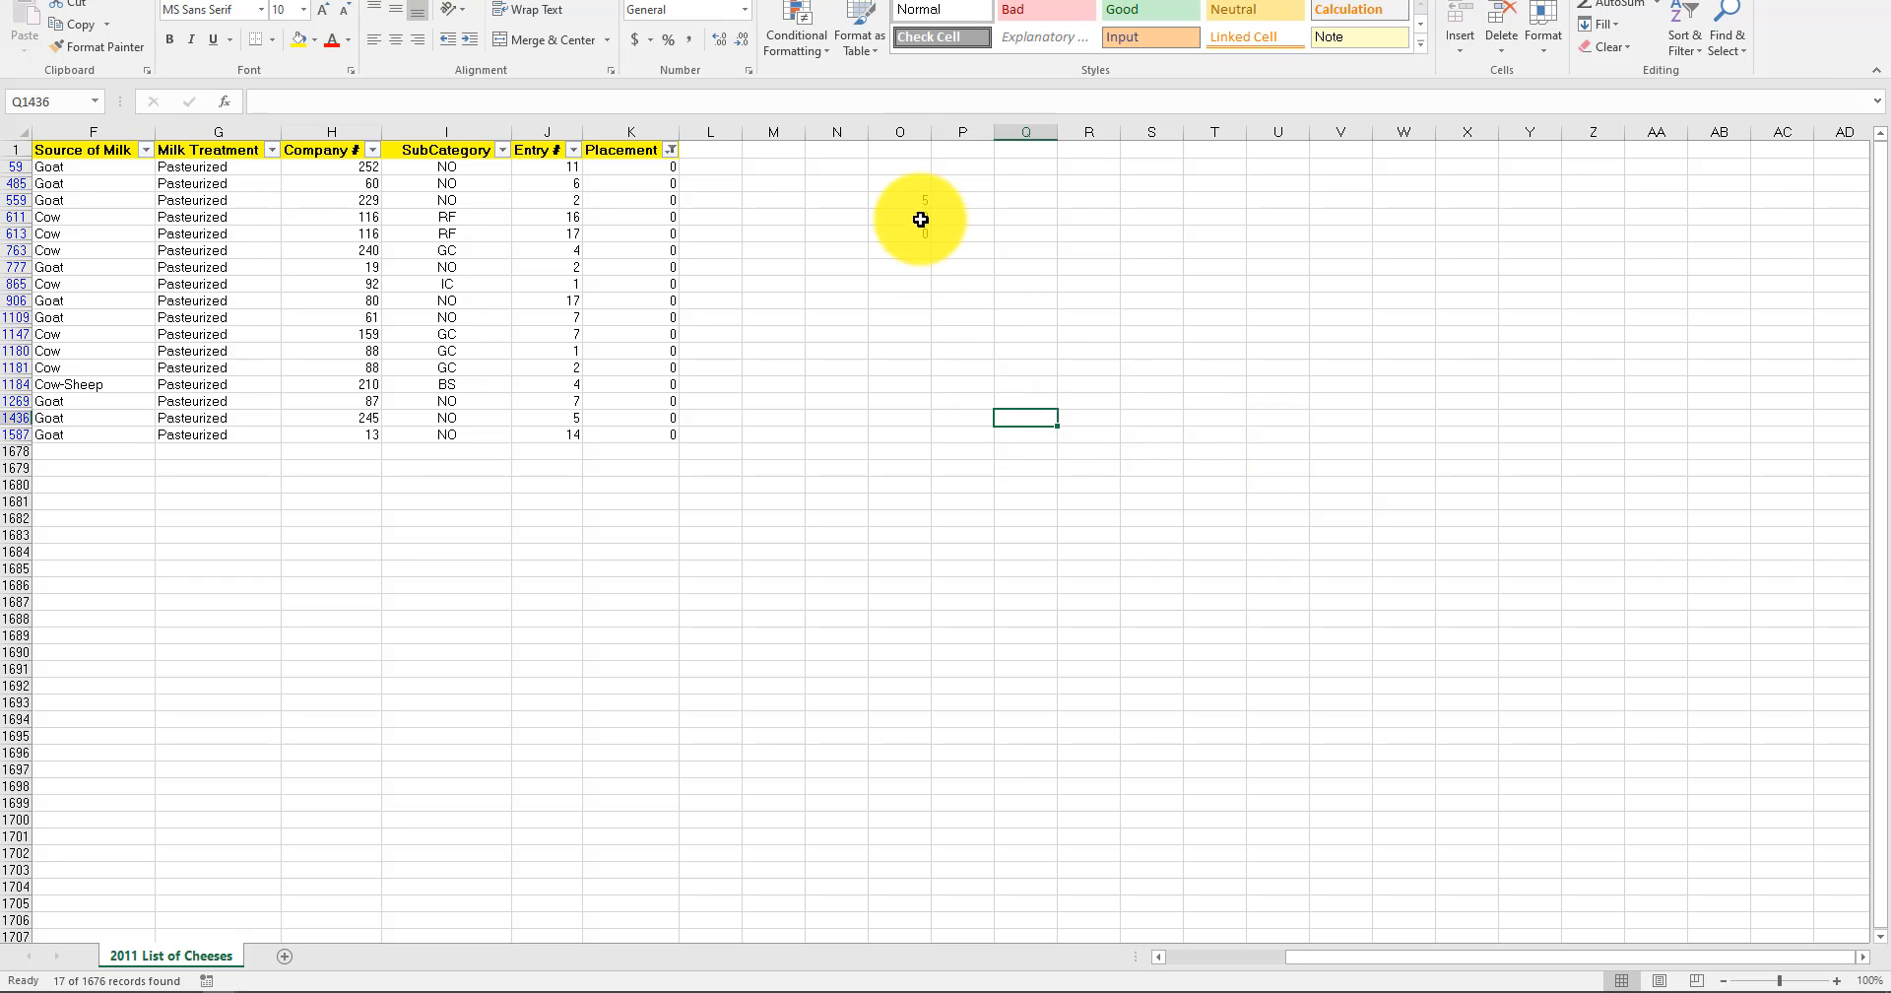
click(909, 190)
drag(908, 192, 902, 232)
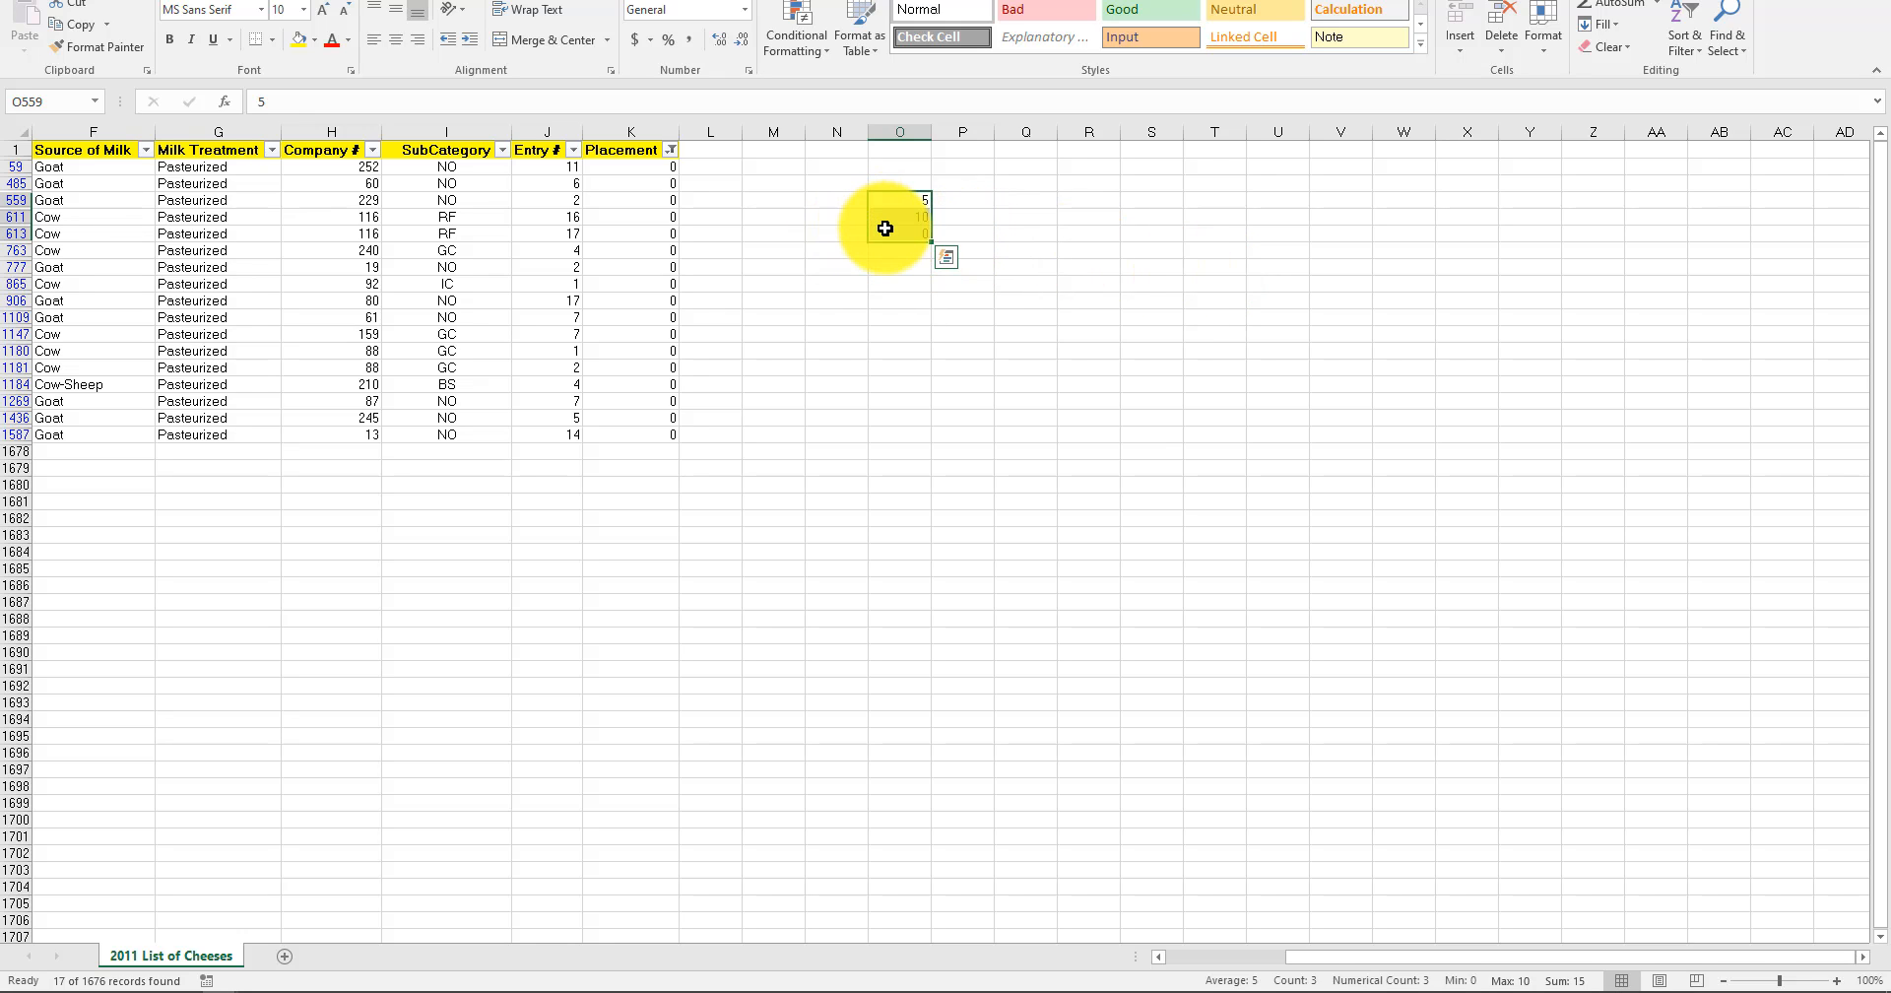
Clear the 0 from cell O613 and reselect O559:O613 to compare the average with a blank again.
click(885, 228)
key(Delete)
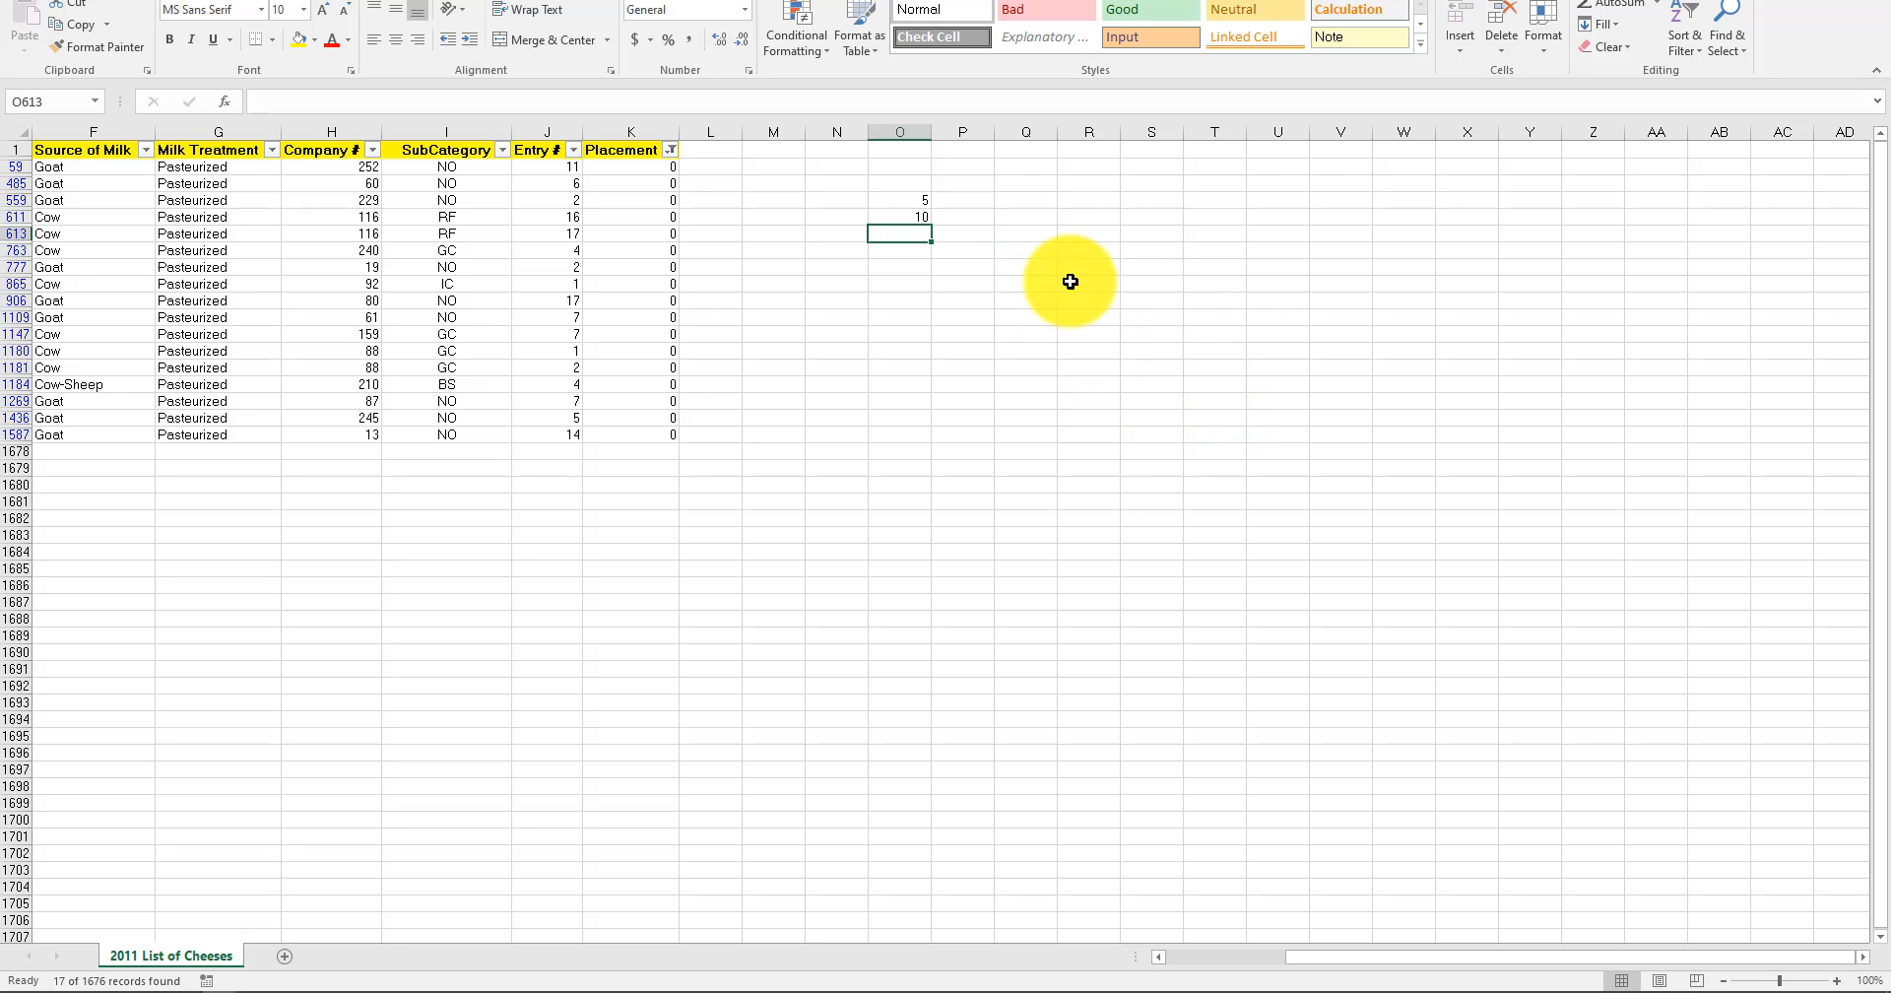
click(889, 199)
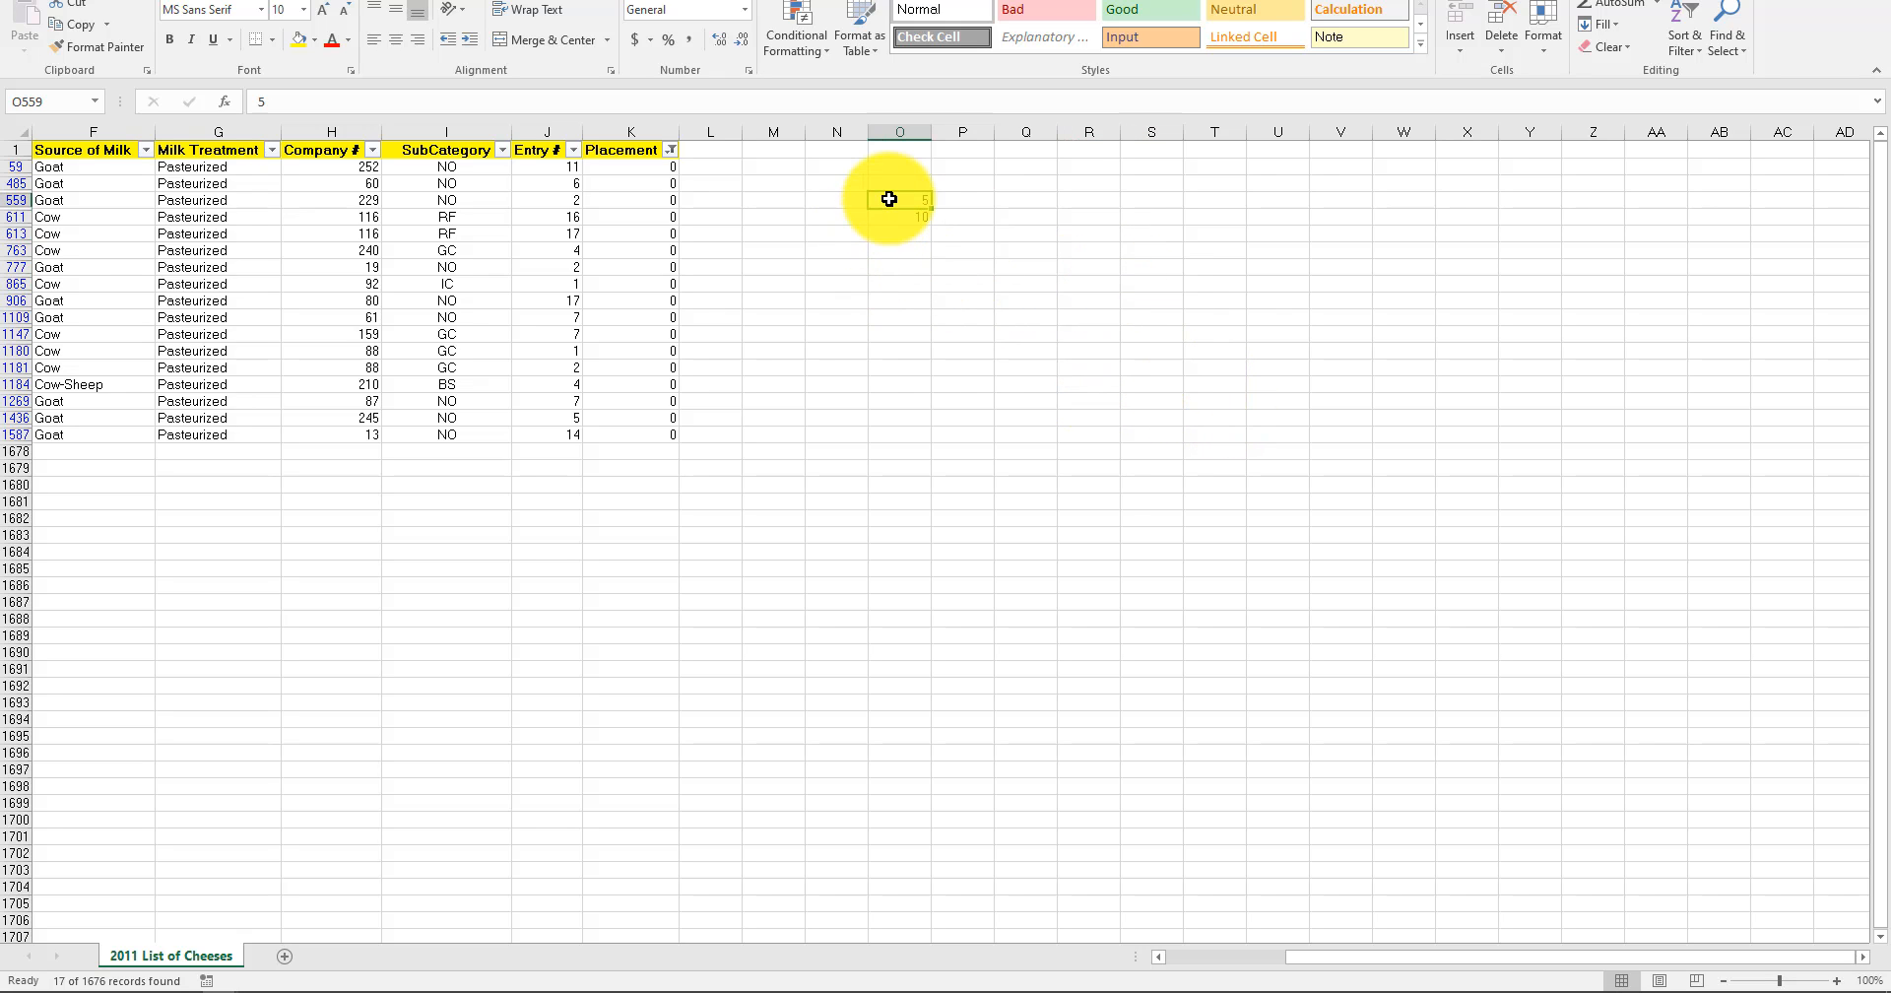
drag(889, 199, 896, 234)
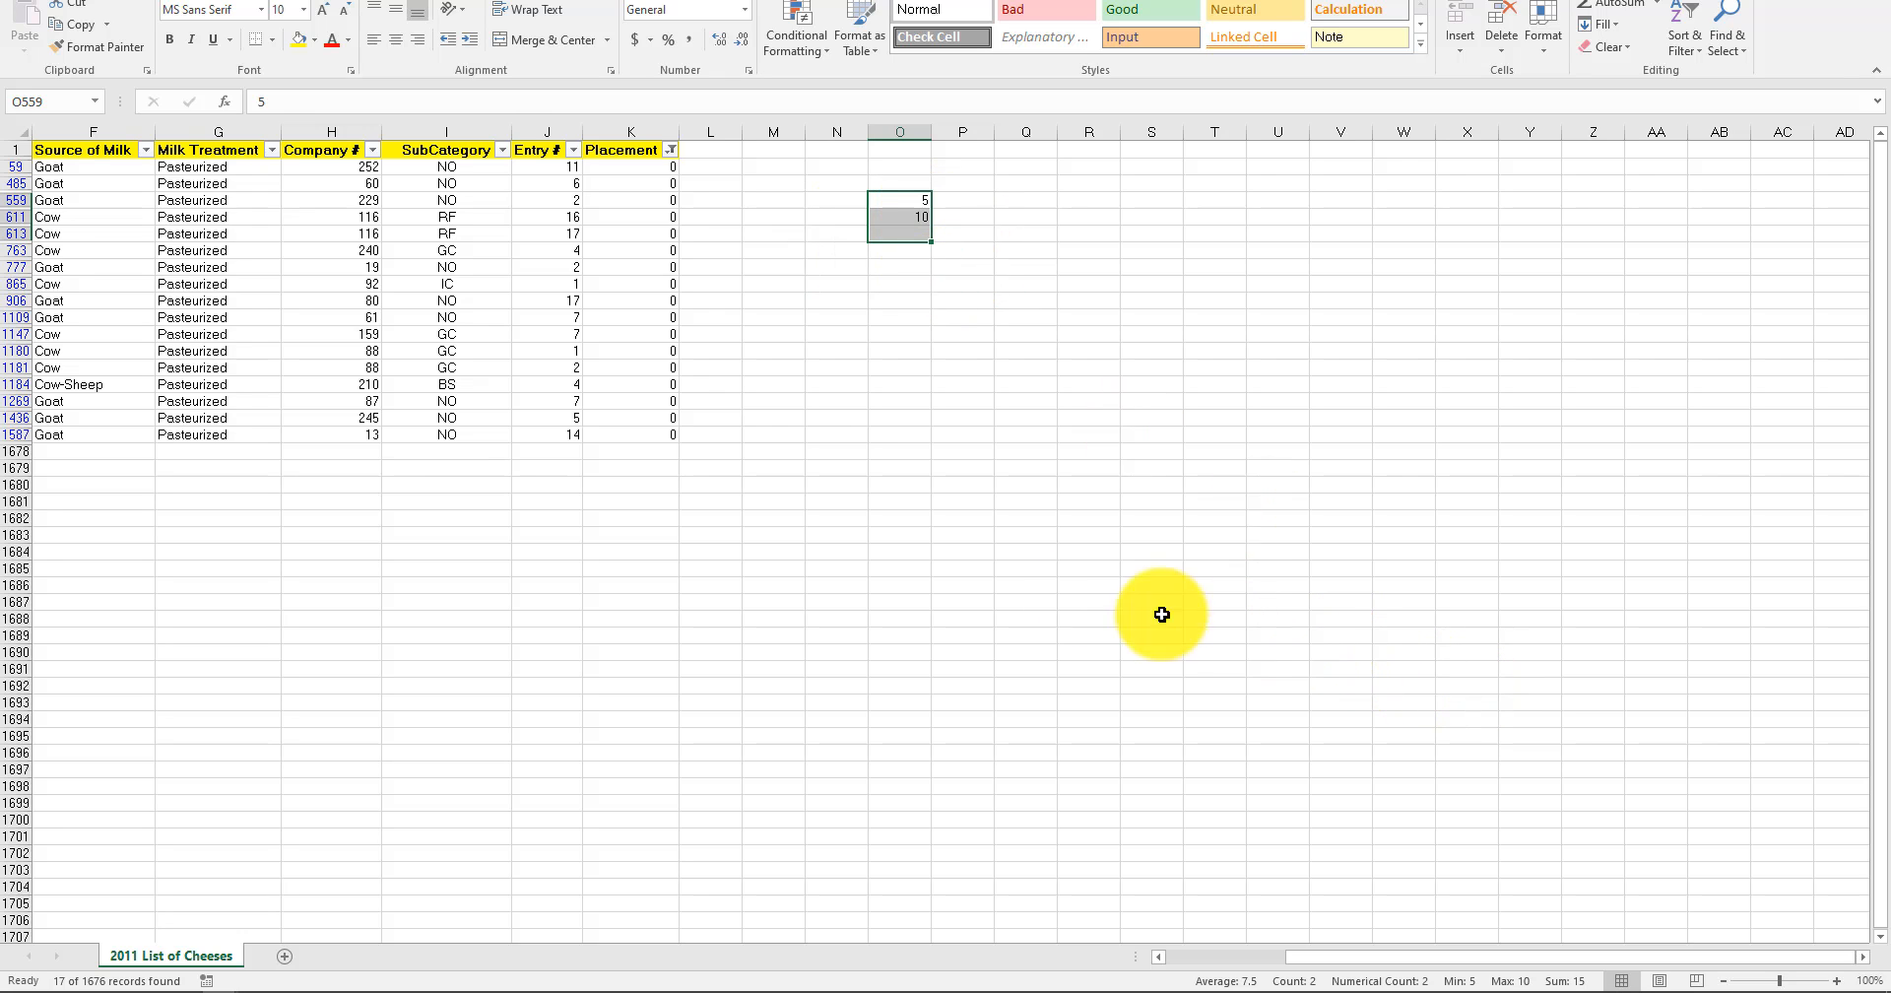
click(958, 537)
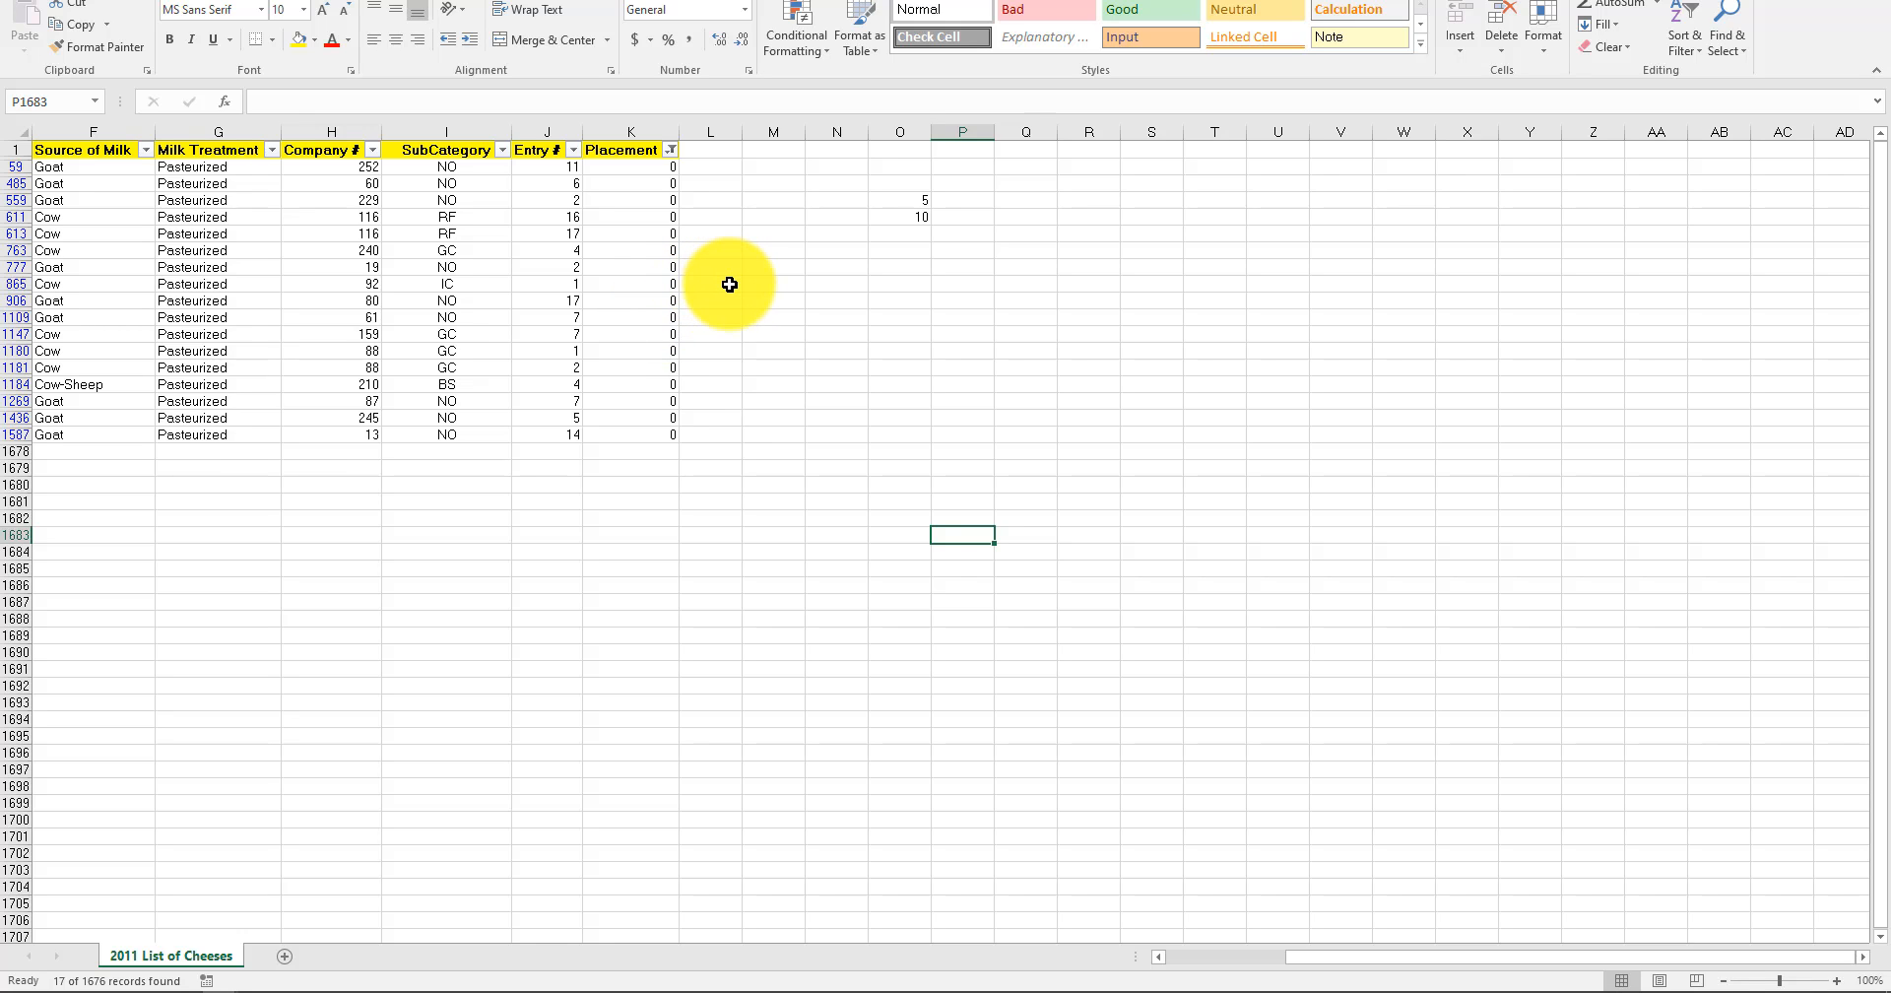
Delete the test values from O559:O611 and reset the Placement filter to show all values.
drag(911, 200, 921, 224)
key(Delete)
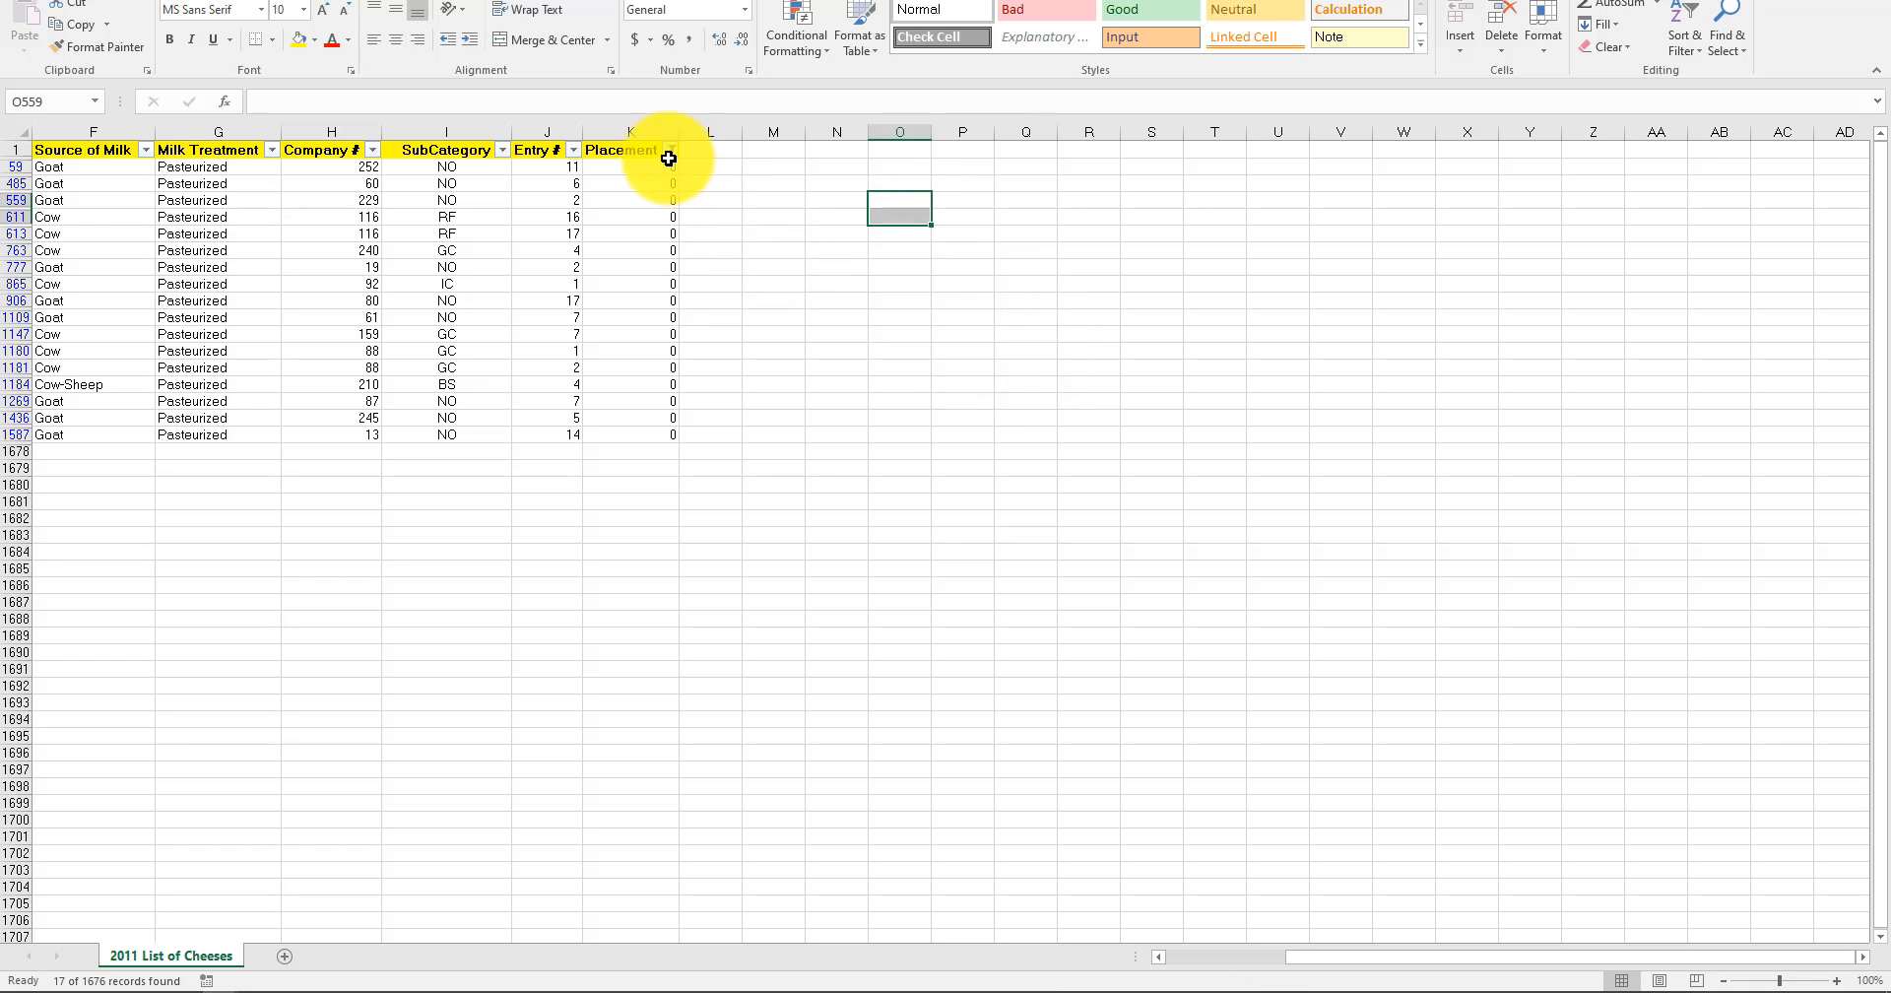
click(670, 150)
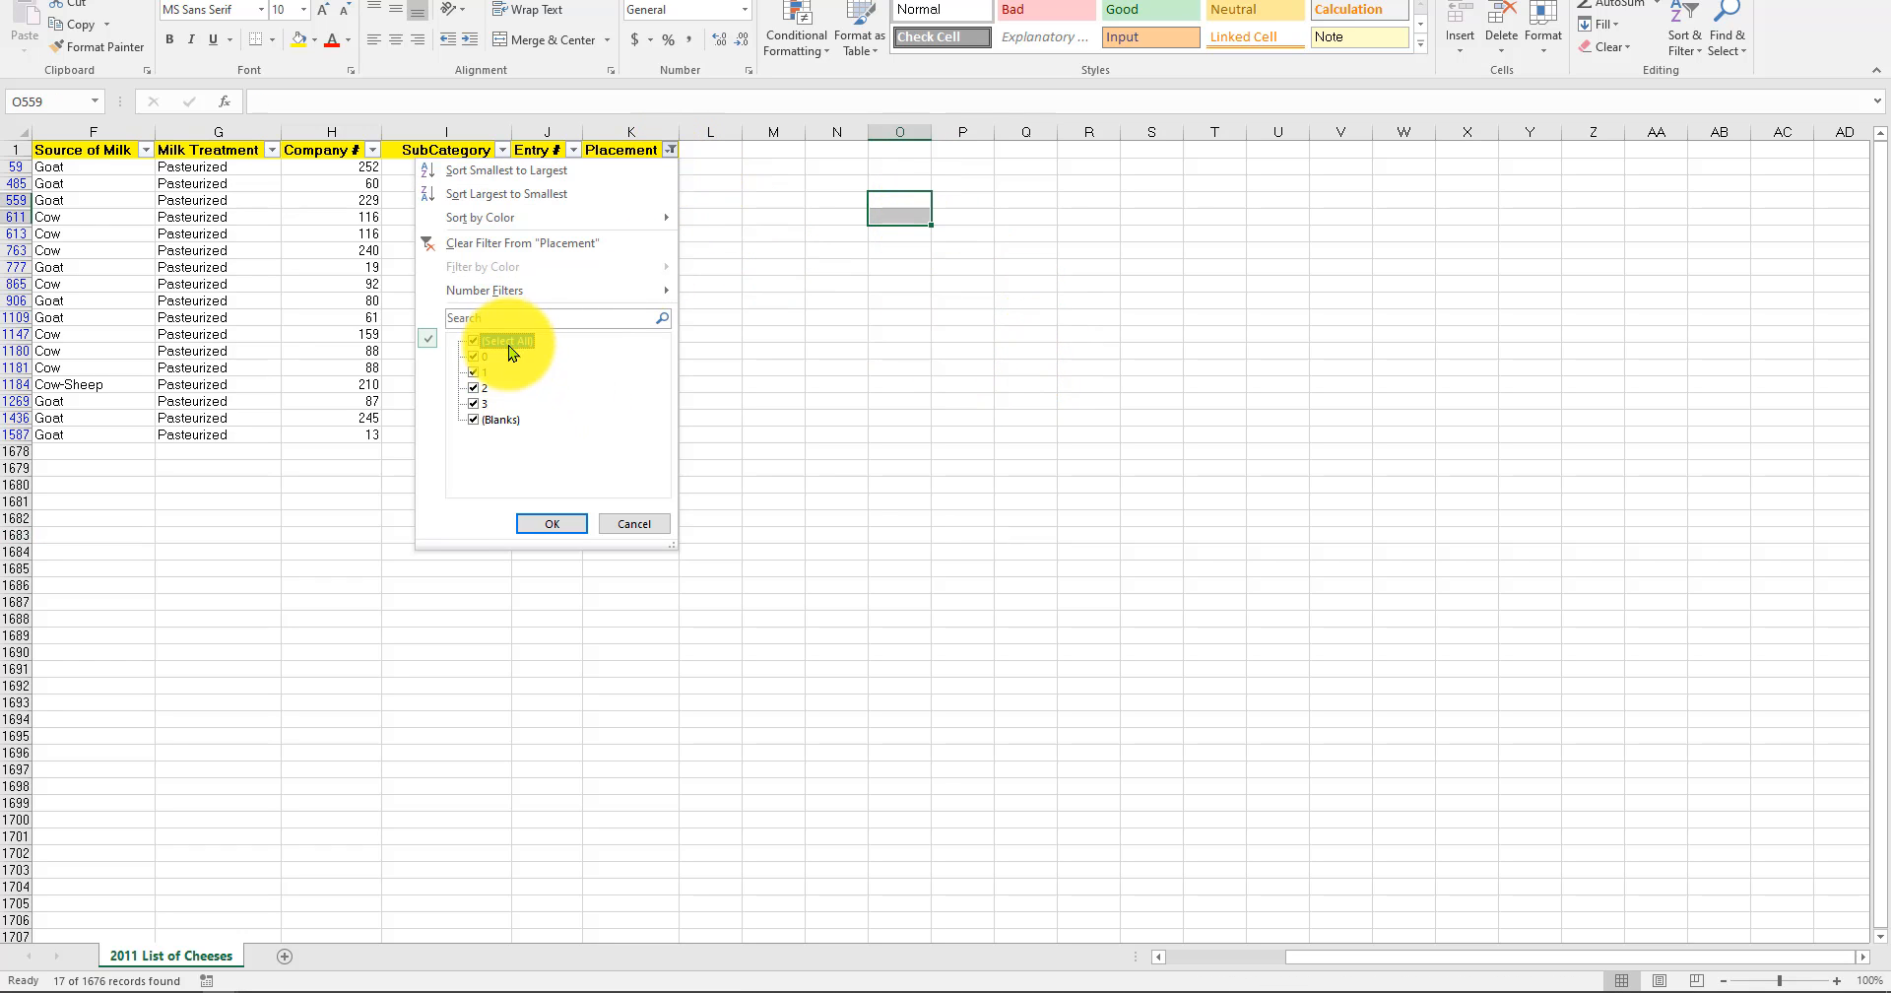
click(532, 523)
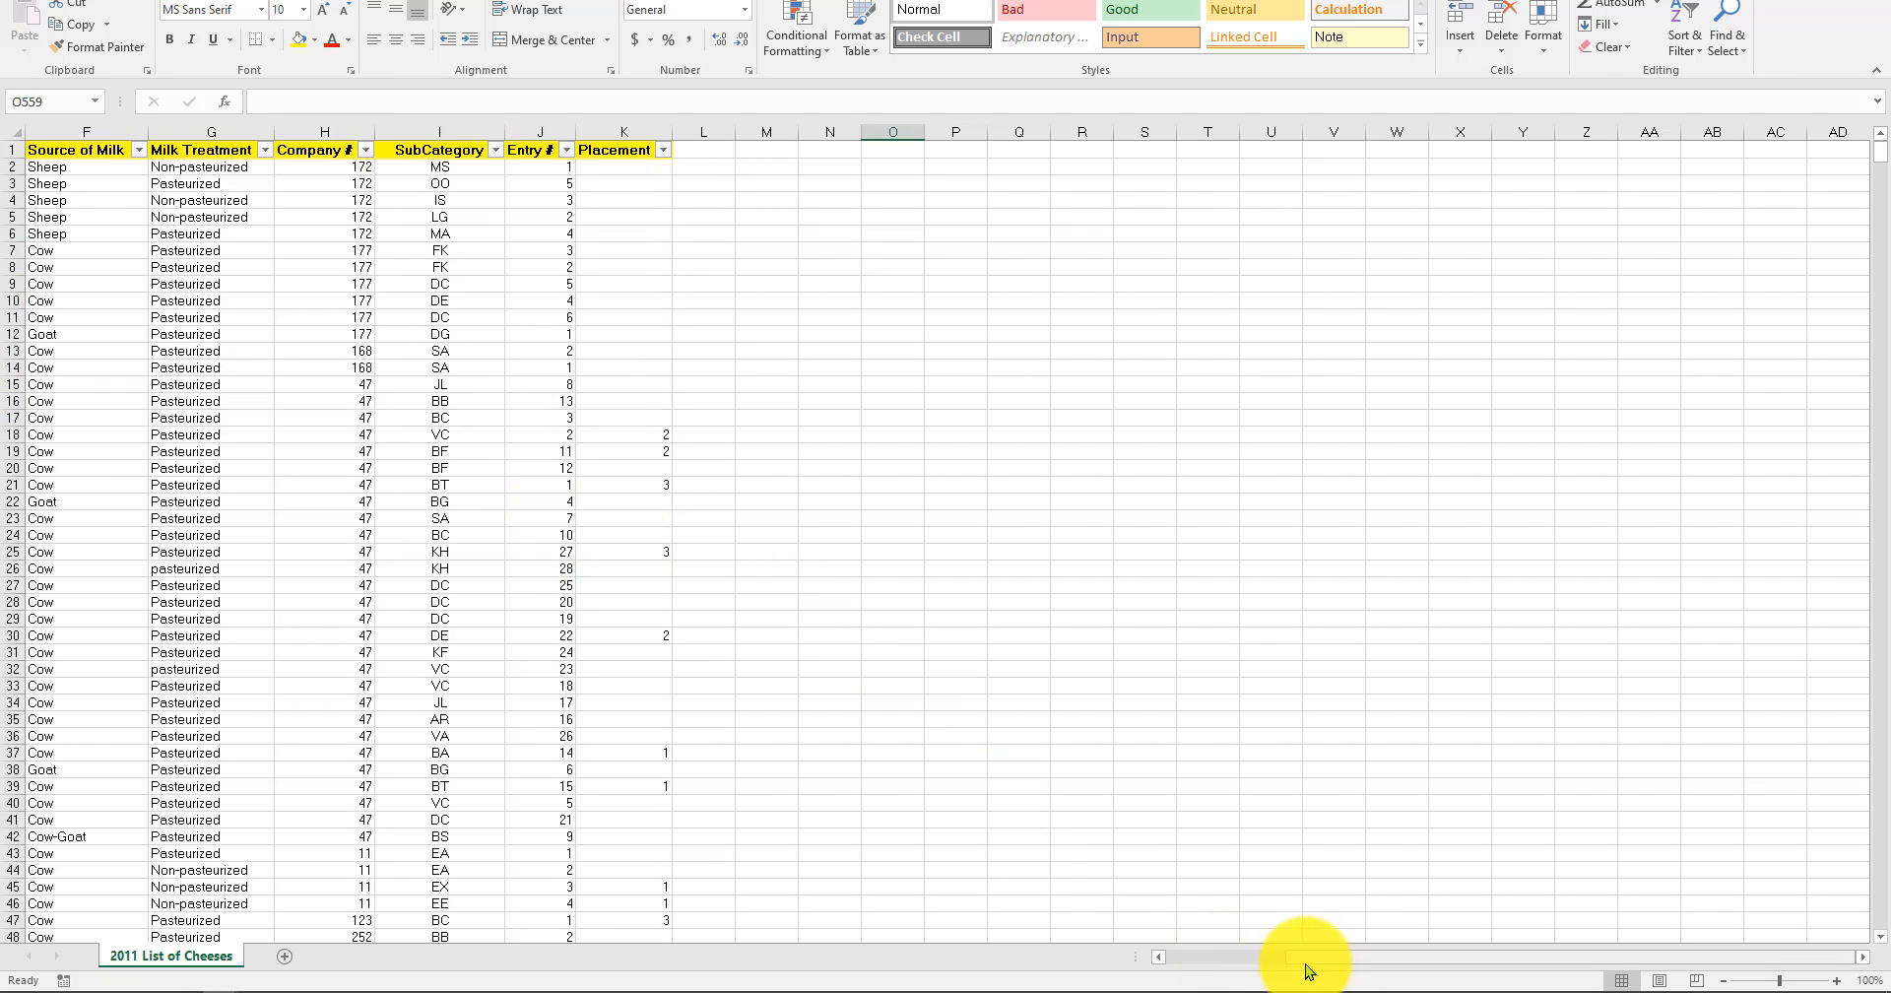
Examine the Cheesemaker Name, Dairy State and Cheese Name columns across the unfiltered rows of the list.
drag(1308, 970, 1229, 958)
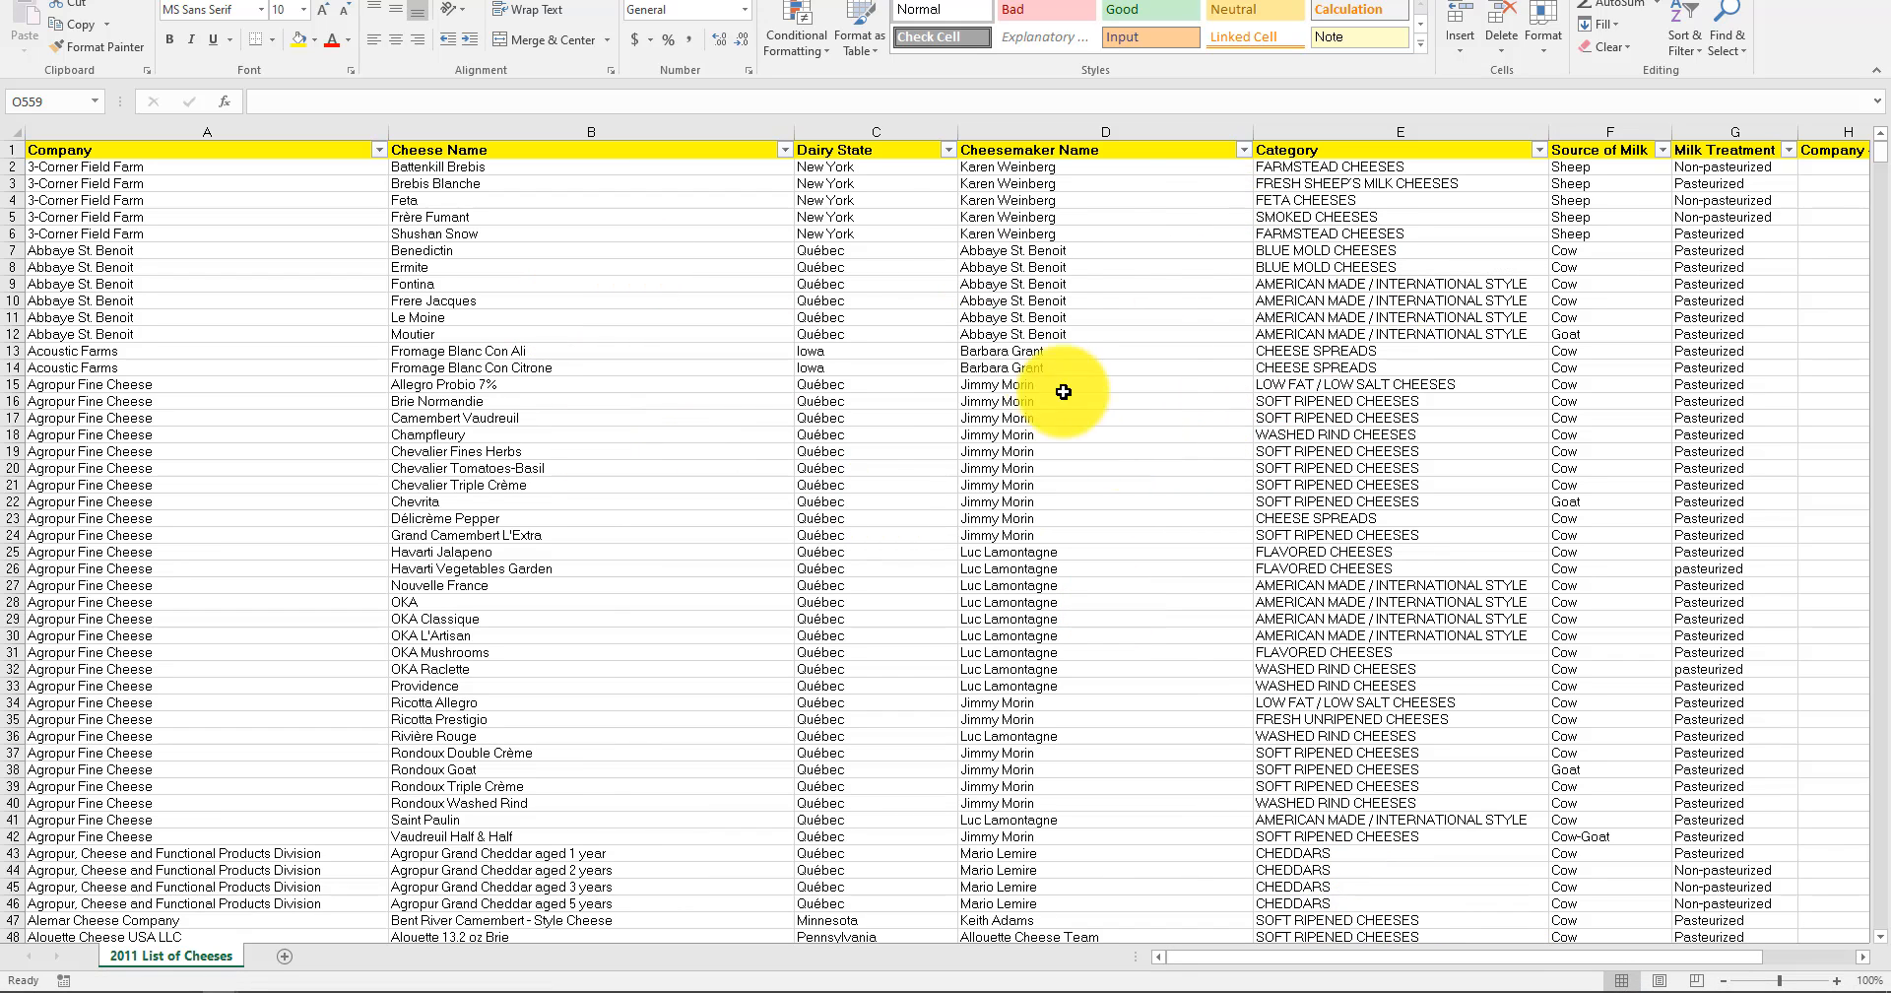
click(1088, 201)
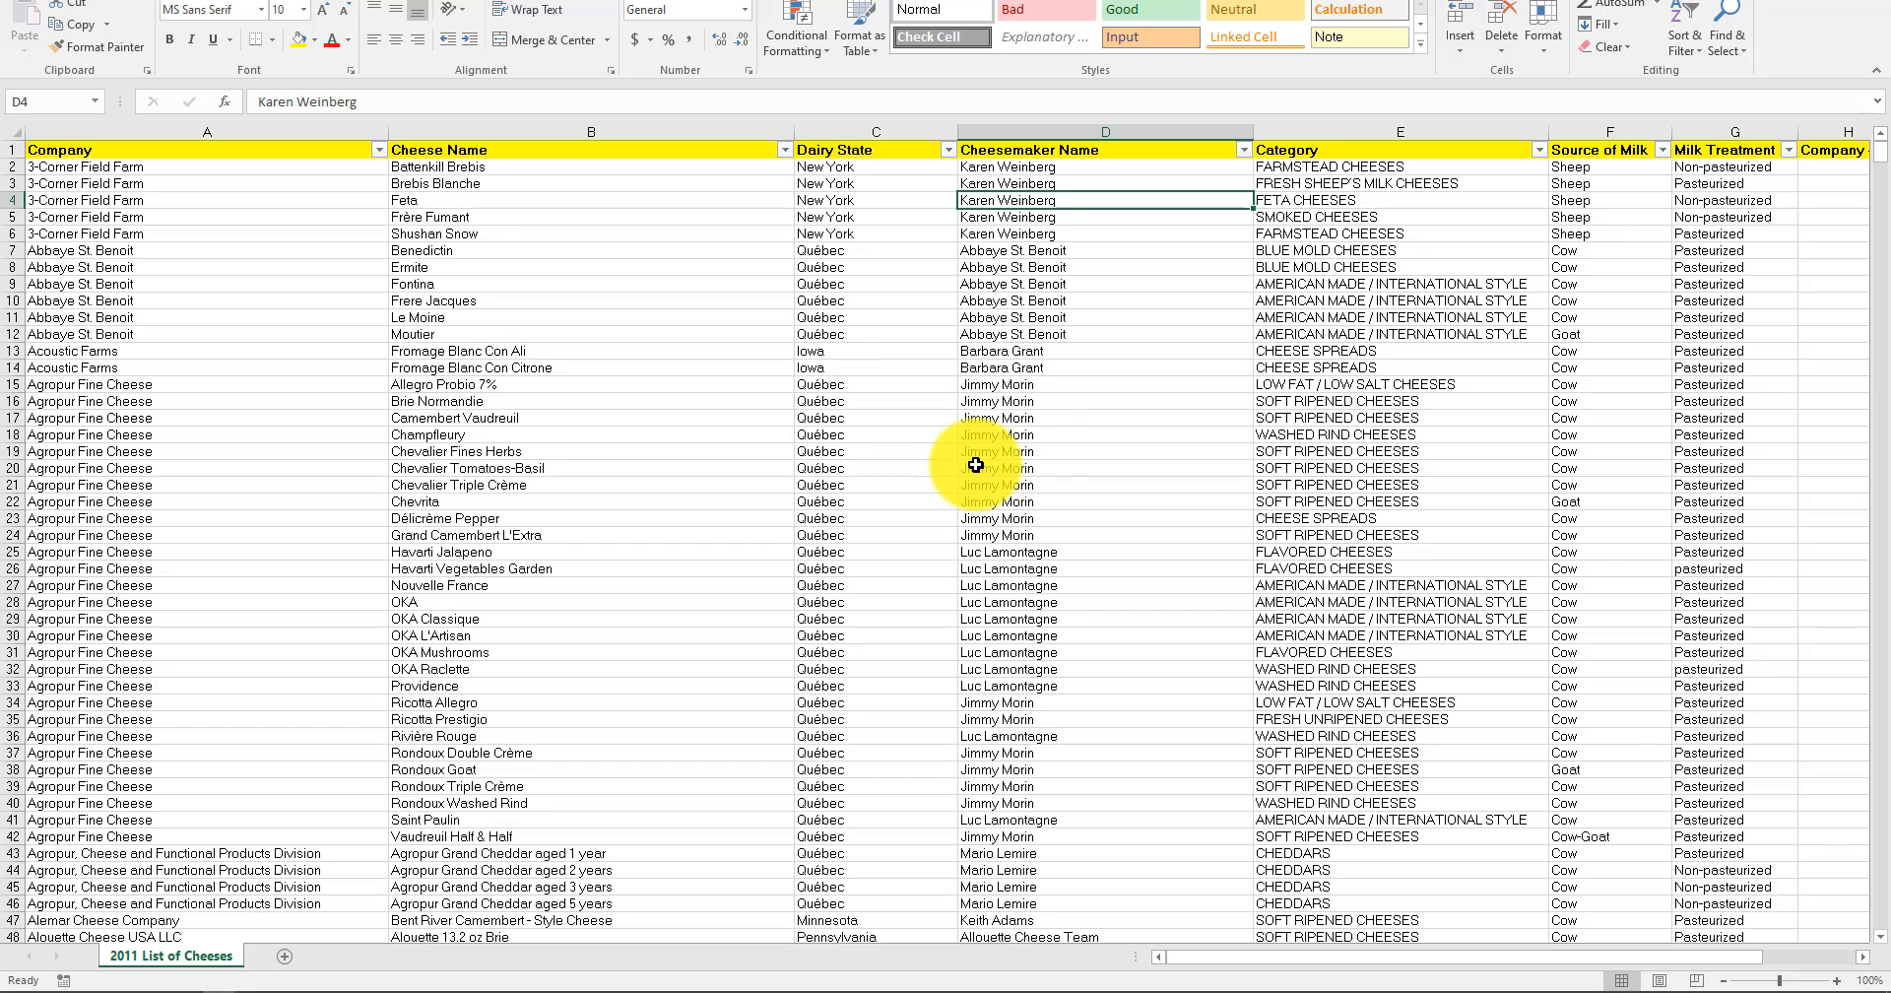
click(871, 218)
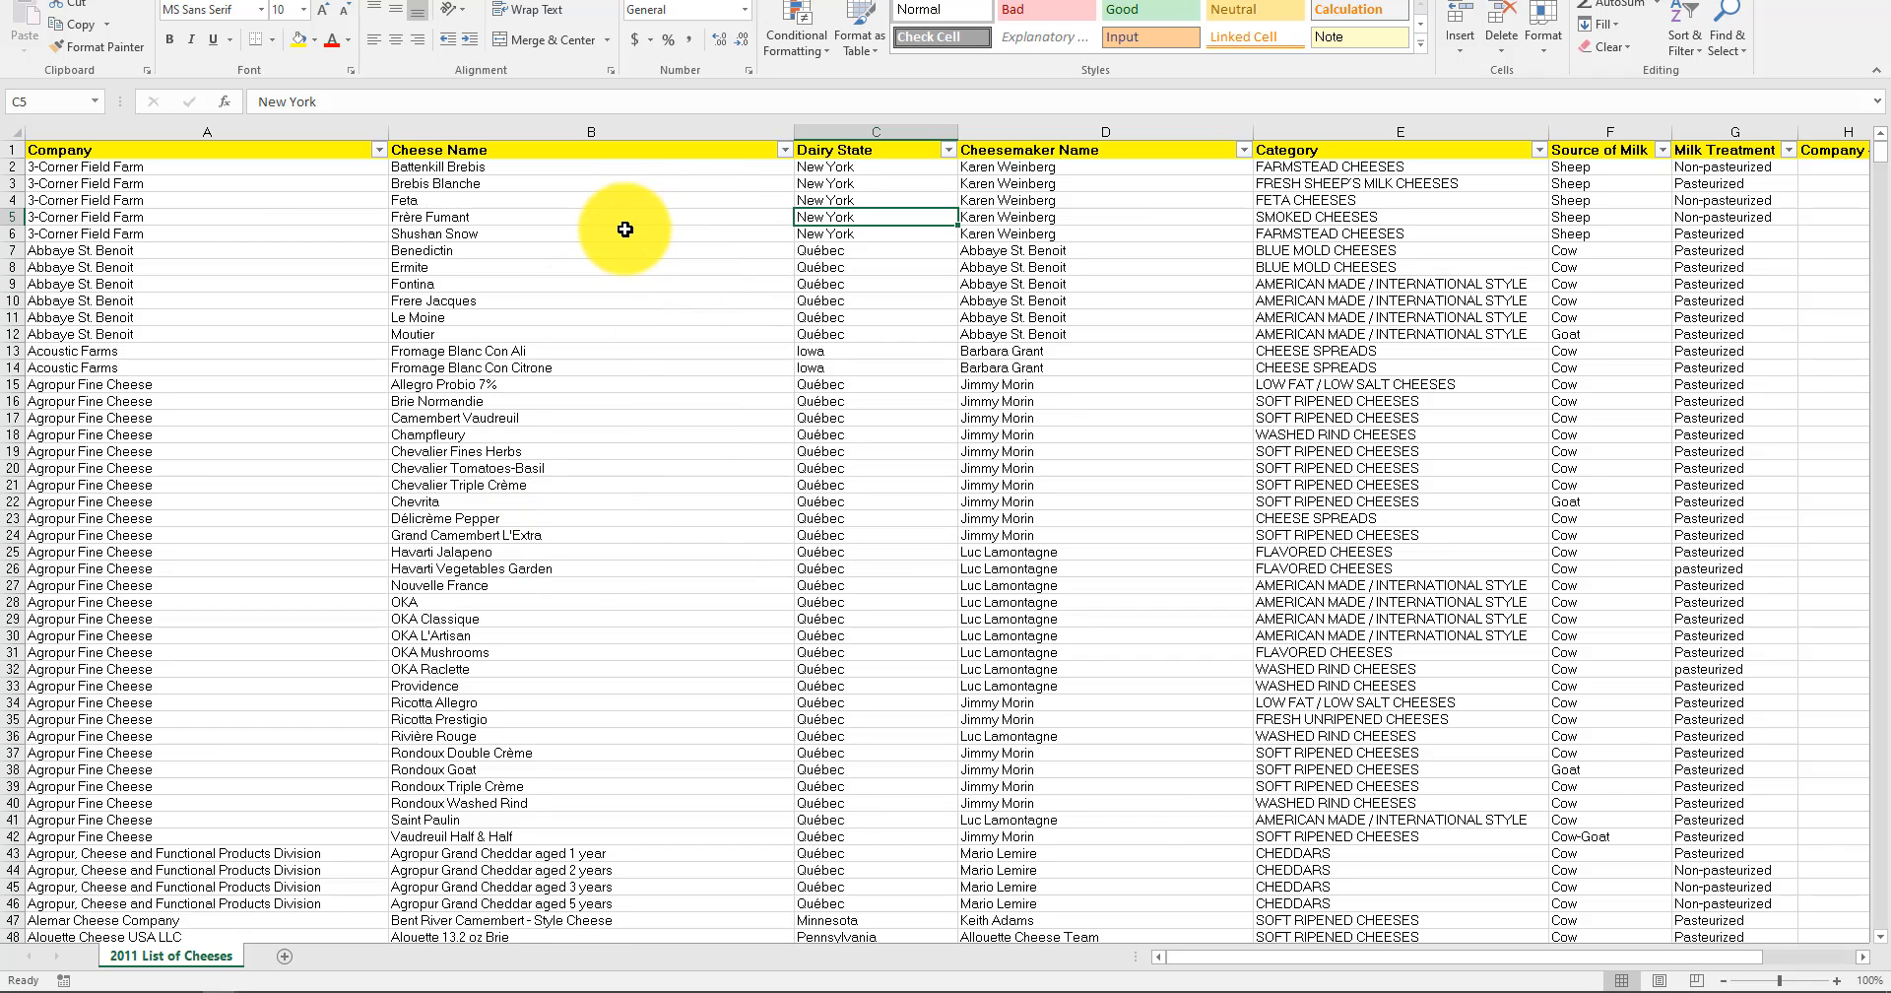
click(591, 401)
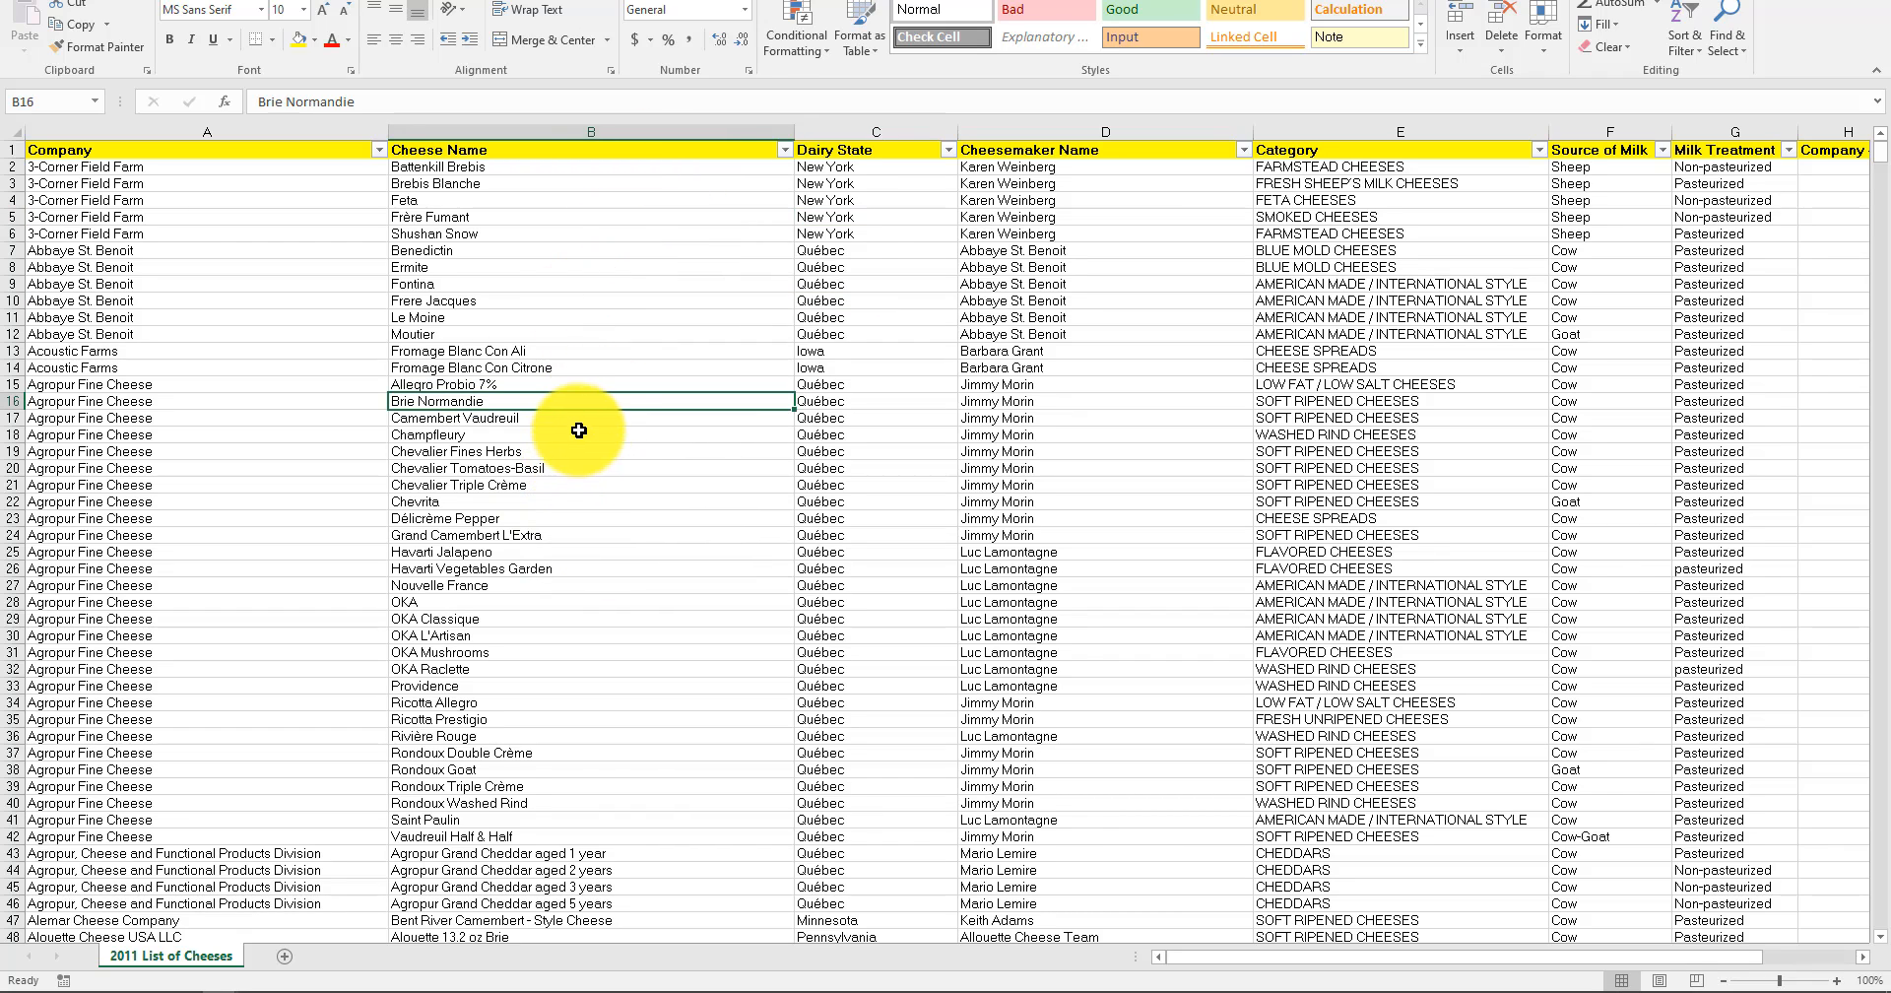
drag(603, 336, 594, 350)
click(561, 402)
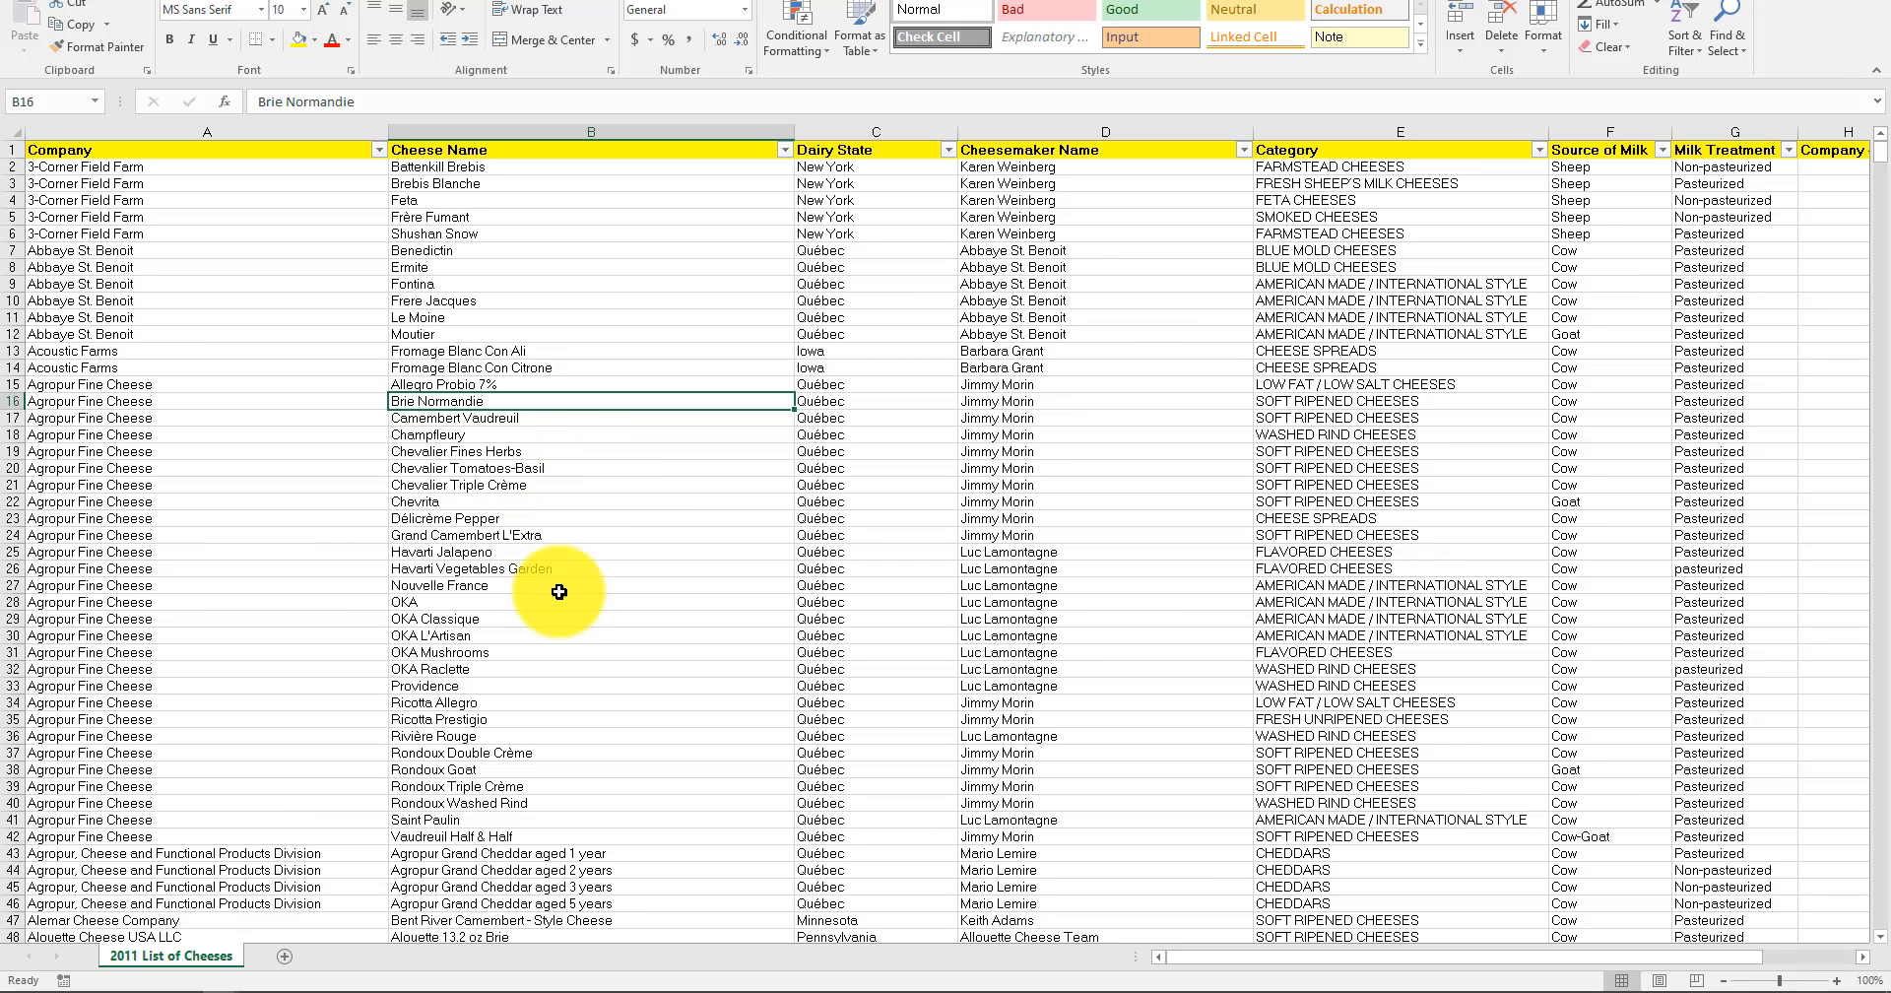
click(550, 665)
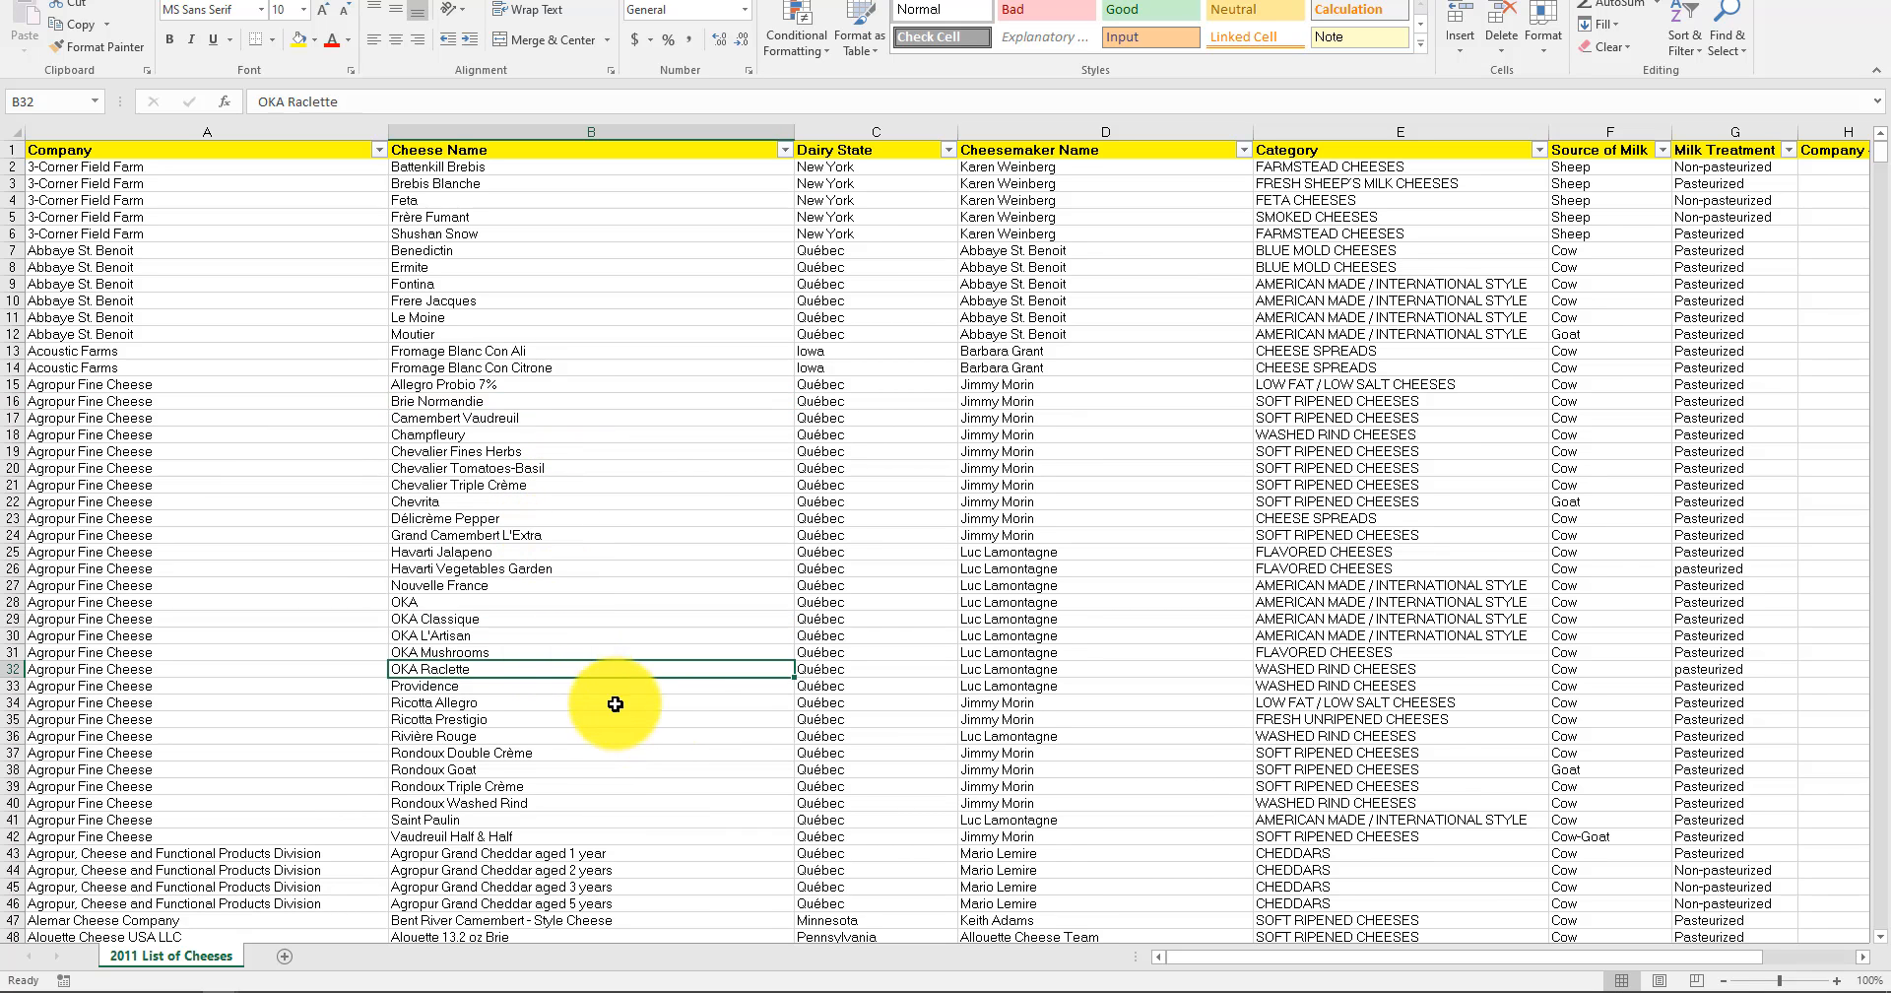
scroll(621, 706, down, 2)
scroll(639, 739, down, 1)
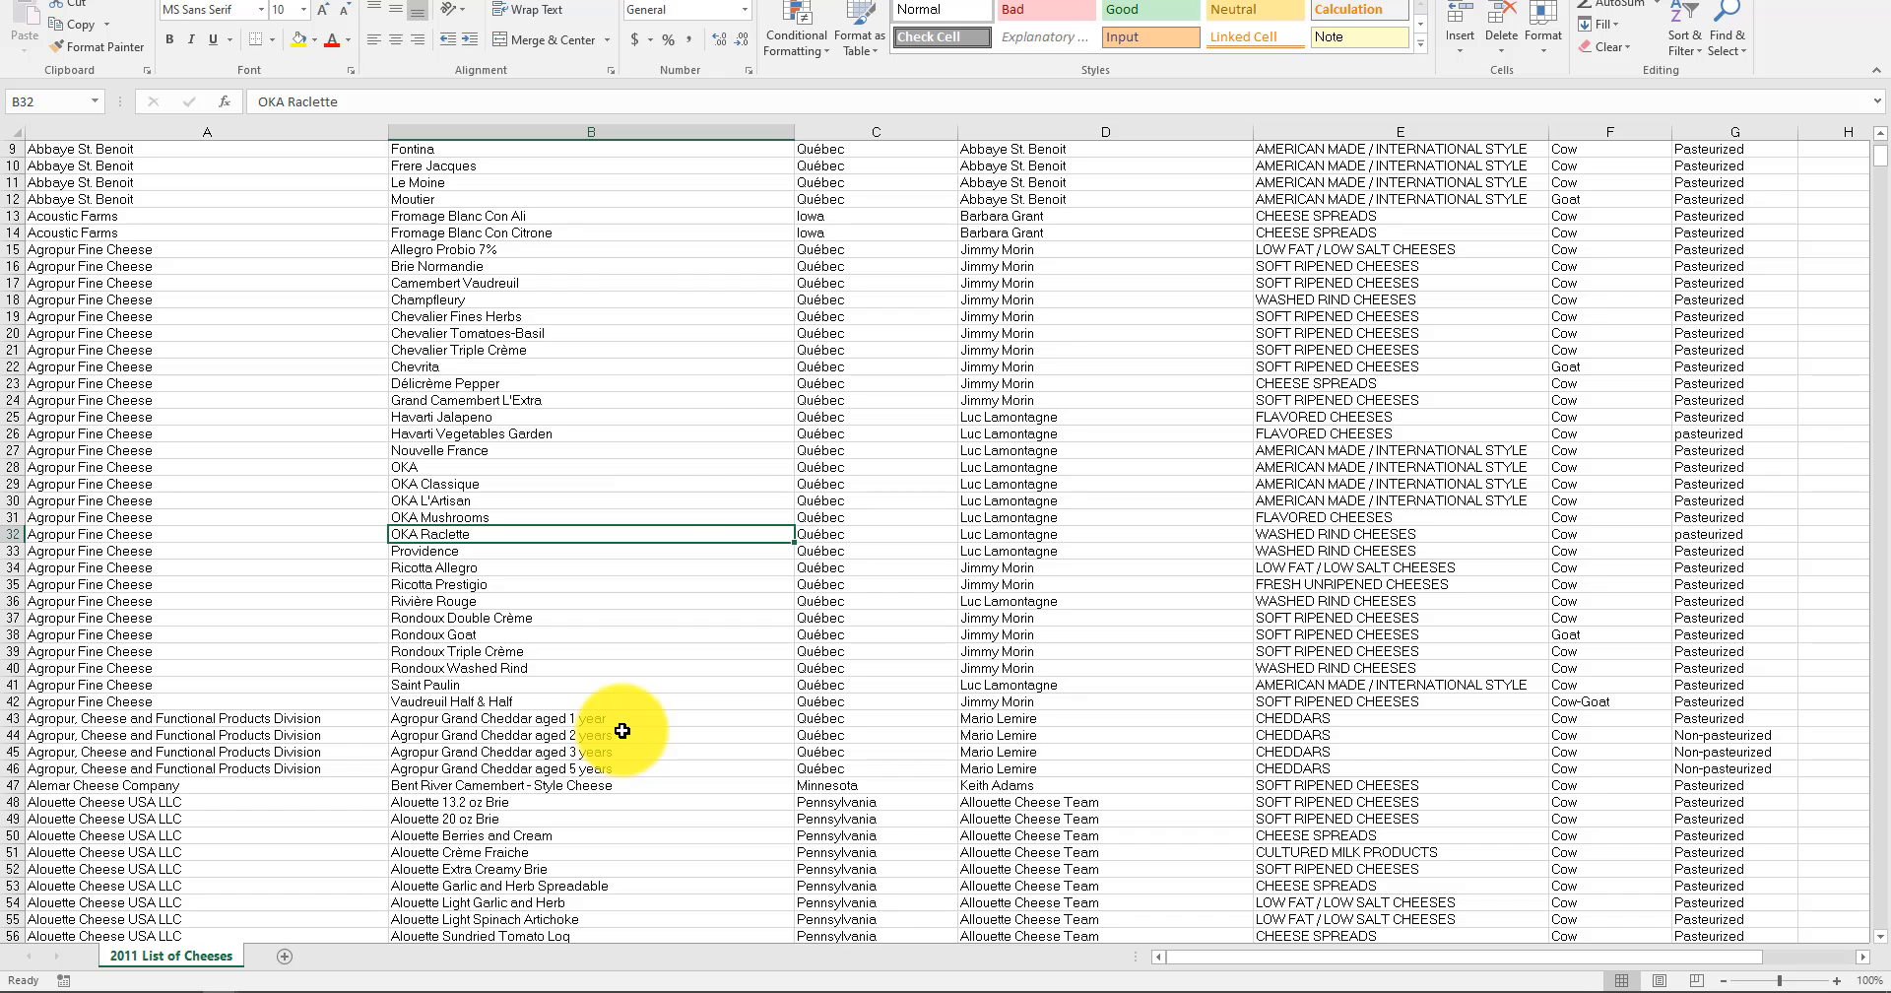
scroll(647, 504, up, 3)
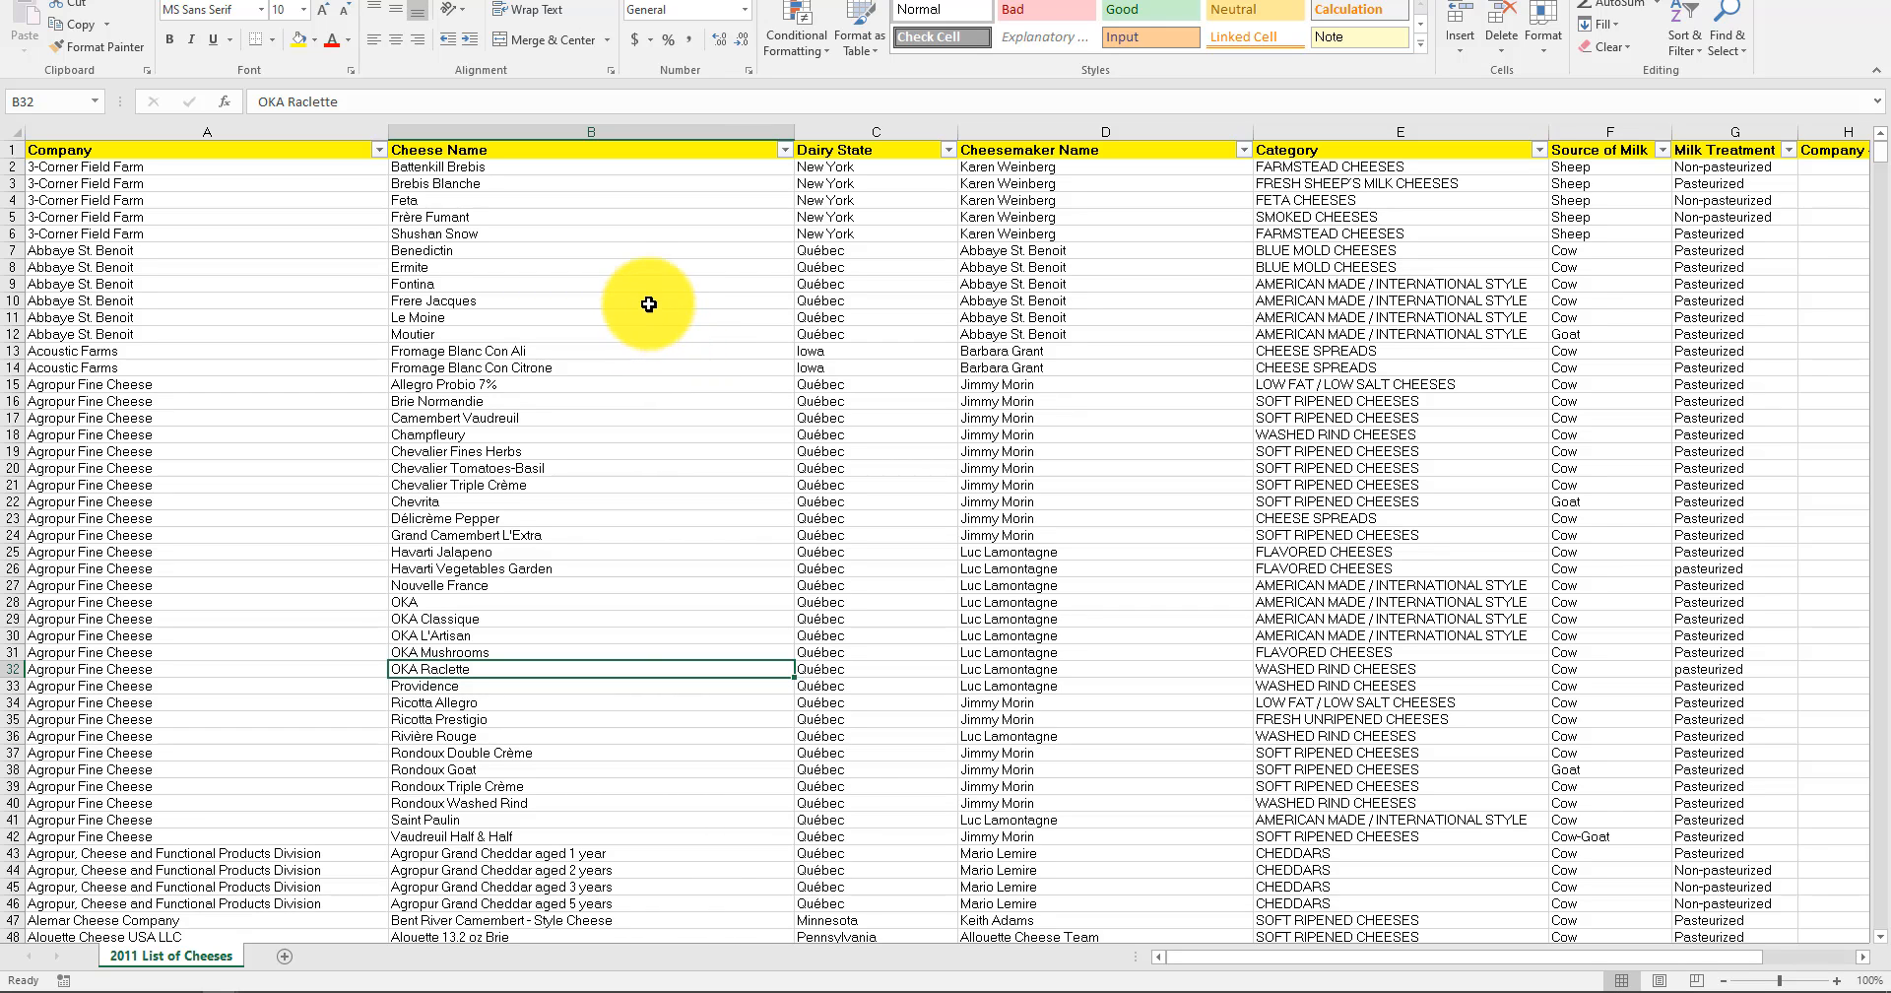
click(604, 164)
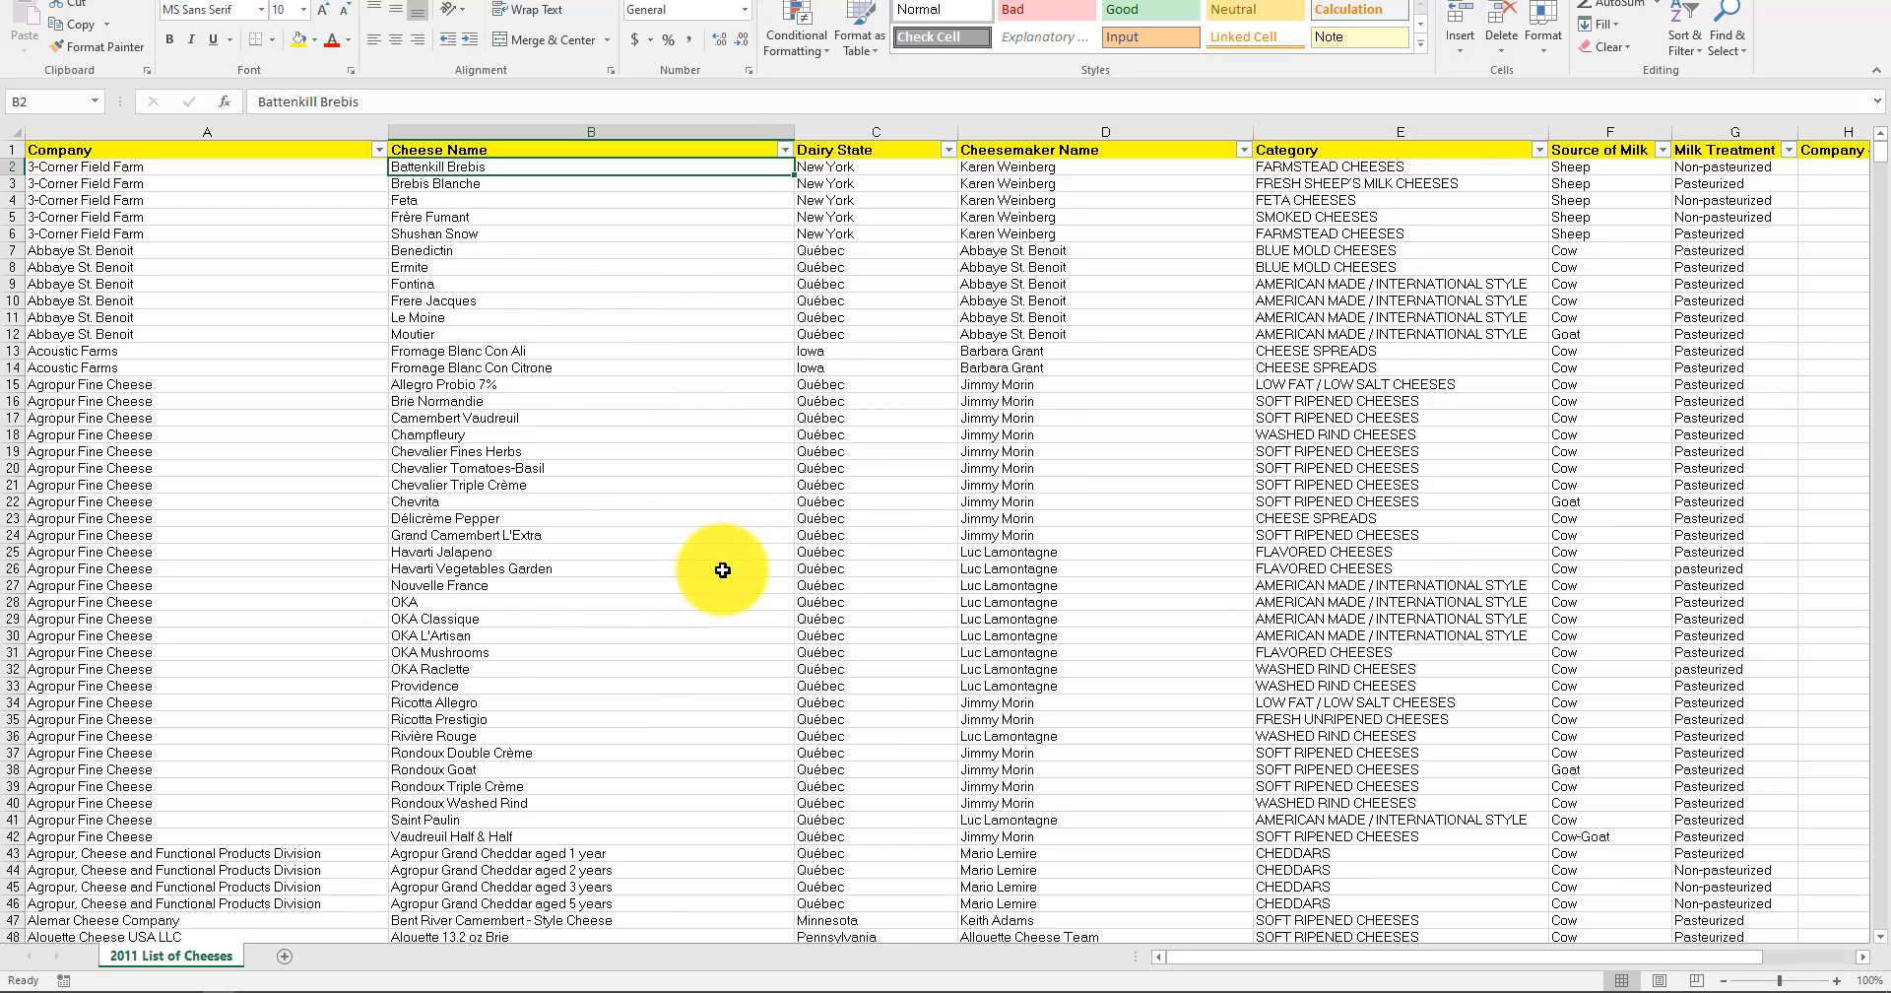
click(903, 387)
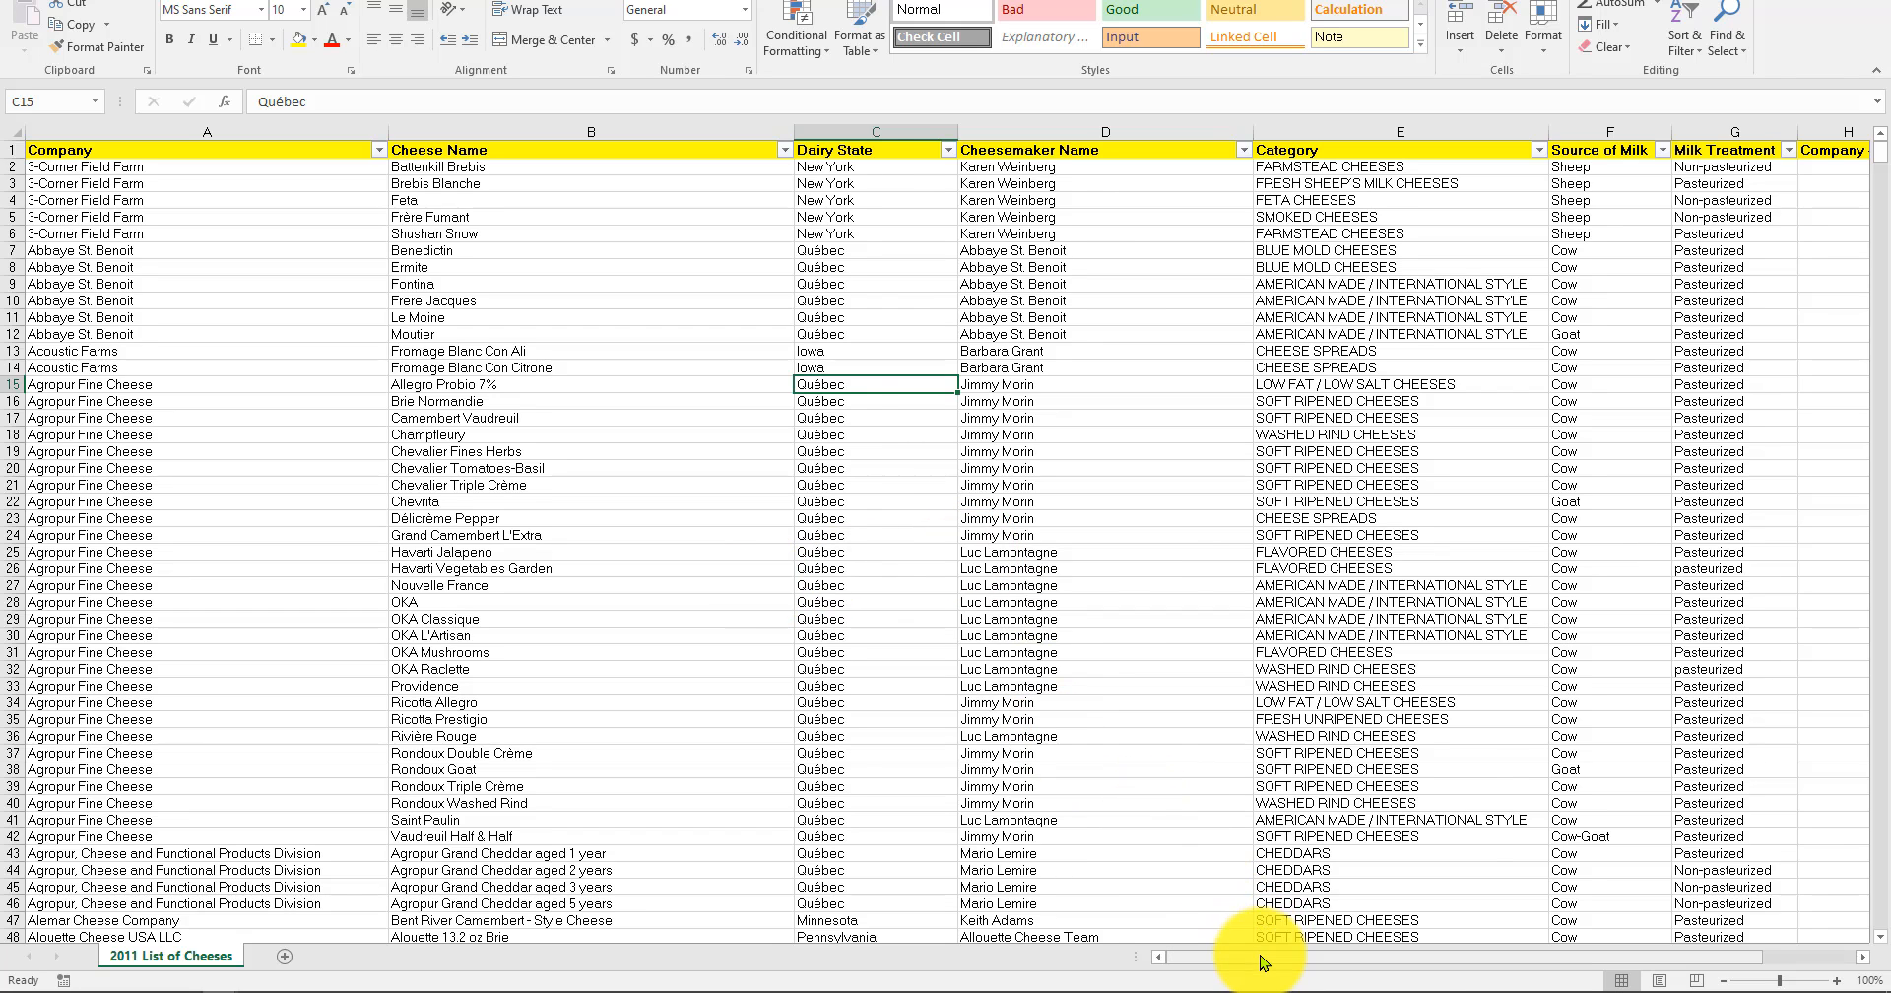
Filter the Category column to show only ITALIAN TYPE CHEESES.
drag(1263, 963, 1423, 971)
click(946, 418)
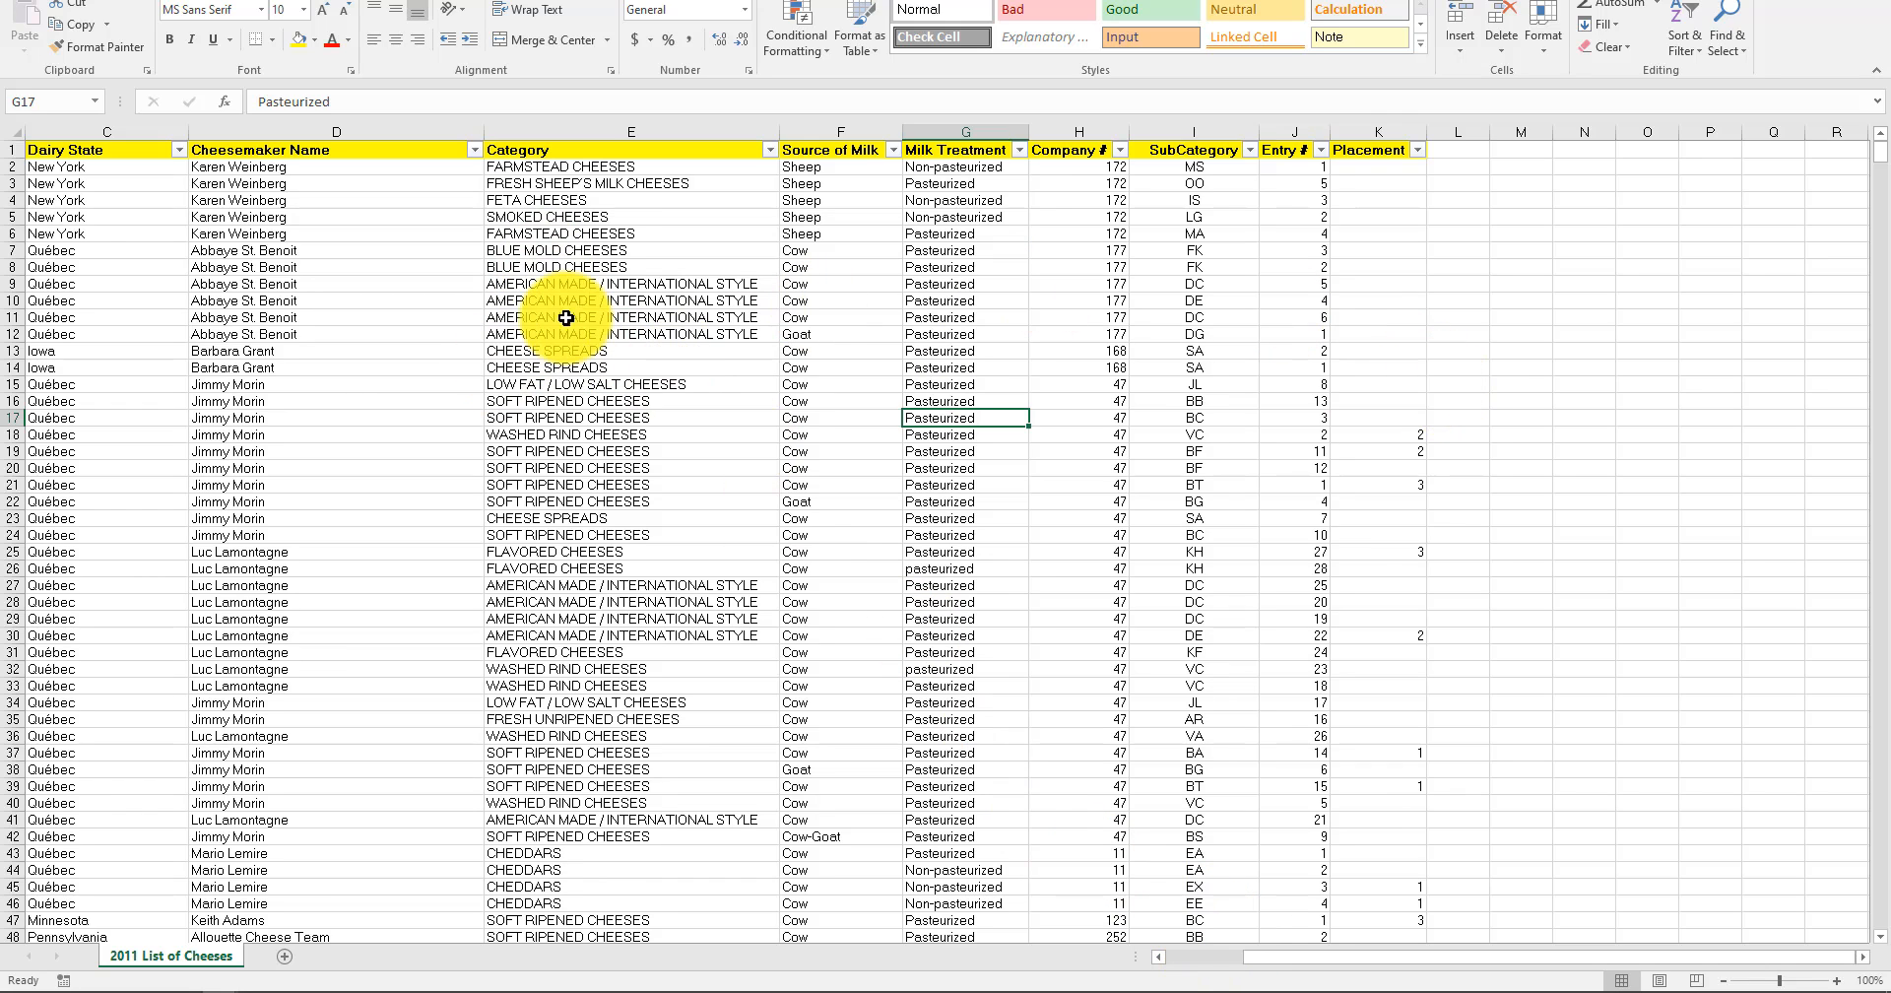
click(769, 149)
click(607, 341)
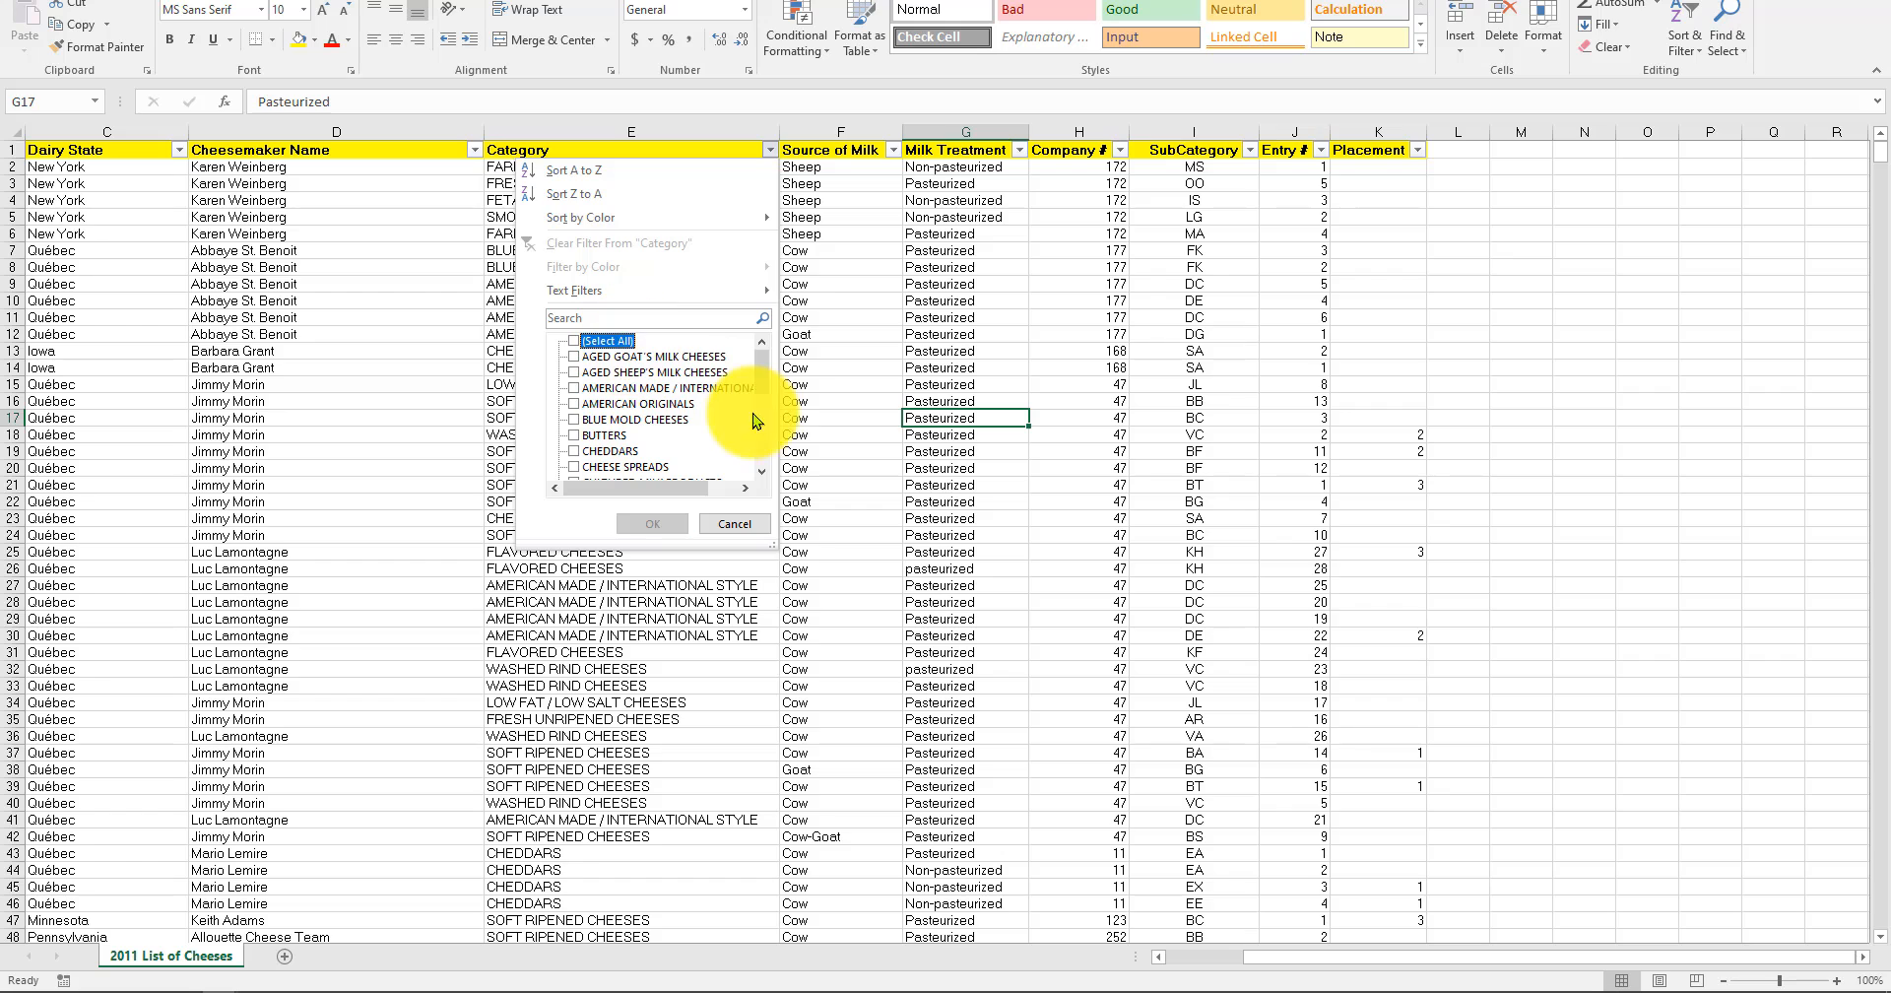
scroll(767, 450, down, 3)
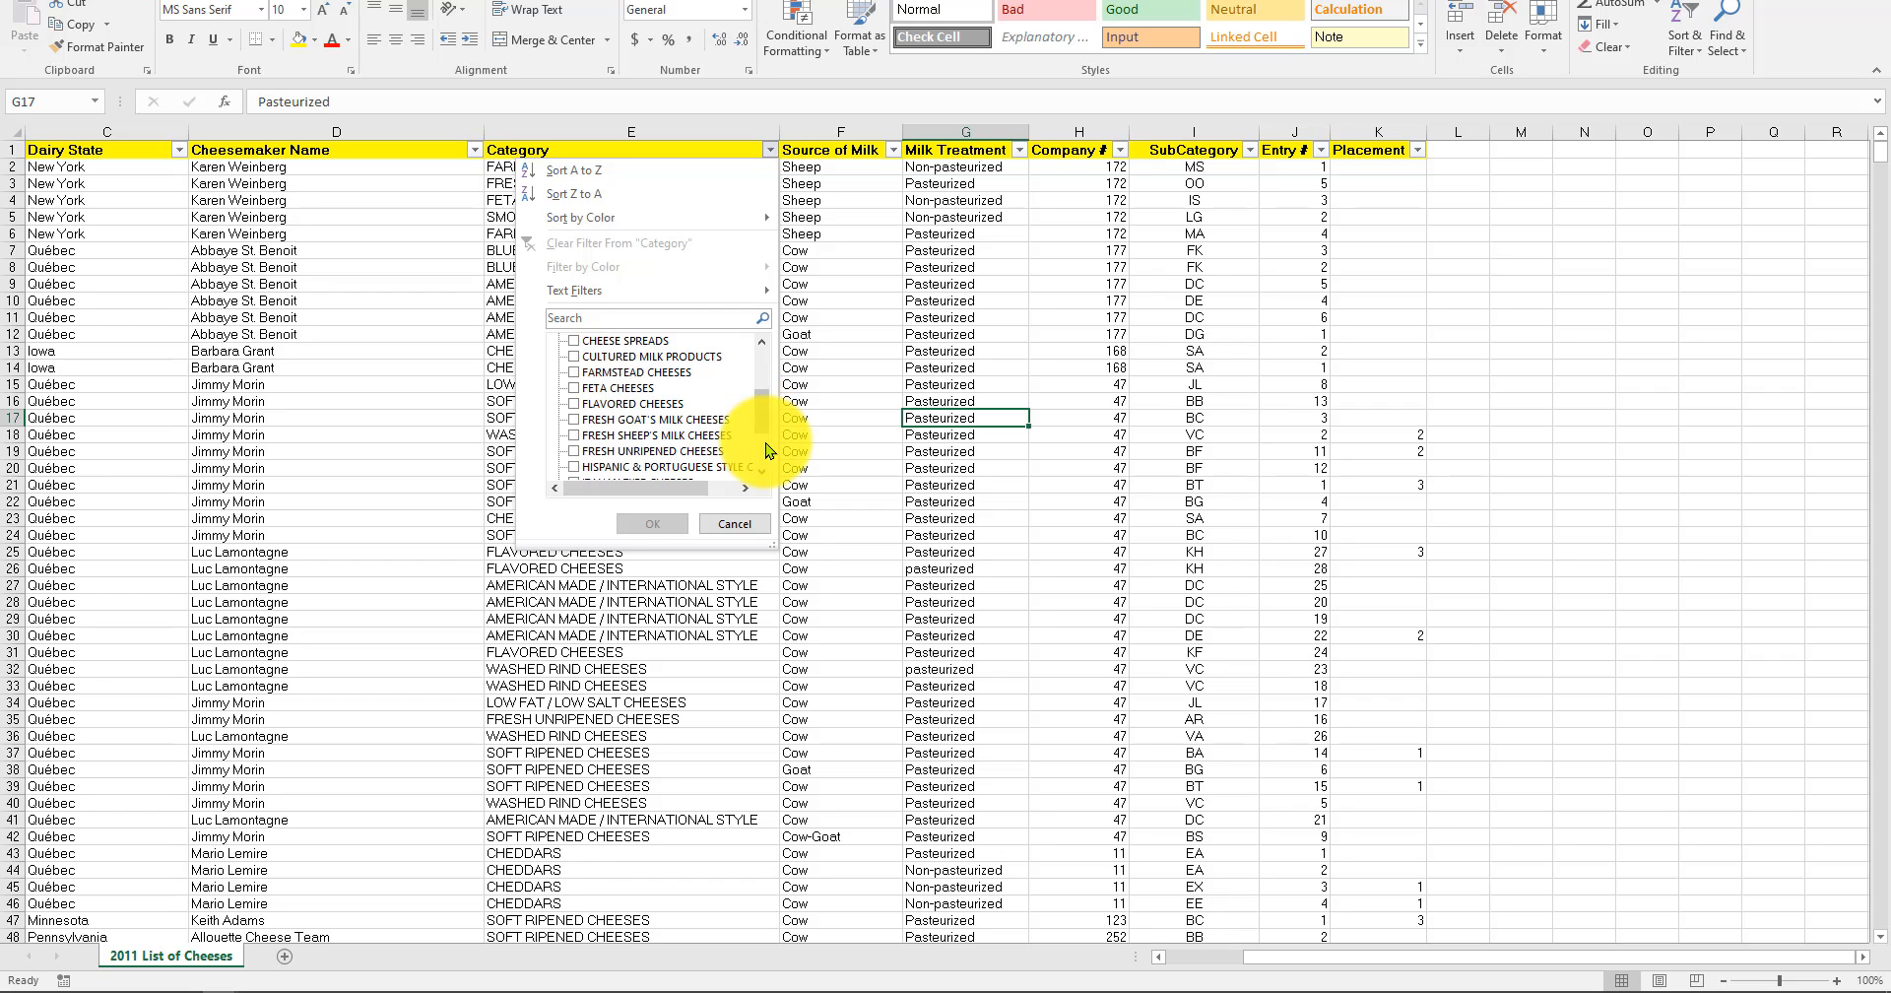
scroll(641, 423, down, 2)
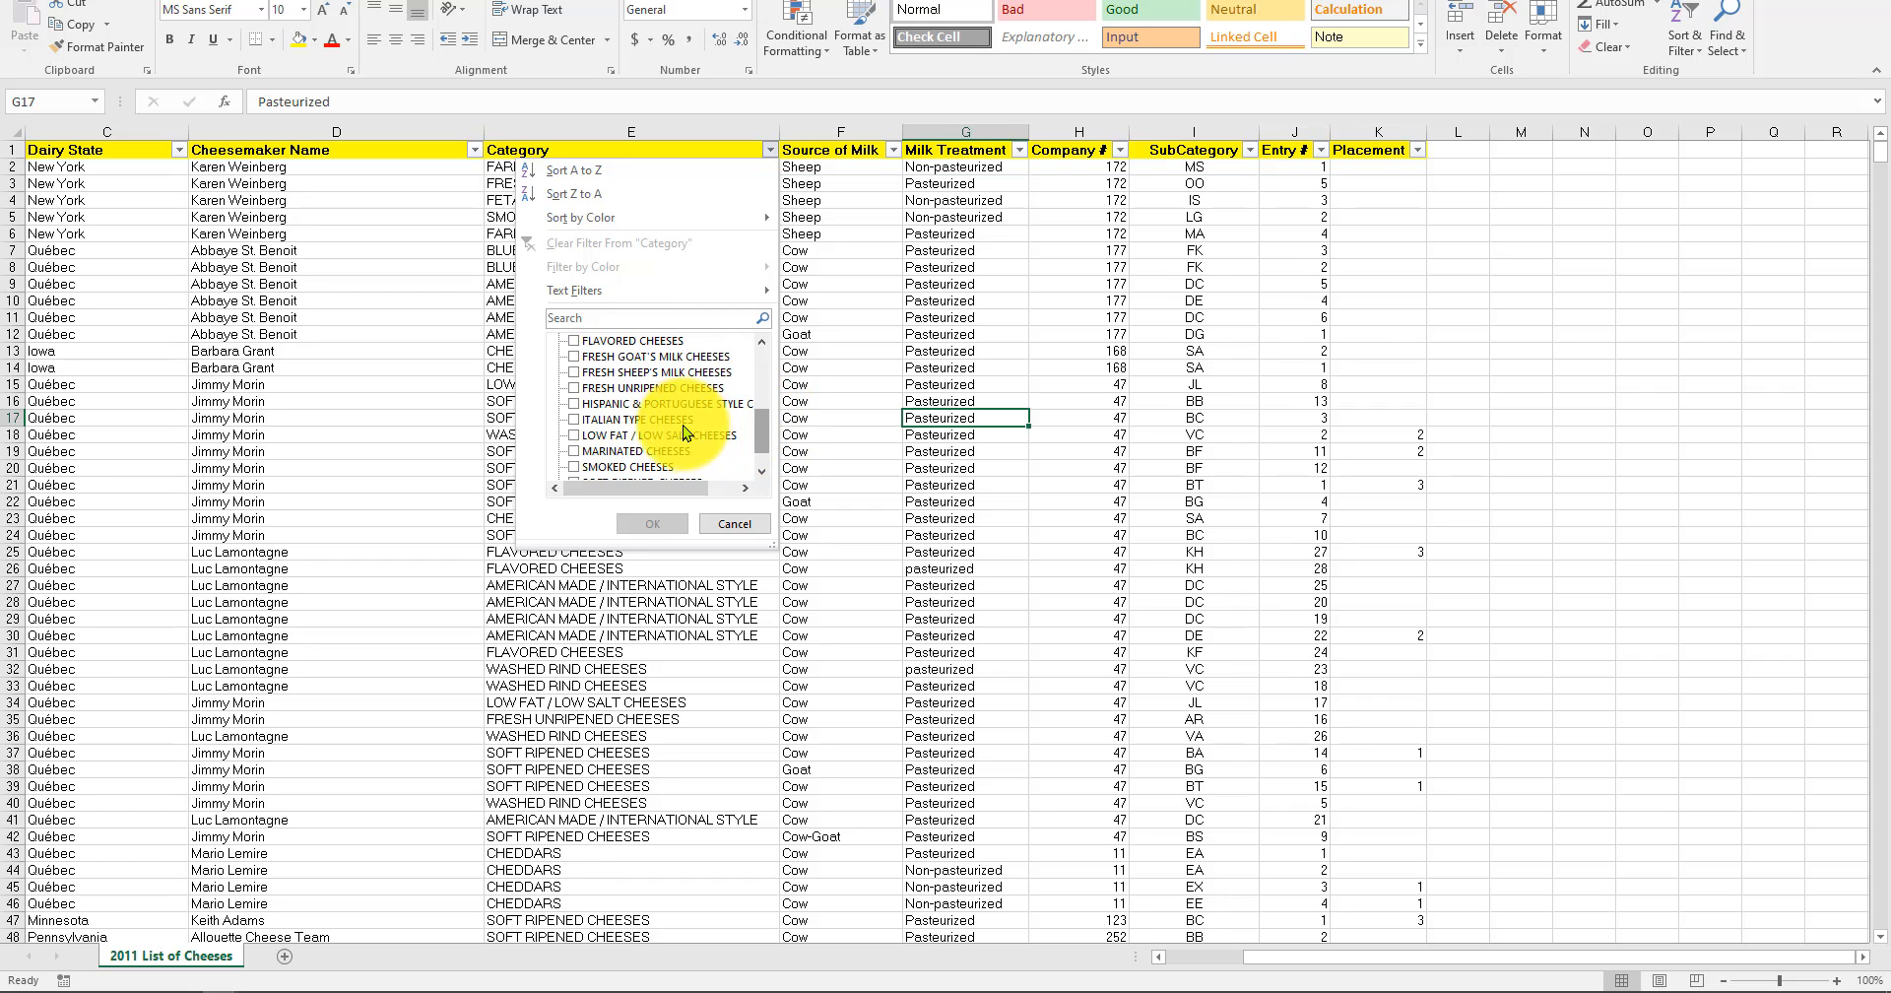
click(637, 427)
click(653, 524)
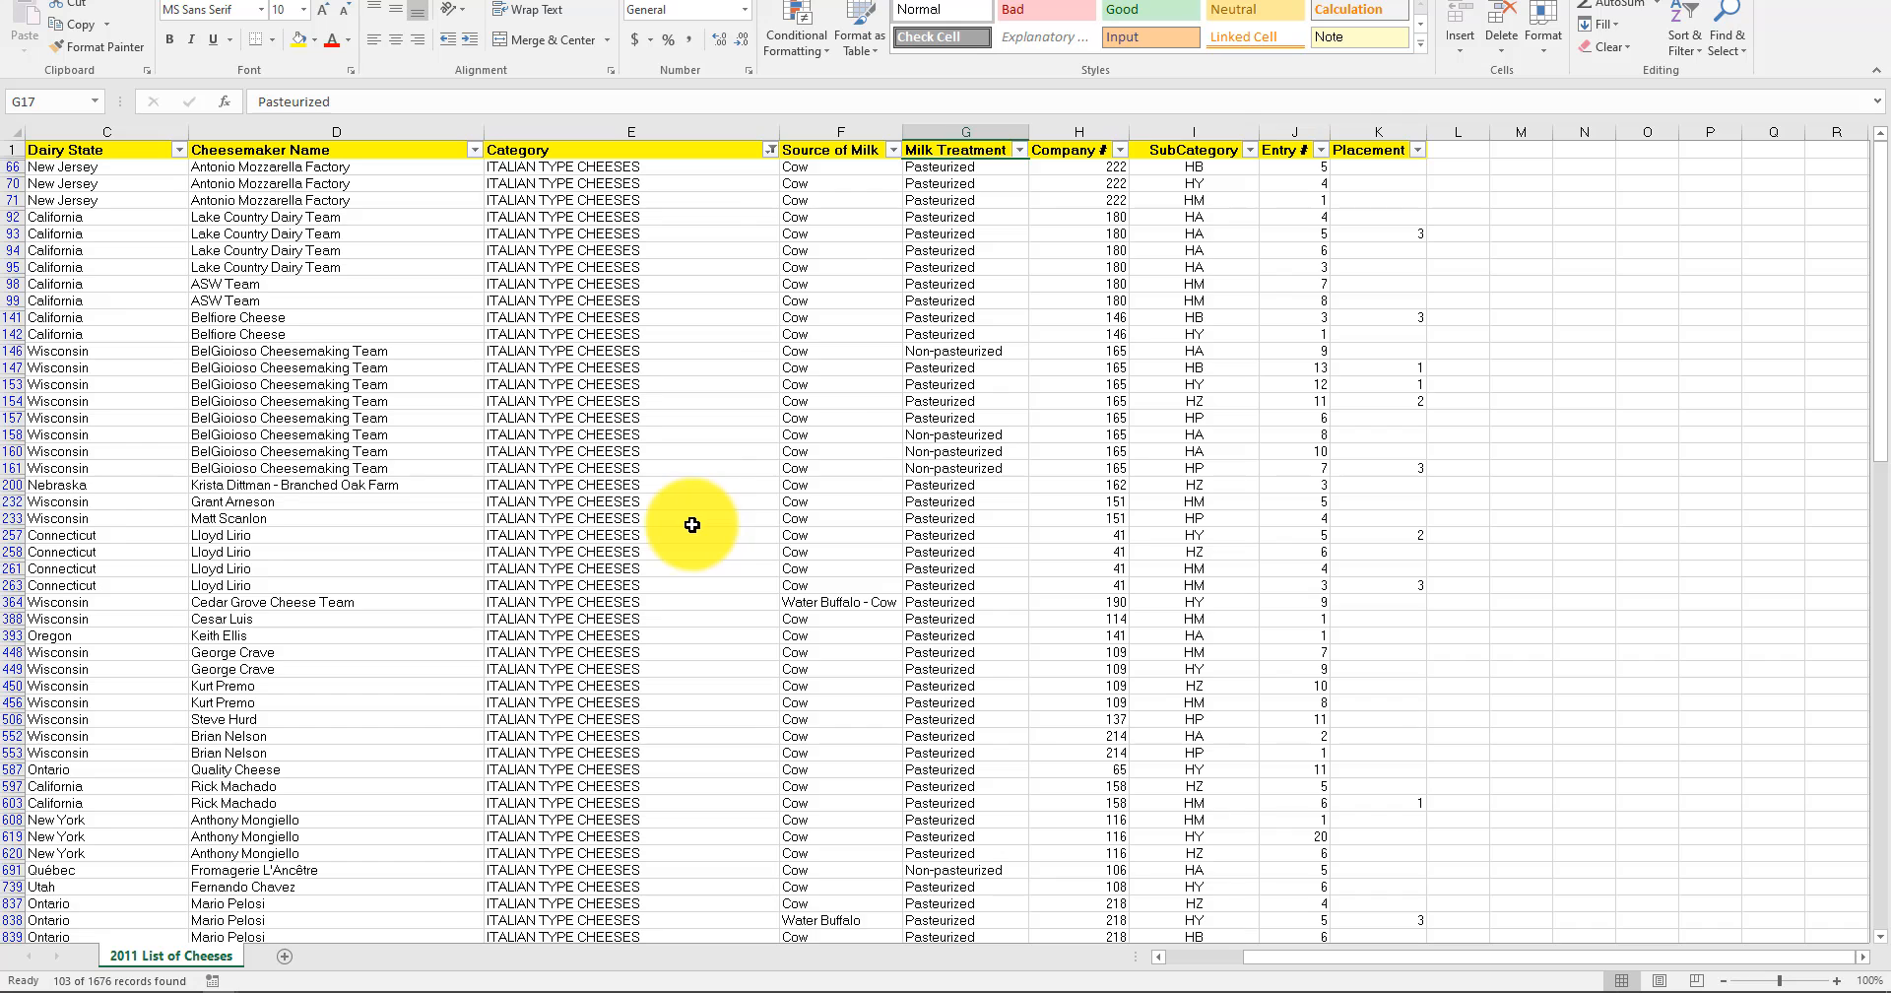
Filter the SubCategory column to show only HB within the Italian type cheeses.
click(1248, 152)
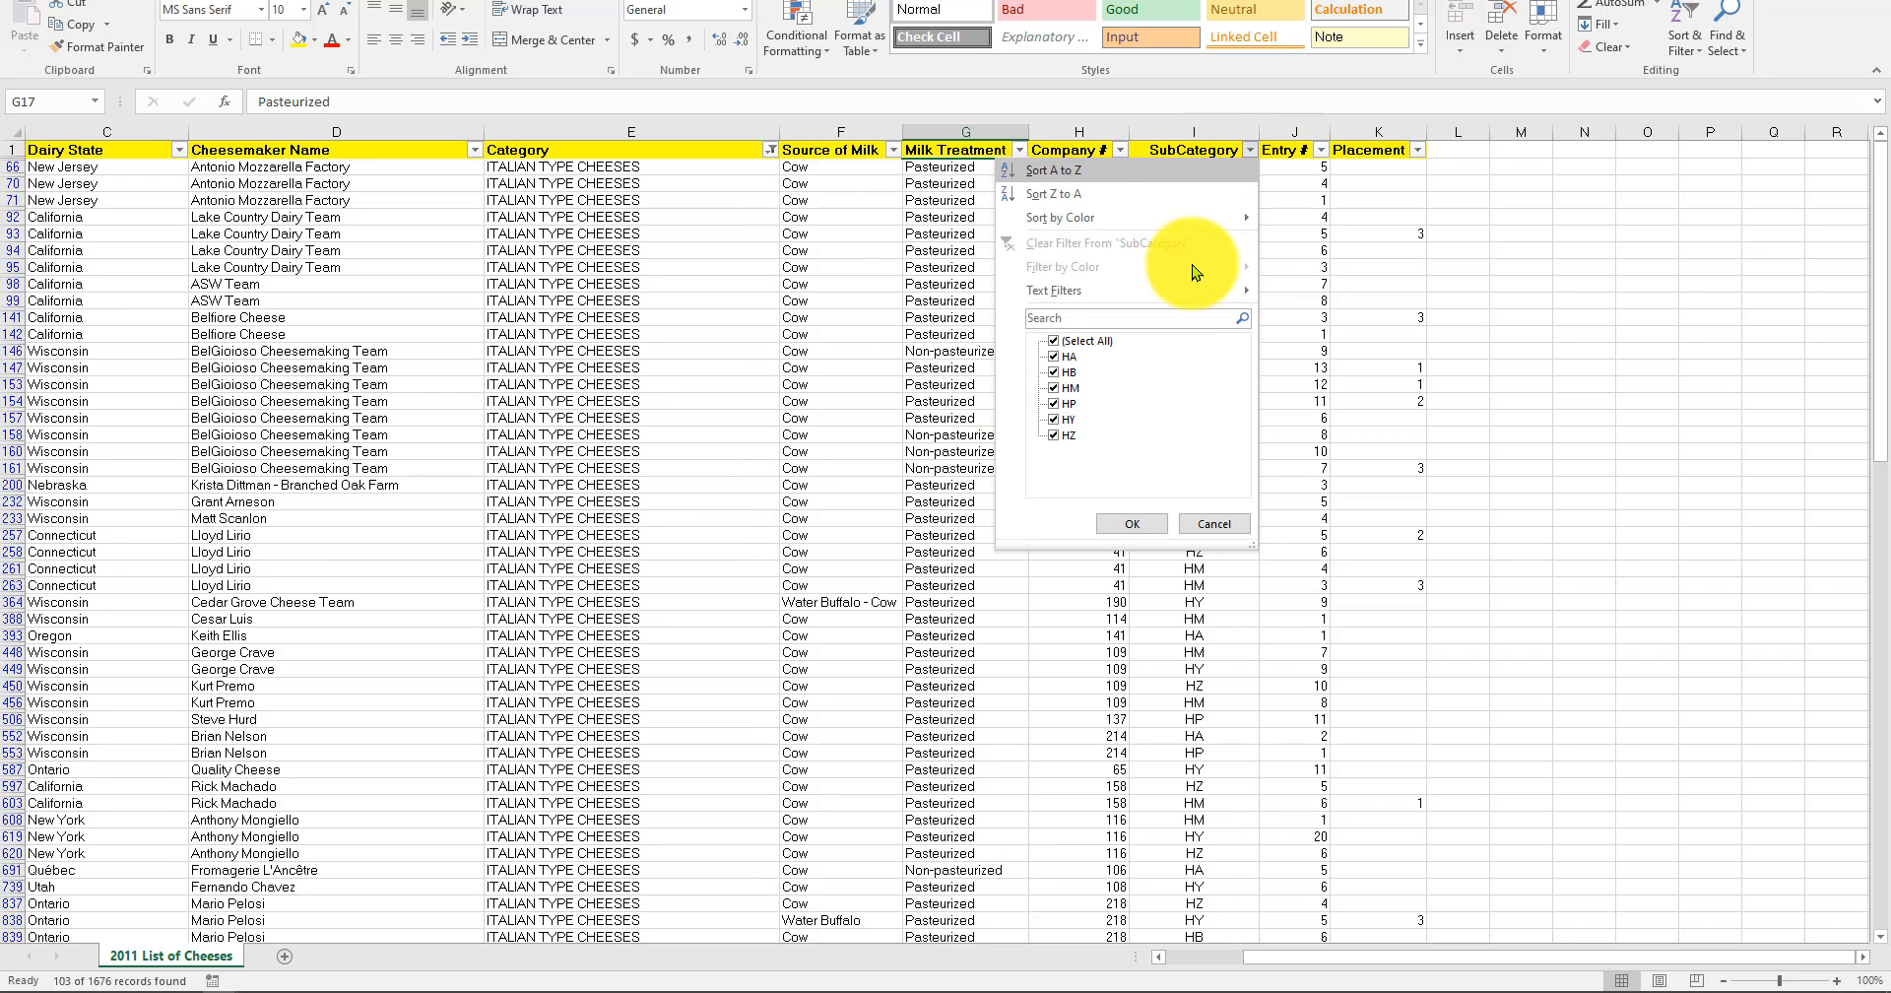
click(1102, 341)
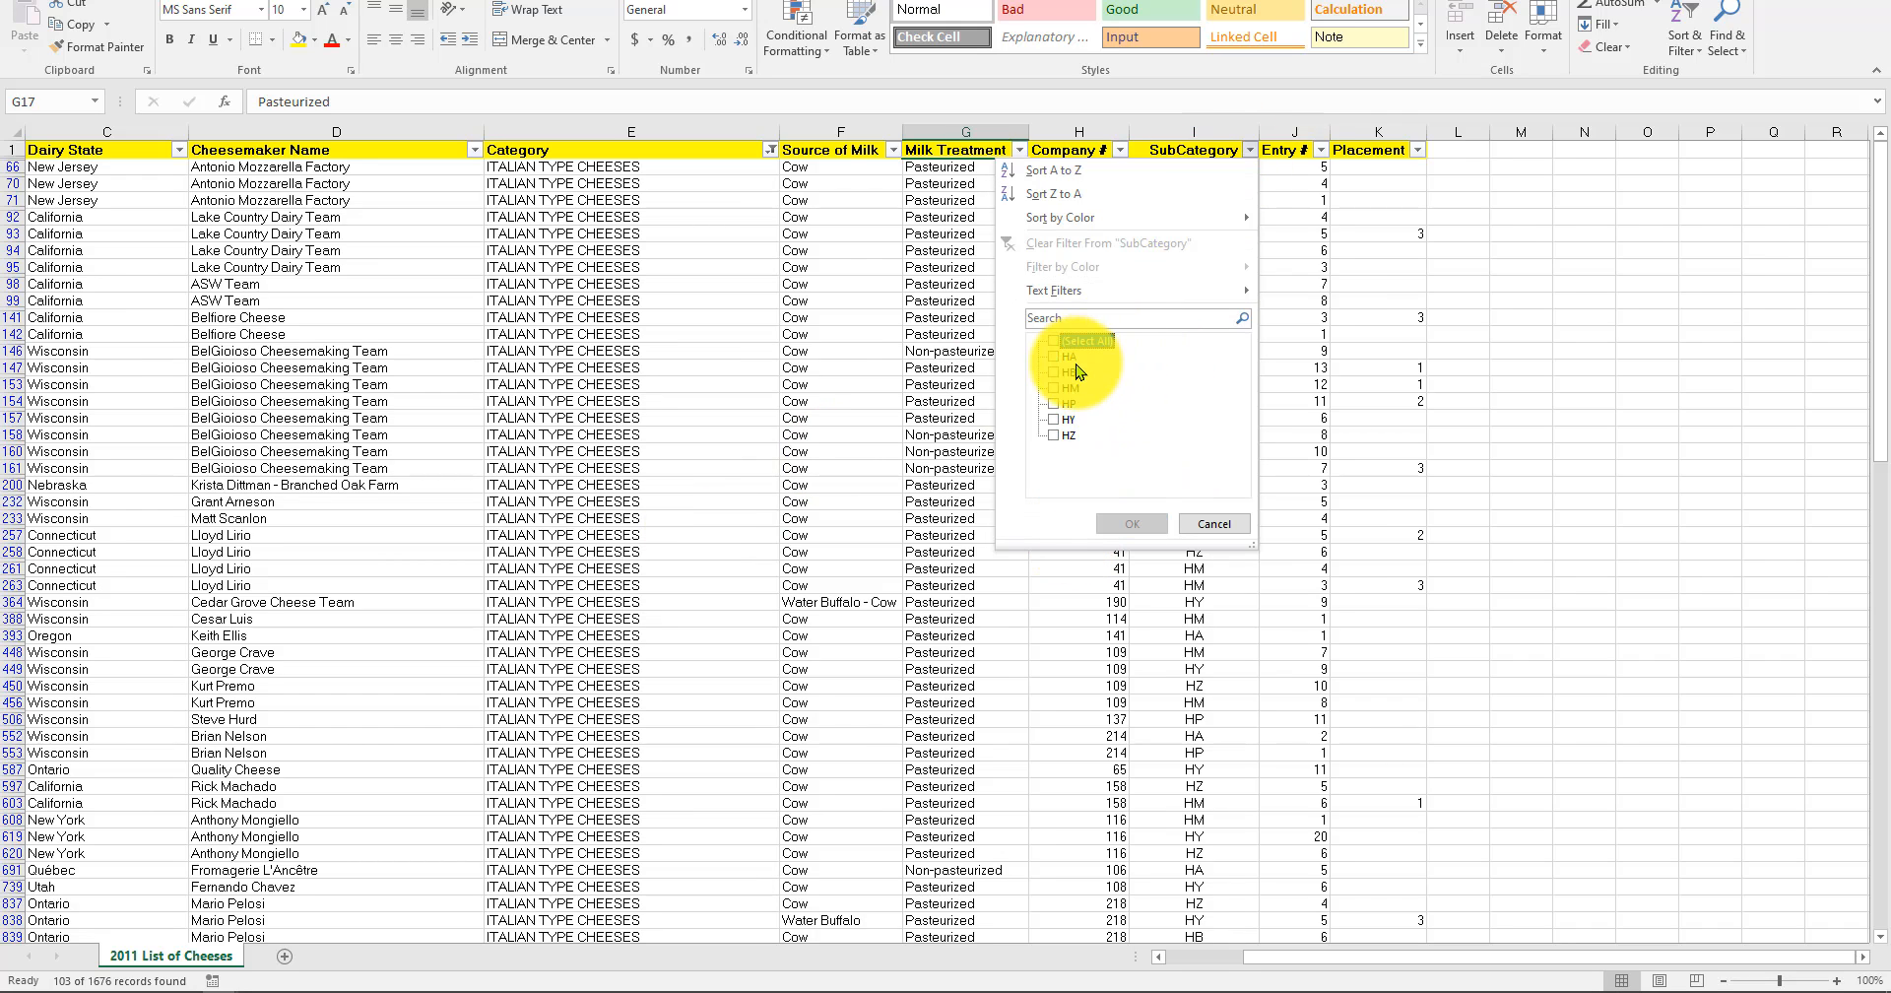
click(1108, 371)
click(1123, 523)
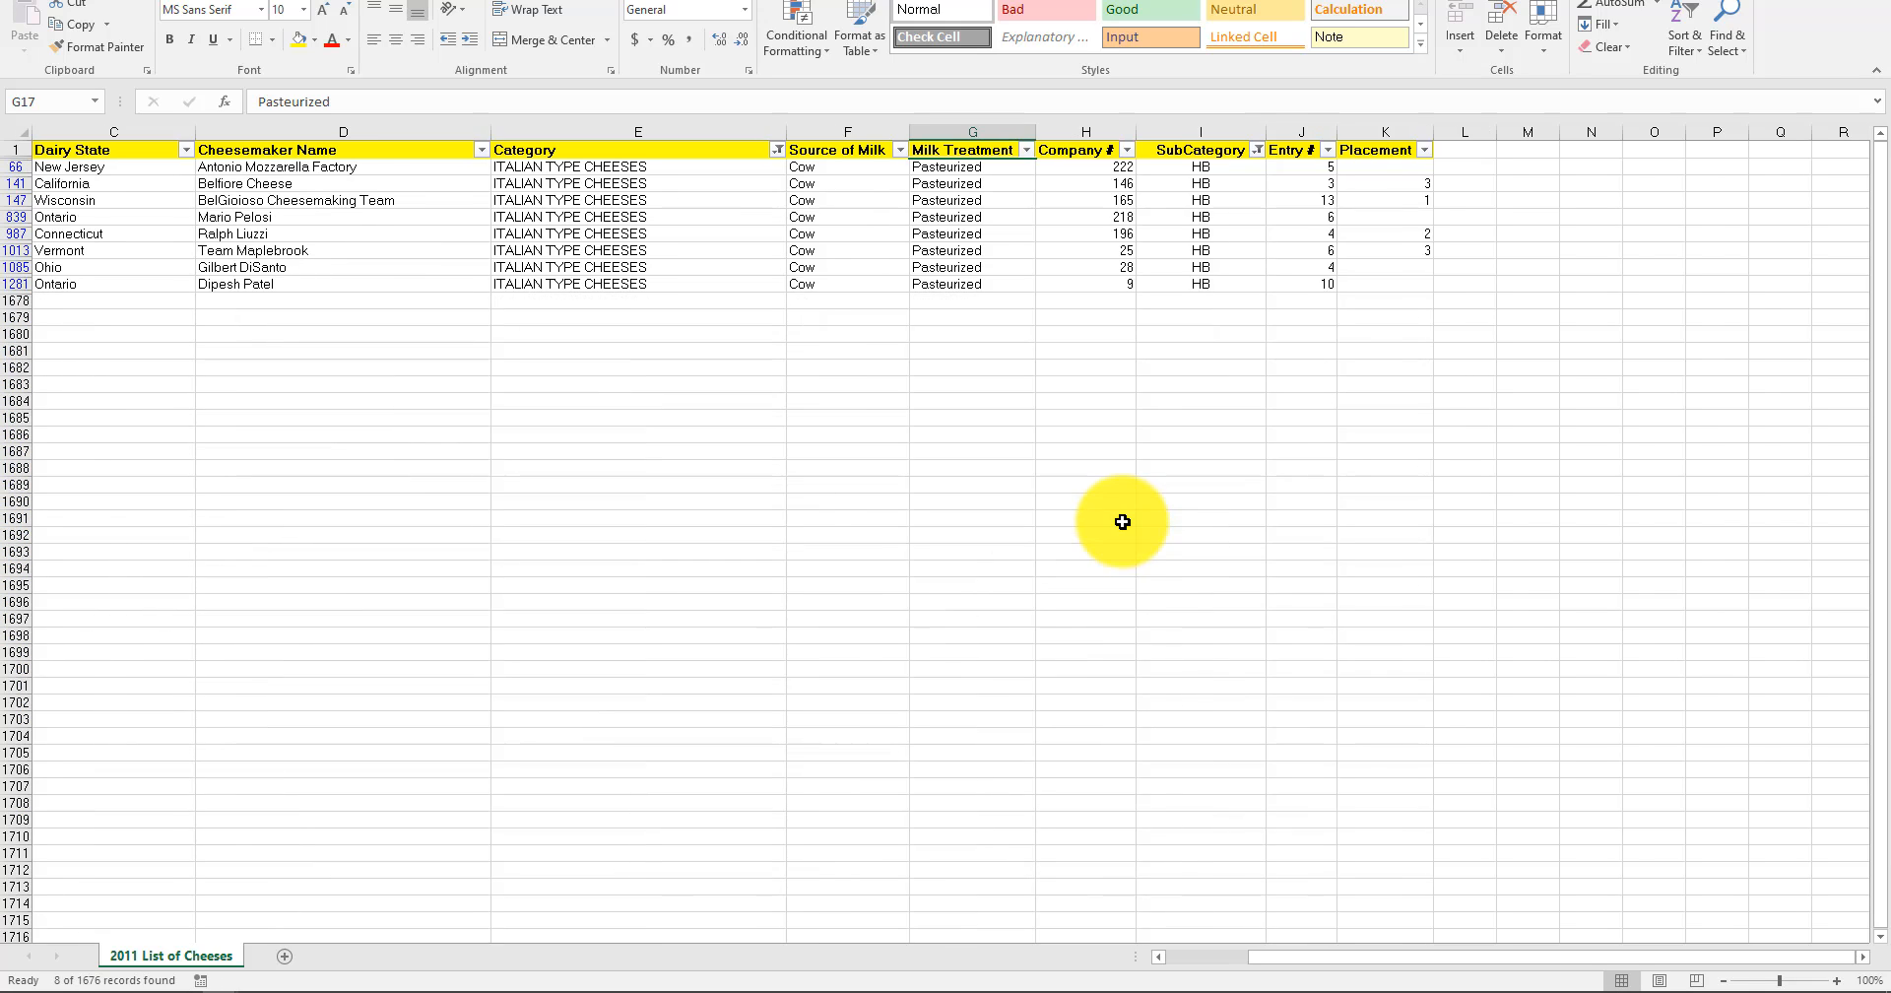
Examine the Category, Source of Milk, Milk Treatment, Company # and SubCategory values of the filtered Italian type HB cheeses.
click(1094, 452)
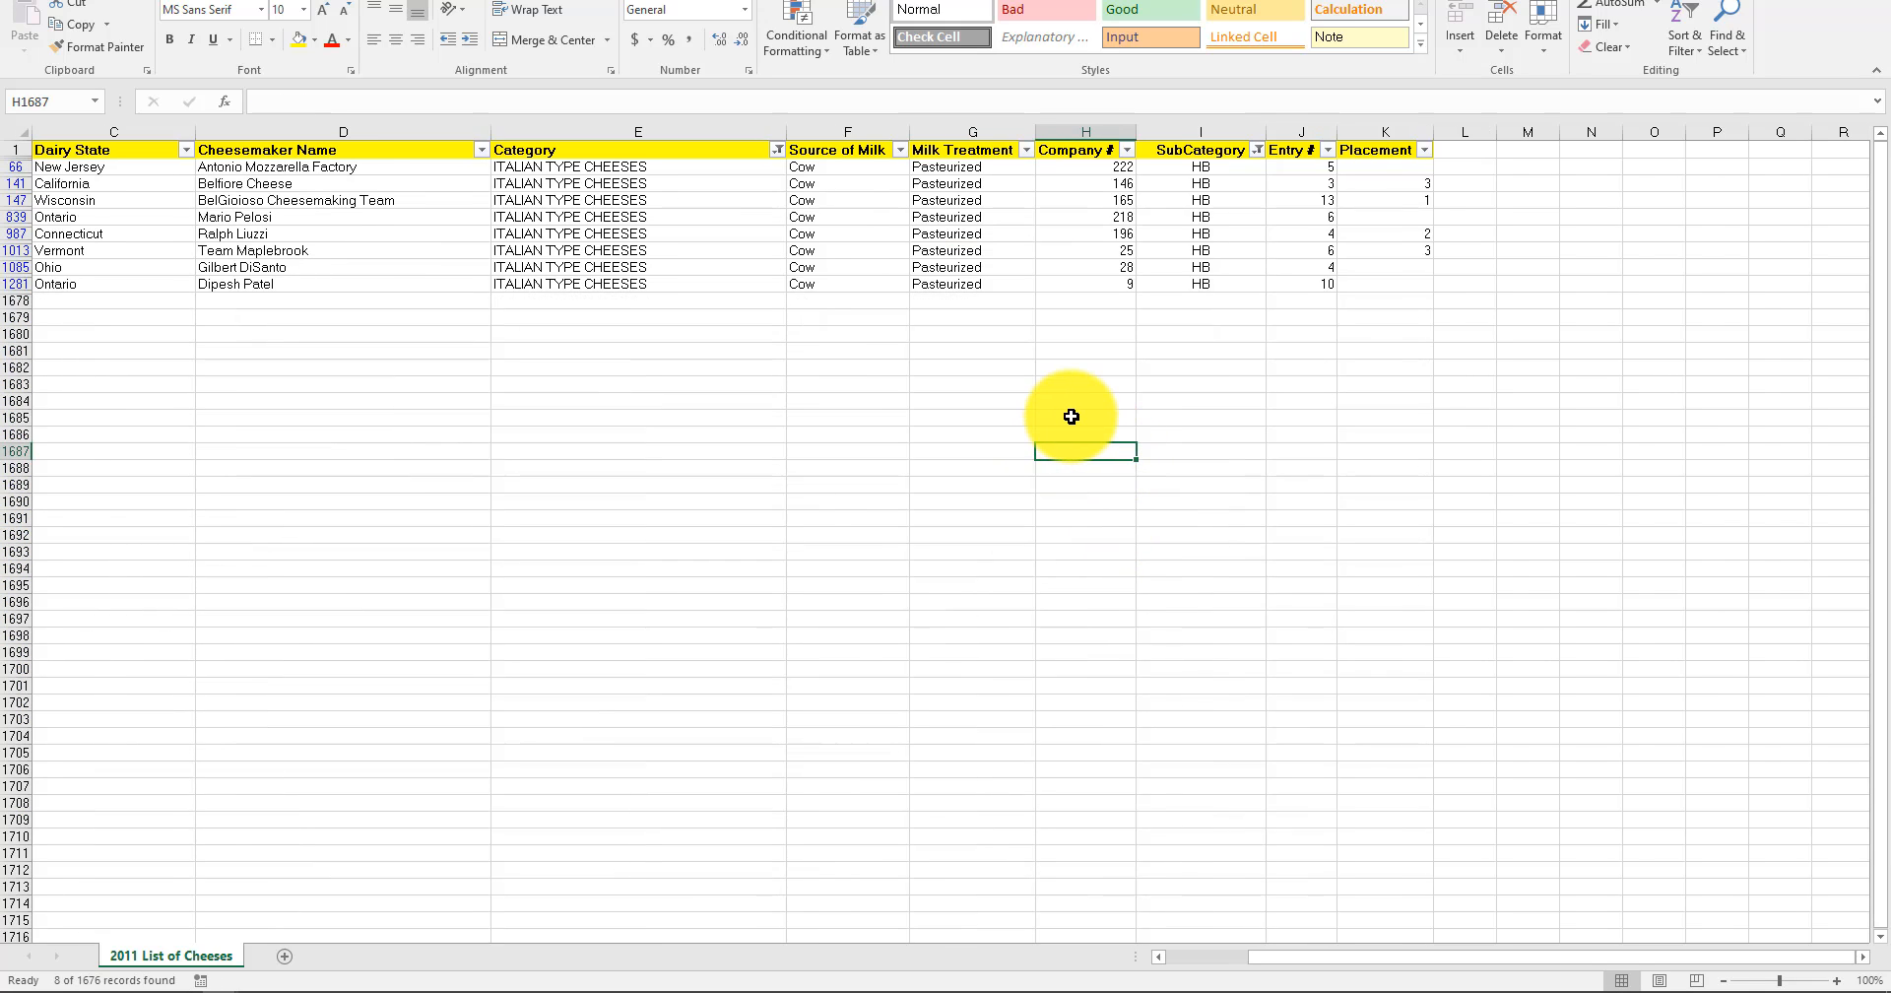
click(669, 234)
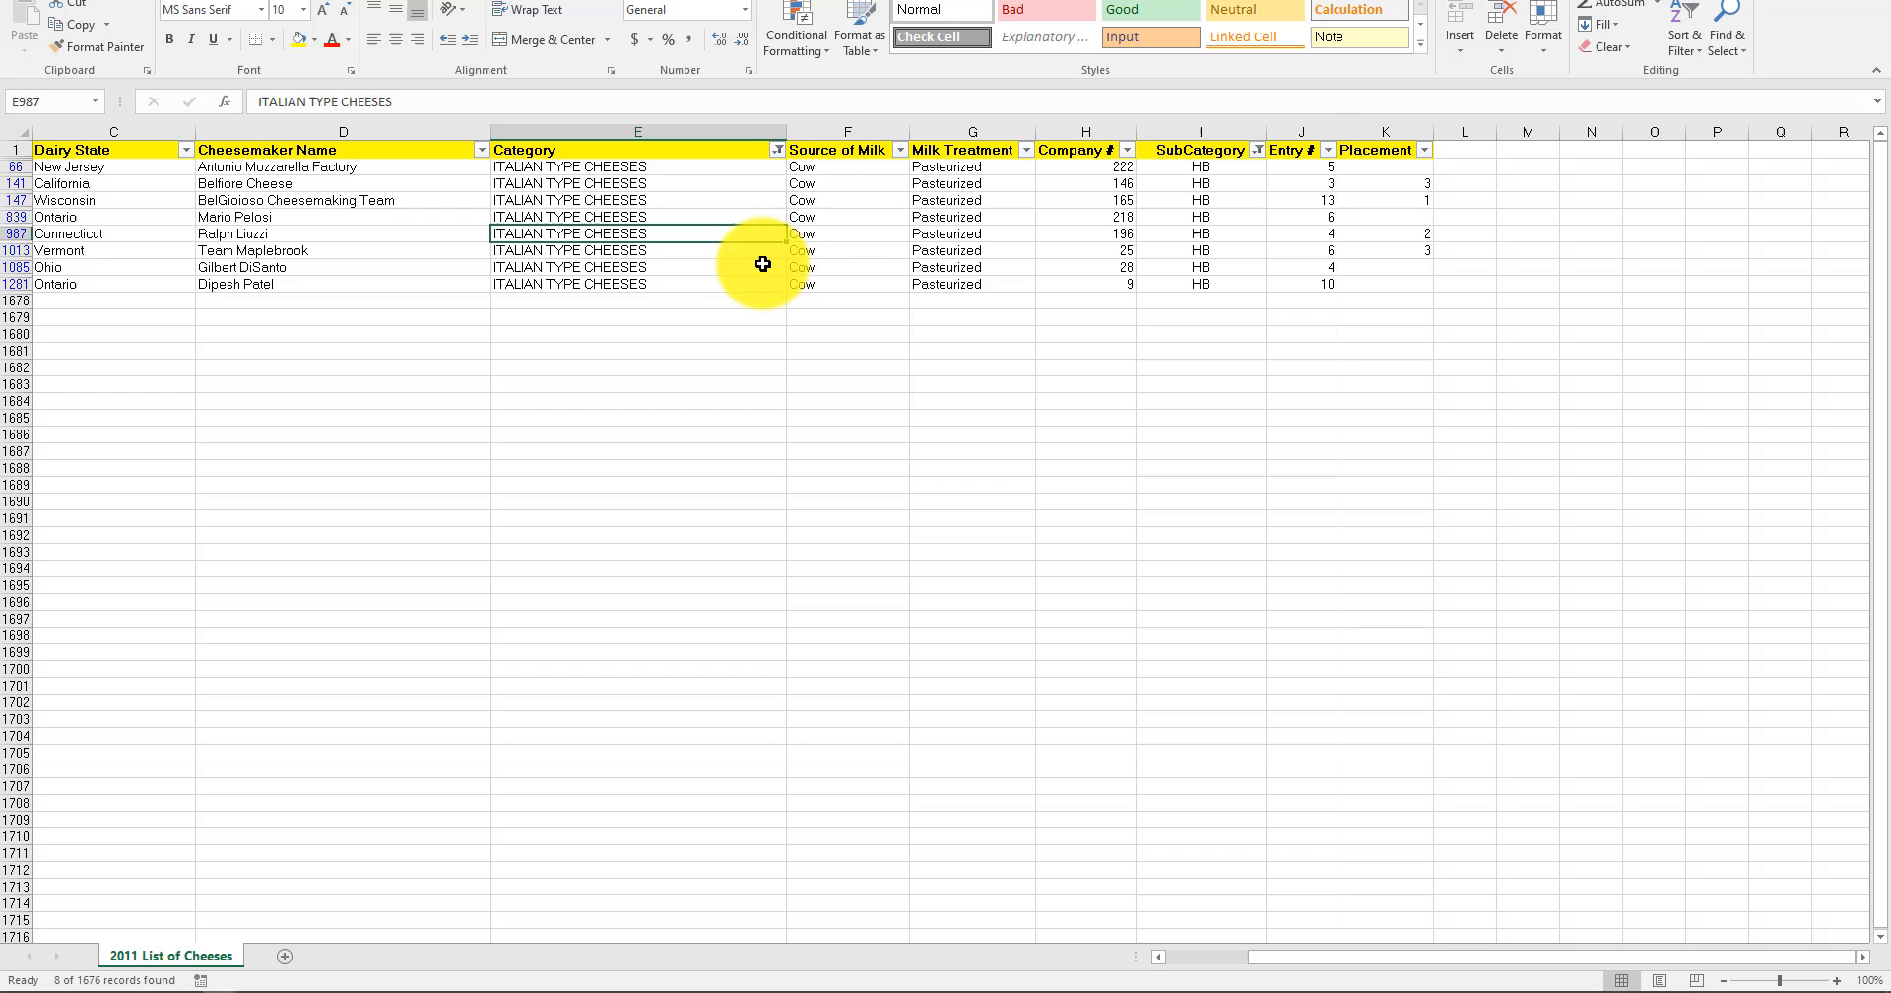
click(806, 235)
click(920, 218)
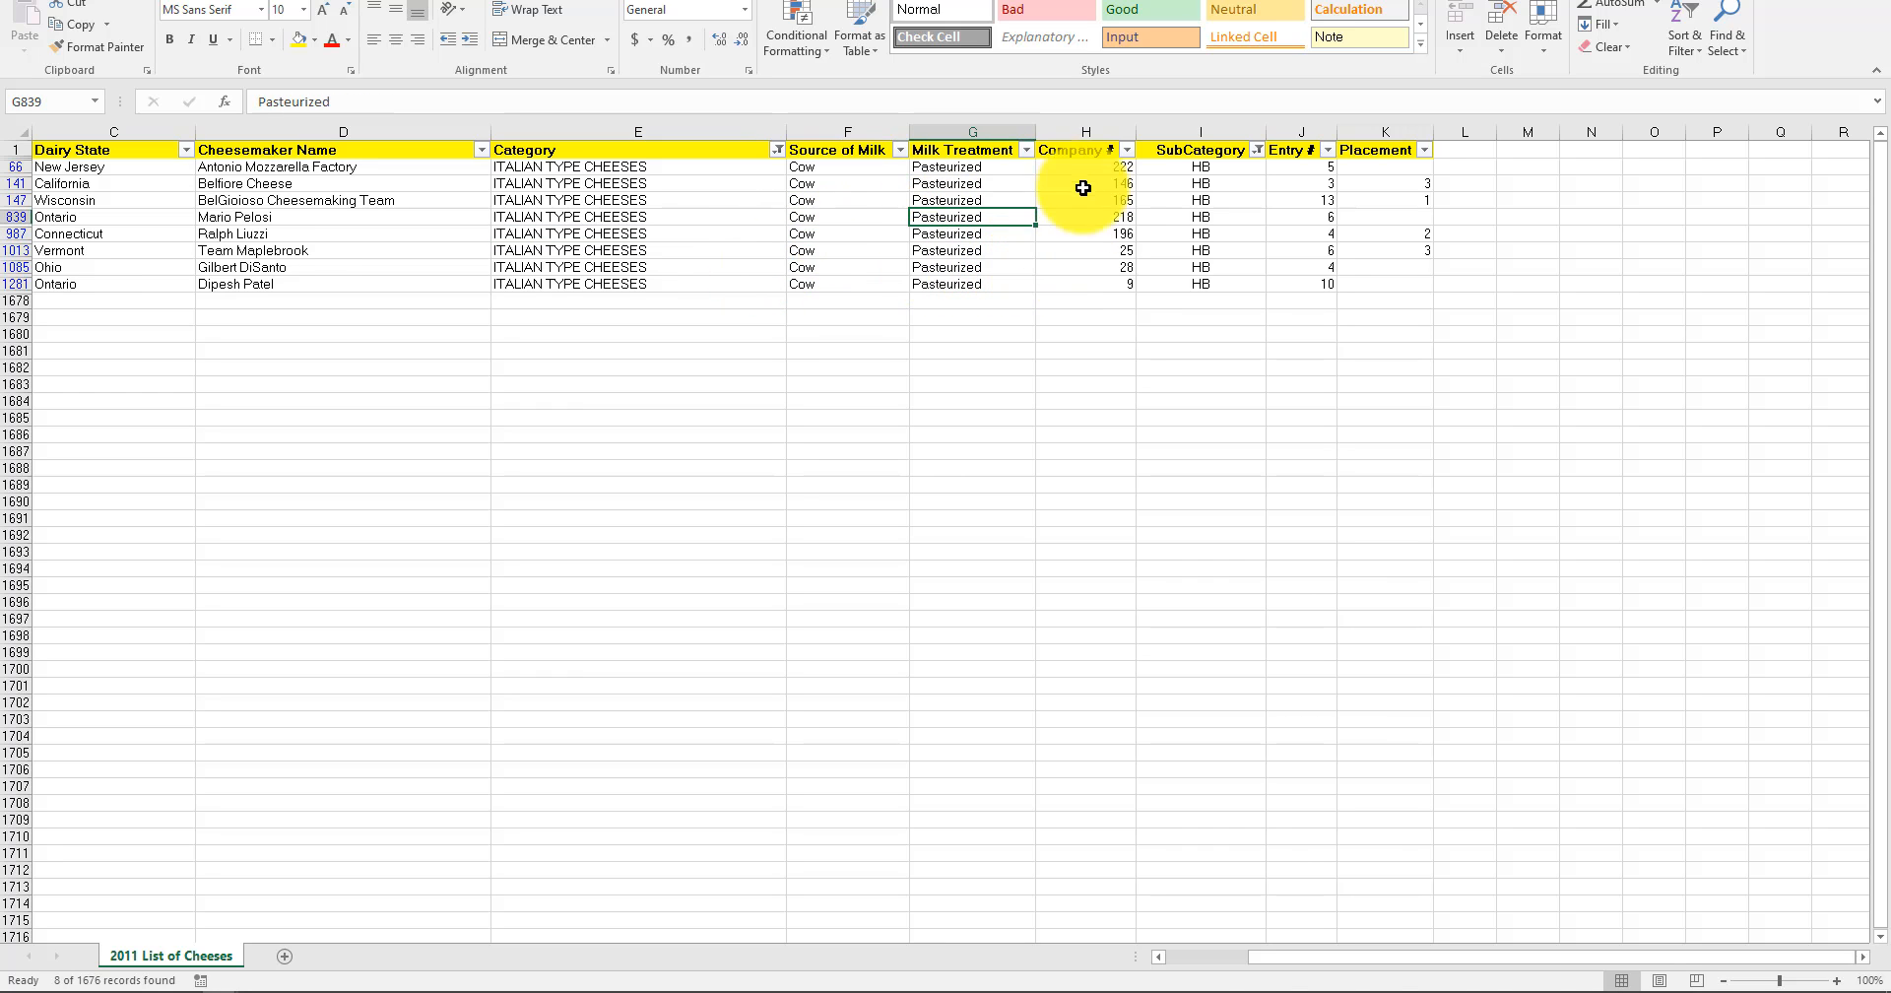
drag(1090, 155, 1073, 274)
click(1189, 239)
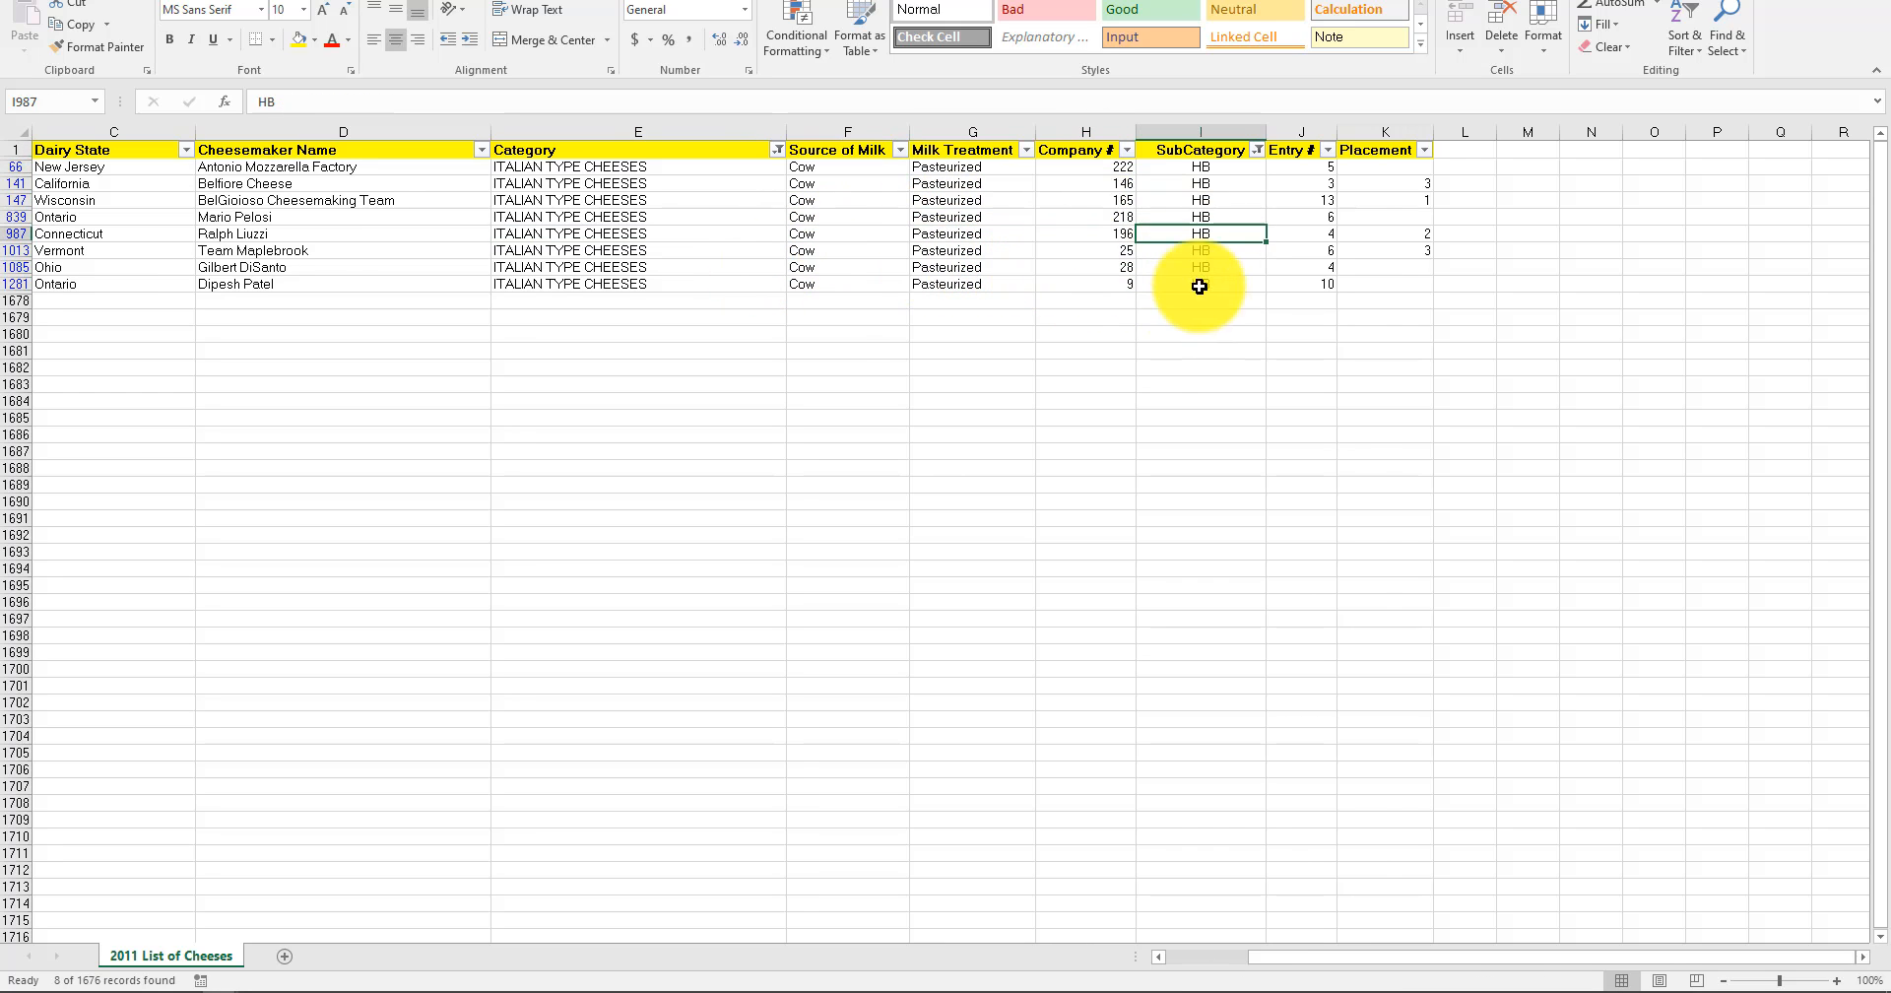
click(1379, 316)
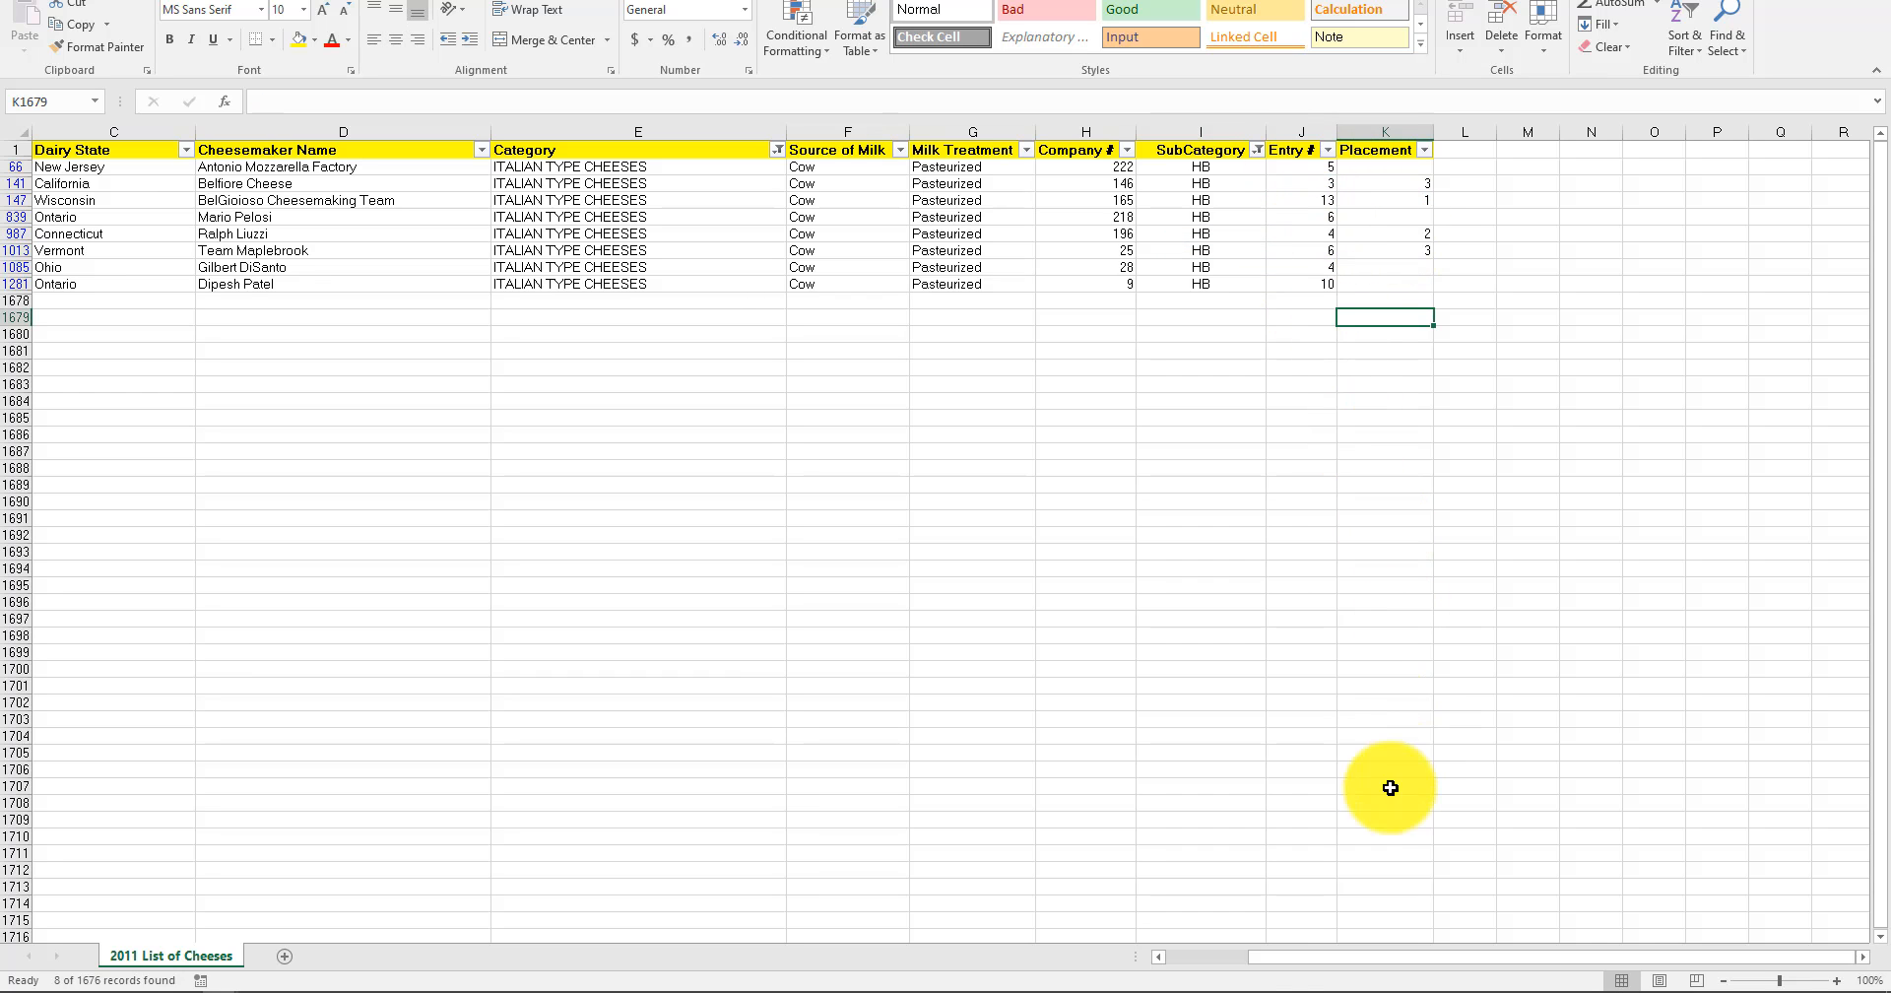
Compare the Cheese Name entries of the filtered rows, including Santa Lucia Burrata against the plain Burrata names.
drag(1276, 958, 1106, 975)
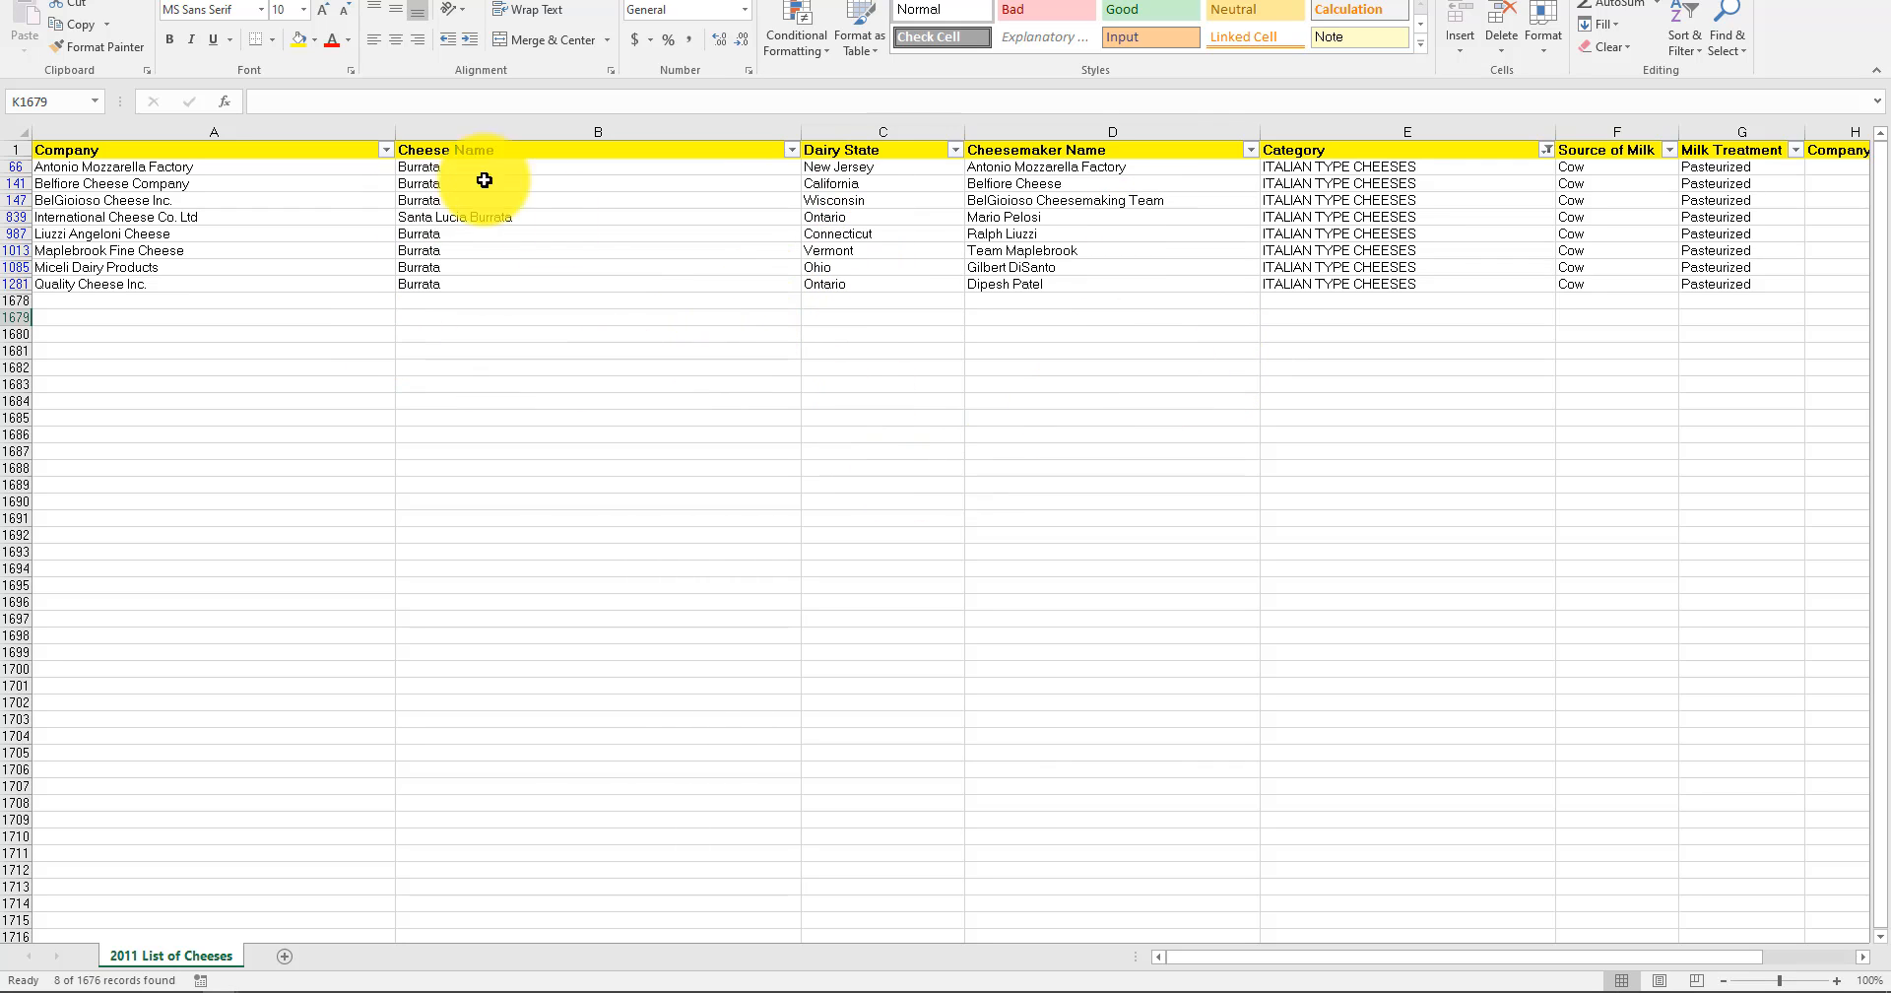
click(535, 177)
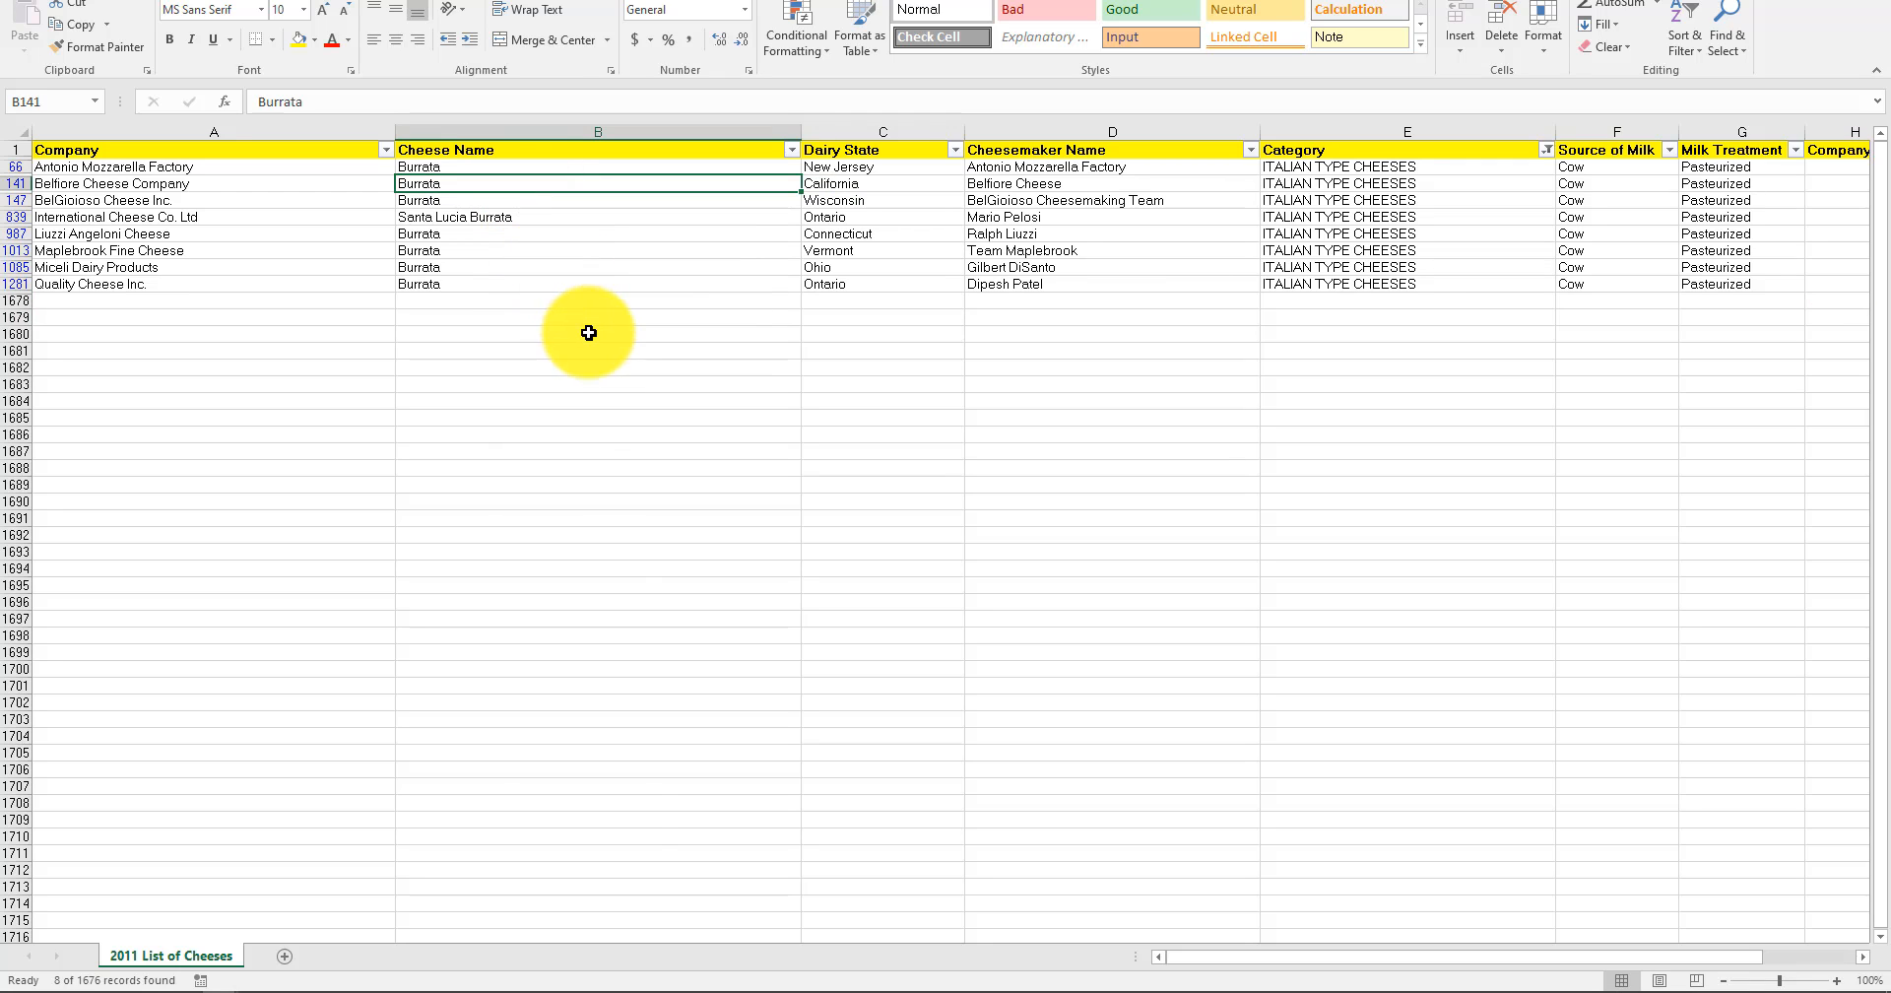
click(536, 216)
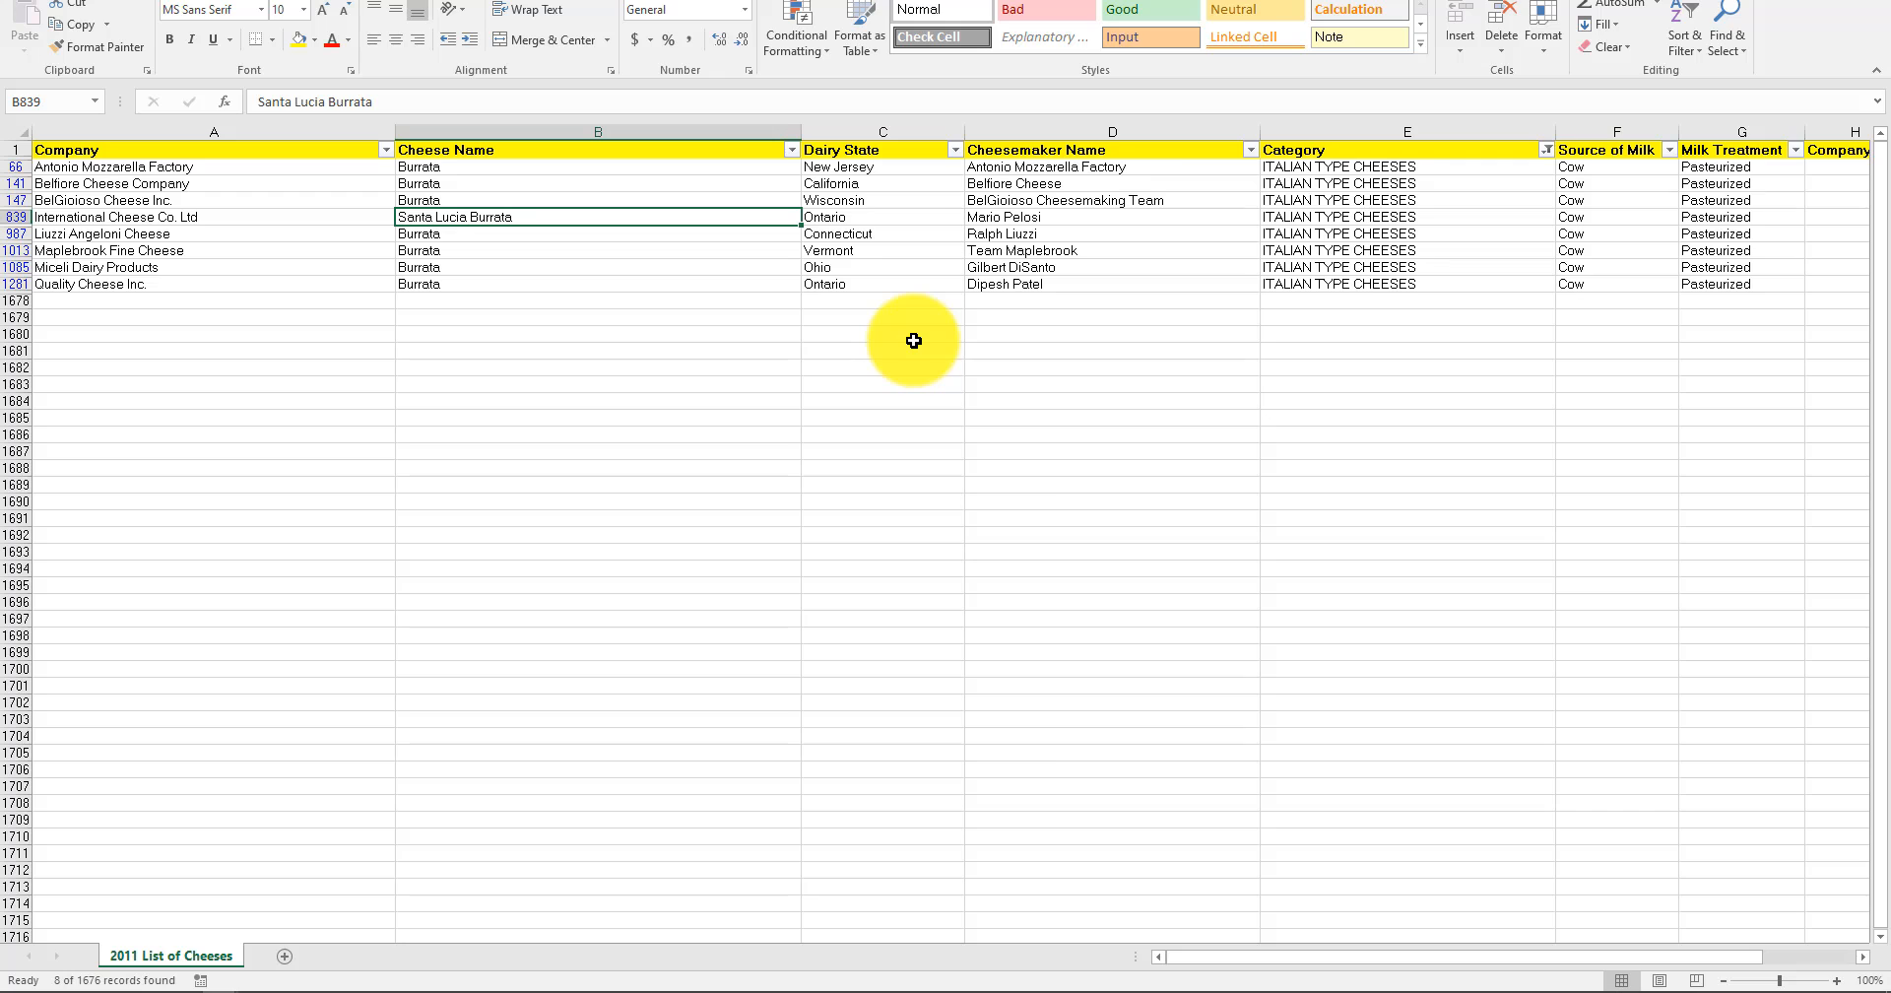
click(484, 248)
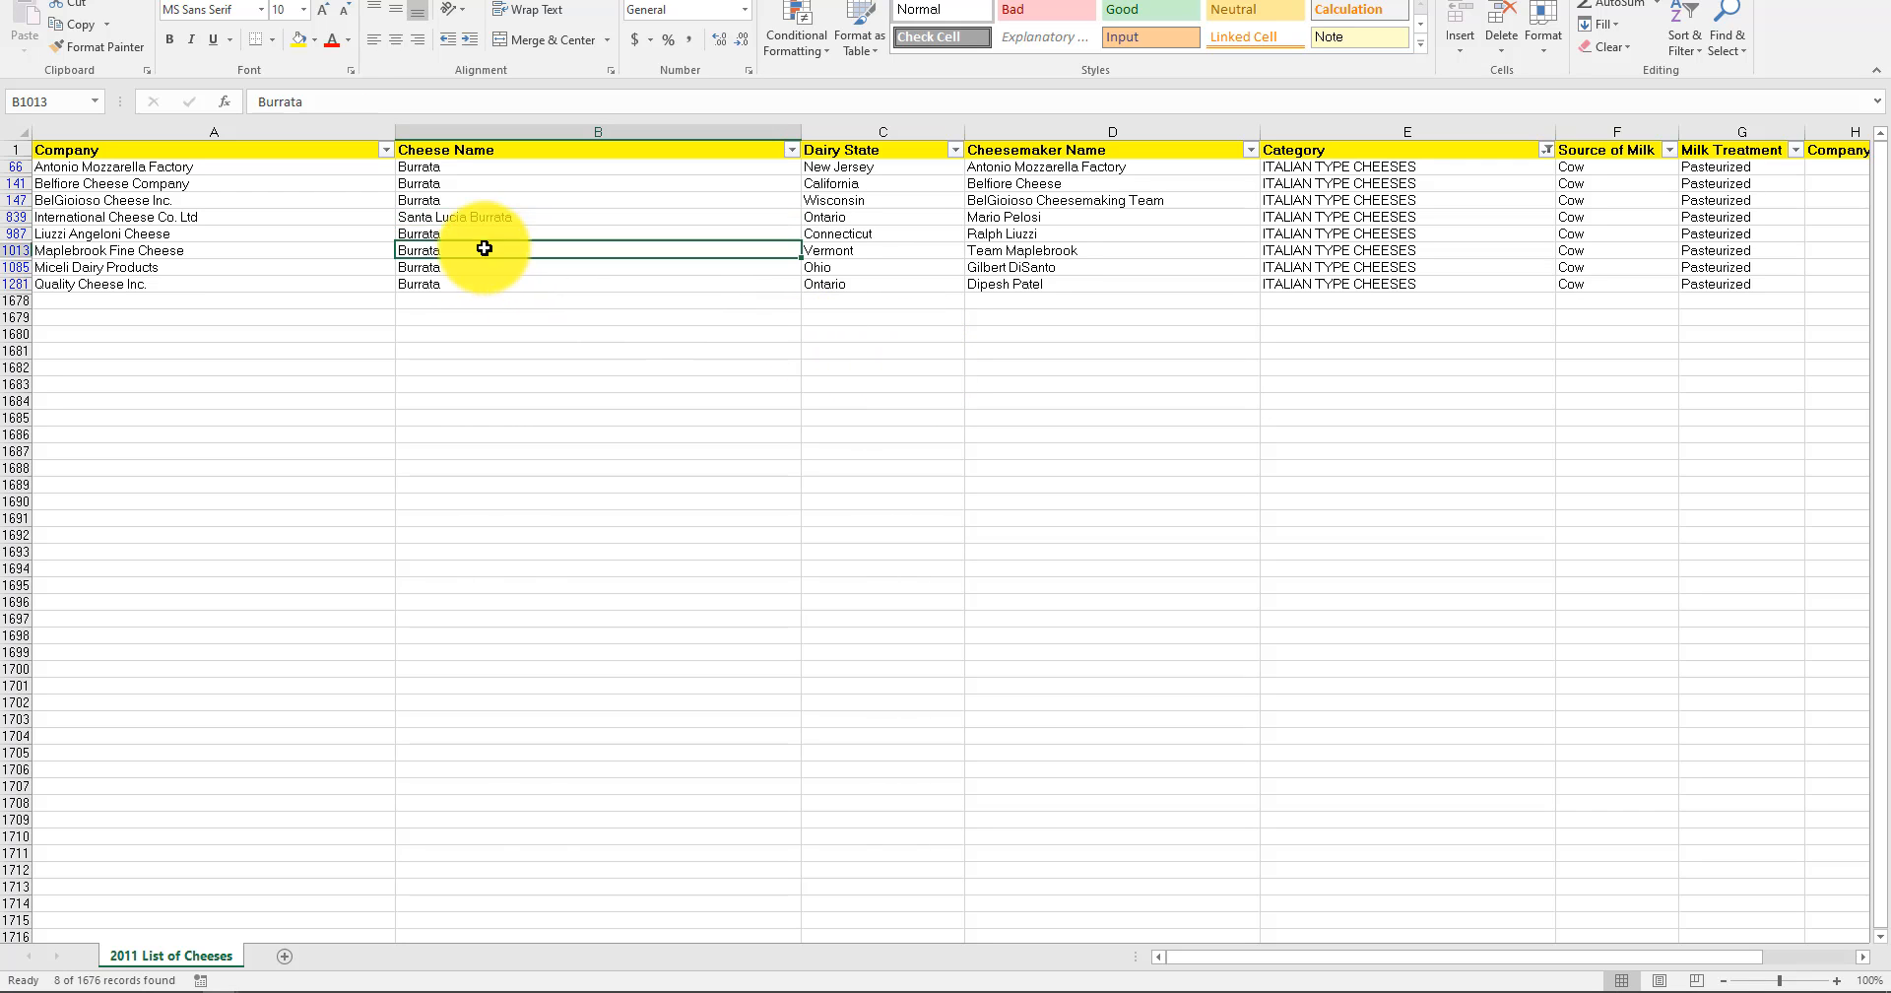
click(485, 215)
click(479, 248)
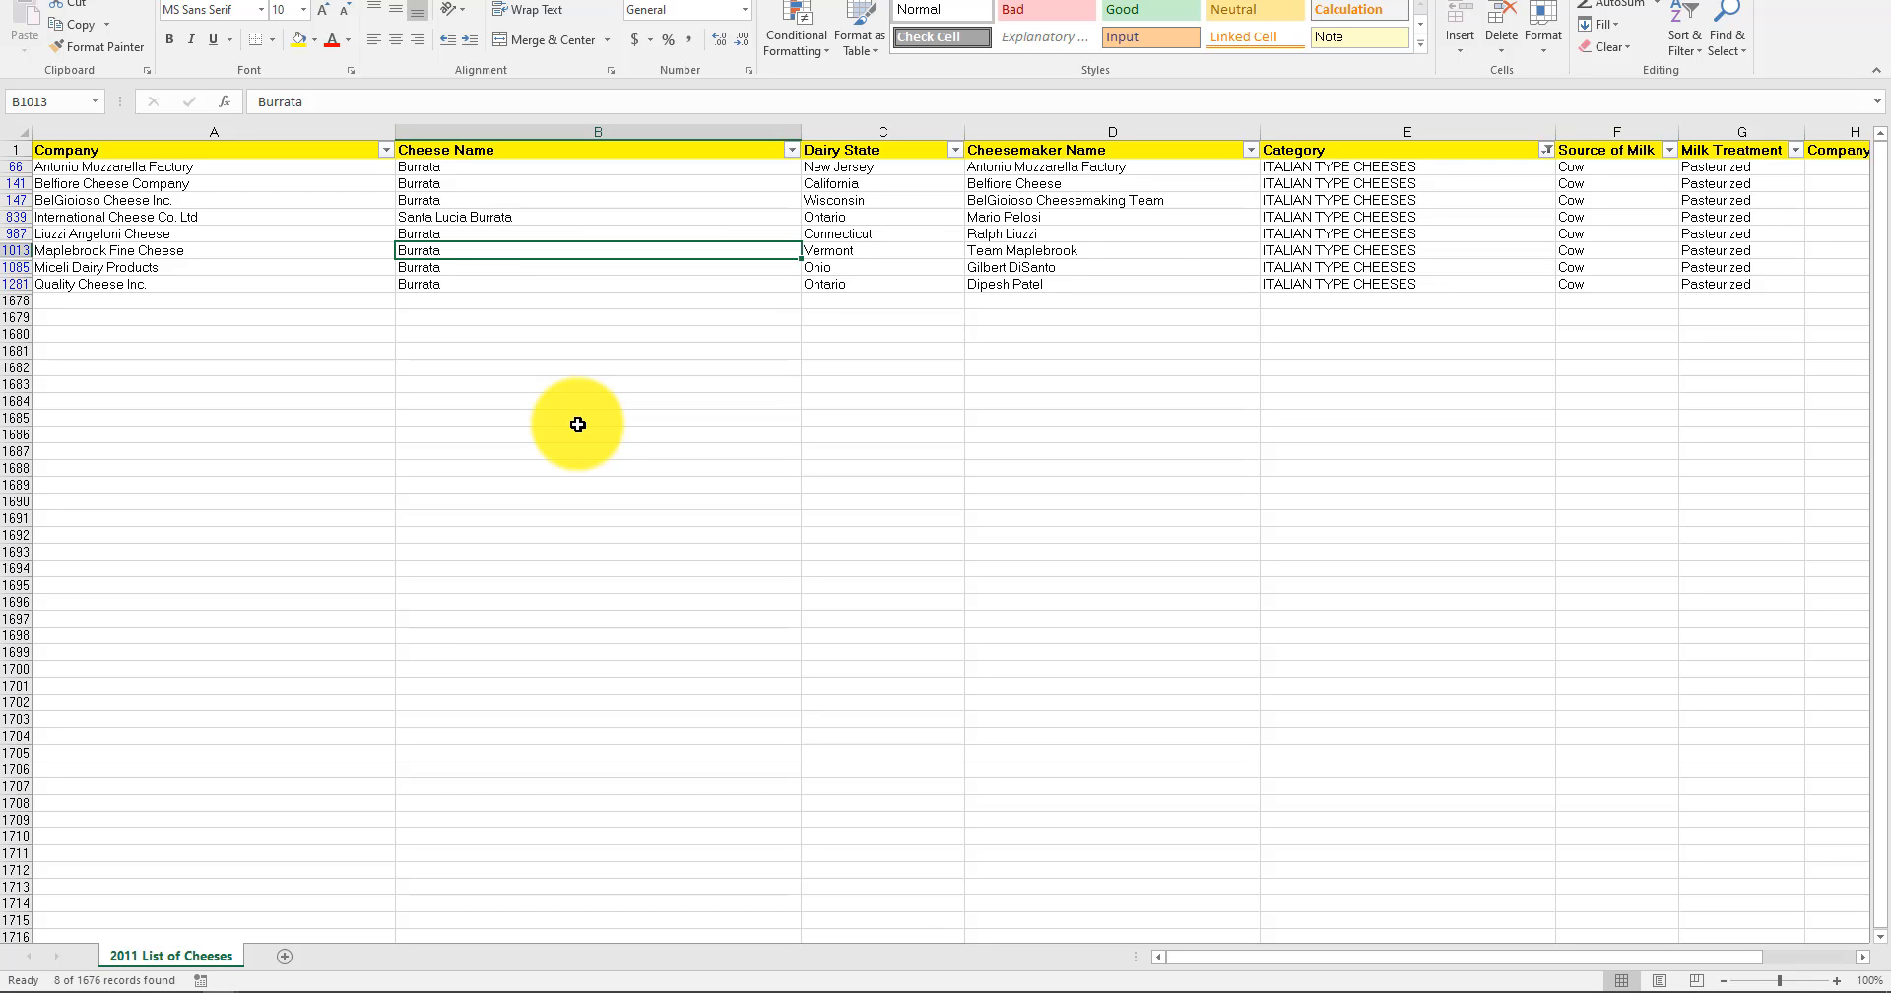
Try changing the cheese name Santa Lucia Burrata in B839 to Burrata, and undo the change.
click(435, 216)
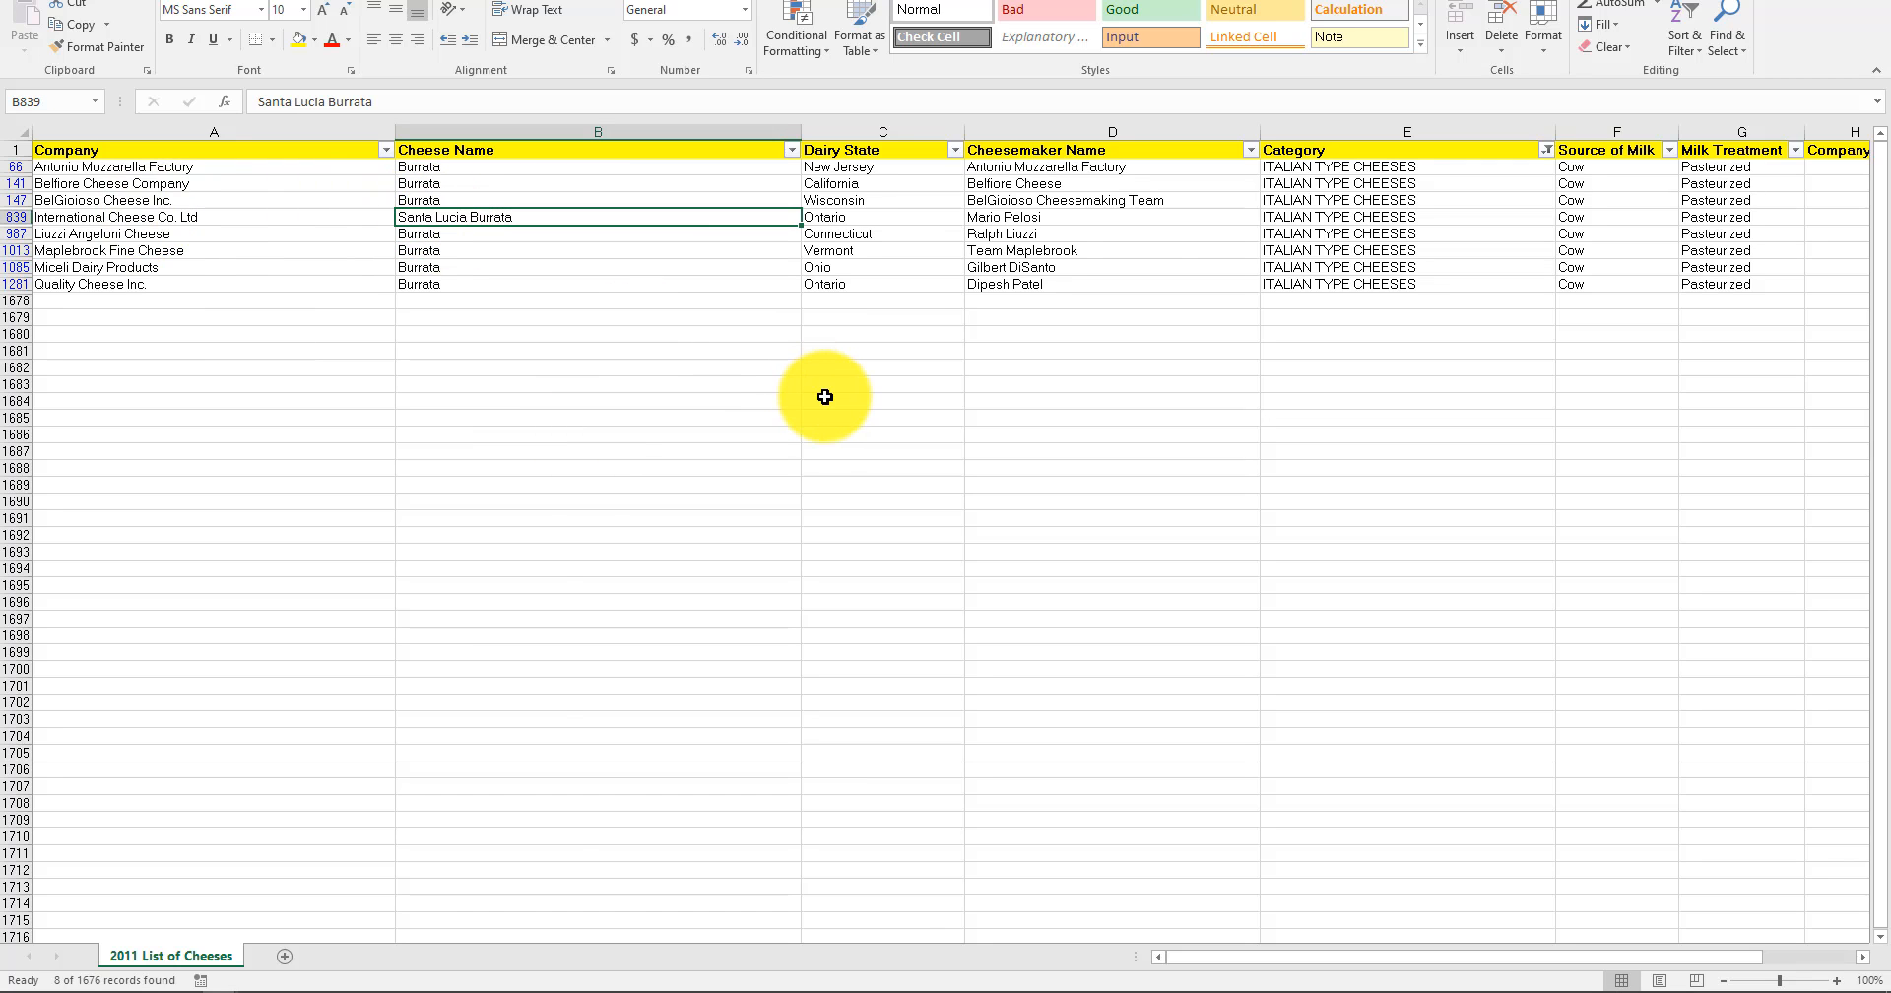
text(Bu)
key(Return)
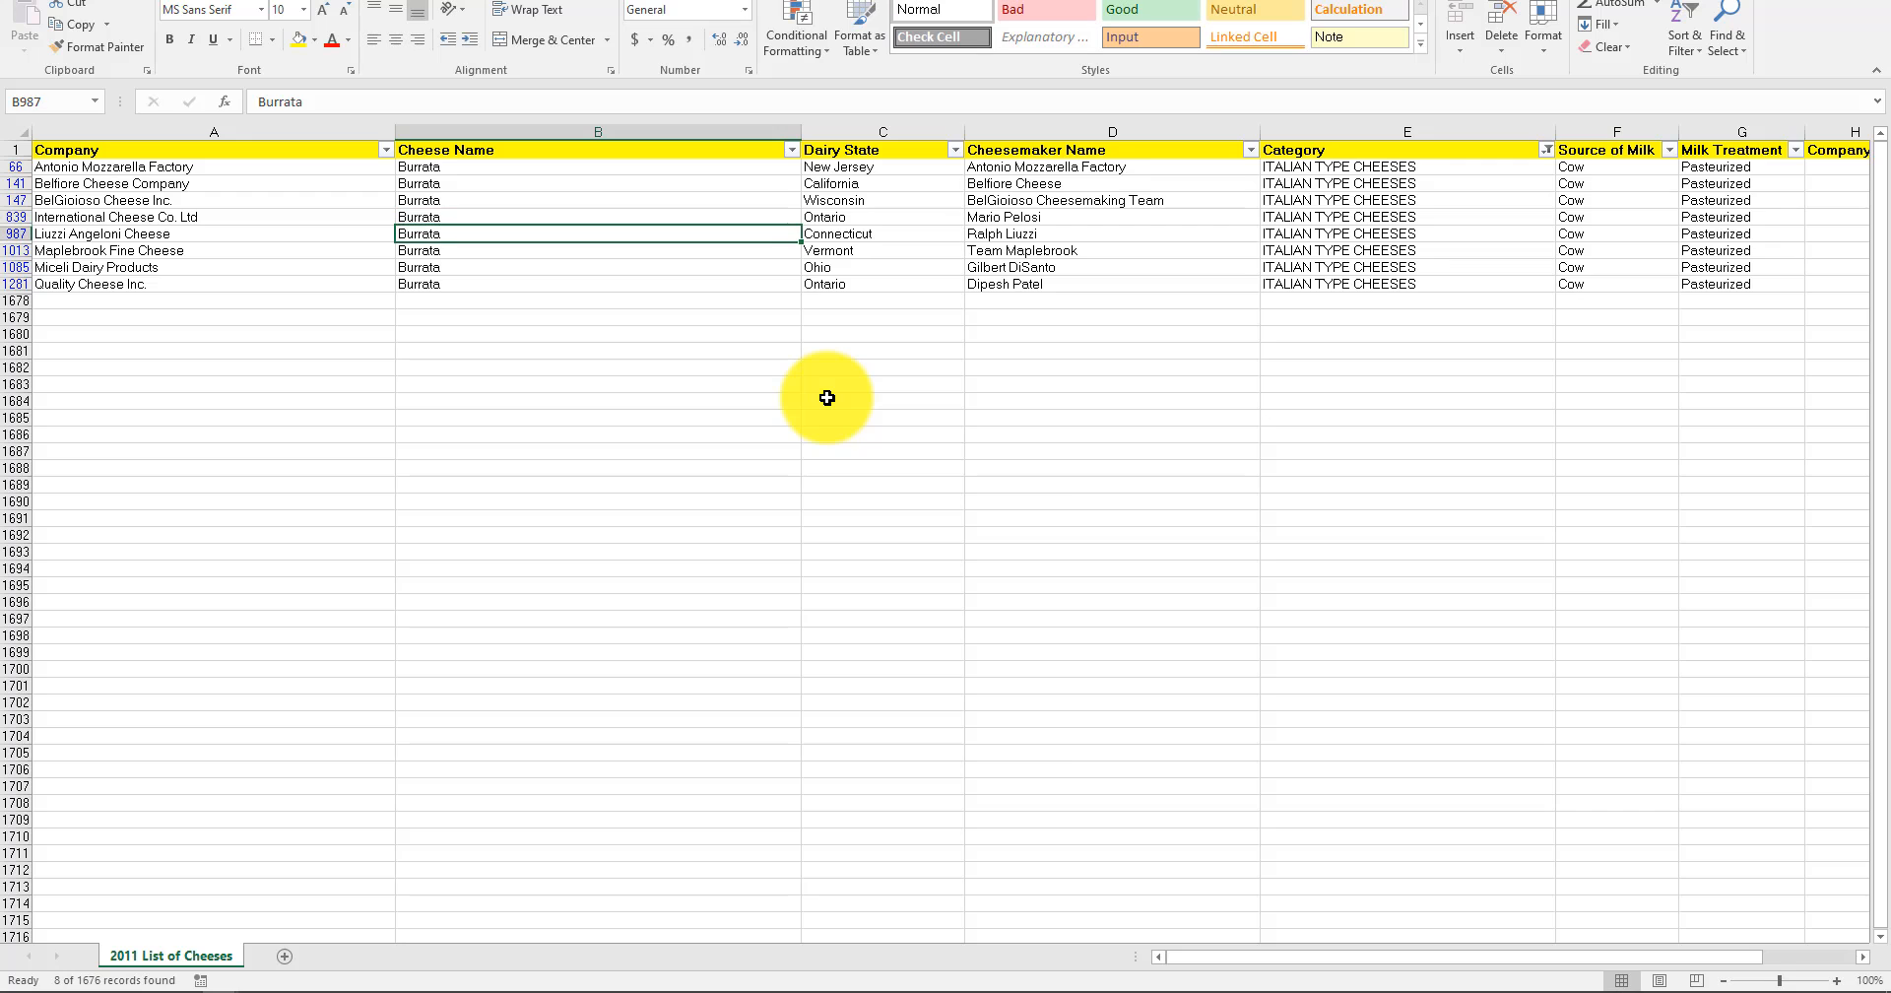
key(ctrl+z)
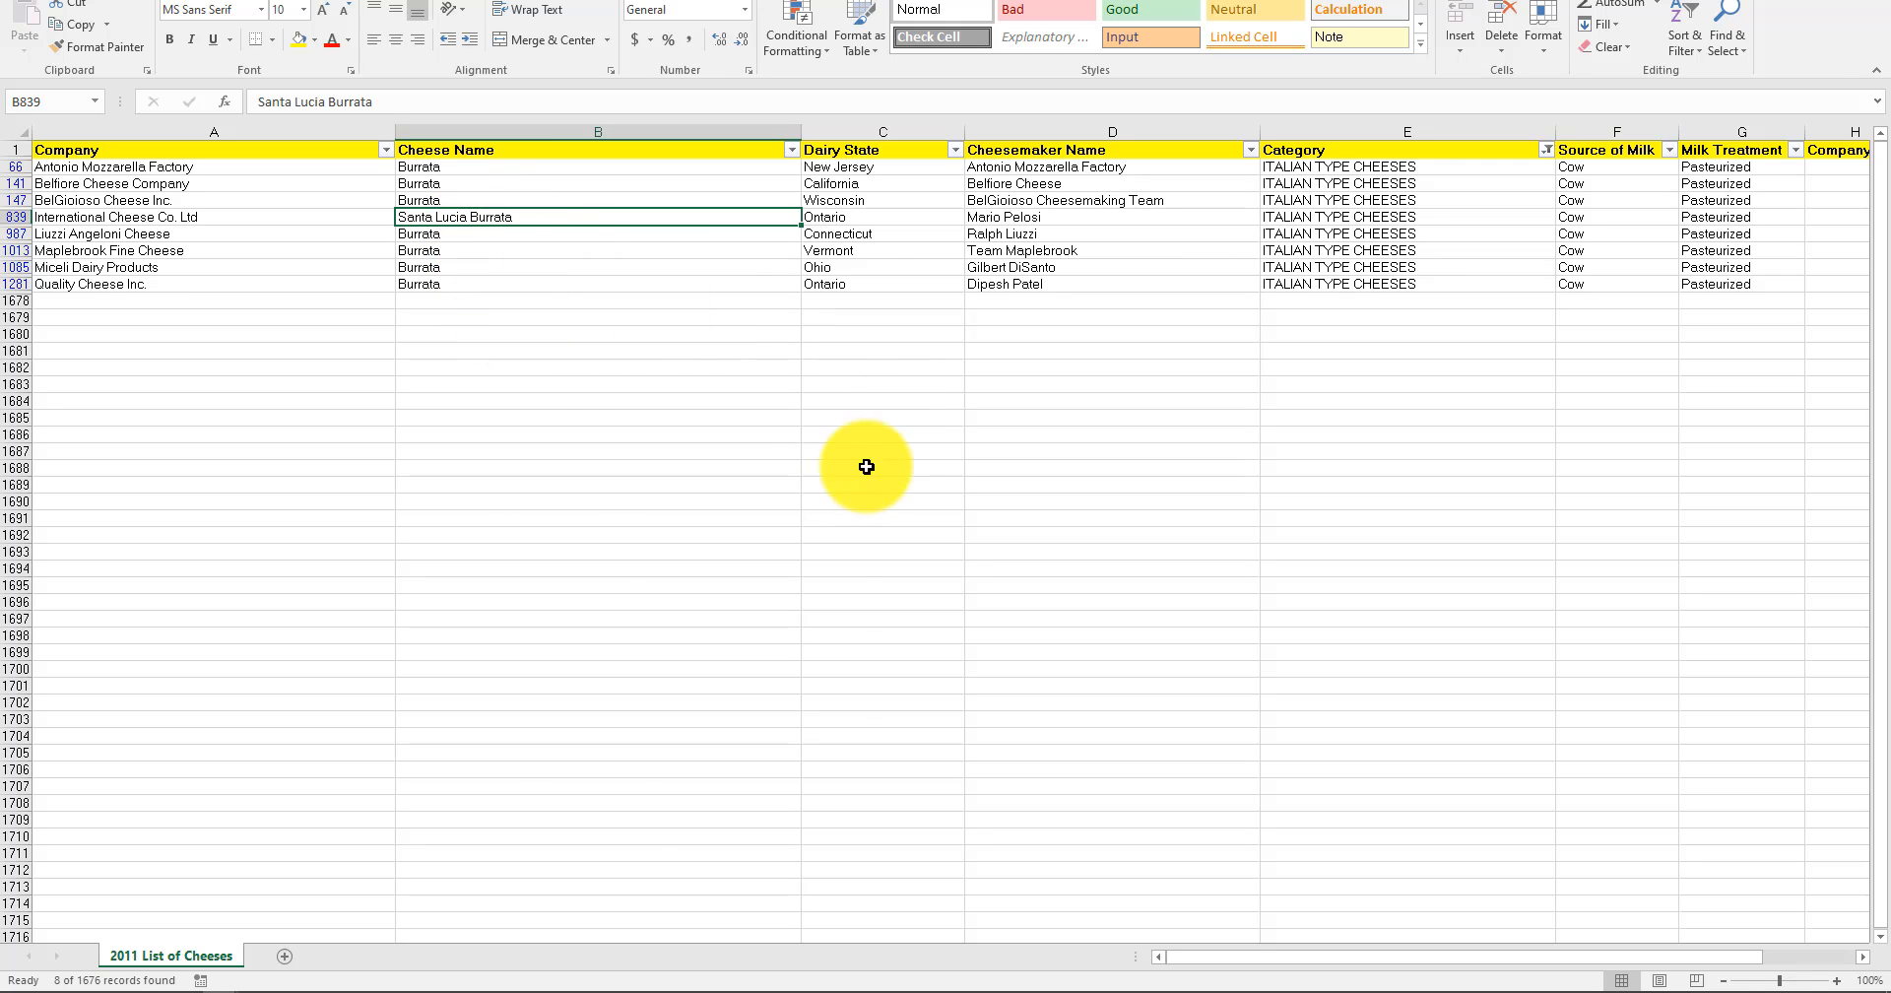
click(1014, 471)
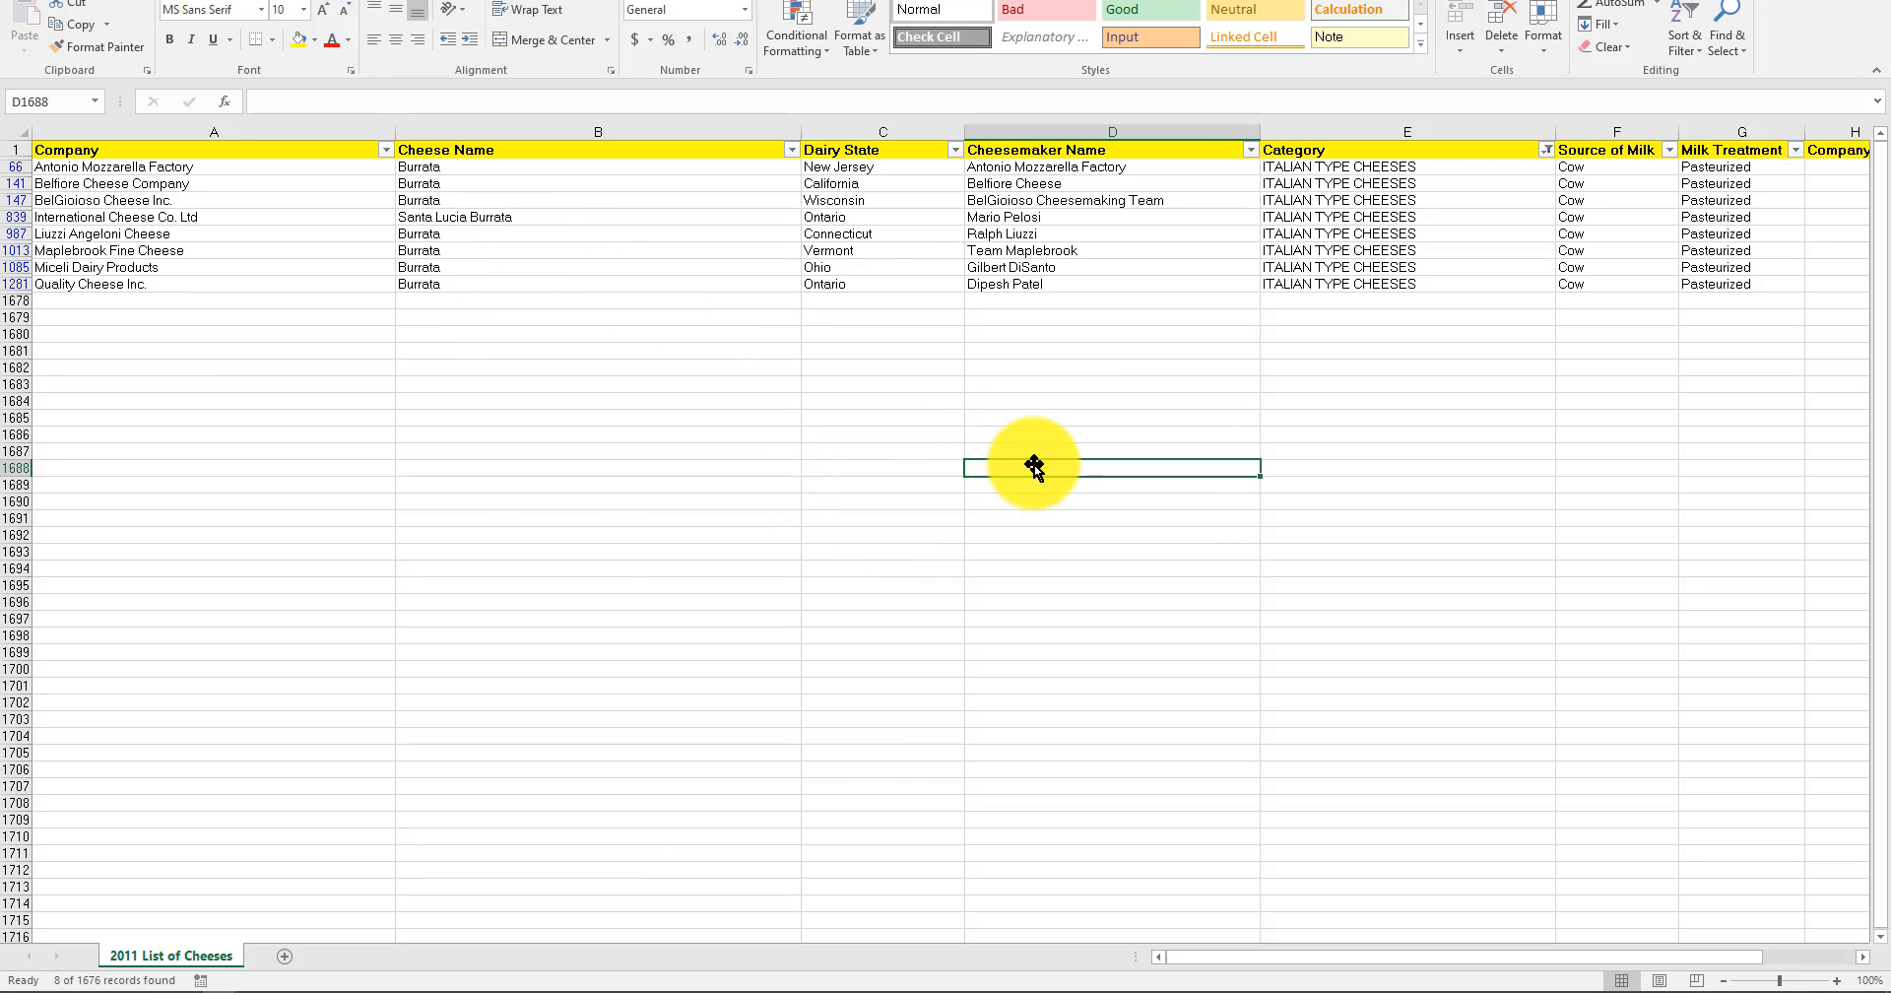
Examine the BelGioioso Cheese Inc. row from Cheese Name to Entry #, and review the remaining columns of the filtered list.
click(499, 183)
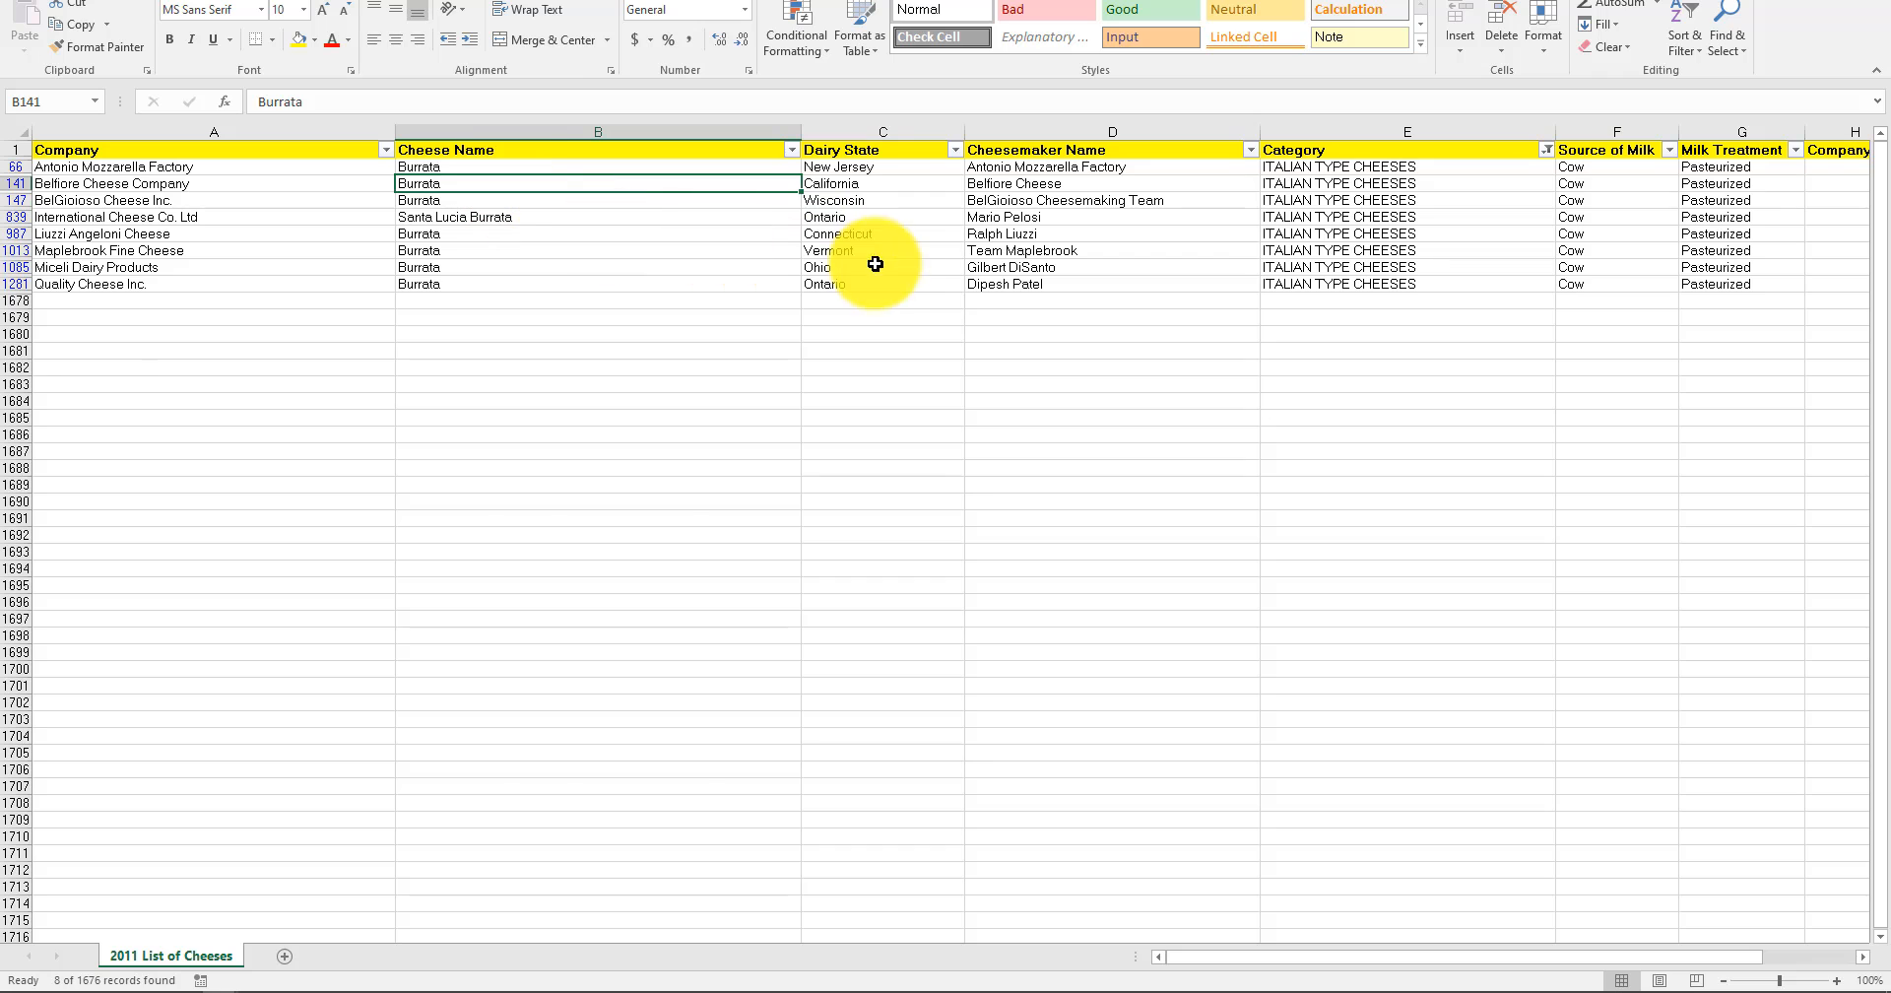
key(Down)
key(Right)
key(Right)
key(Right)
key(Right)
key(Right)
key(Right)
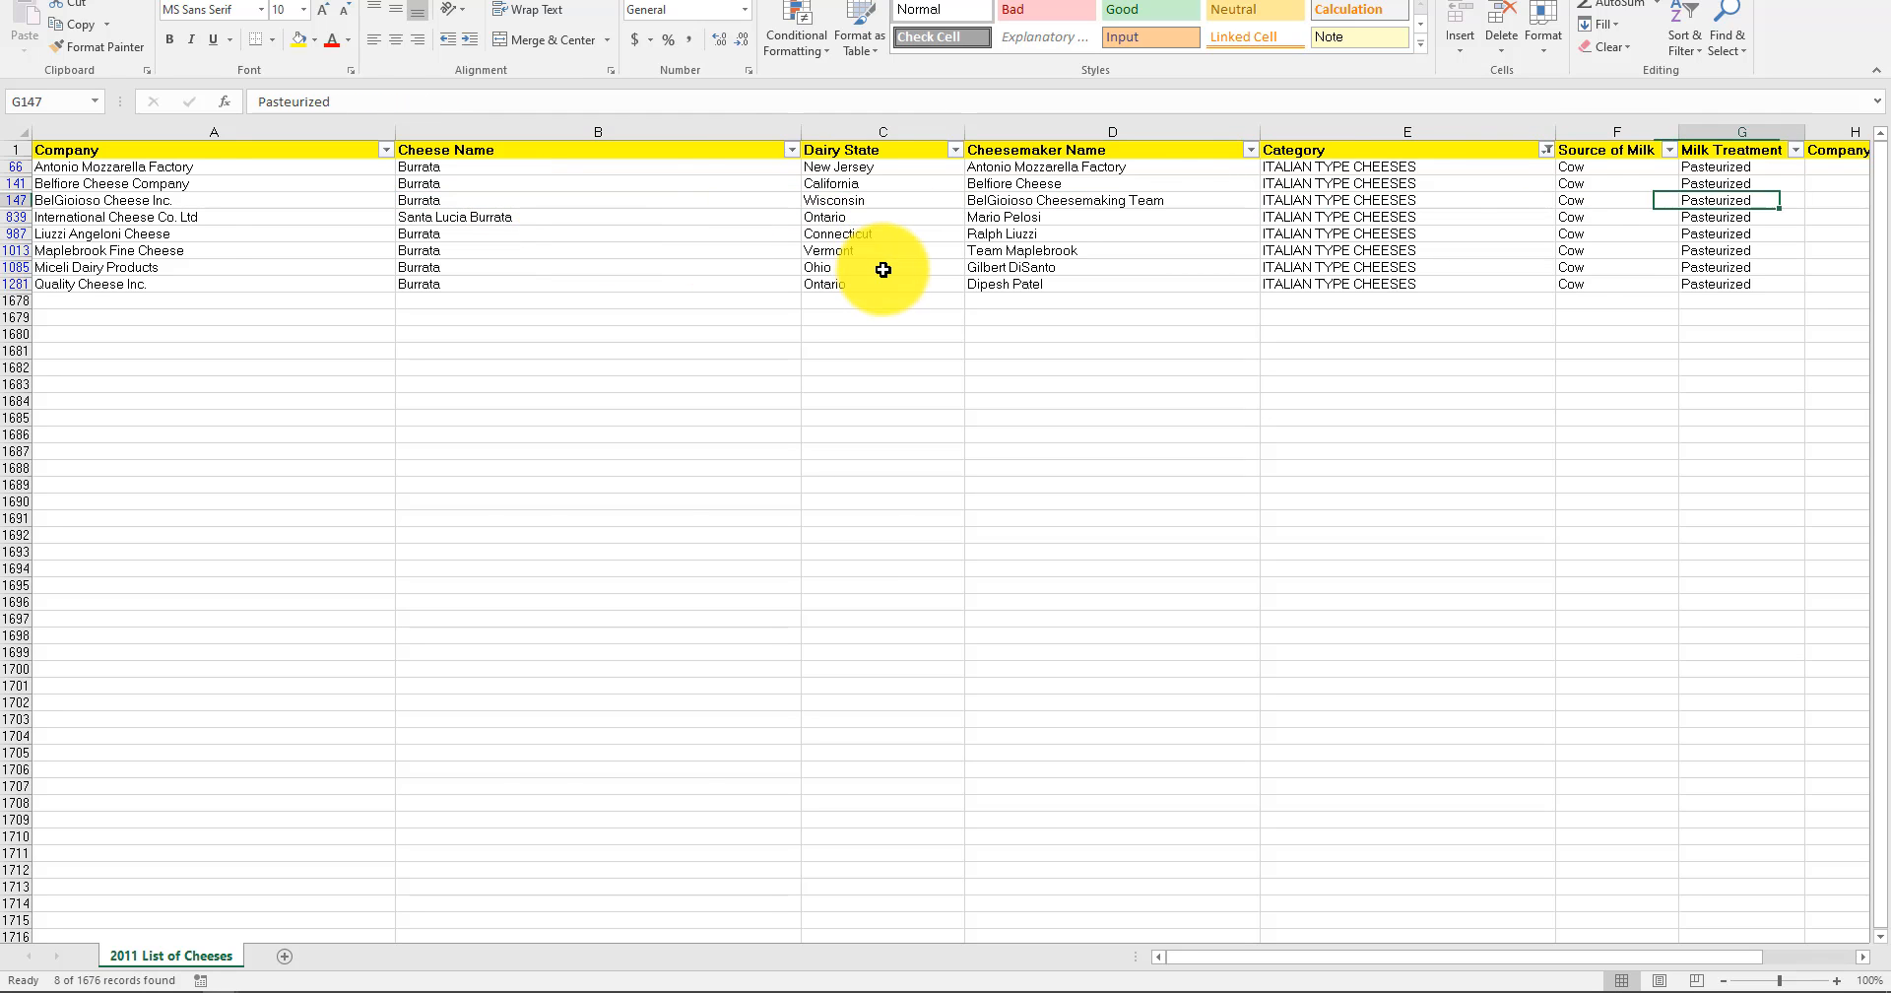
key(Right)
key(Right)
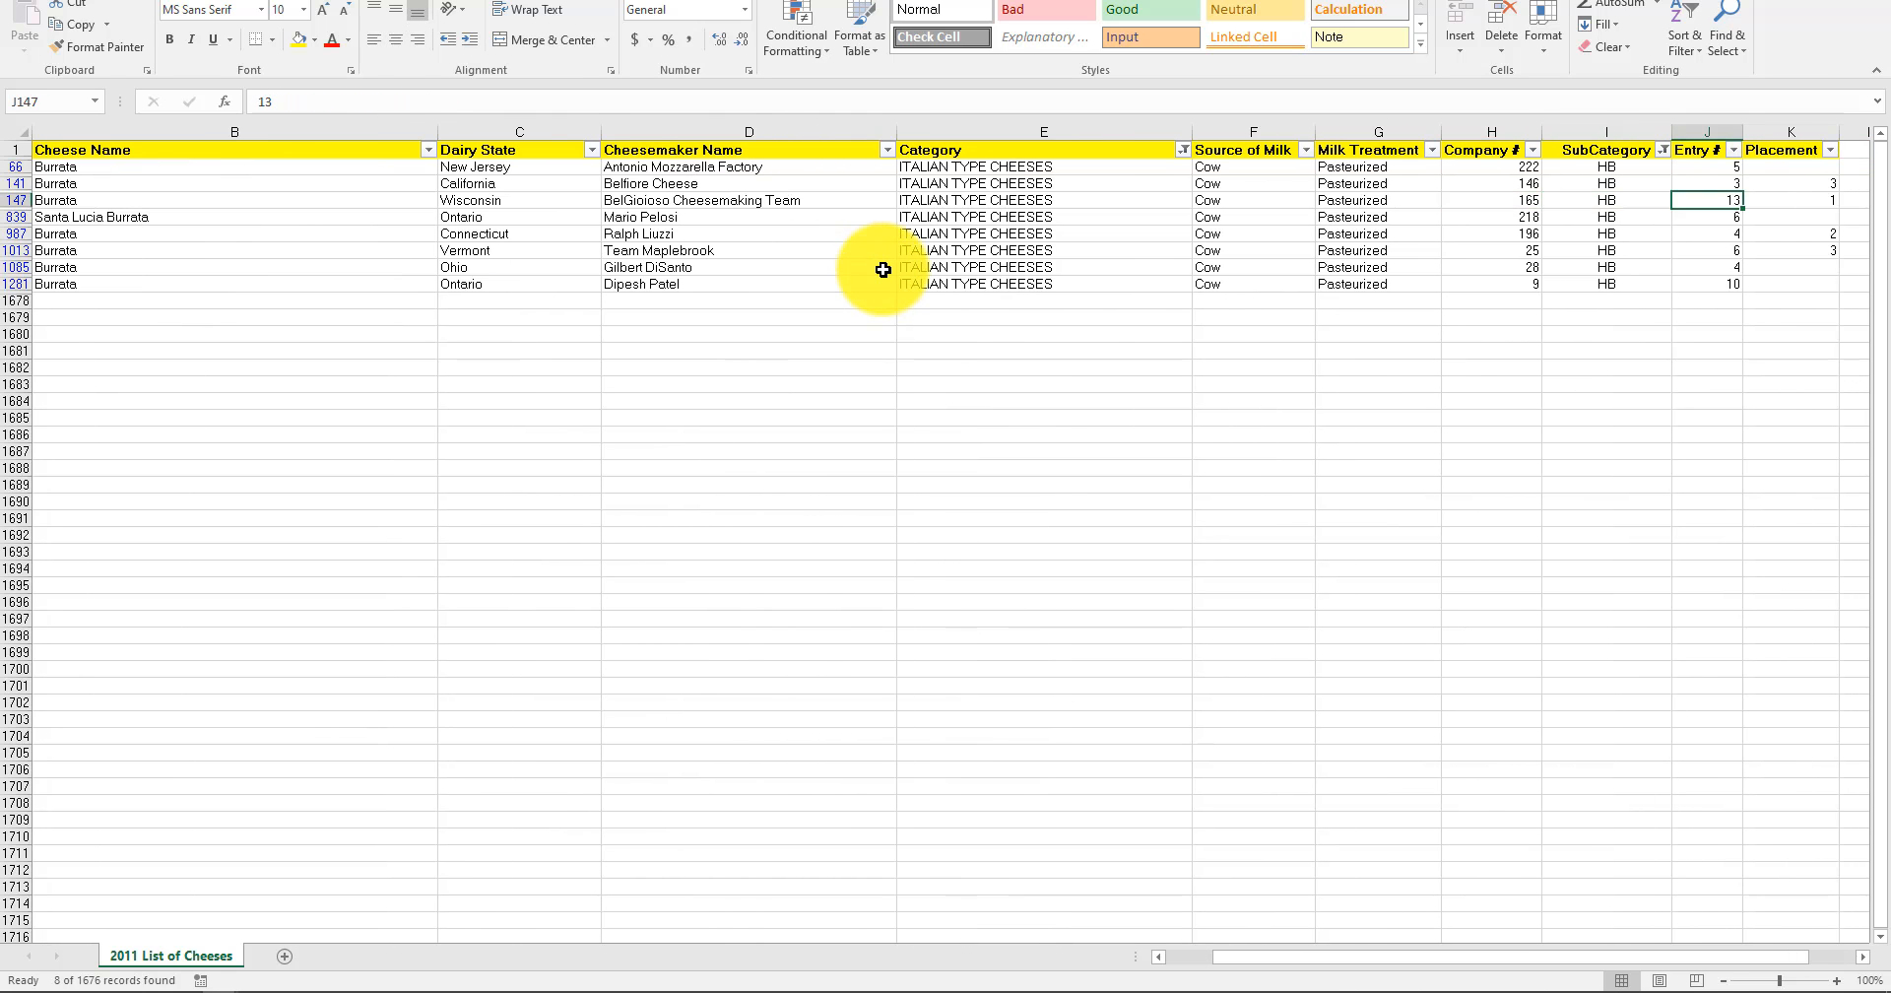
key(Left)
key(Left)
key(Home)
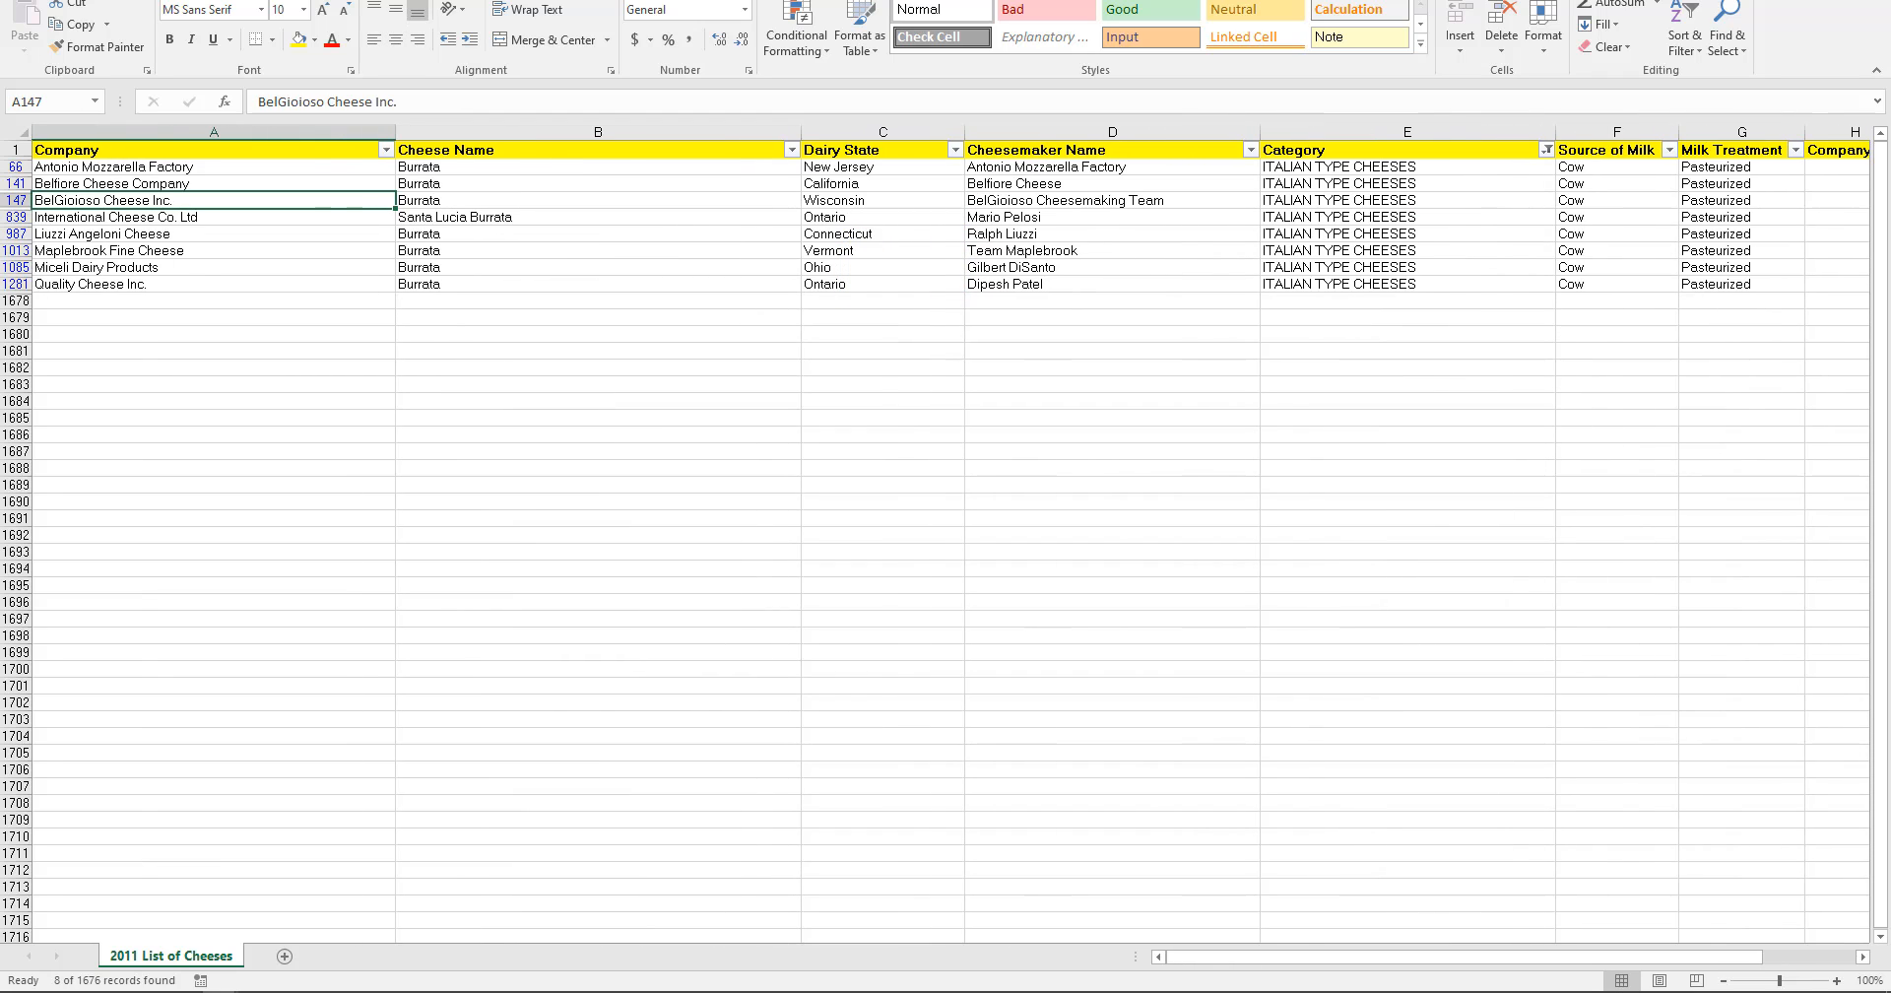
click(708, 318)
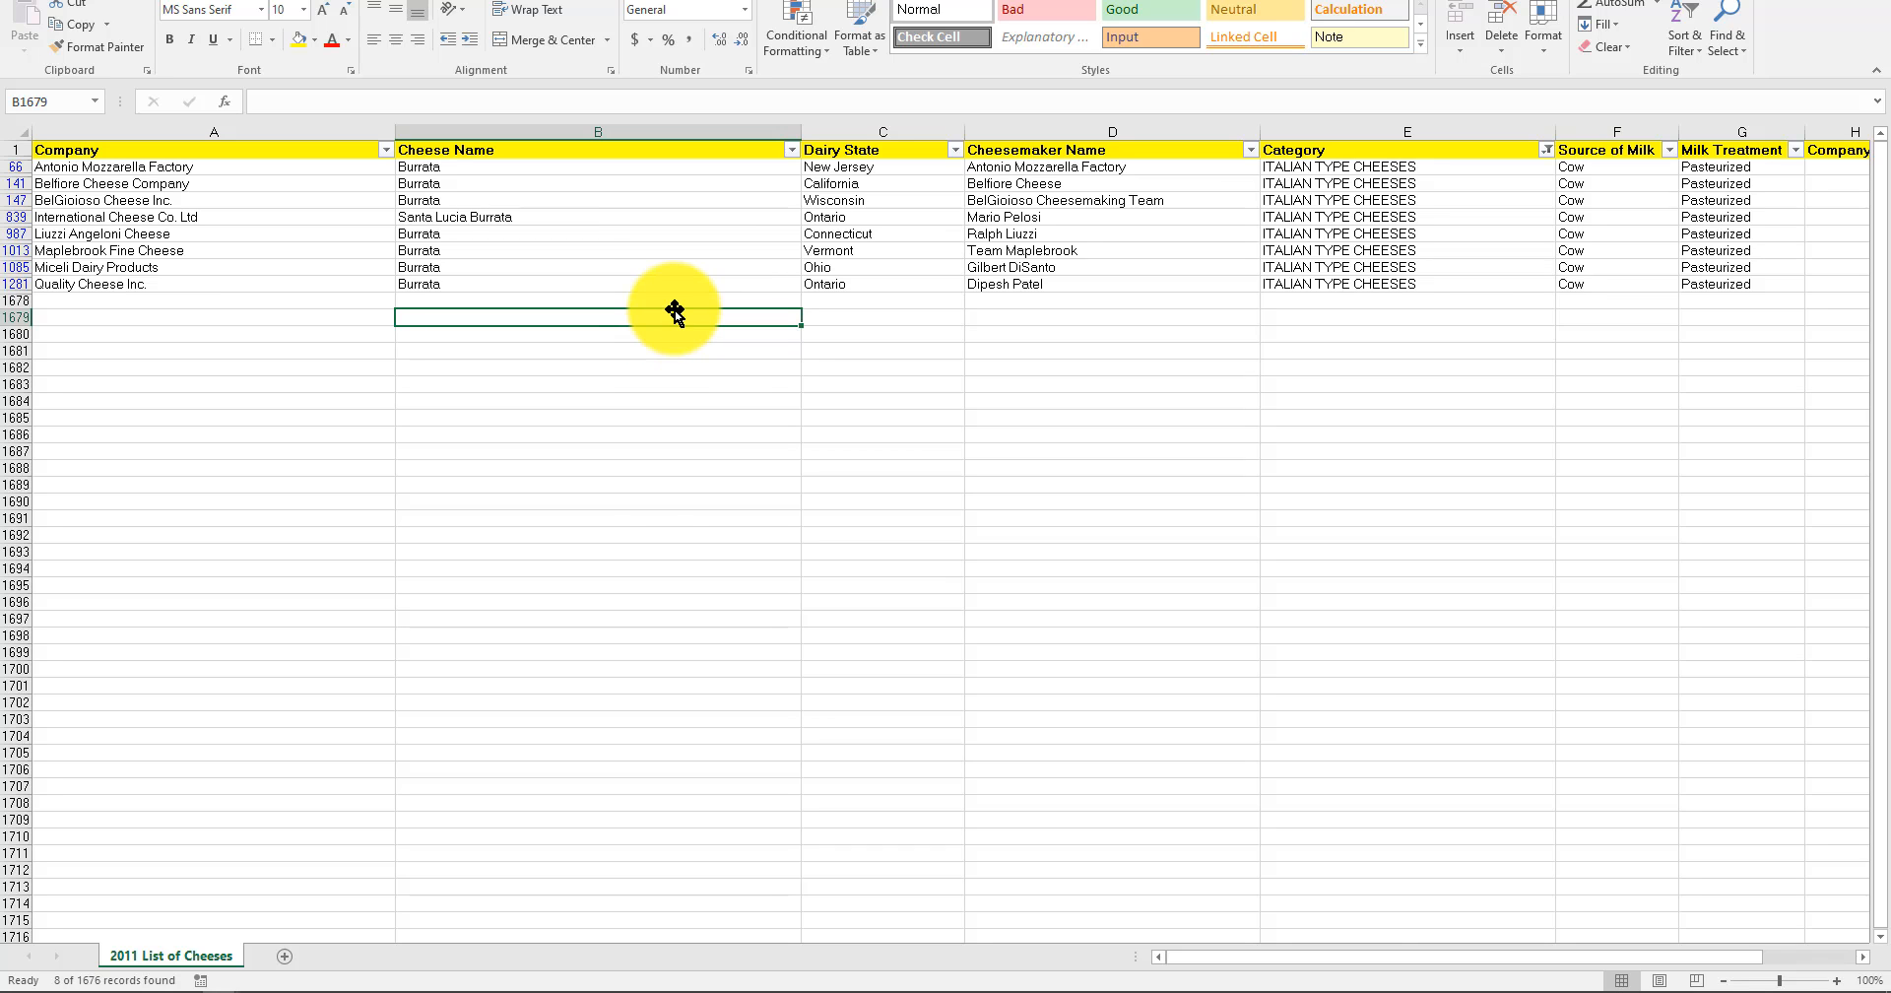
drag(1367, 968, 1711, 899)
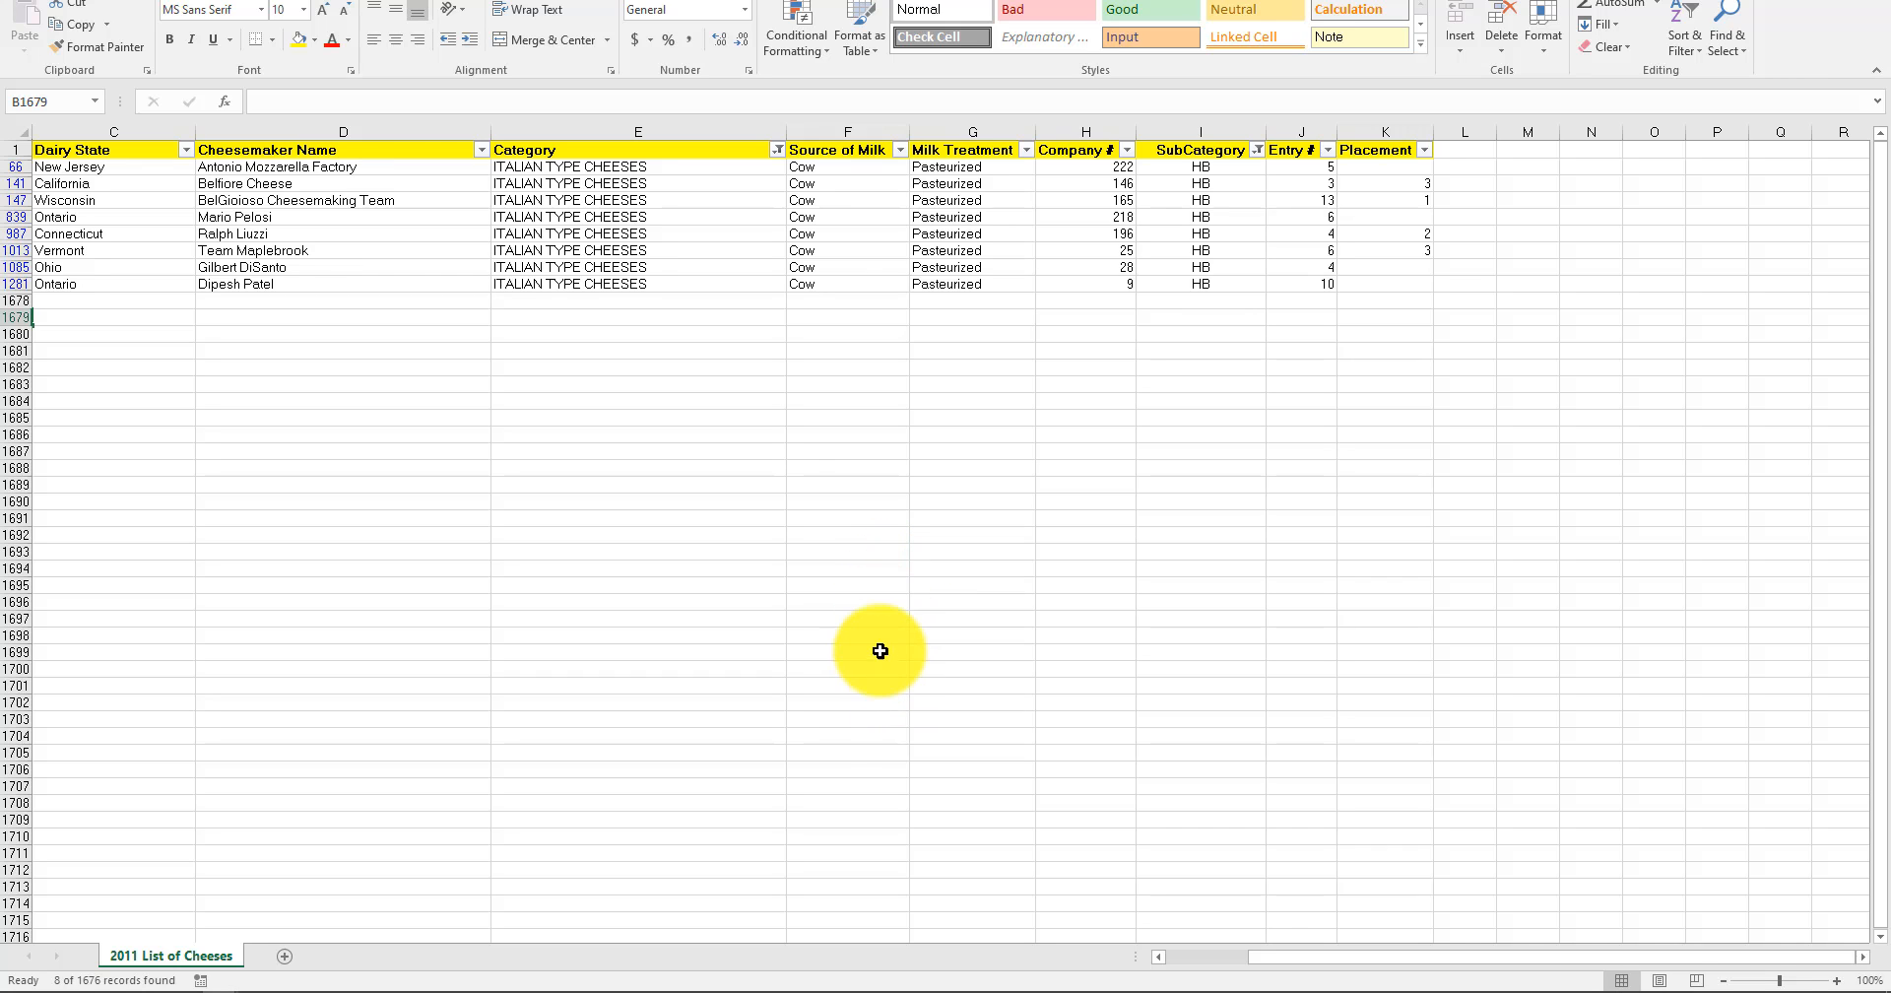
mouse_move(371, 985)
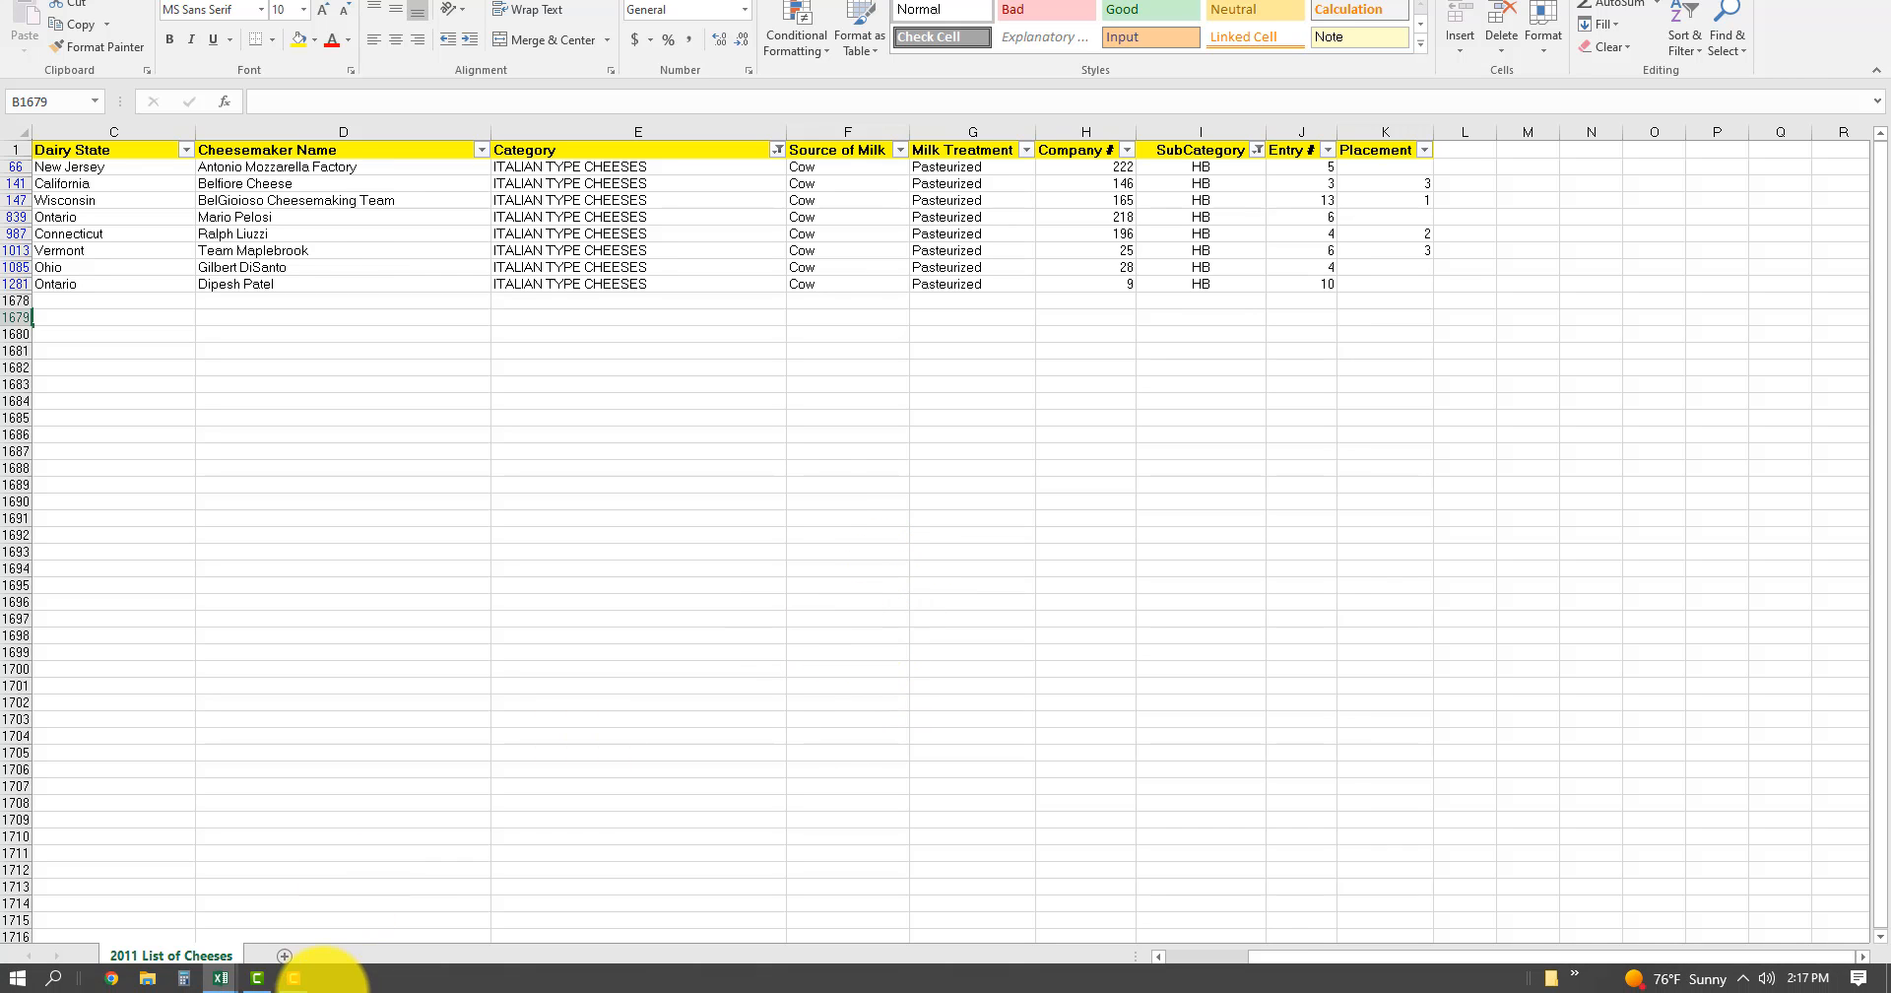